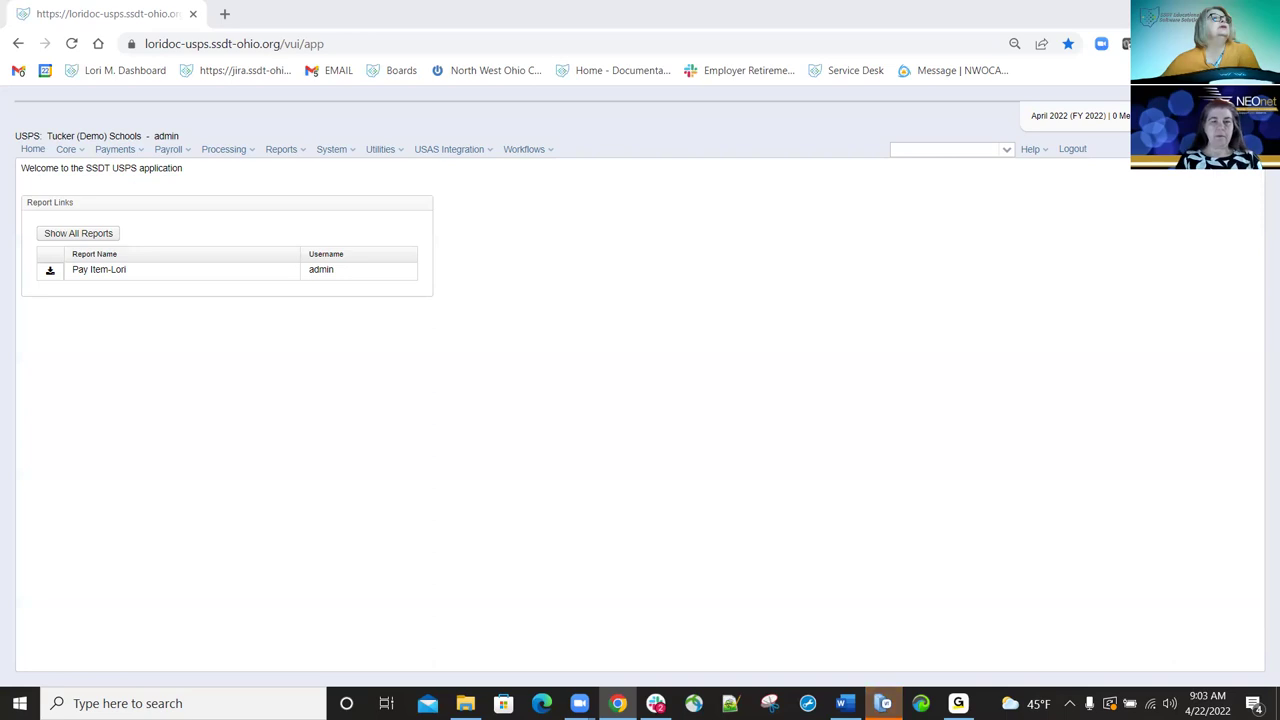
Open New Contracts processing and start creating a new contract from an existing compensation.
key(alt+Tab)
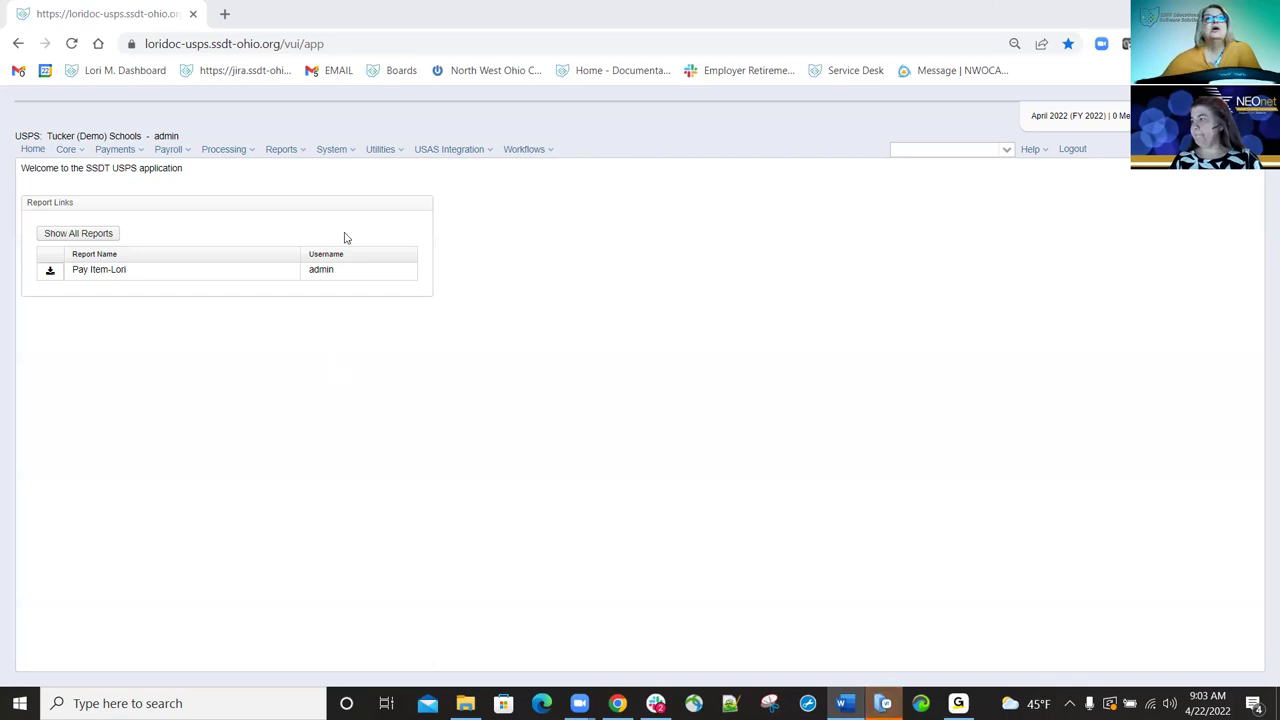
click(254, 151)
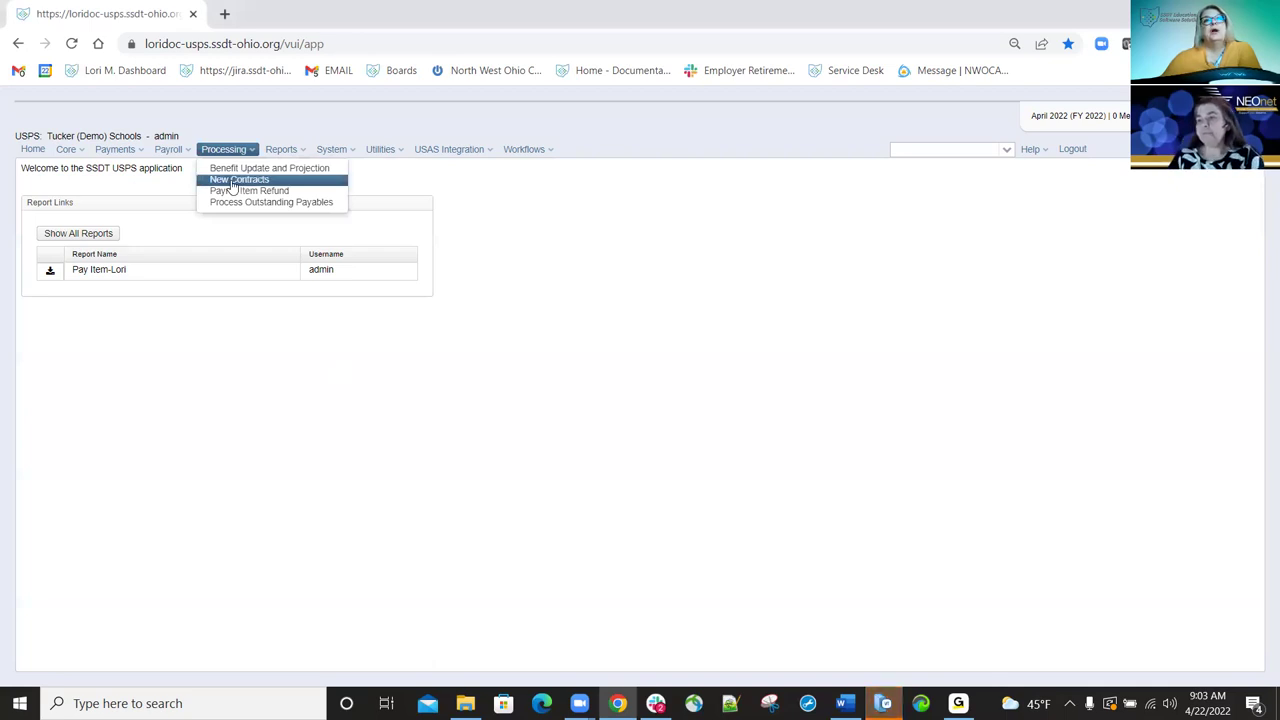
click(232, 182)
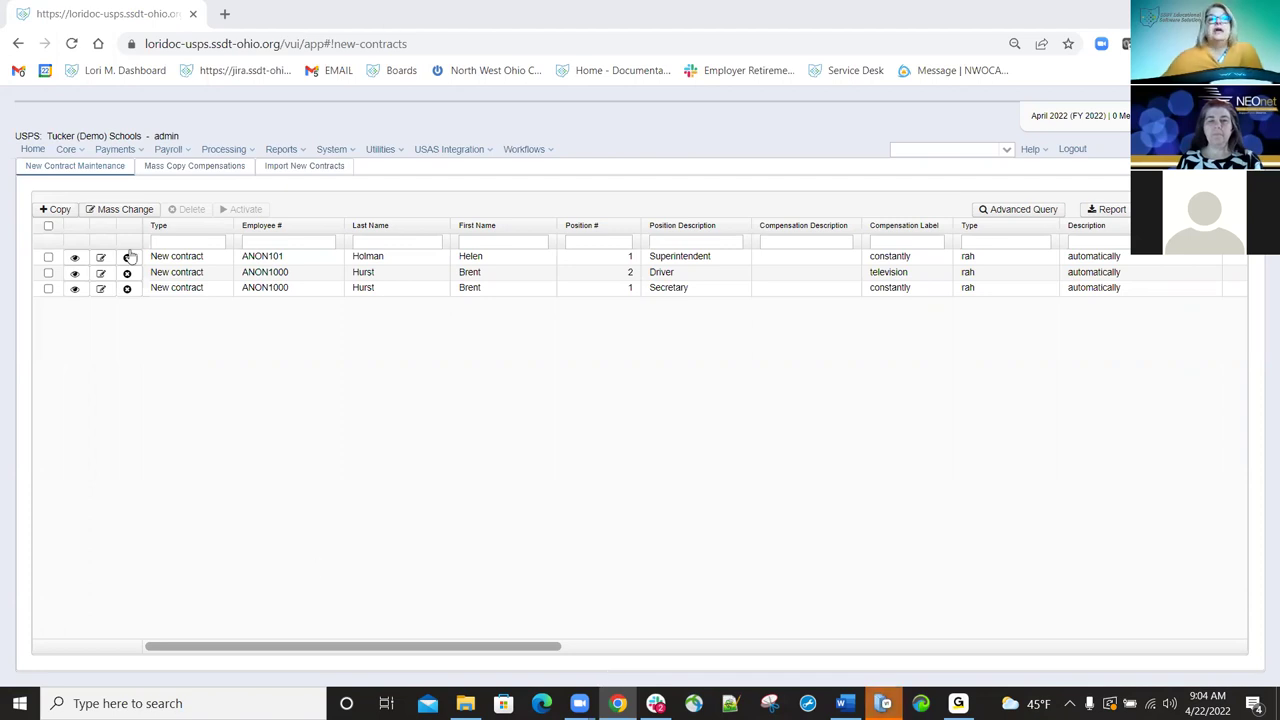
click(58, 212)
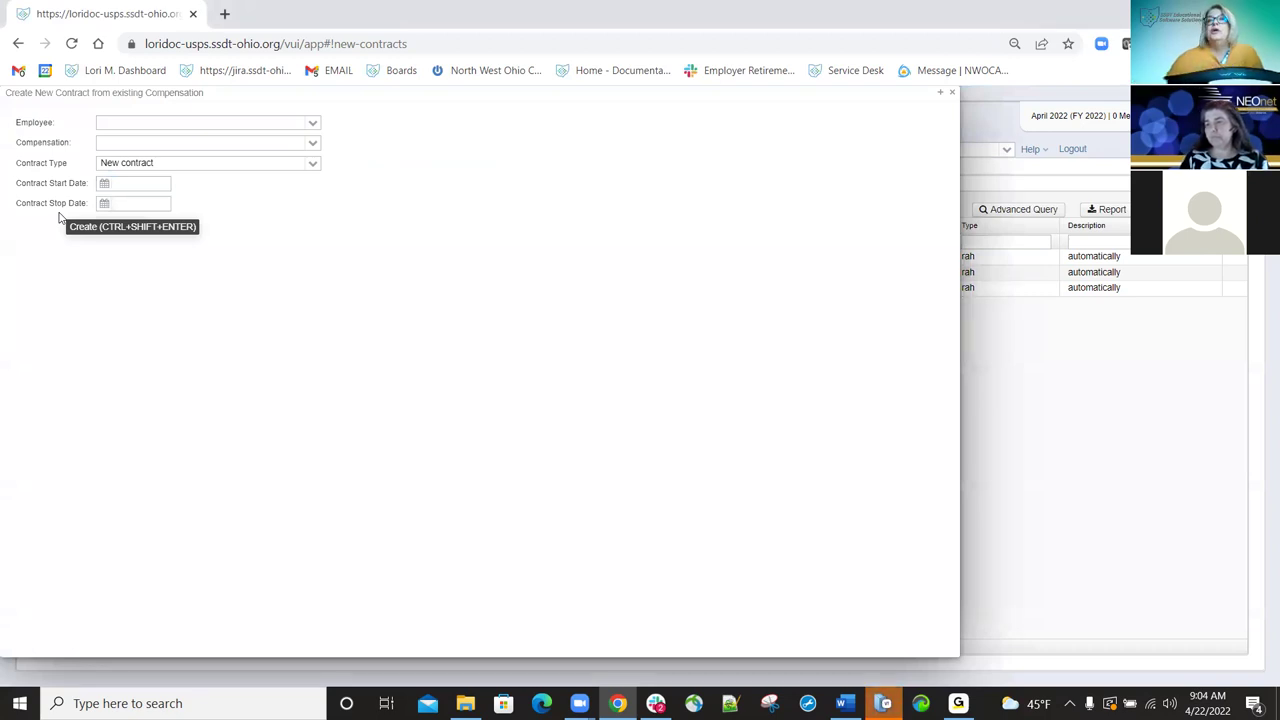
Choose the employee to copy from and select the compensation "Pos: 65 - Coach (Comp: C)".
click(201, 123)
text(hurs)
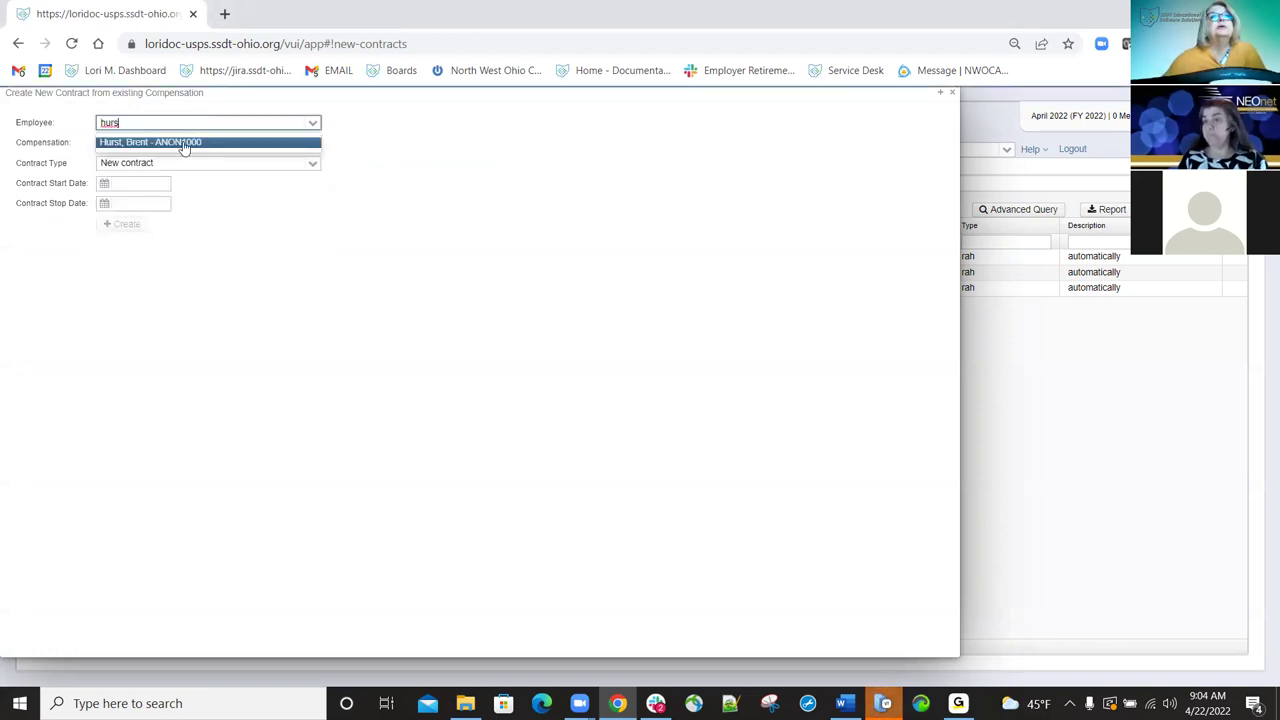
click(184, 145)
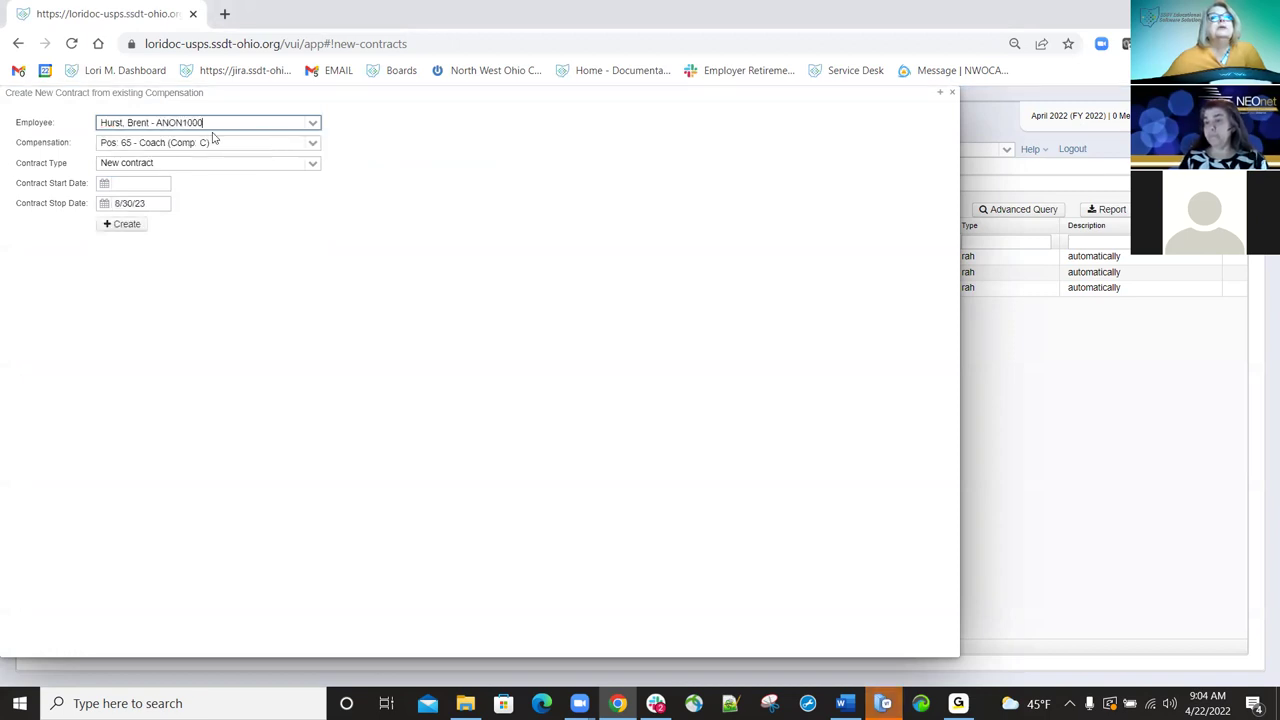
click(313, 145)
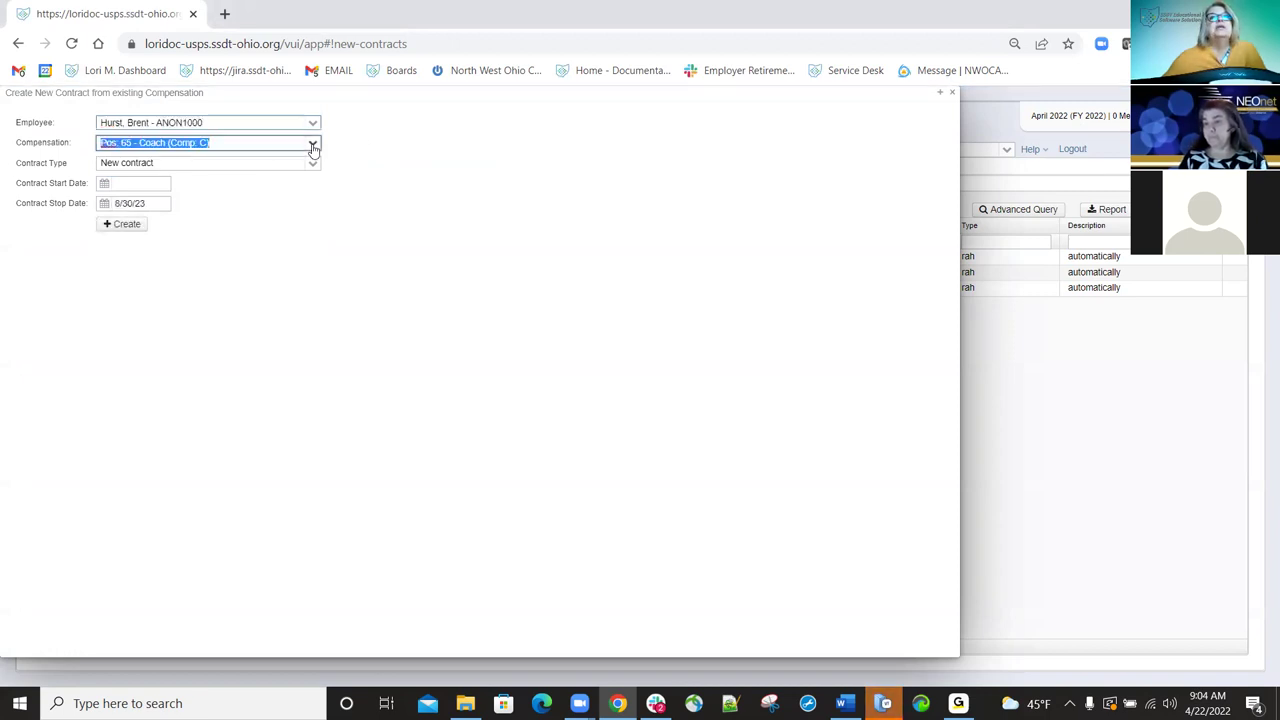
click(313, 146)
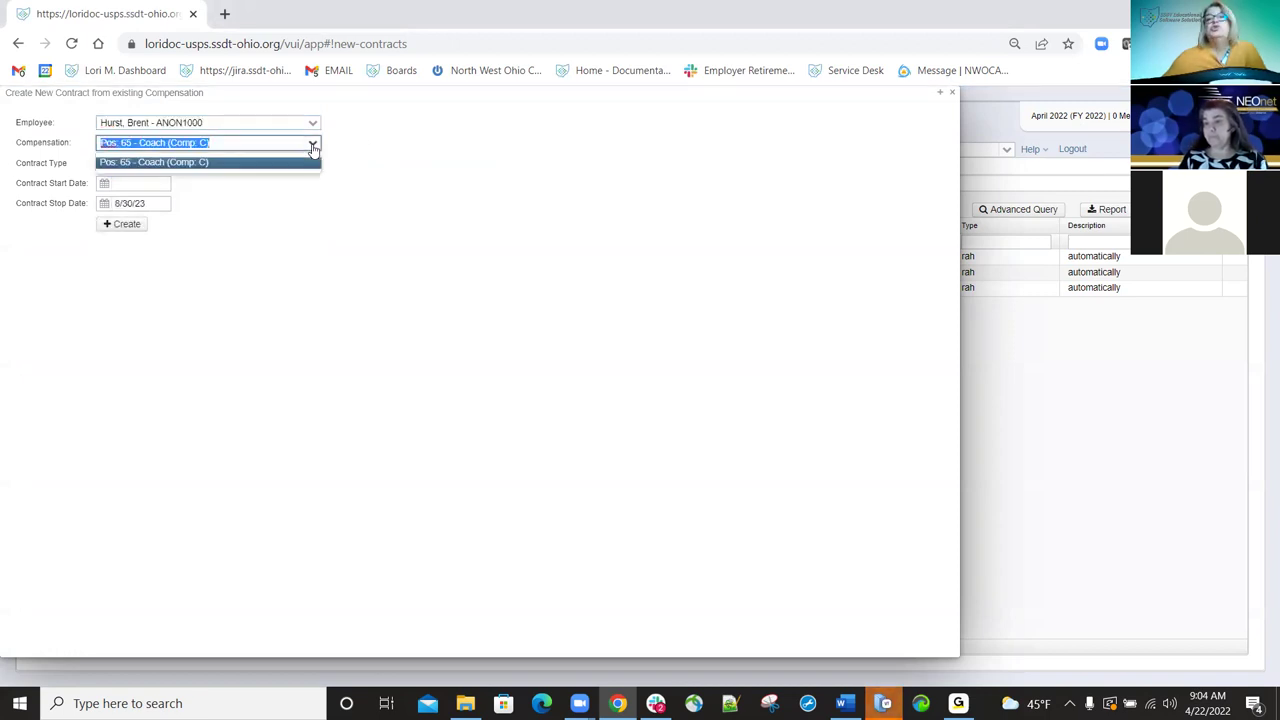
click(222, 163)
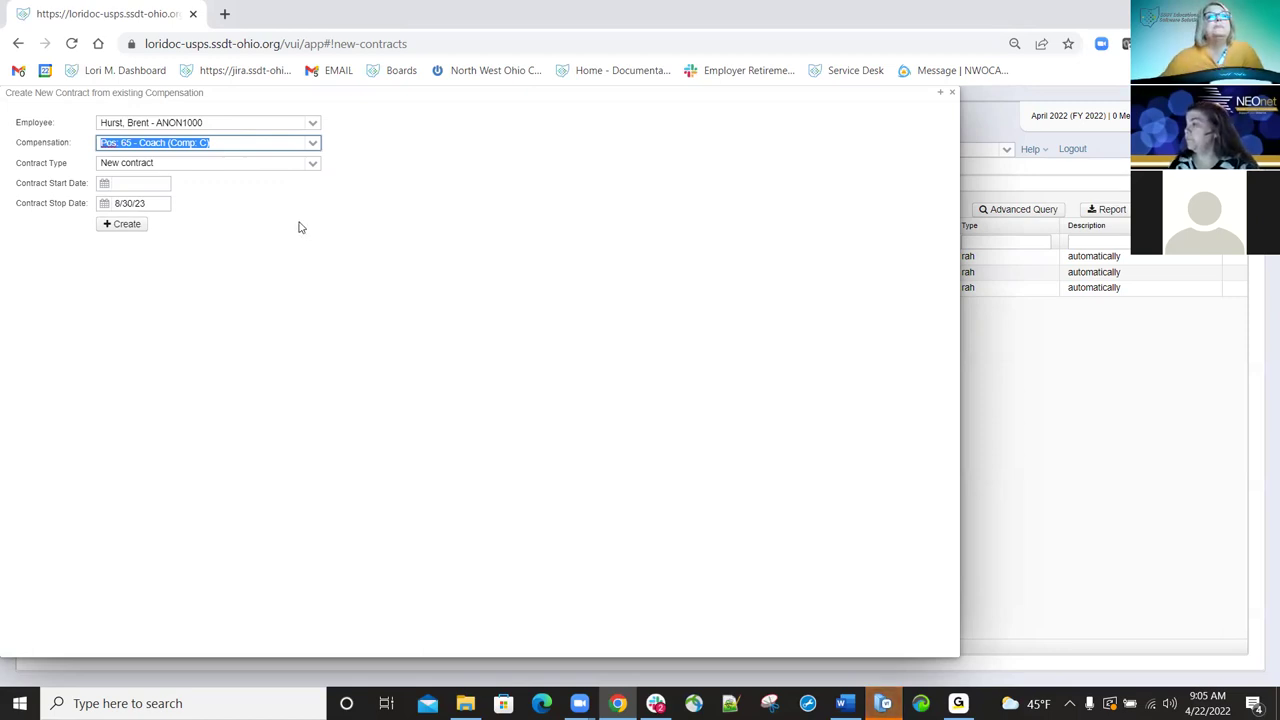
Set the contract start date to 8/1/22 and the stop date to 7/31/2023, and create the contract.
click(136, 183)
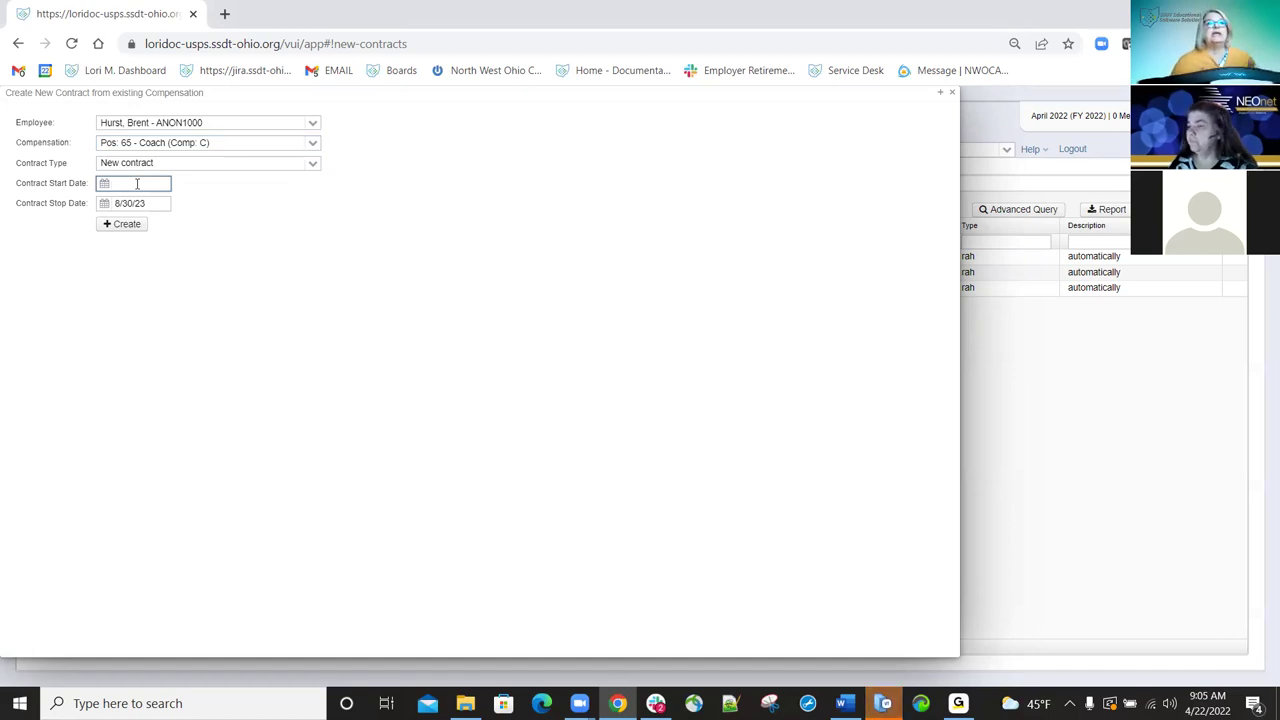
text(8/1/22)
key(Tab)
text(7/31/2023)
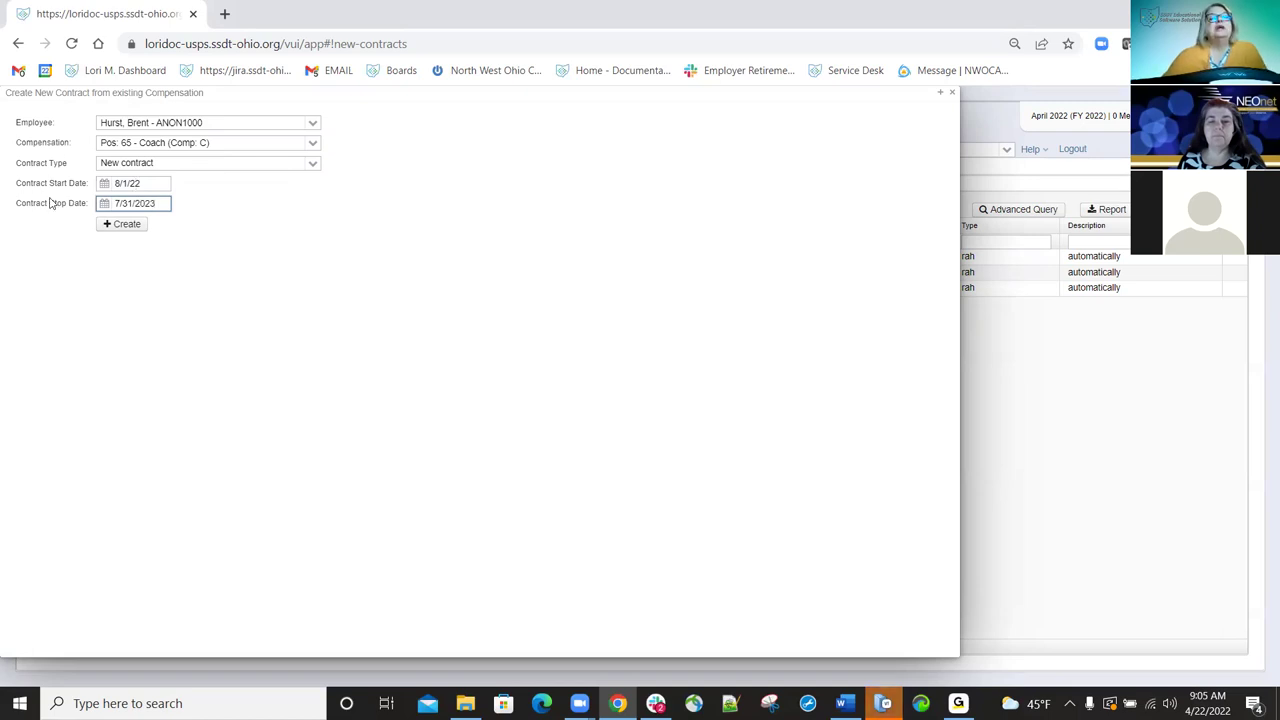
click(122, 227)
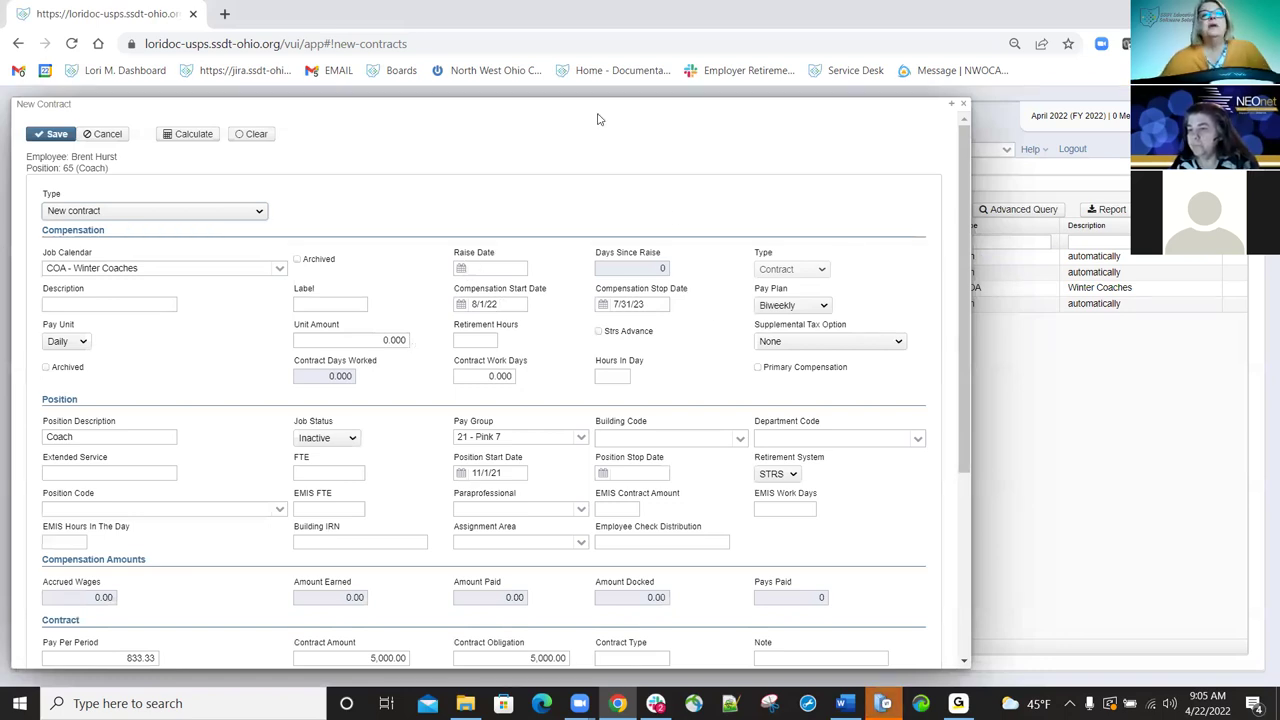
Set both the contract amount and the contract obligation to 10,000.
scroll(495, 490, down, 1)
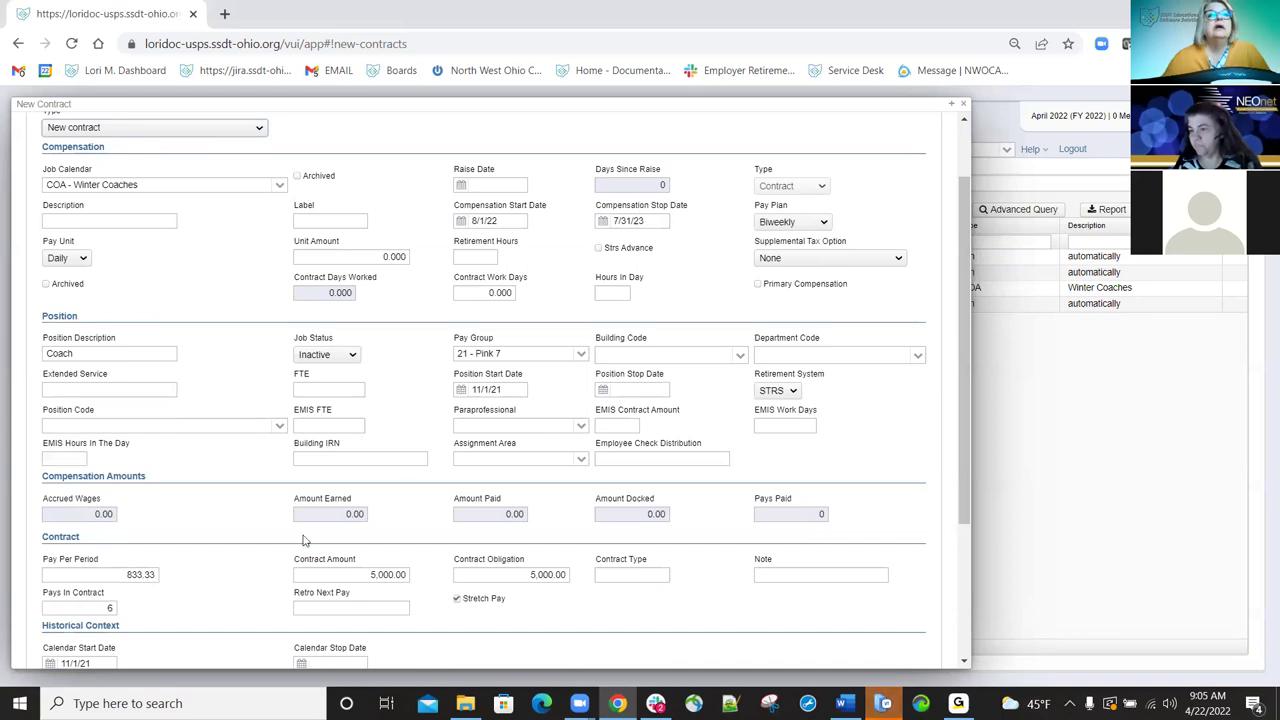
click(362, 576)
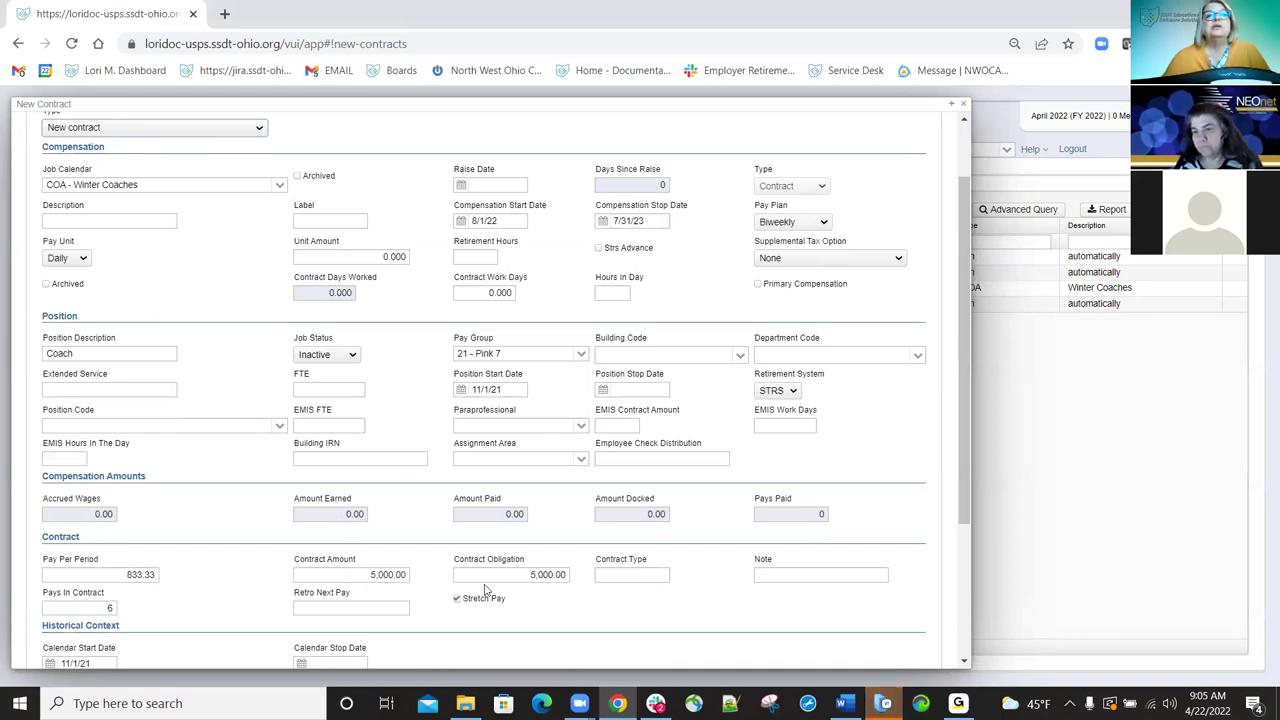
text(10000)
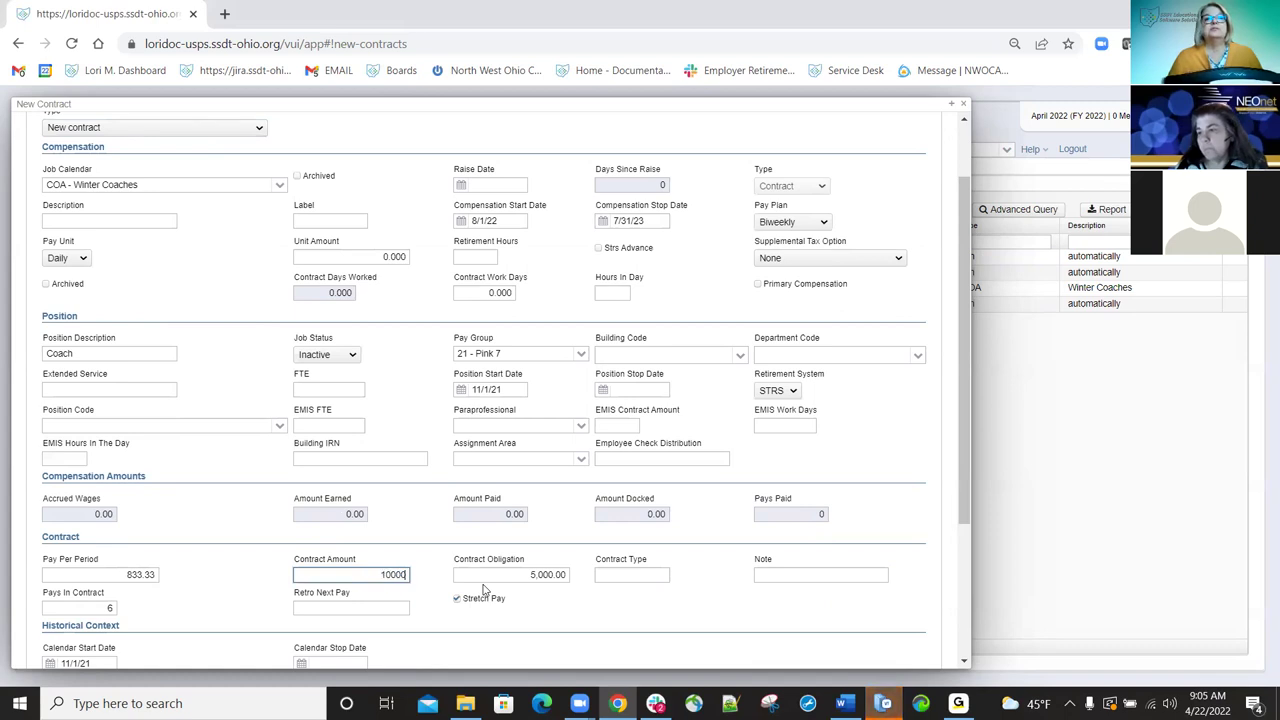
key(Tab)
text(10000)
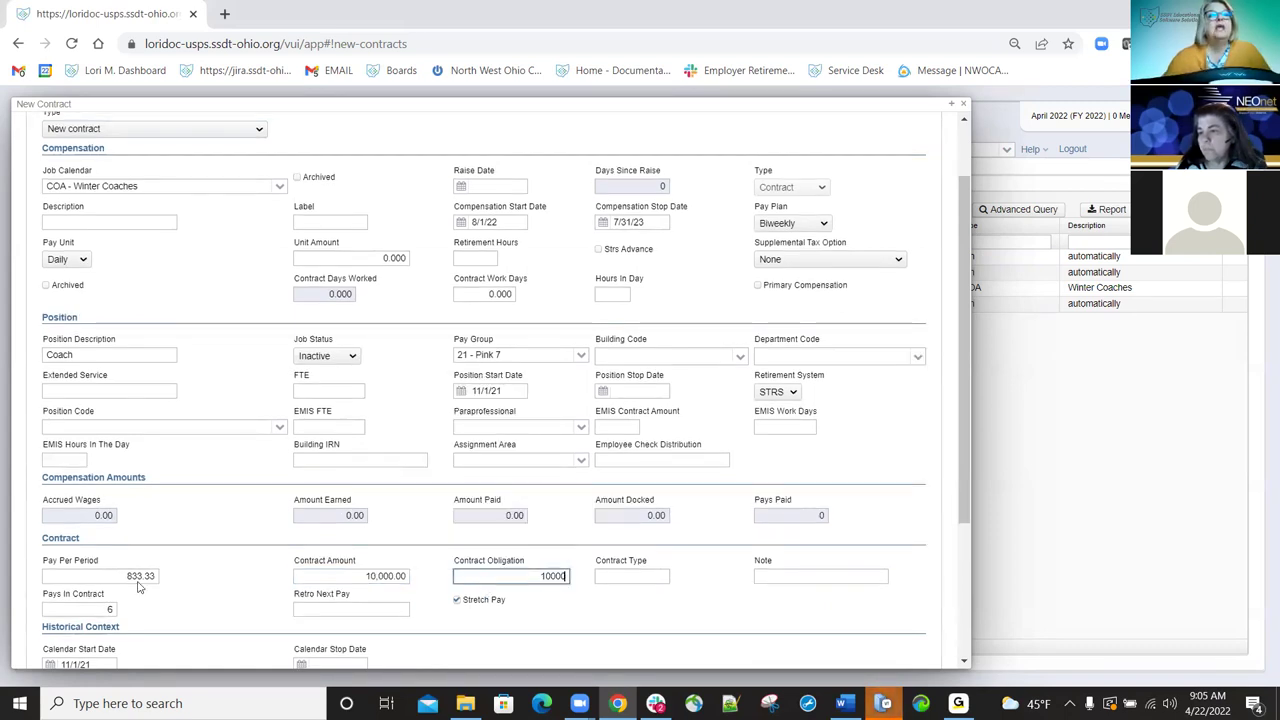
Set the number of pays in the contract to 26.
scroll(112, 528, down, 3)
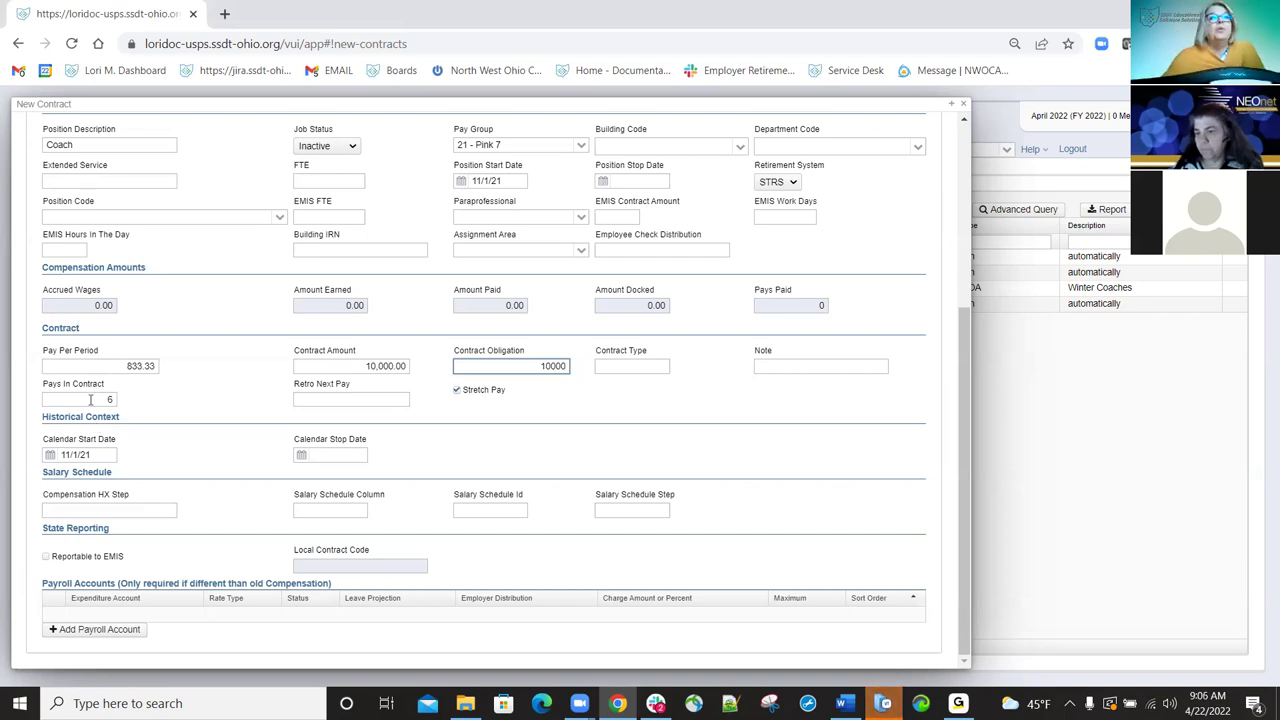
click(101, 400)
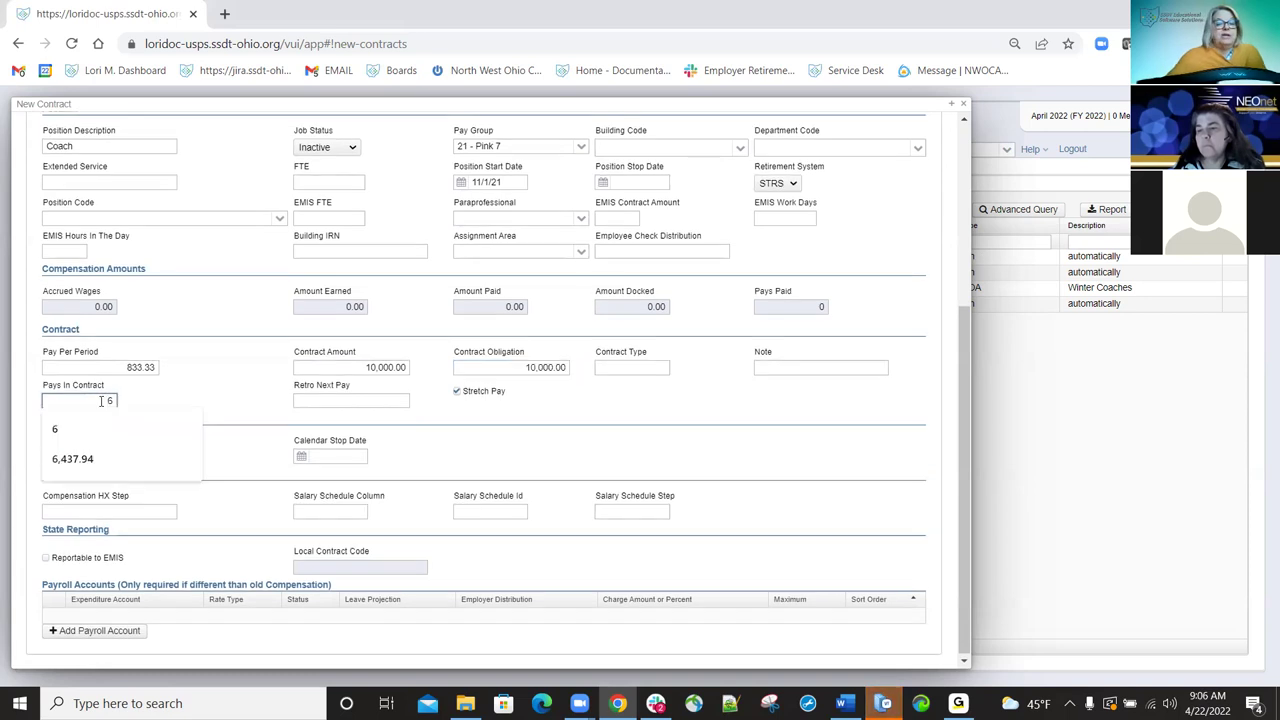
text(2)
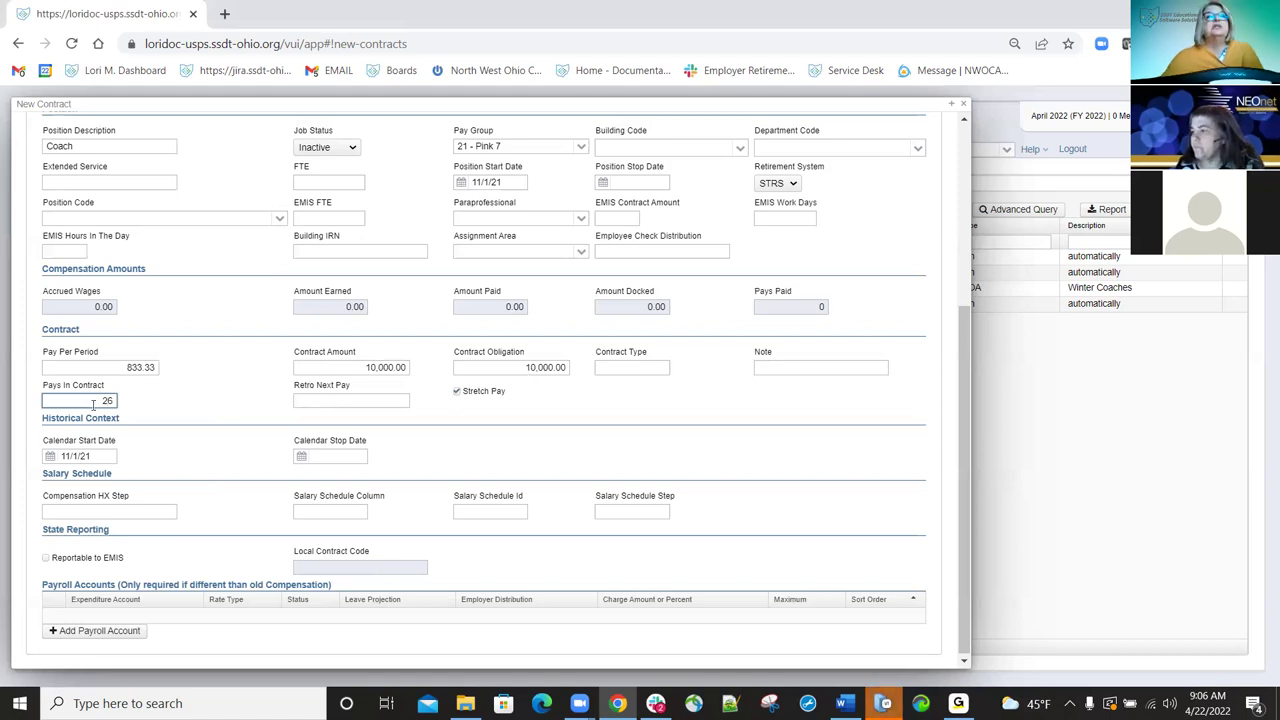
Set the compensation's hours in day to 8.
scroll(423, 394, up, 1)
scroll(535, 285, up, 3)
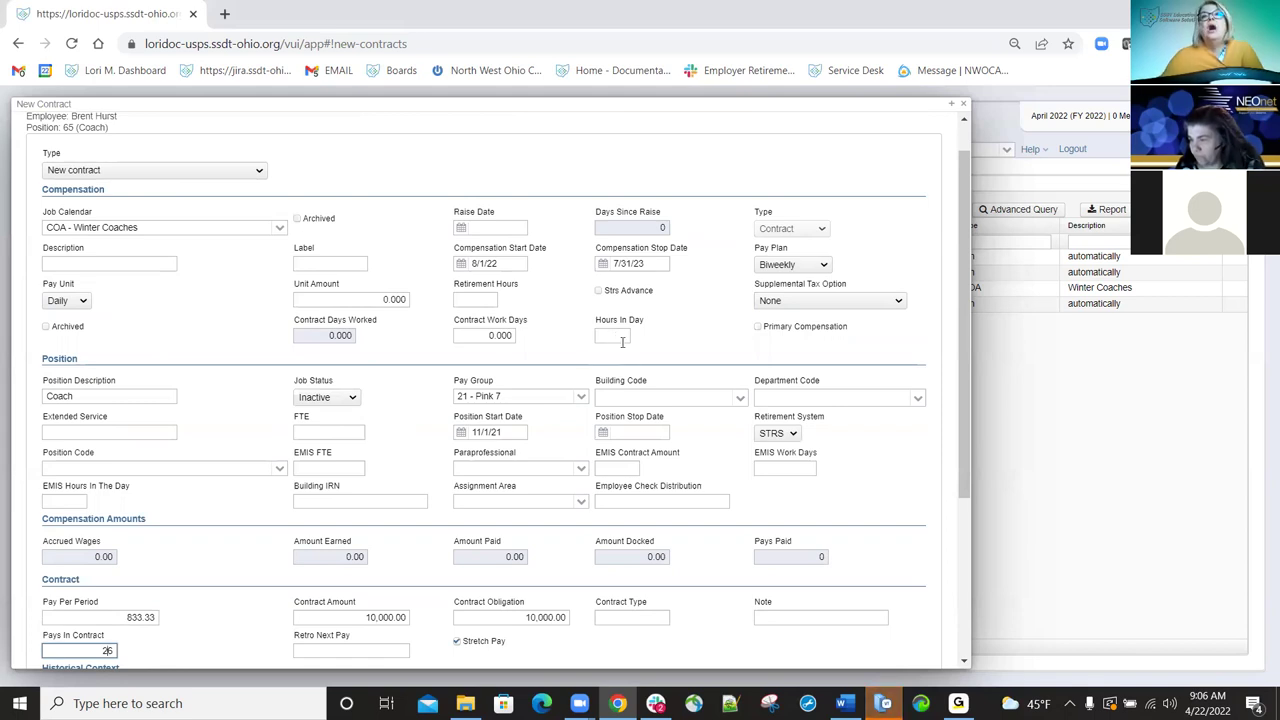
click(617, 336)
text(8)
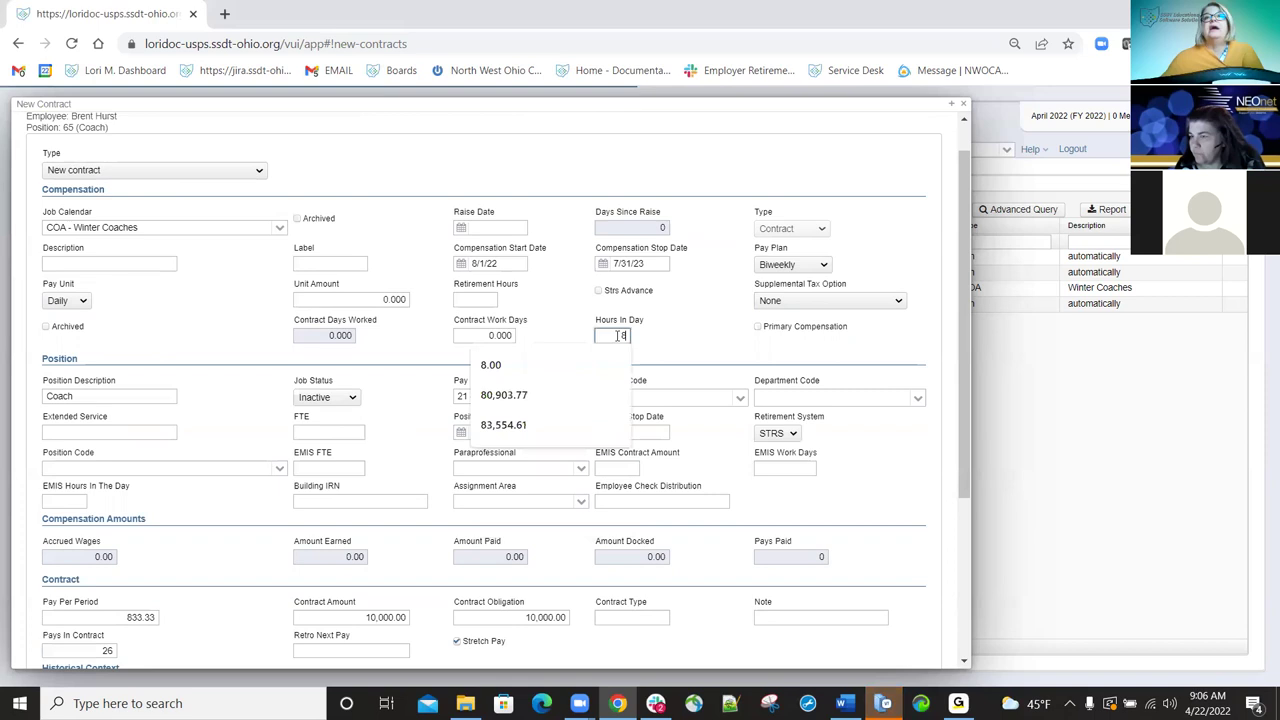
click(695, 352)
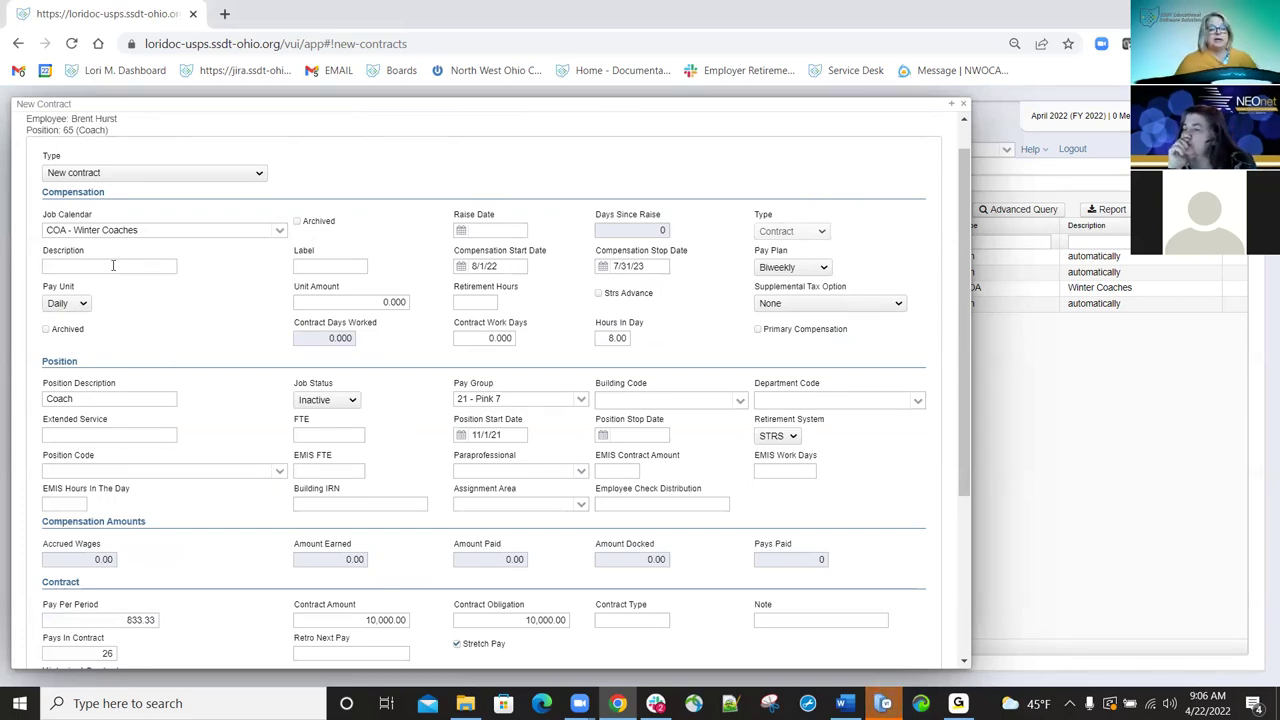
scroll(113, 265, down, 5)
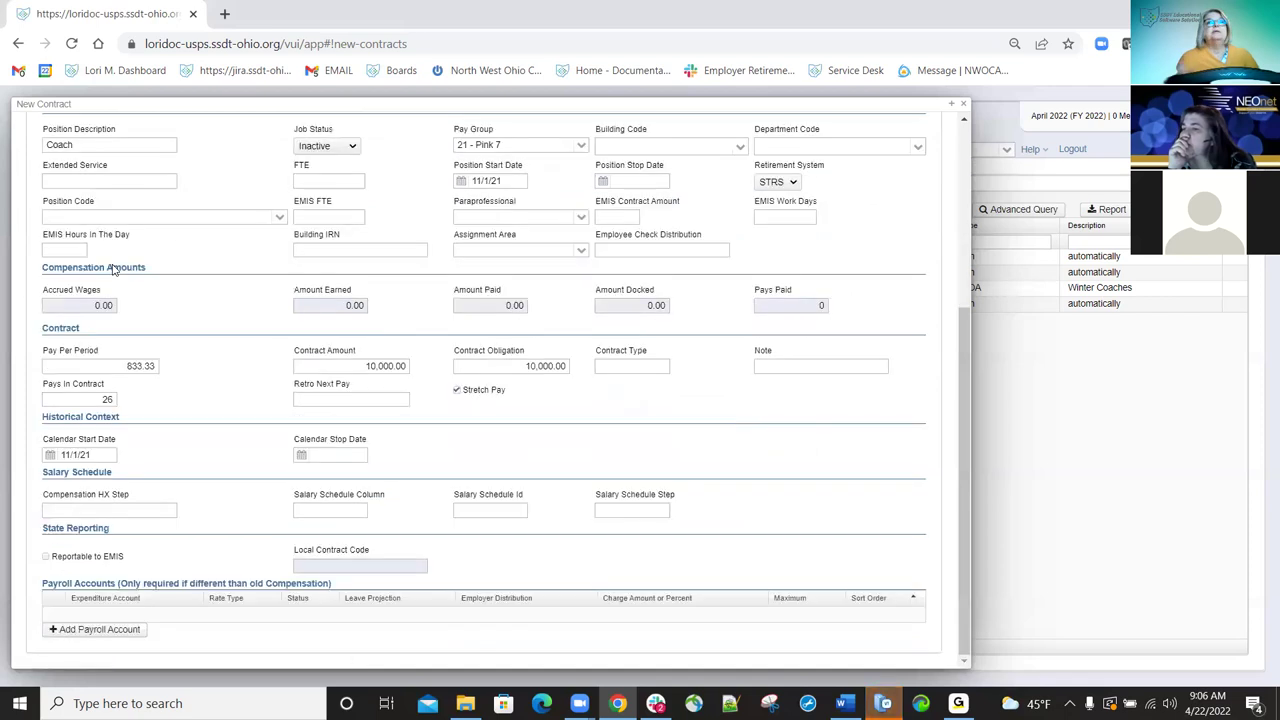
click(95, 176)
text(Coach)
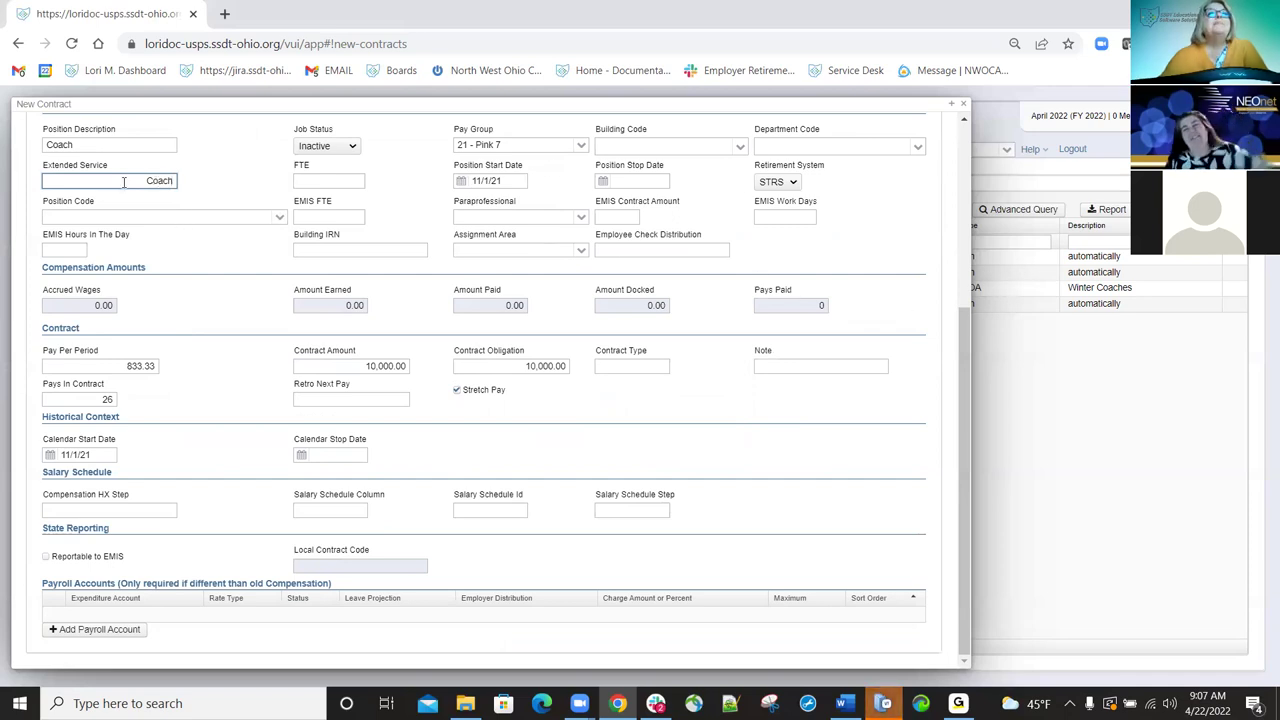
key(ctrl+a)
key(BackSpace)
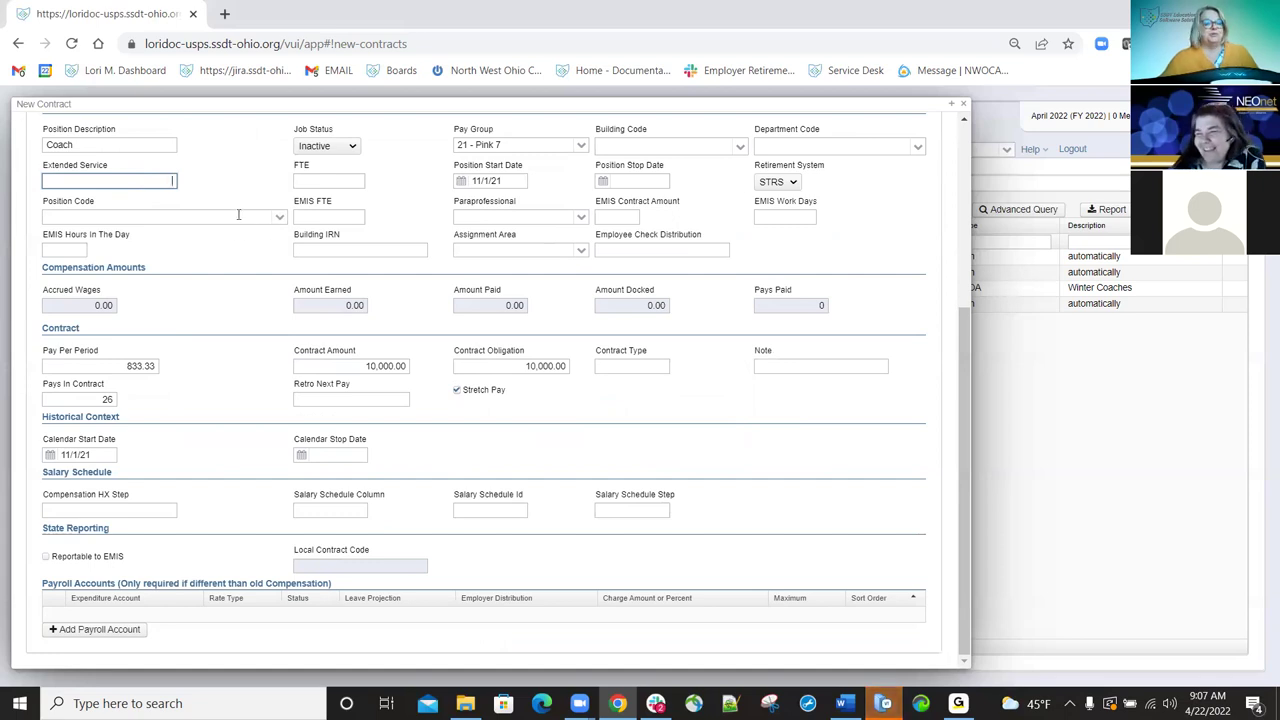
Try to find a position code for "Coach" in the position details.
click(238, 215)
text(COach)
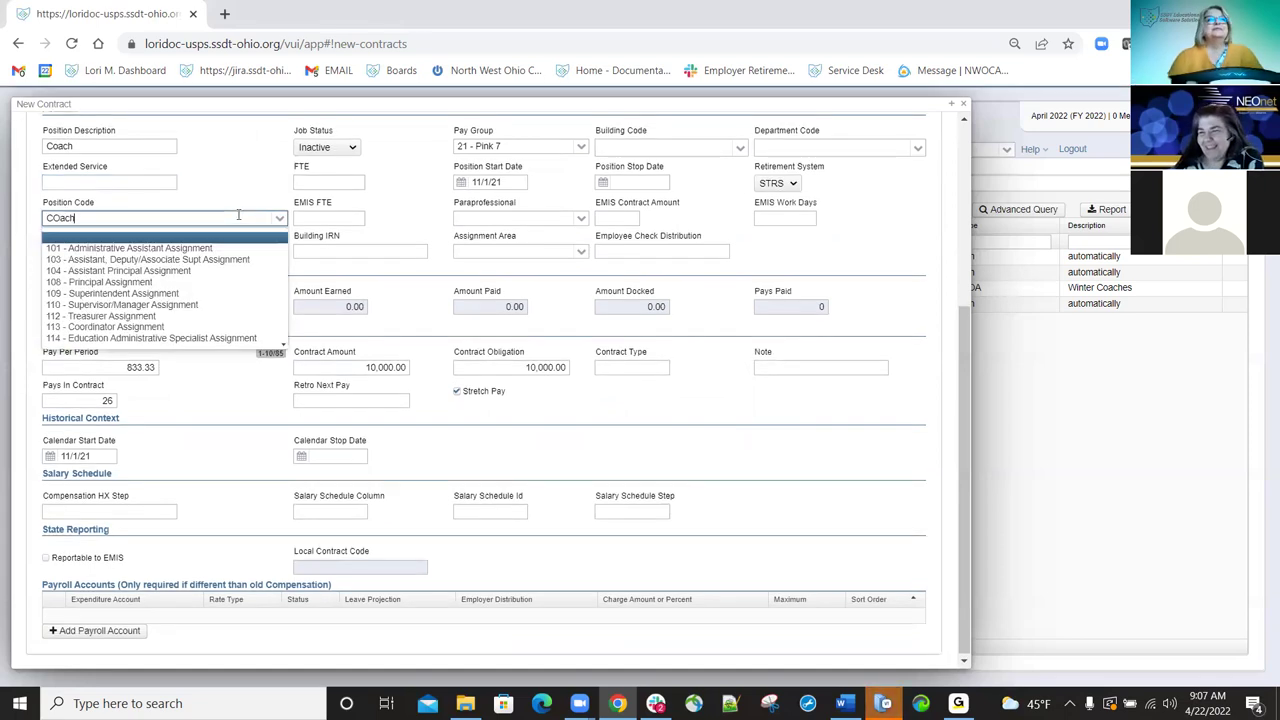
key(ctrl+a)
key(BackSpace)
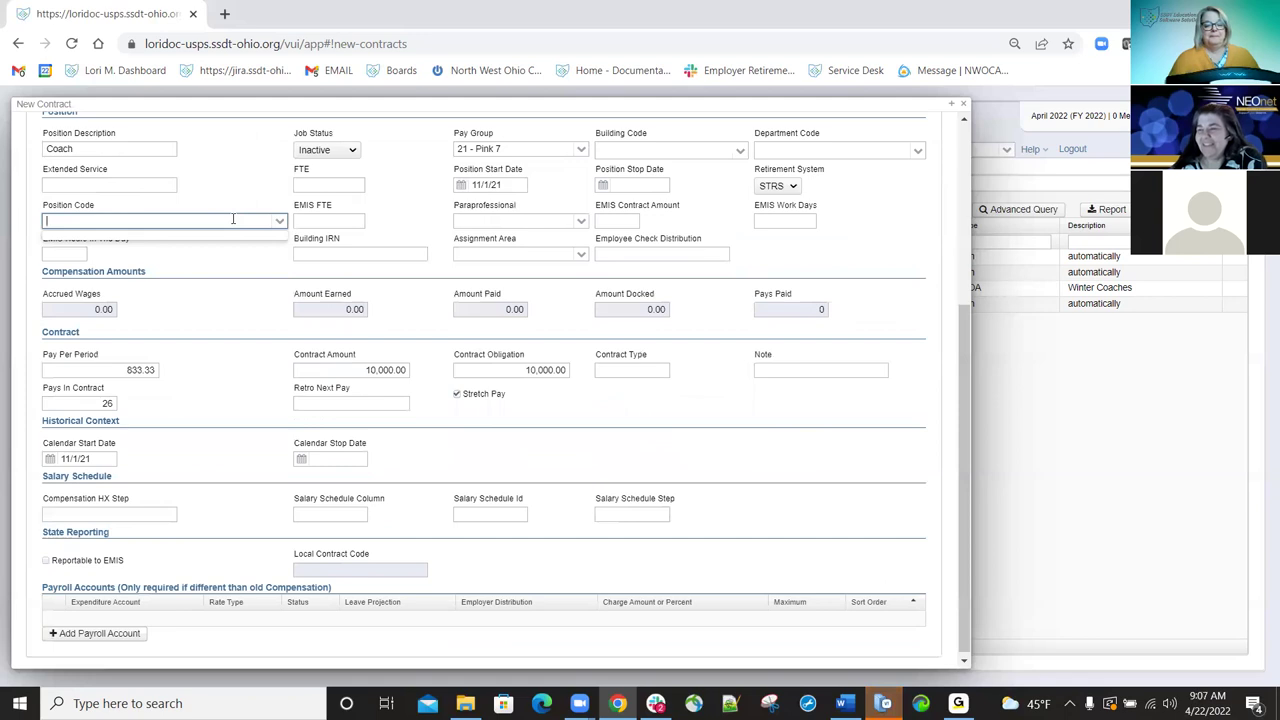
text(C)
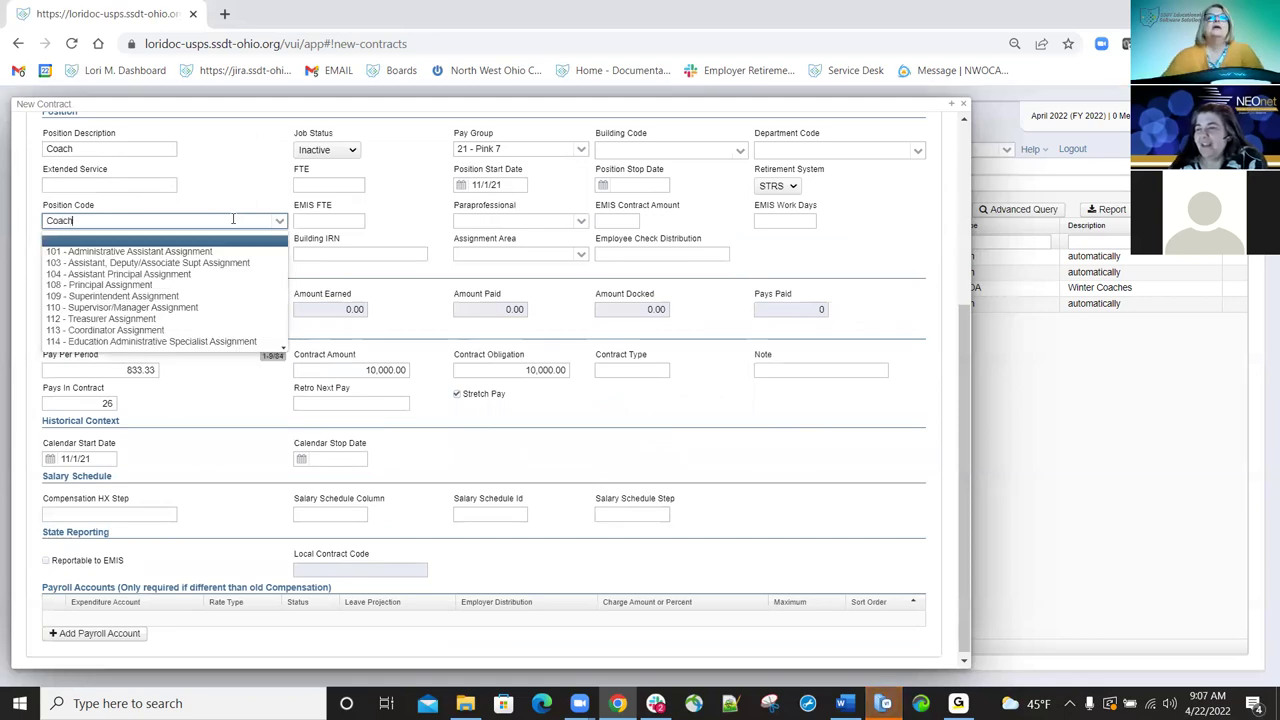
text(oach)
click(611, 346)
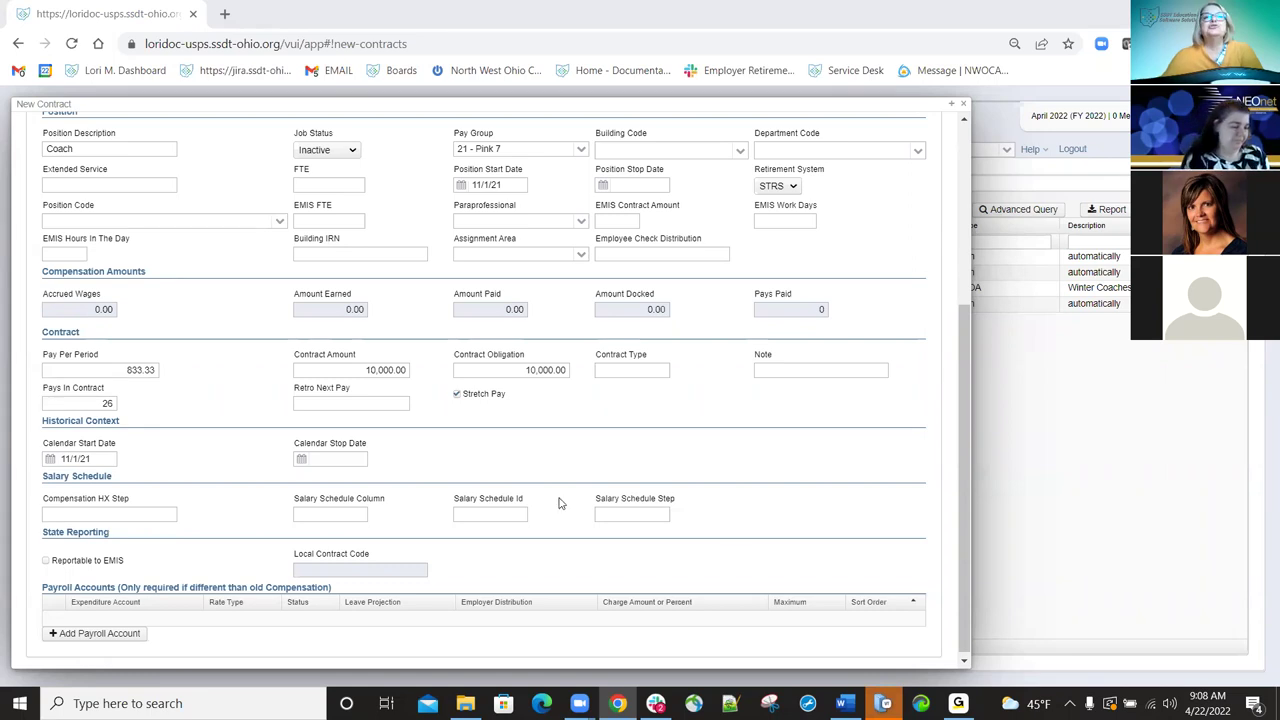
Review the contract form, calculate the pay per period from the contract values, and dismiss the messages.
scroll(408, 330, up, 3)
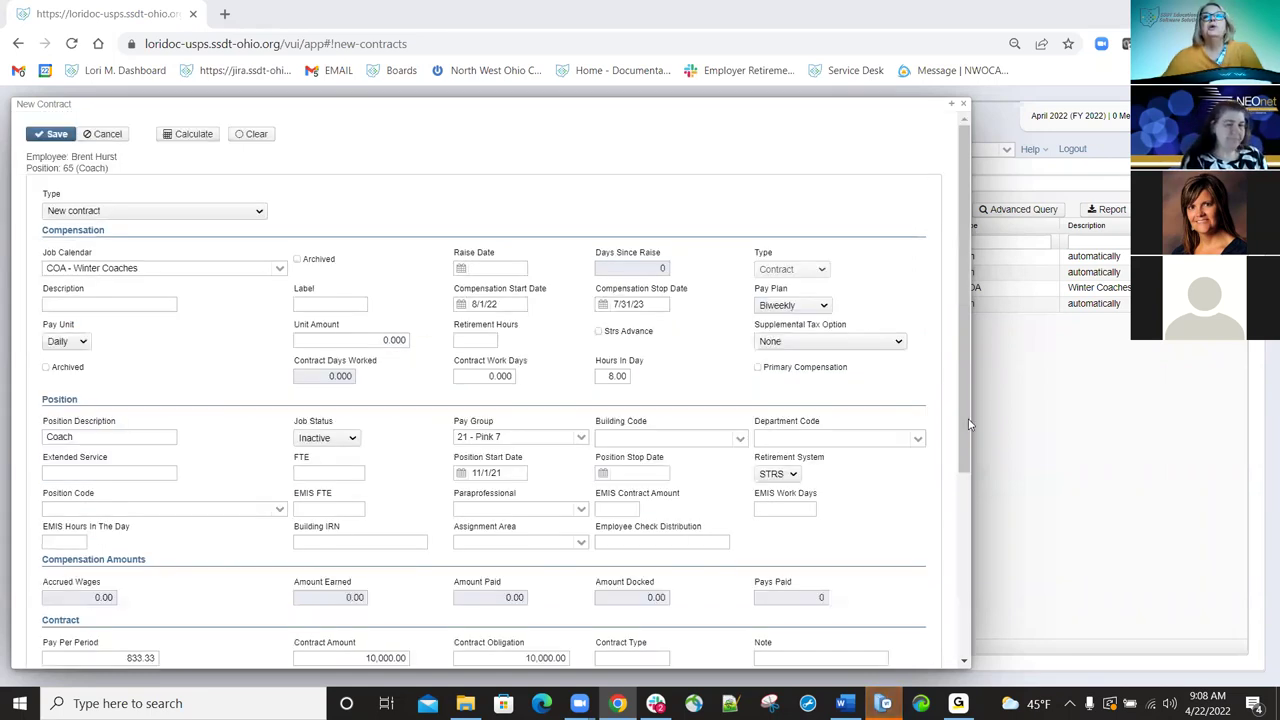
scroll(300, 480, down, 3)
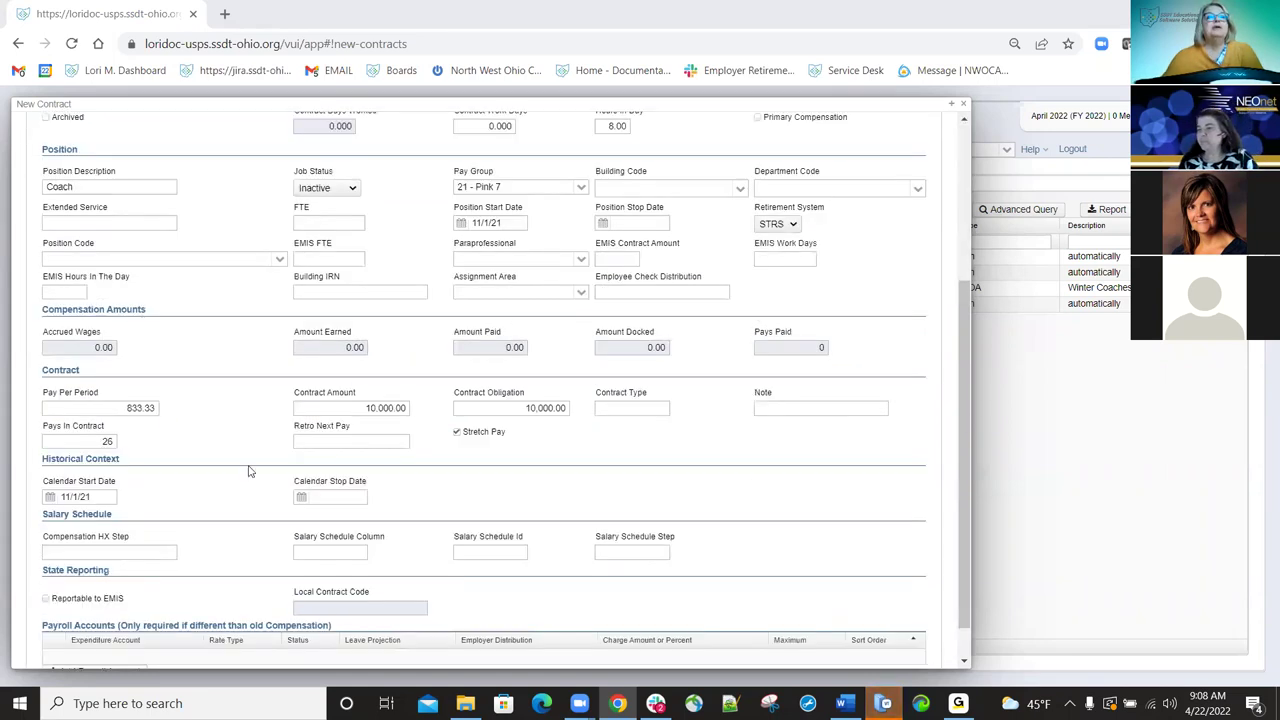
scroll(291, 435, up, 2)
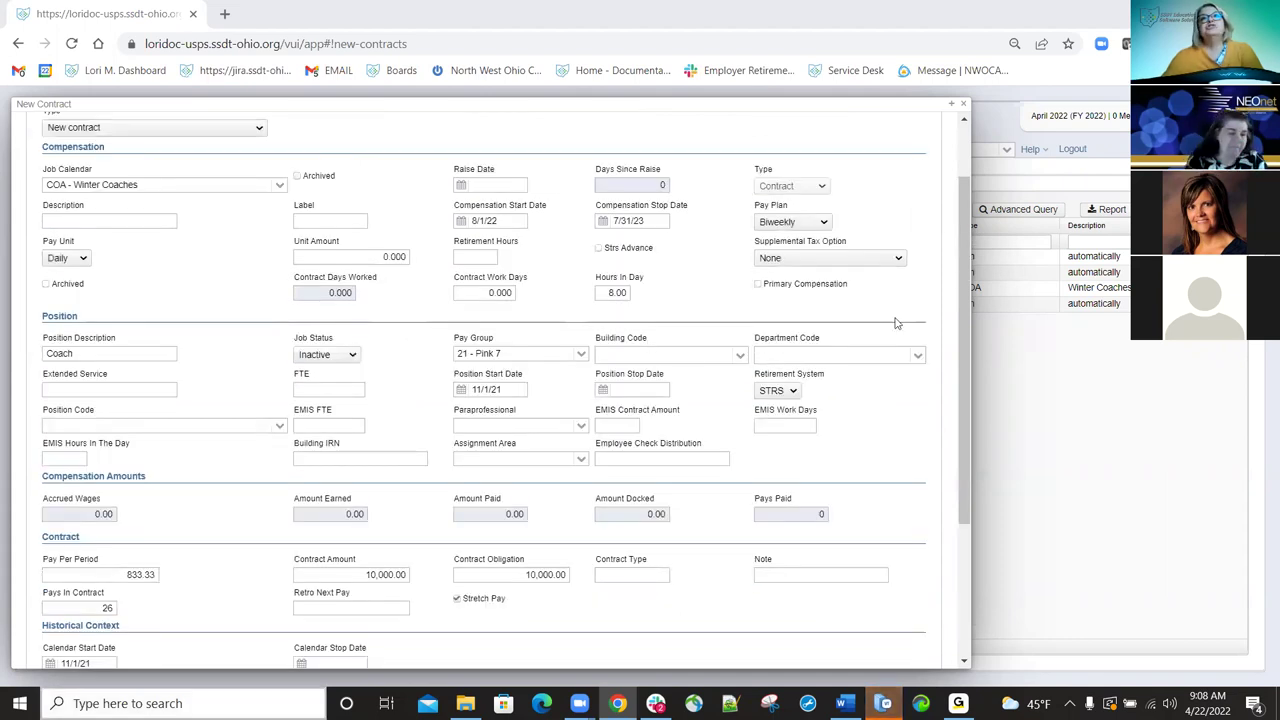
scroll(643, 637, up, 1)
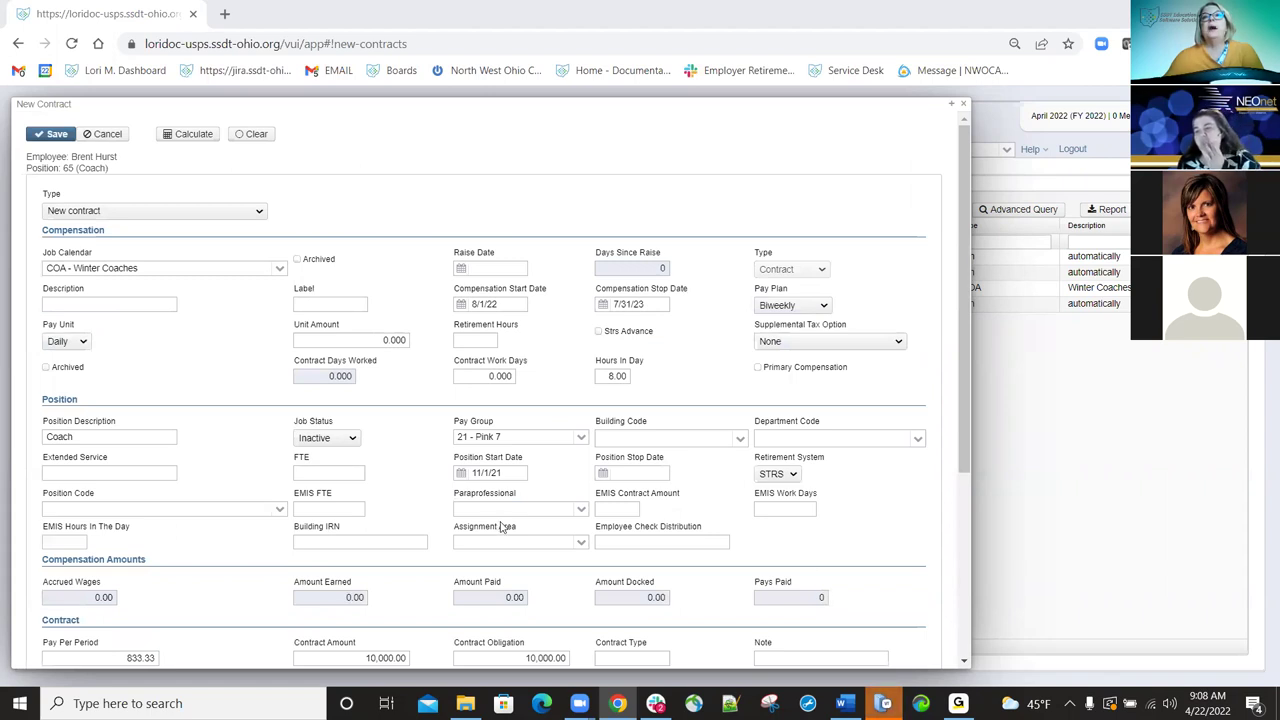
click(187, 136)
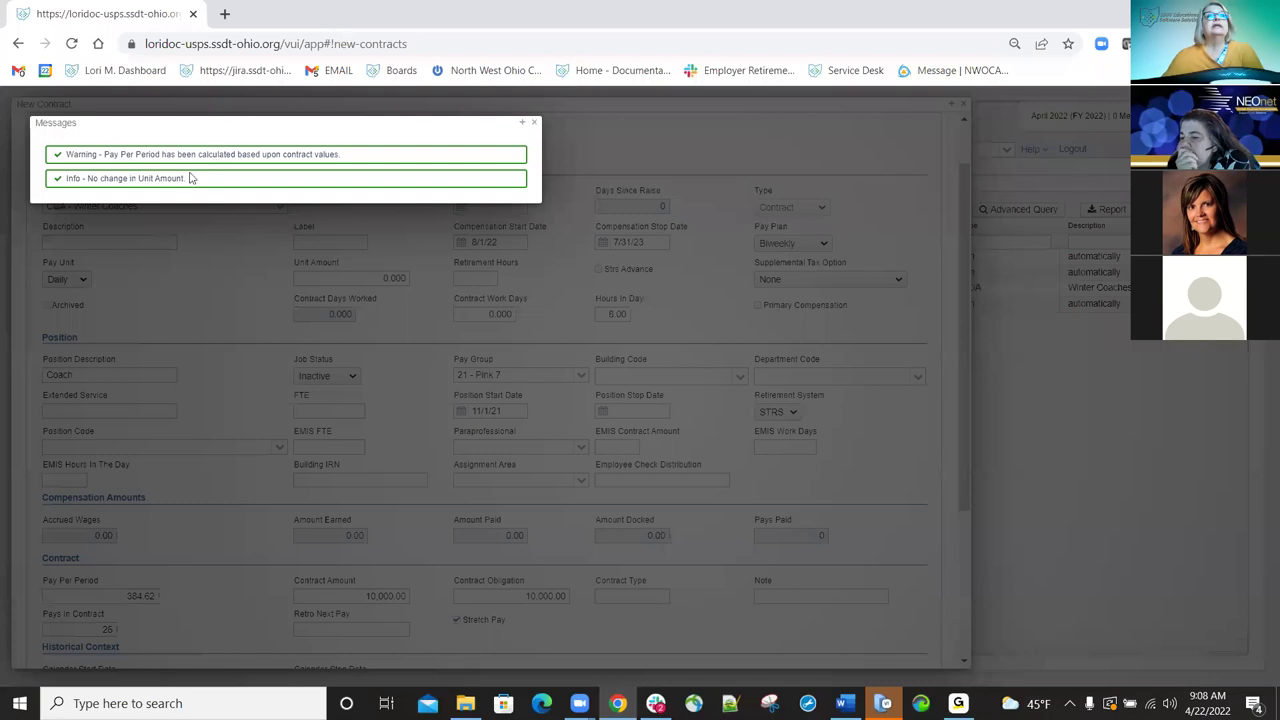
click(538, 124)
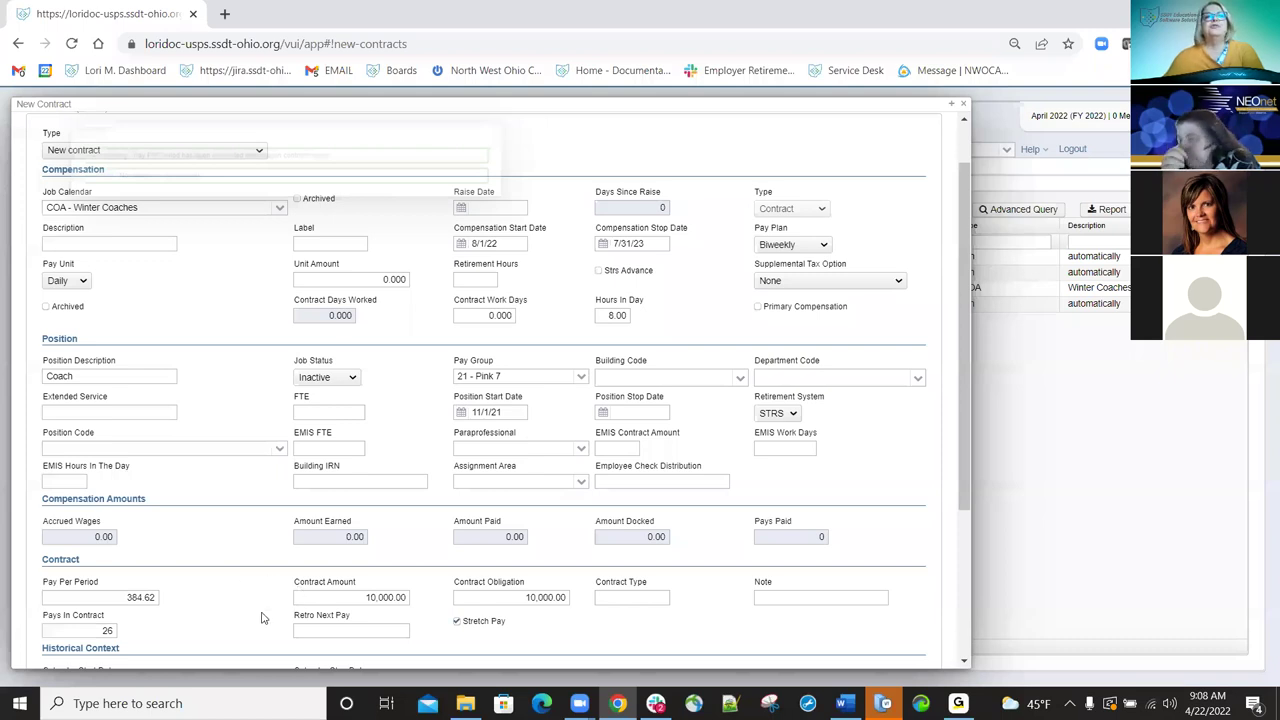
Review the new contract form and set the contract work days to 185.
scroll(186, 591, down, 3)
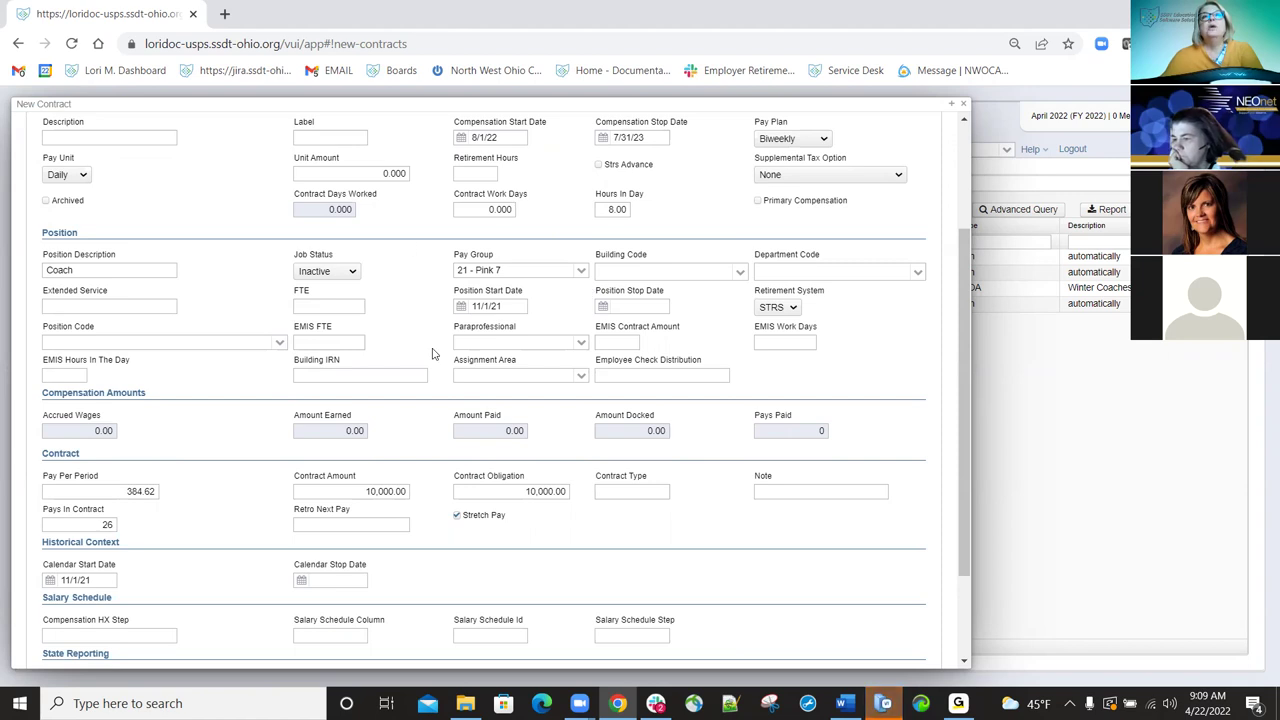
scroll(140, 497, up, 2)
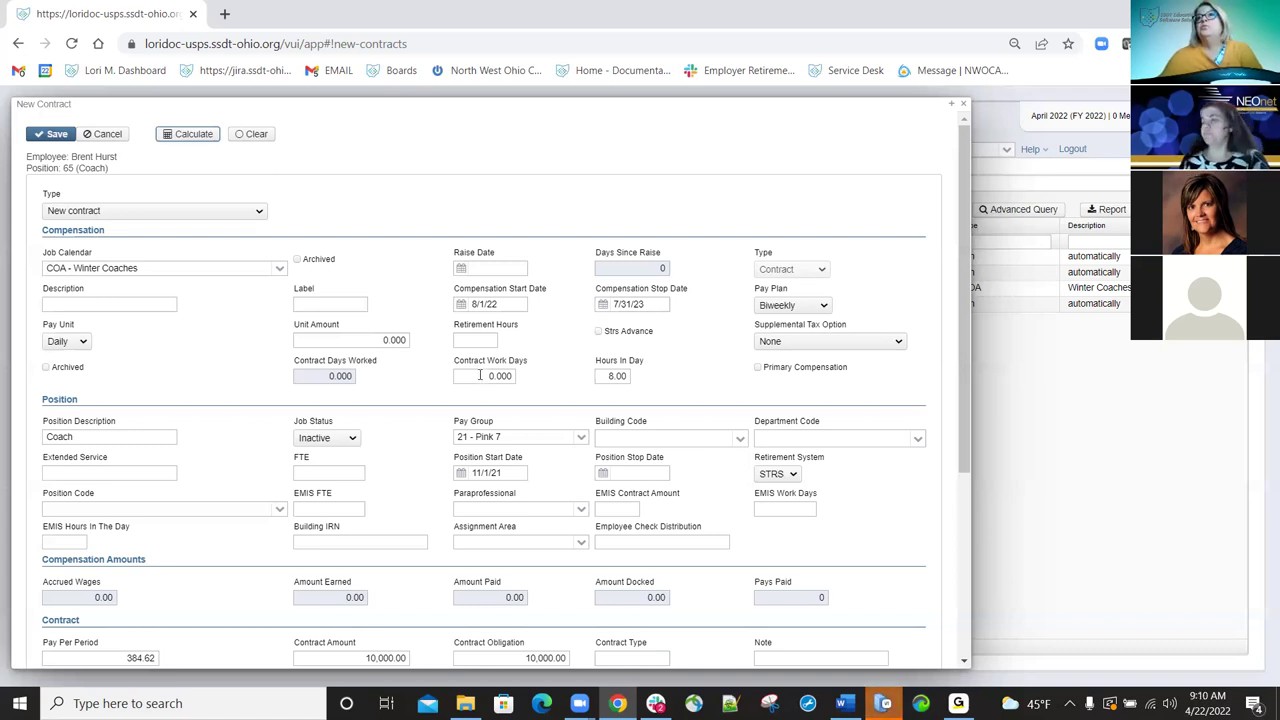
click(480, 375)
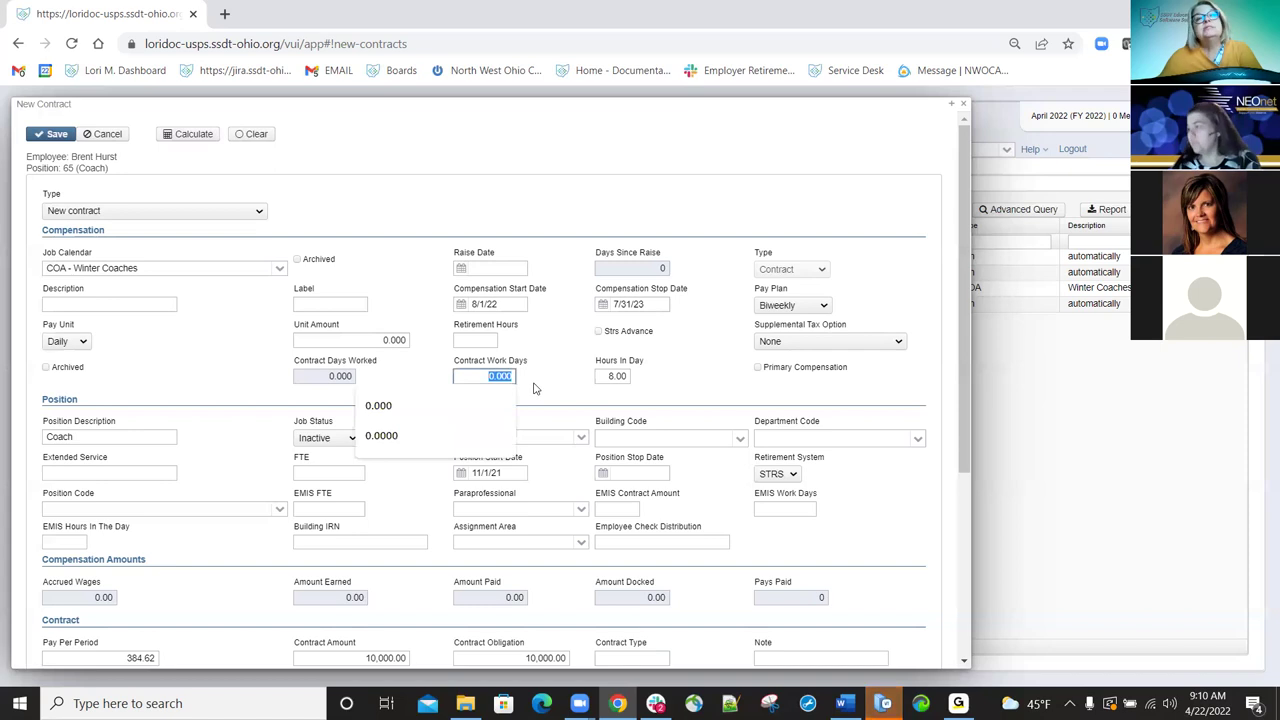
click(500, 375)
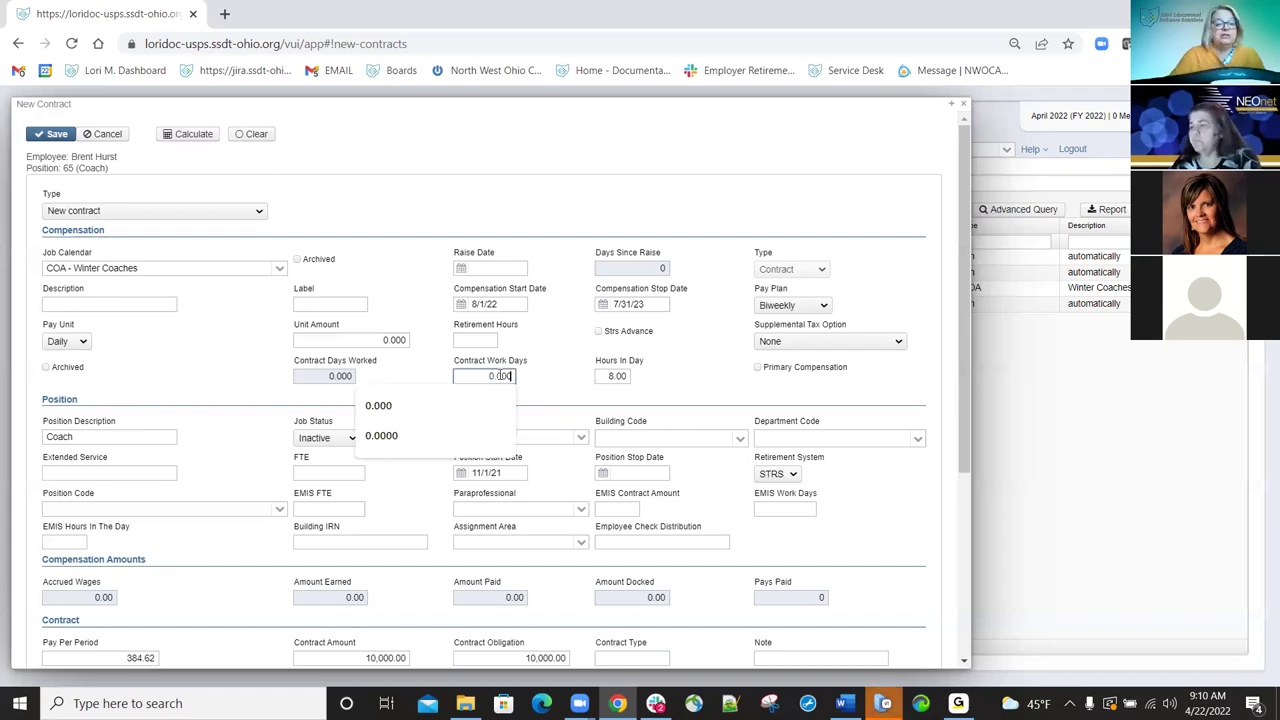
text(185)
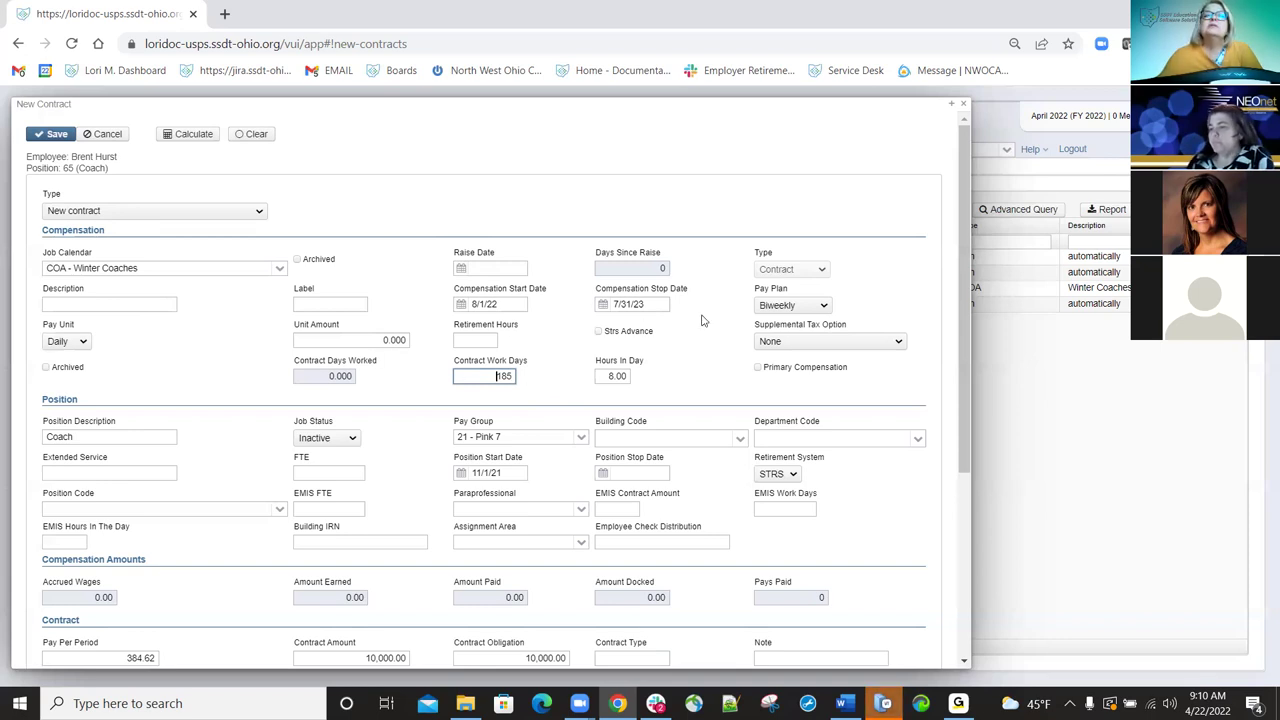
Search the page for "calendar" and go through the matches in the contract form.
scroll(696, 328, down, 2)
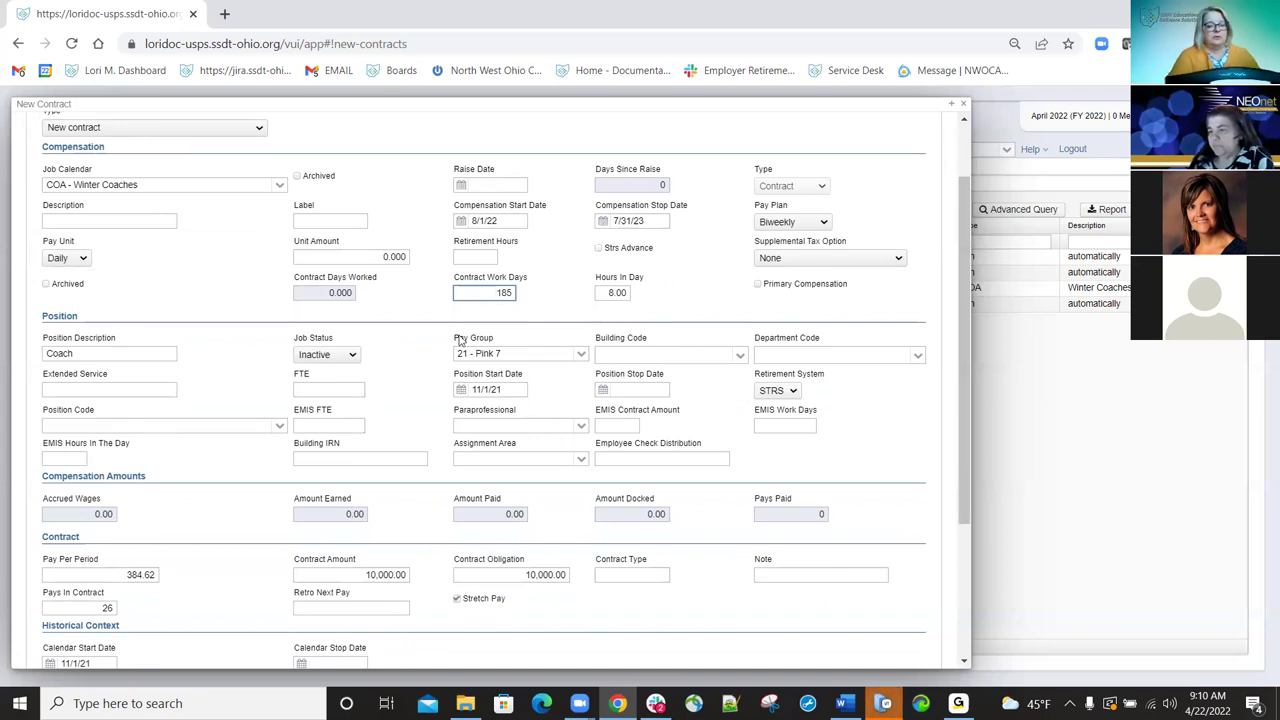
key(ctrl+f)
text(calendar)
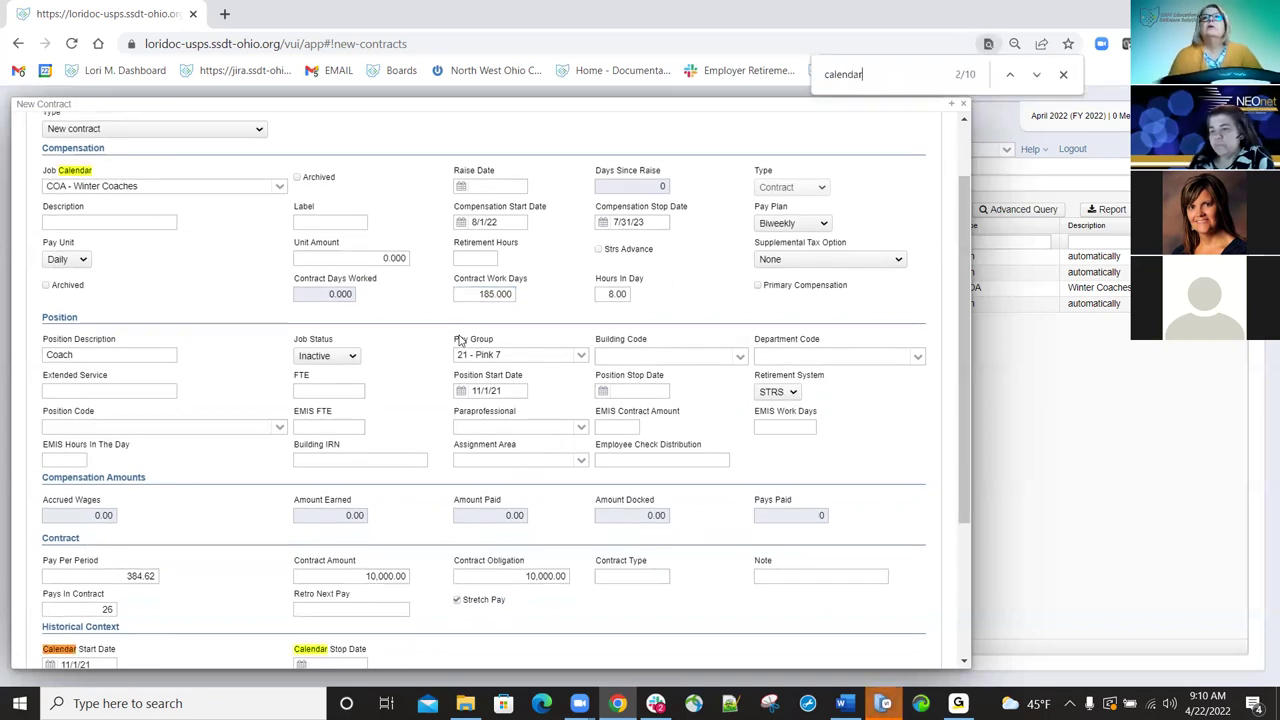
key(Return)
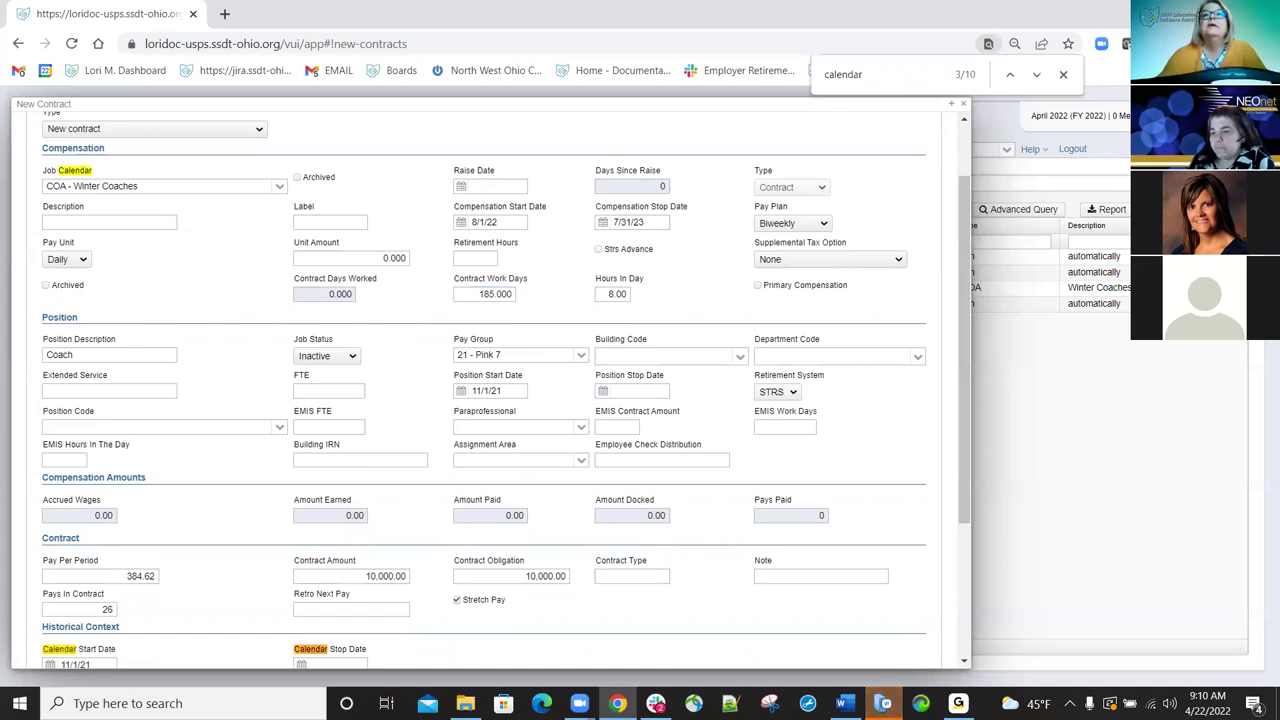
click(1037, 75)
click(1037, 75)
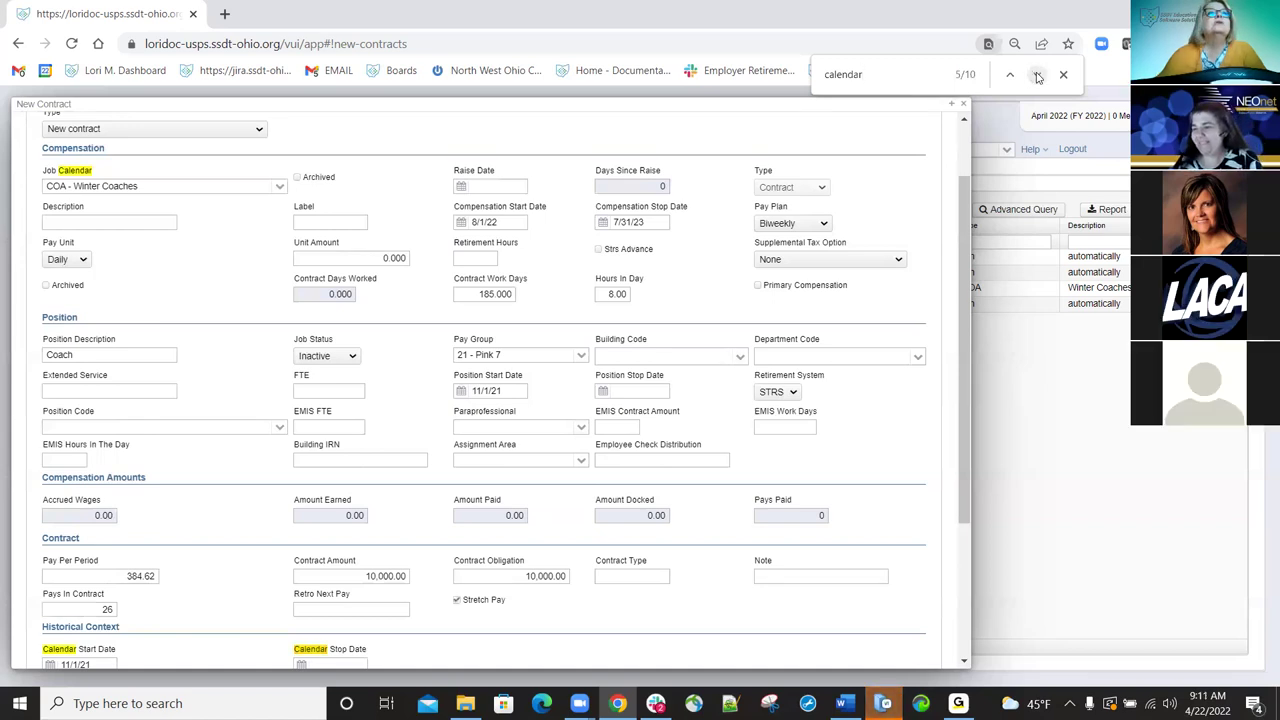
Change the contract's job calendar to "car - automatically" and recalculate the contract values.
click(280, 189)
click(280, 190)
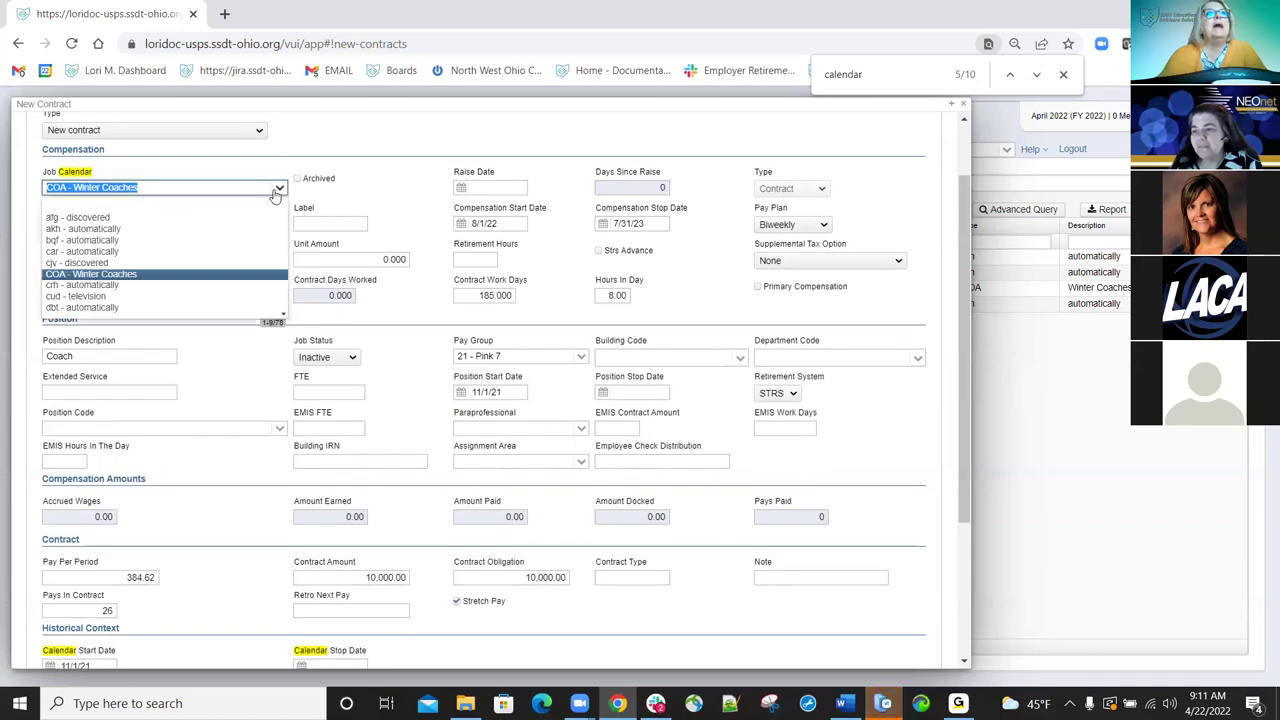
click(110, 253)
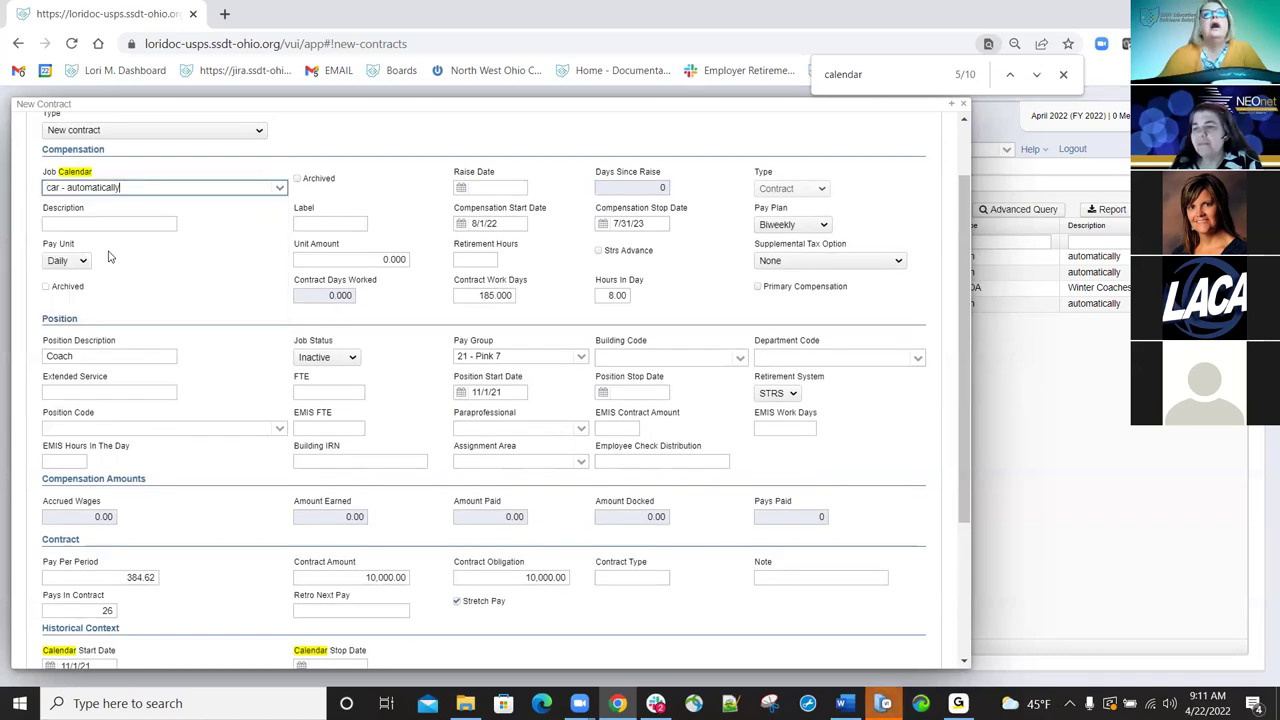
scroll(167, 240, up, 1)
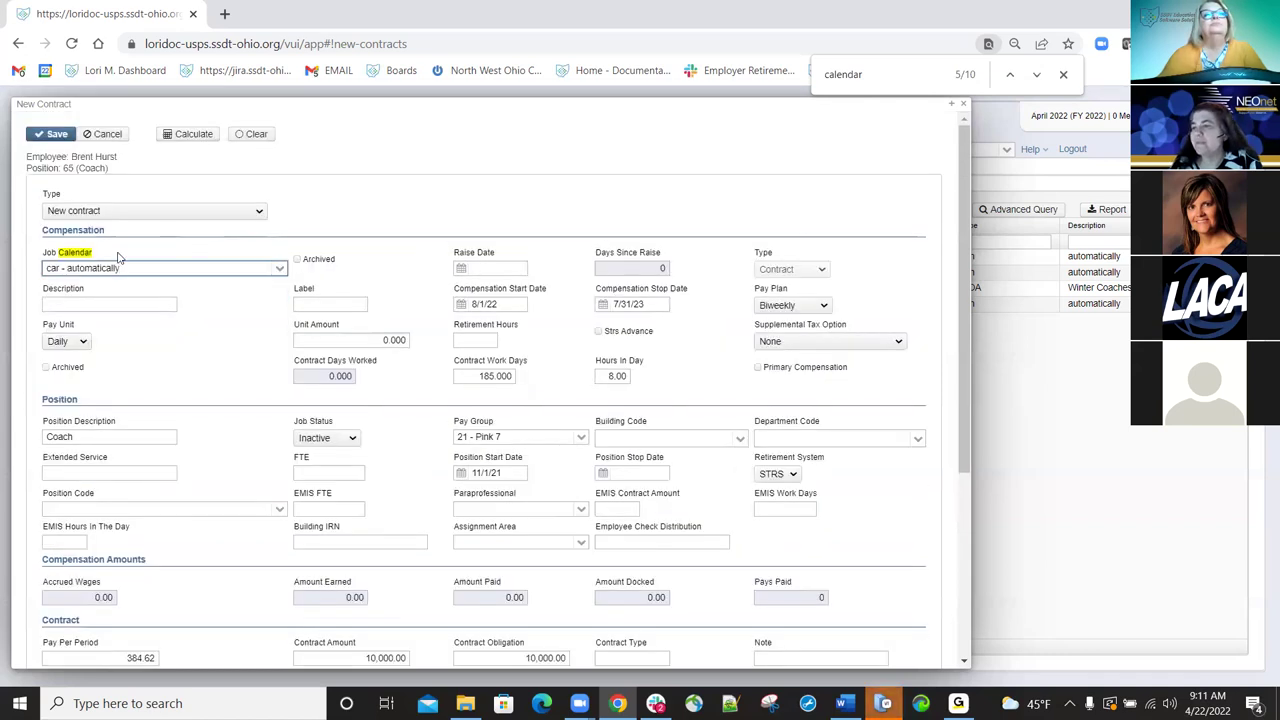
click(193, 134)
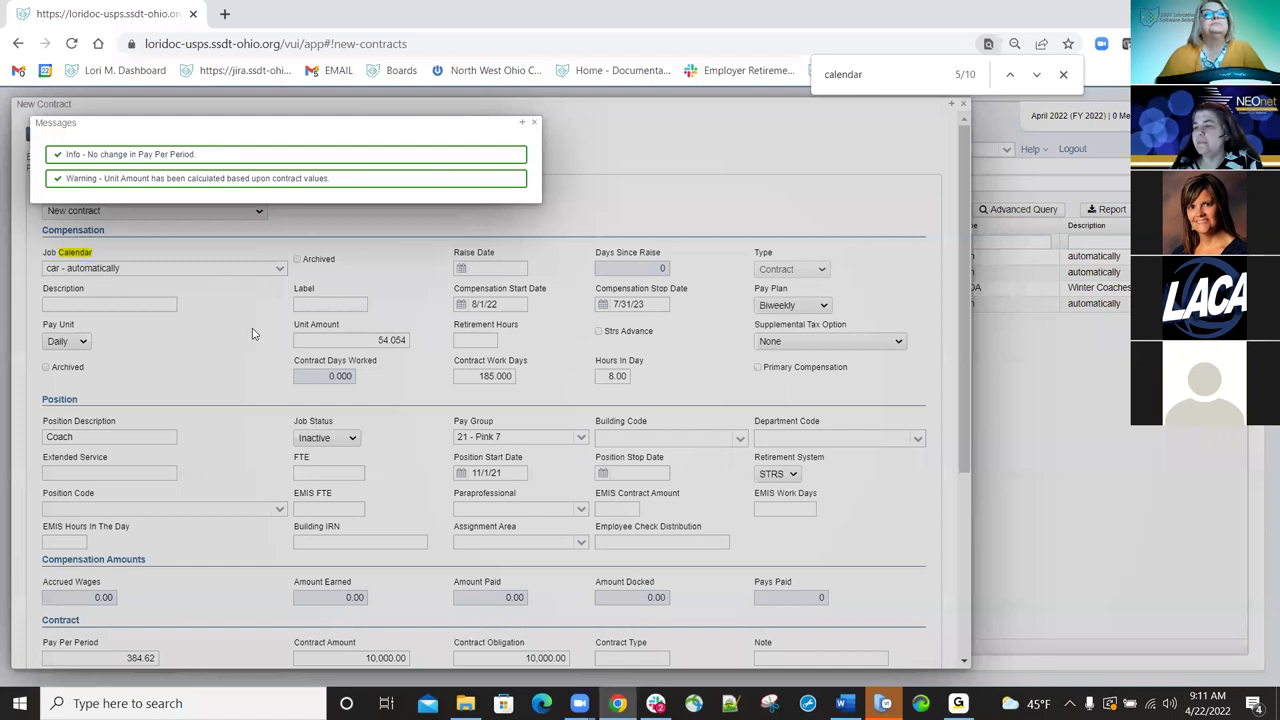
click(417, 367)
Set the contract work days to 260, recalculate the unit amount, and save the new contract.
click(468, 375)
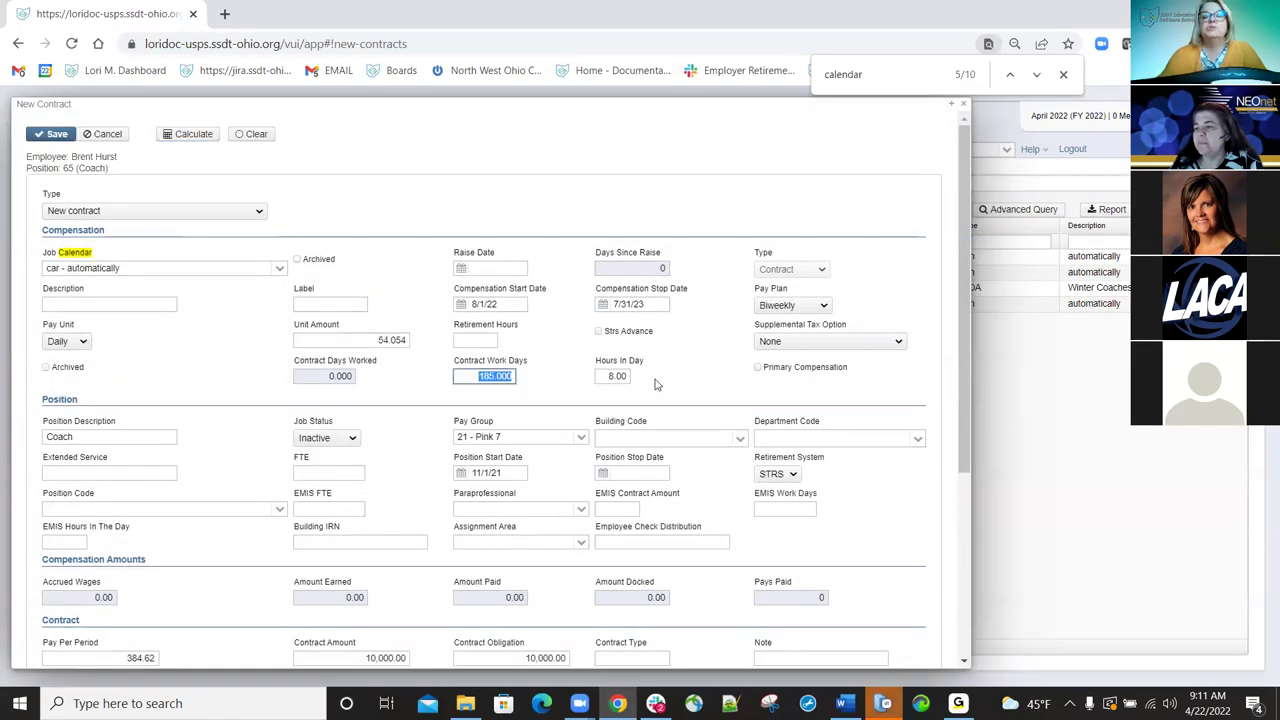
key(BackSpace)
click(194, 145)
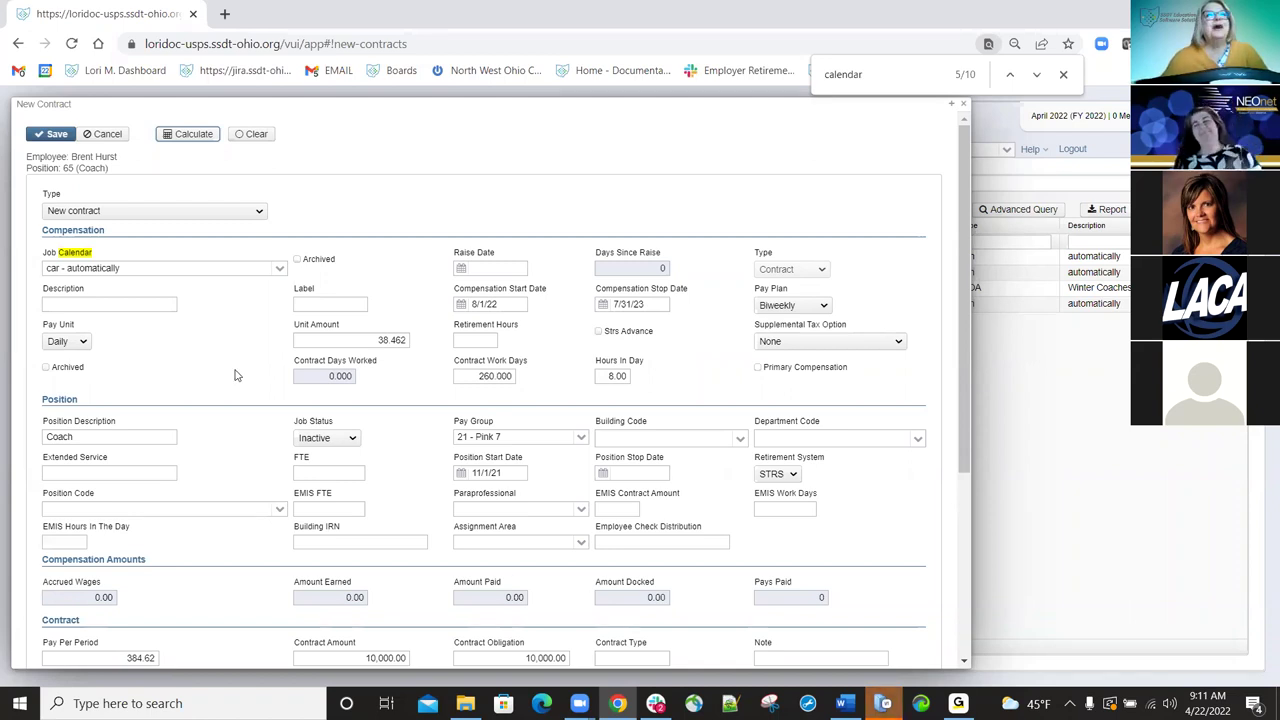
click(57, 134)
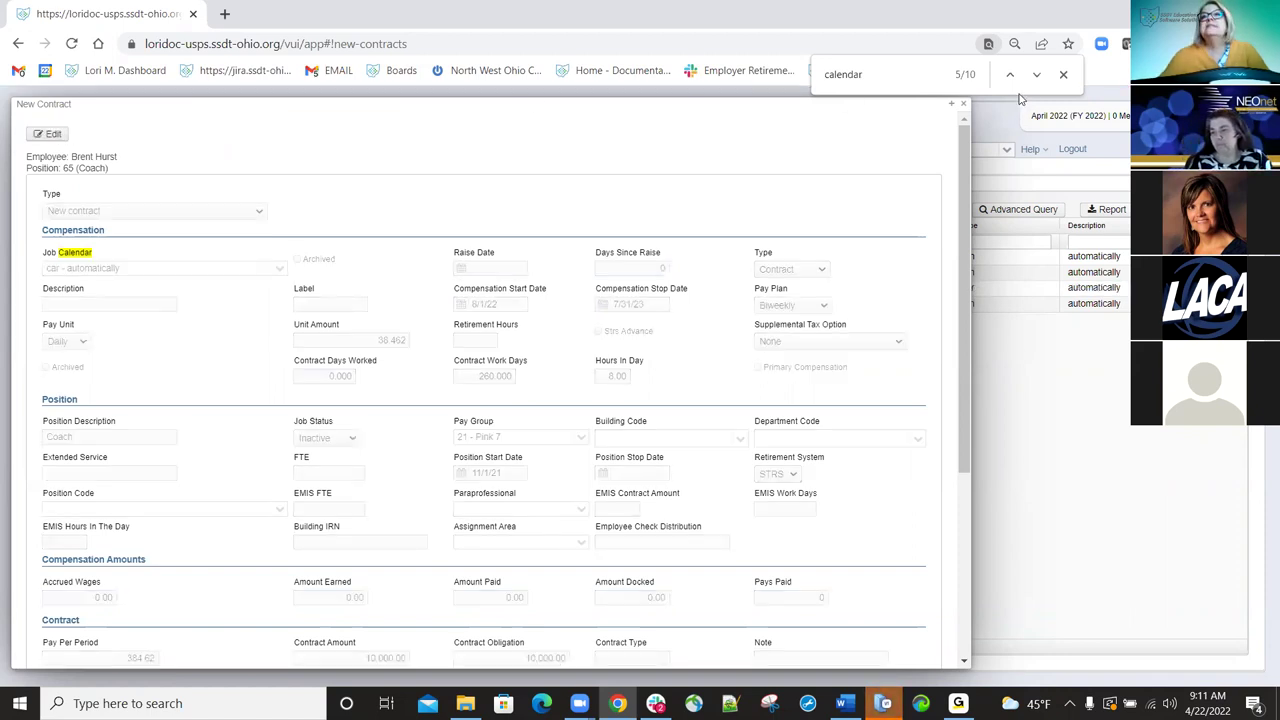
click(962, 108)
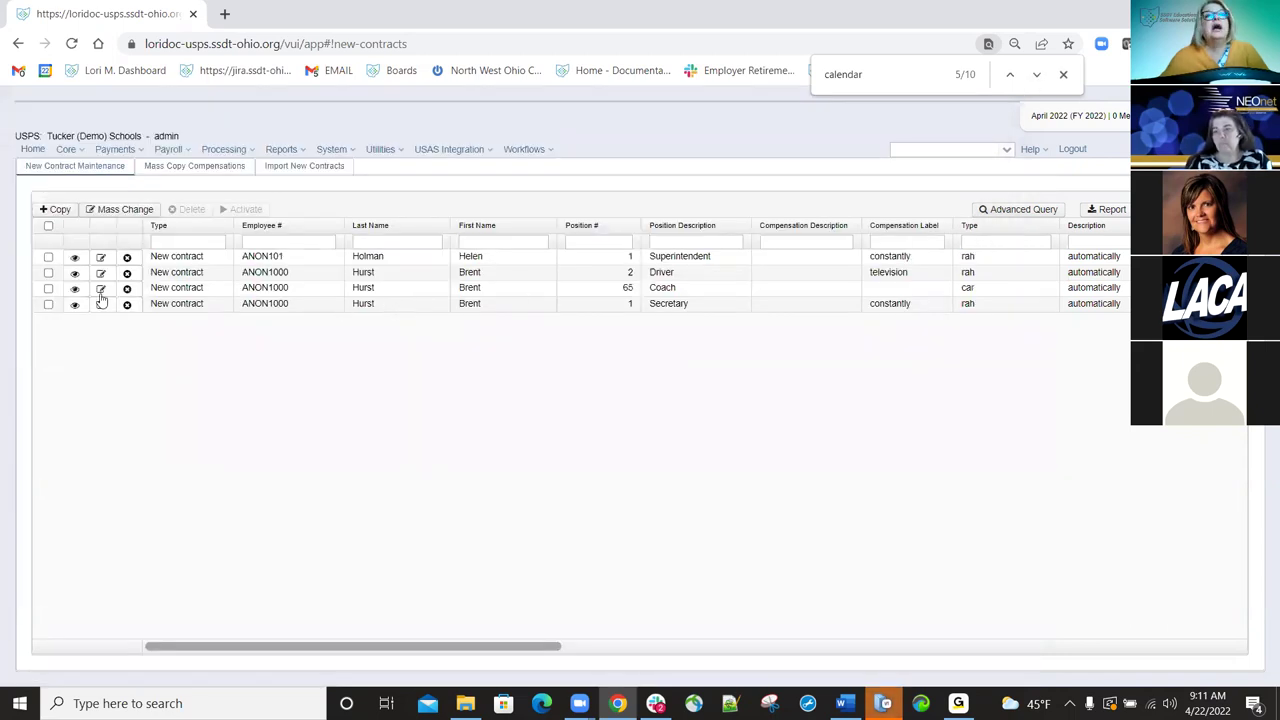
Activate the Coach new contract with the primary compensation flag transferred to new compensations.
click(48, 288)
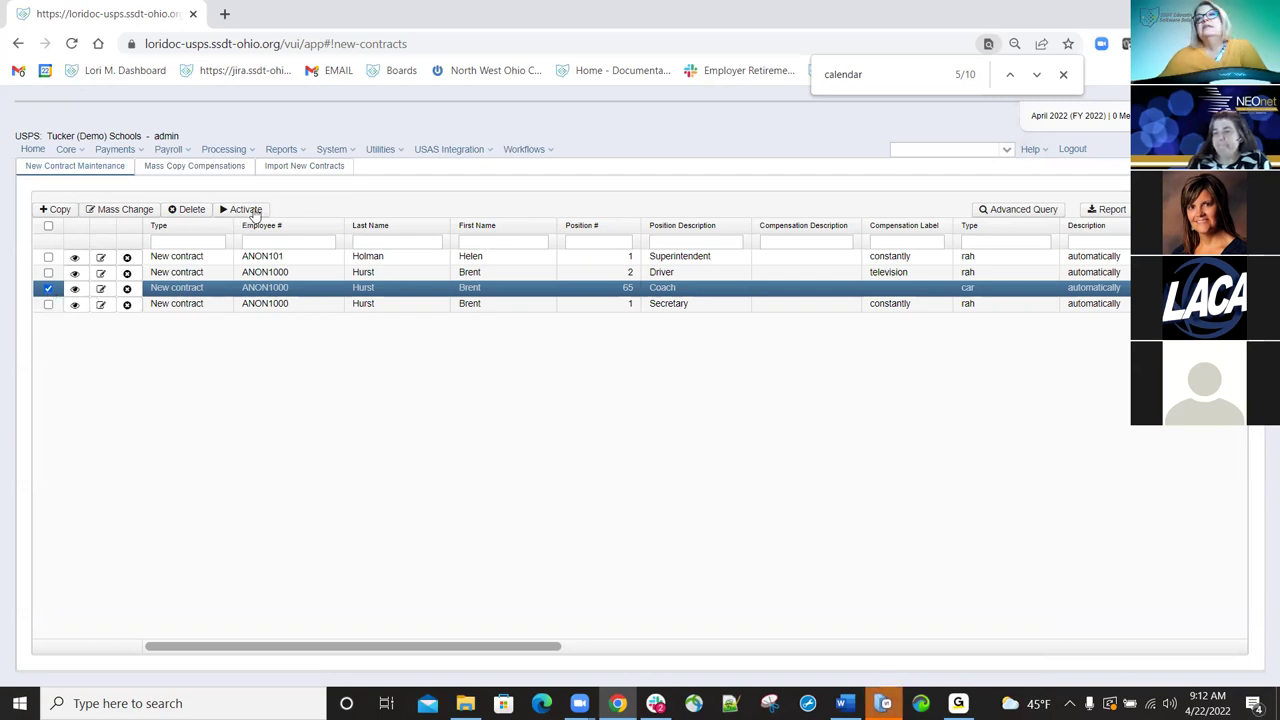
click(248, 210)
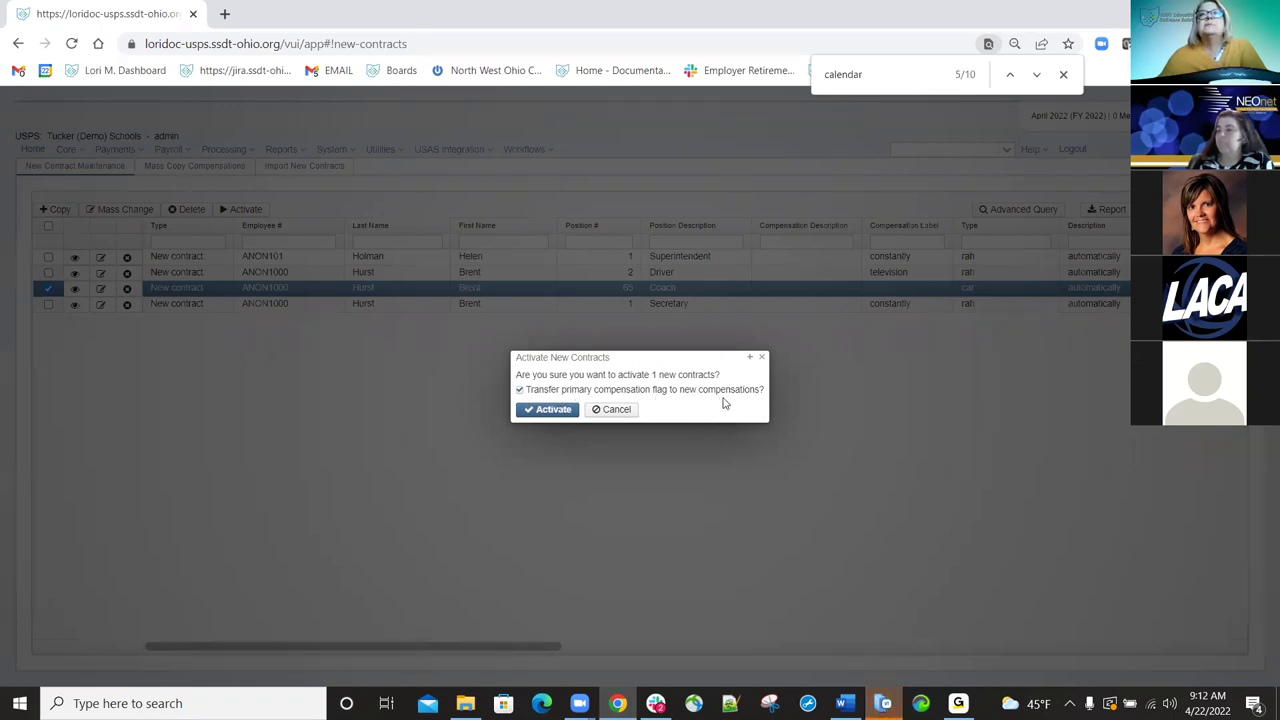
click(558, 410)
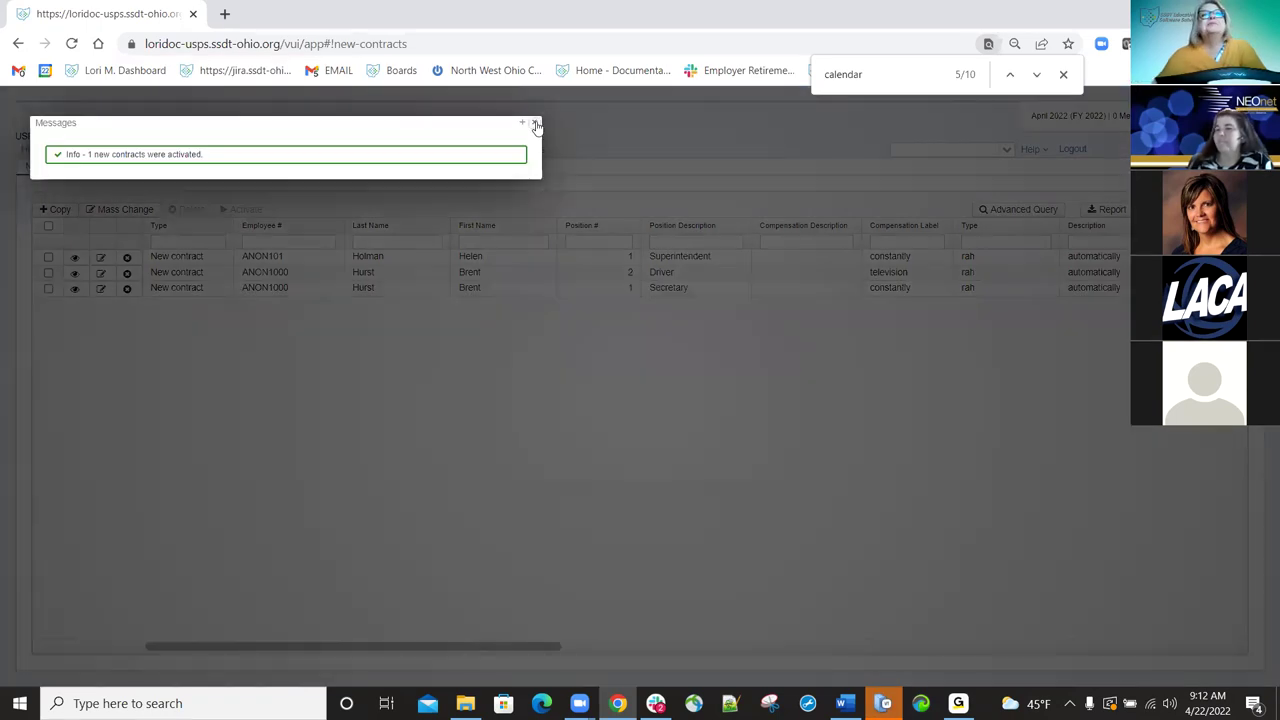
click(536, 125)
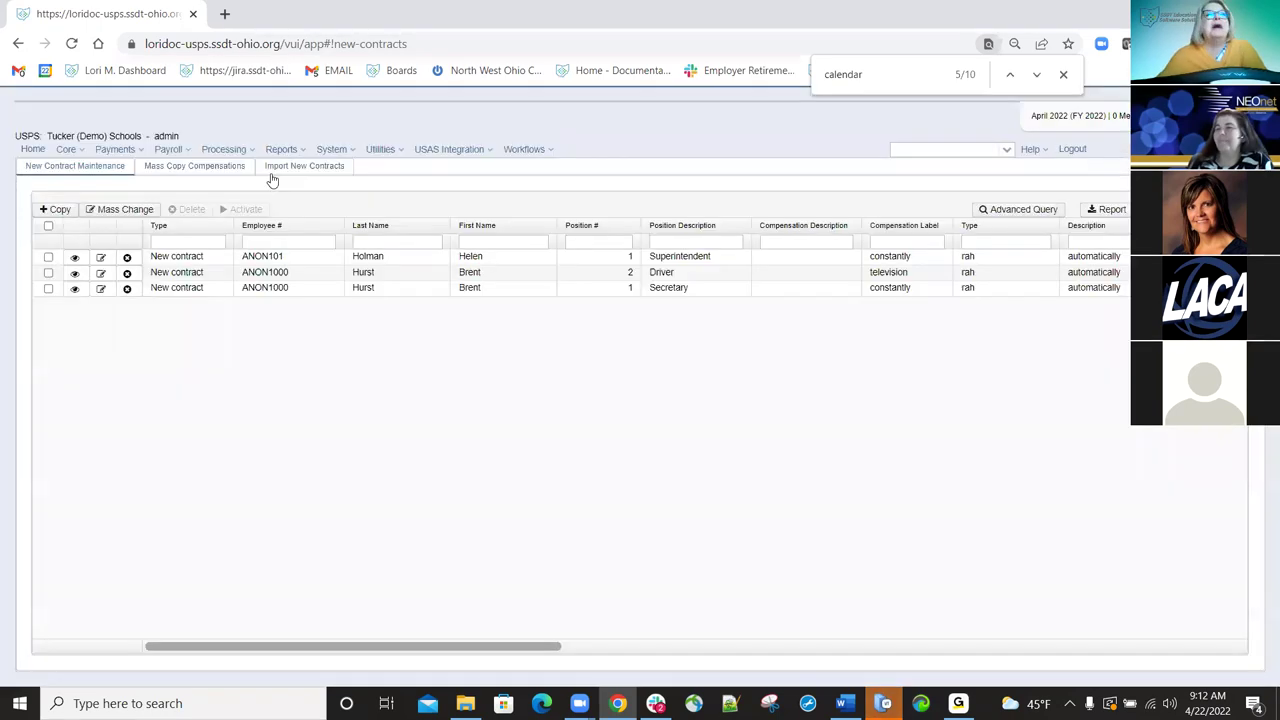
Open the compensation records and compare the employee's two Coach contract compensations for position 65.
click(78, 152)
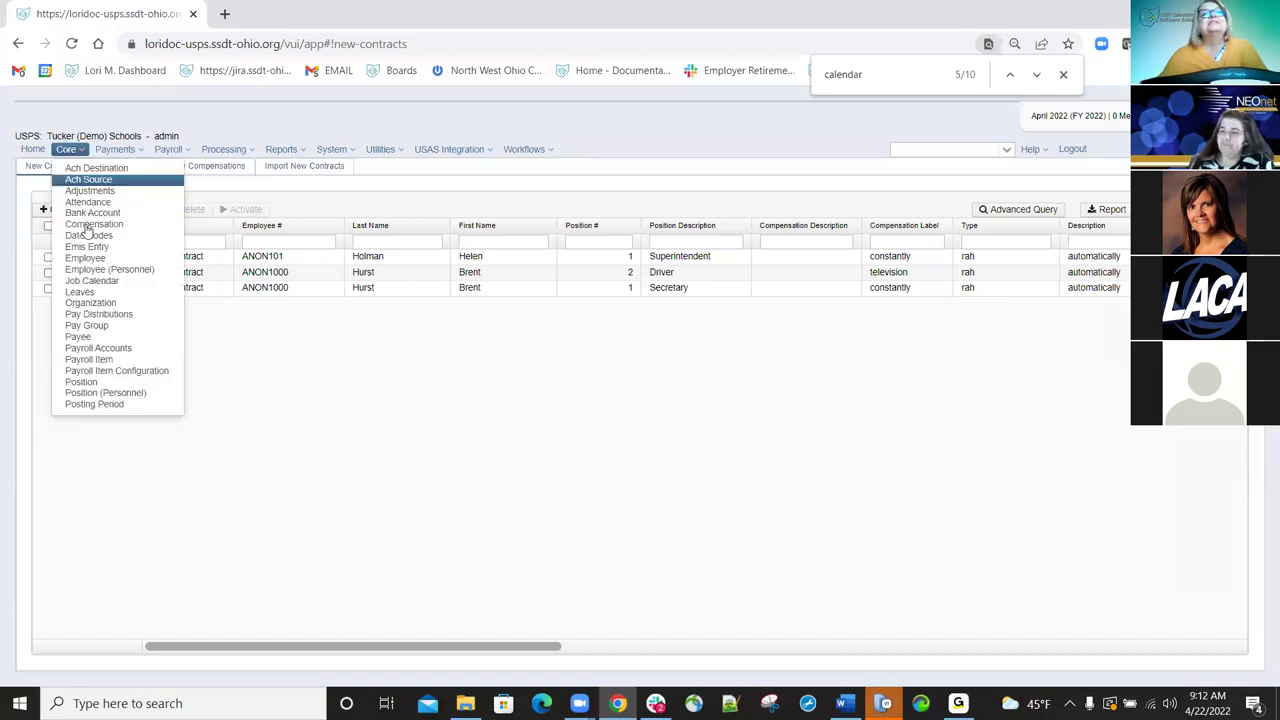
click(88, 224)
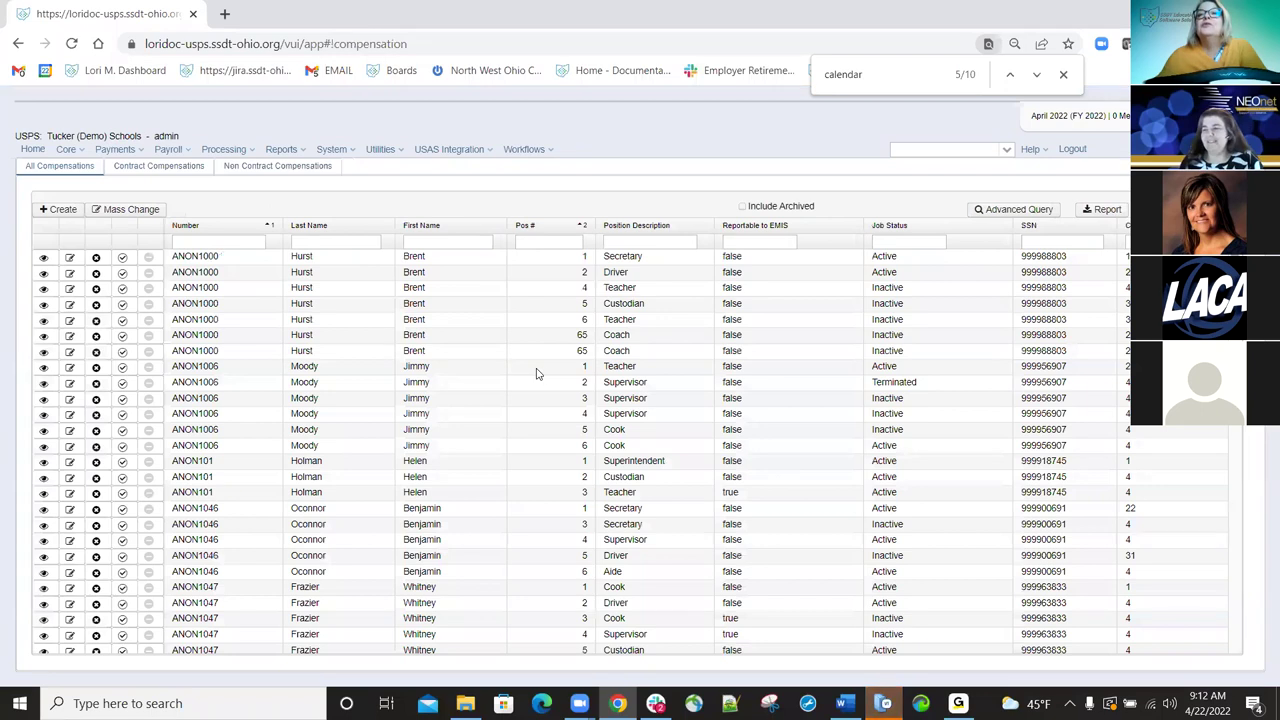
click(71, 339)
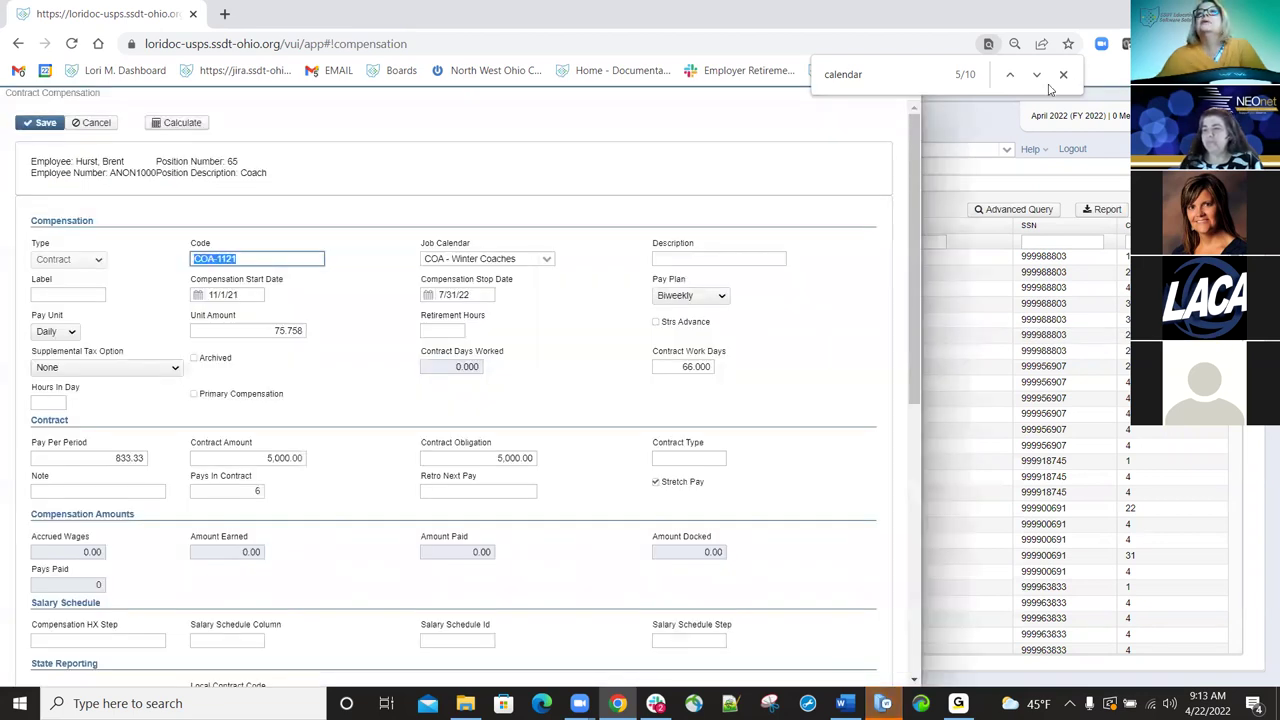
key(Escape)
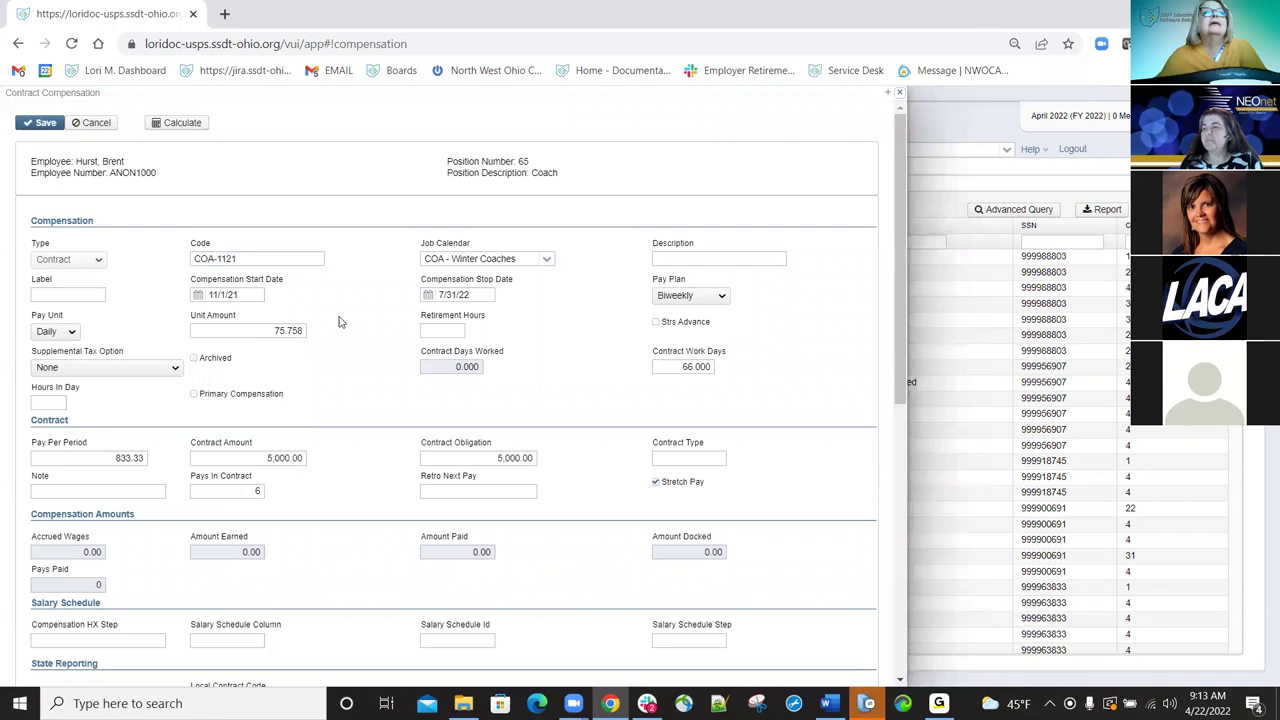
key(Escape)
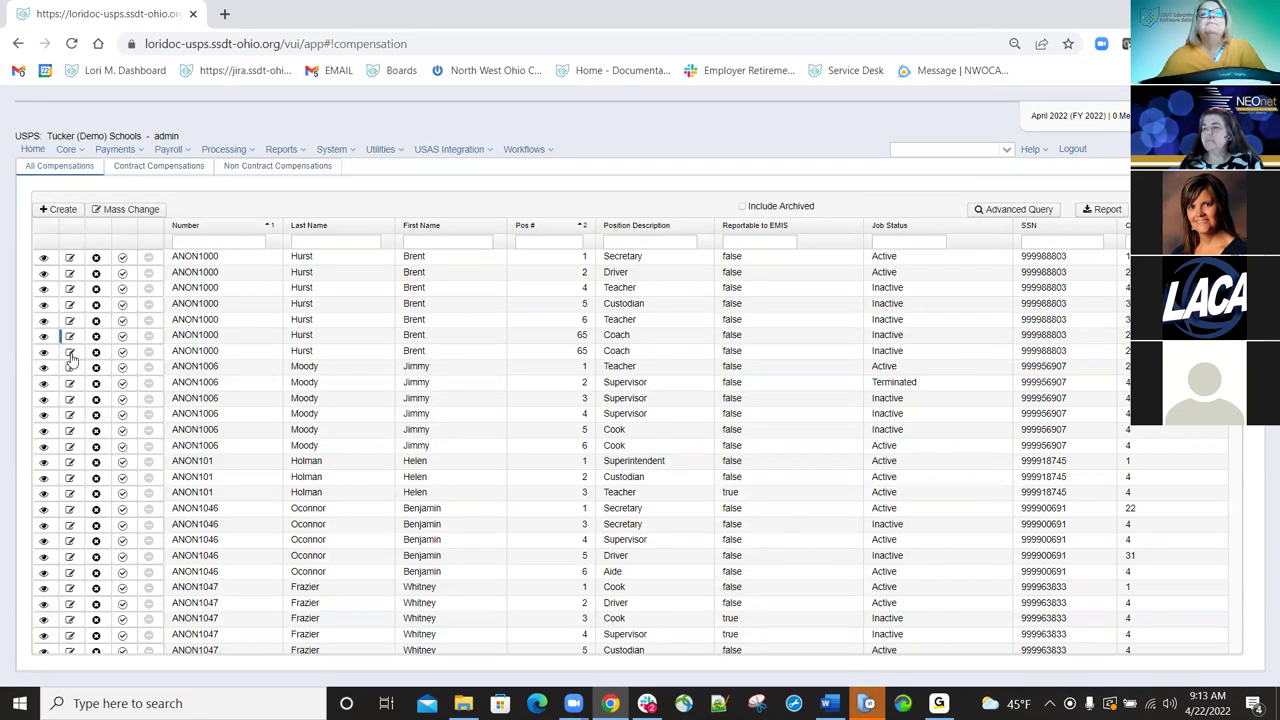
click(70, 352)
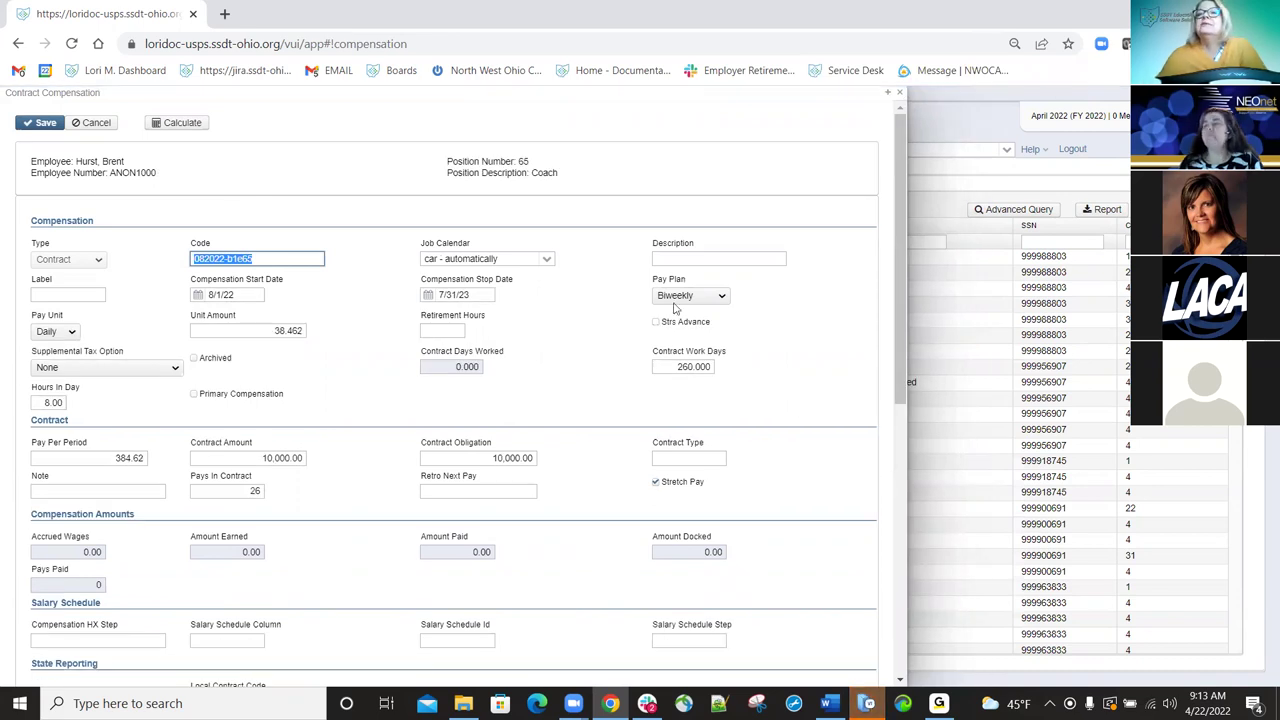
click(902, 96)
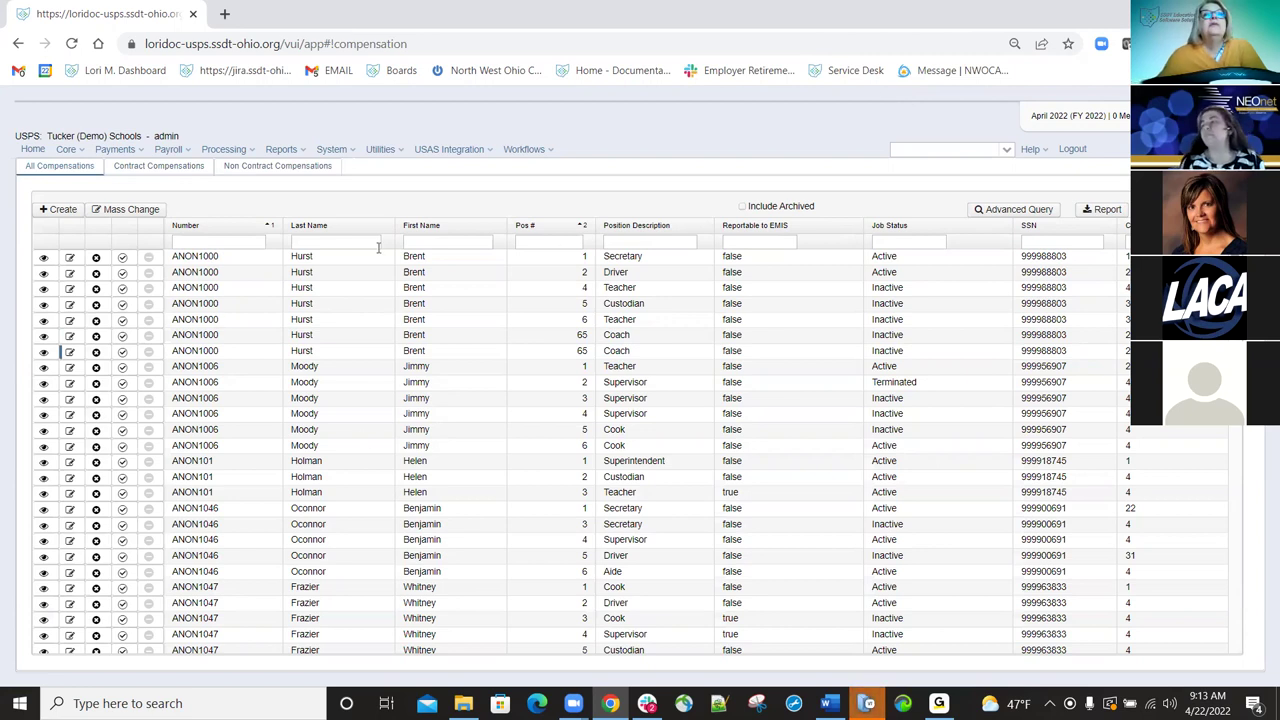
Begin a mass copy of compensations to new contracts, selecting pay groups Wisteria 9 (23), Violet 5 (12) and Red 16 (3).
click(250, 150)
click(246, 180)
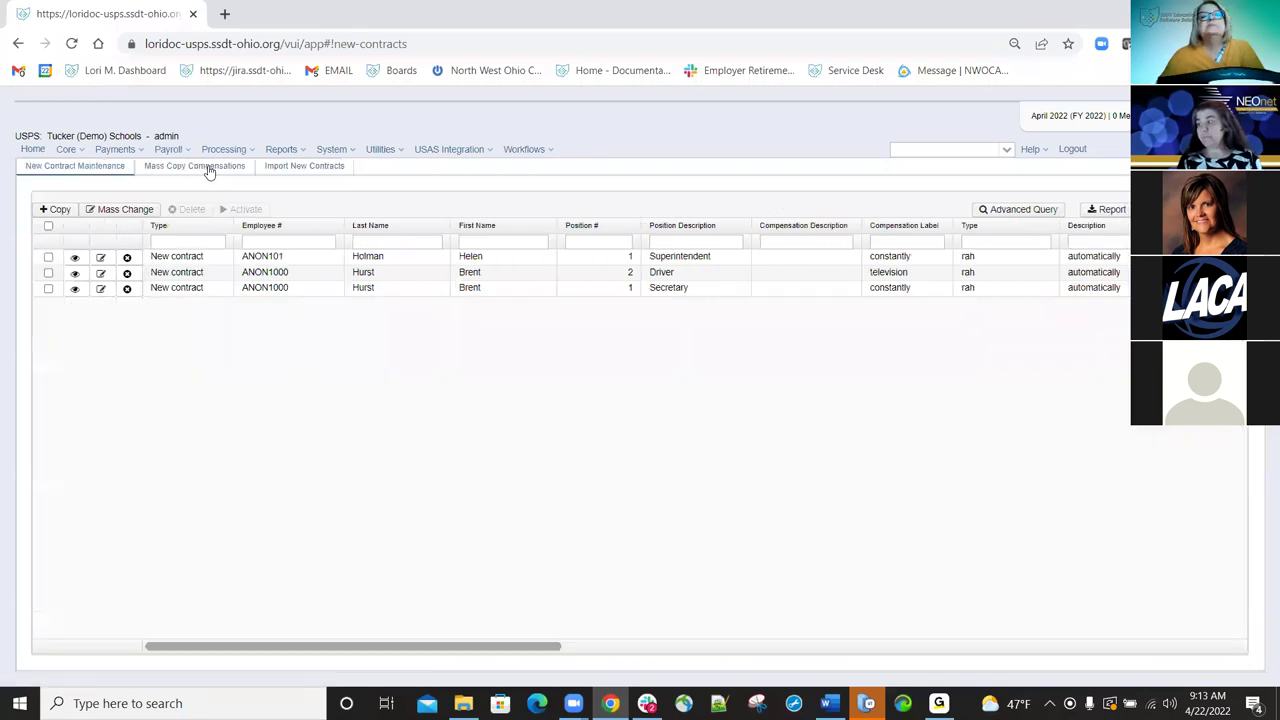
click(195, 166)
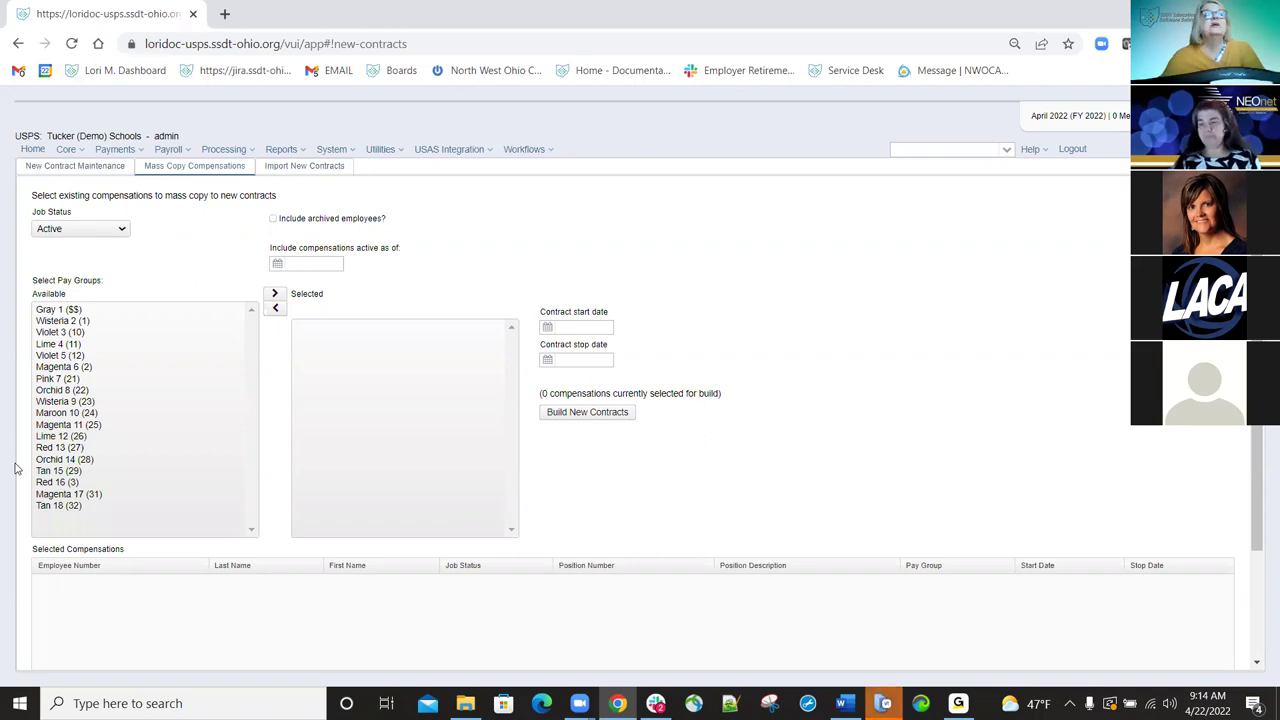
double_click(62, 402)
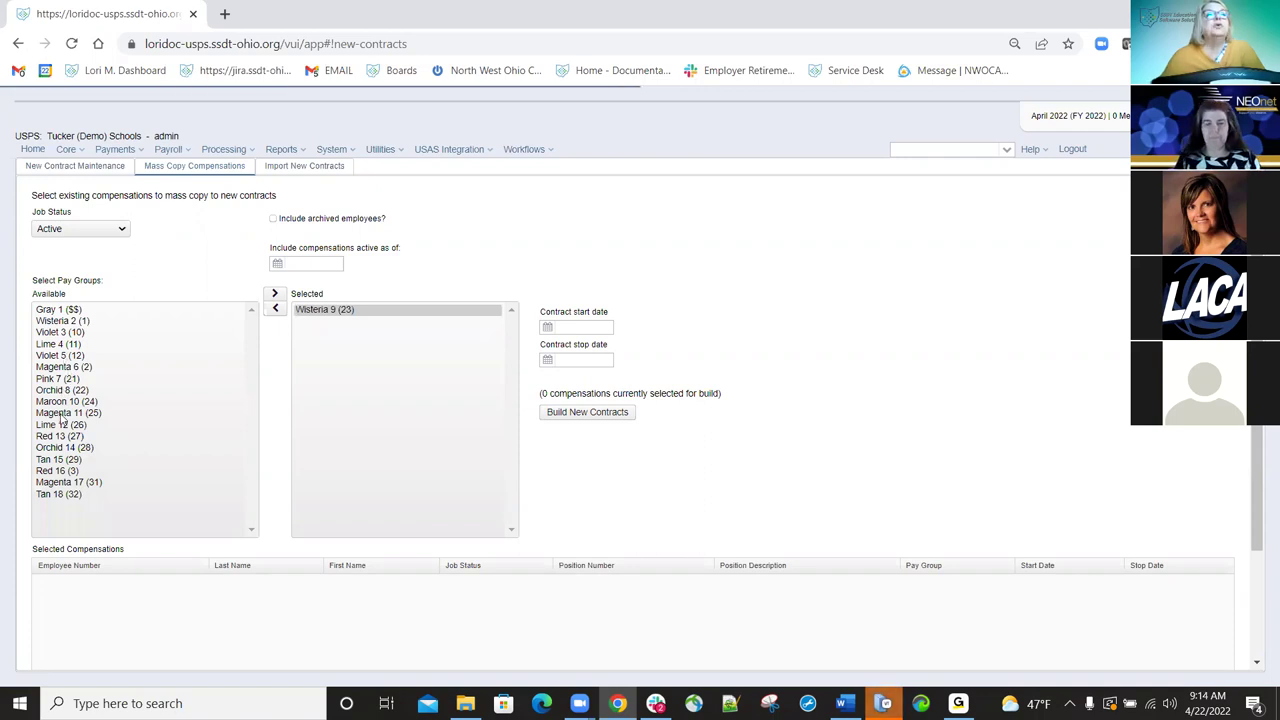
double_click(60, 356)
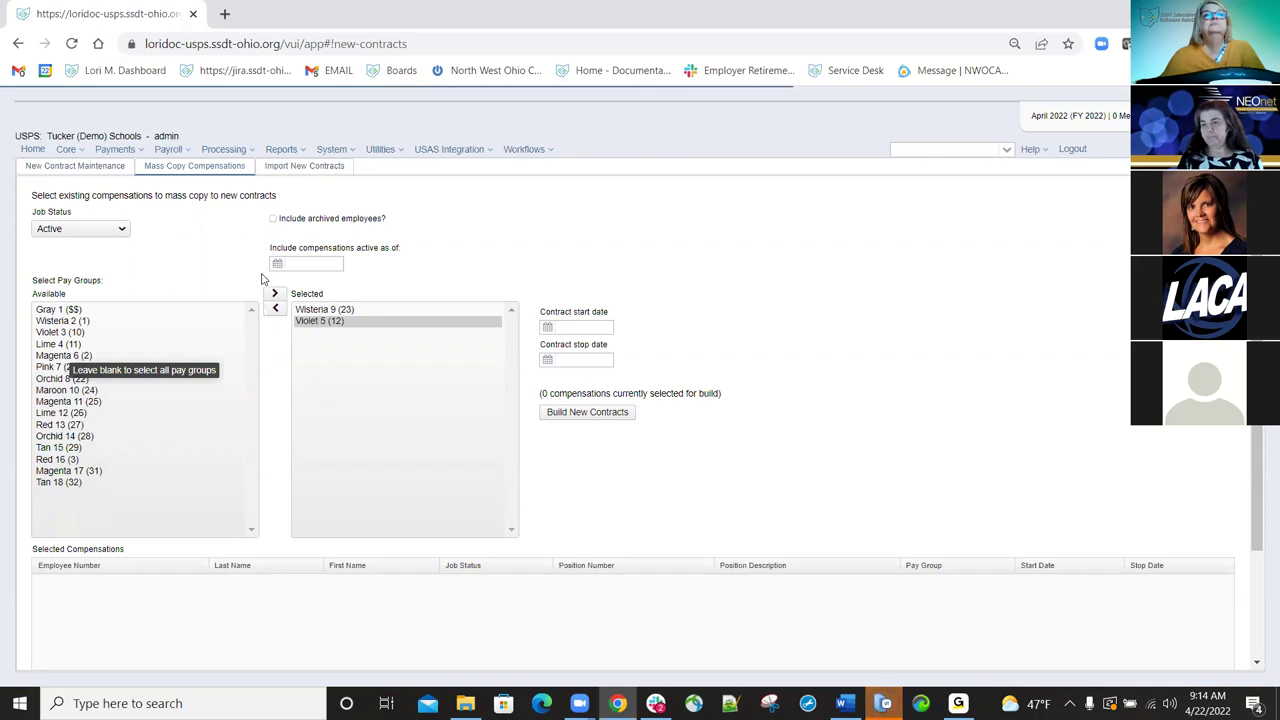
click(47, 463)
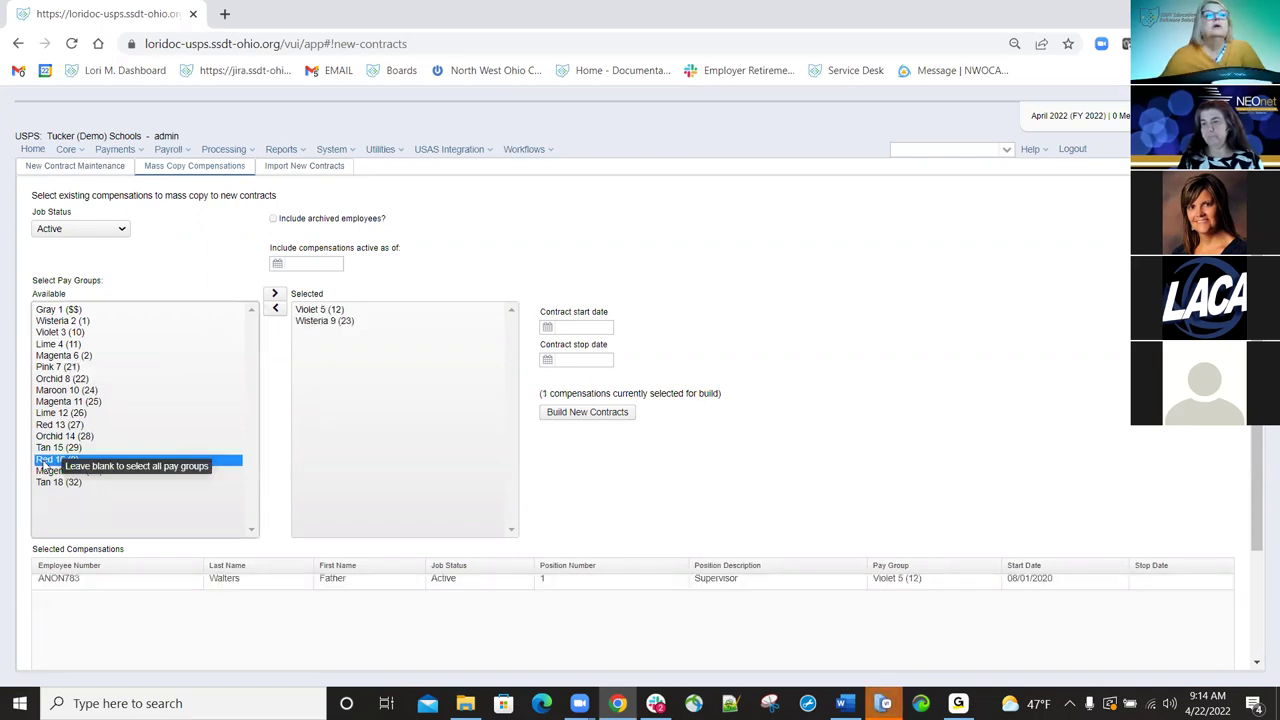
double_click(47, 463)
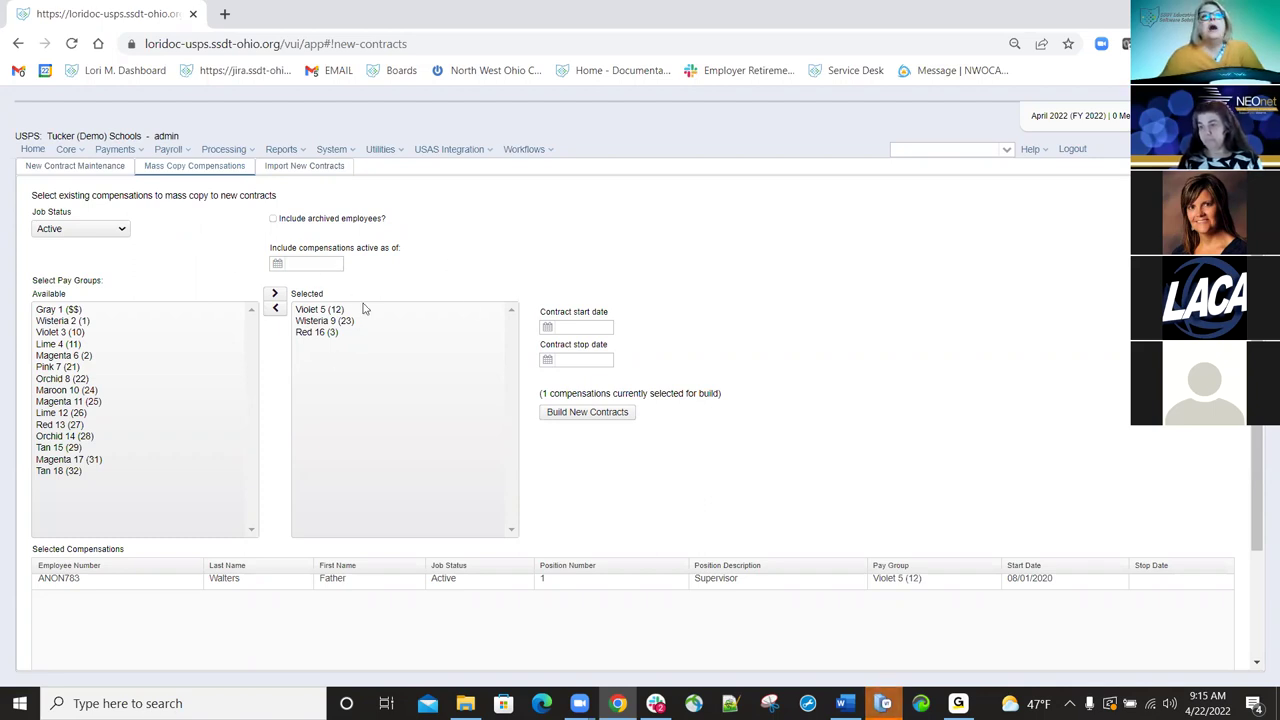
Set the mass copy contract start date to 8/1/22 and the stop date to 7/31/23.
click(591, 328)
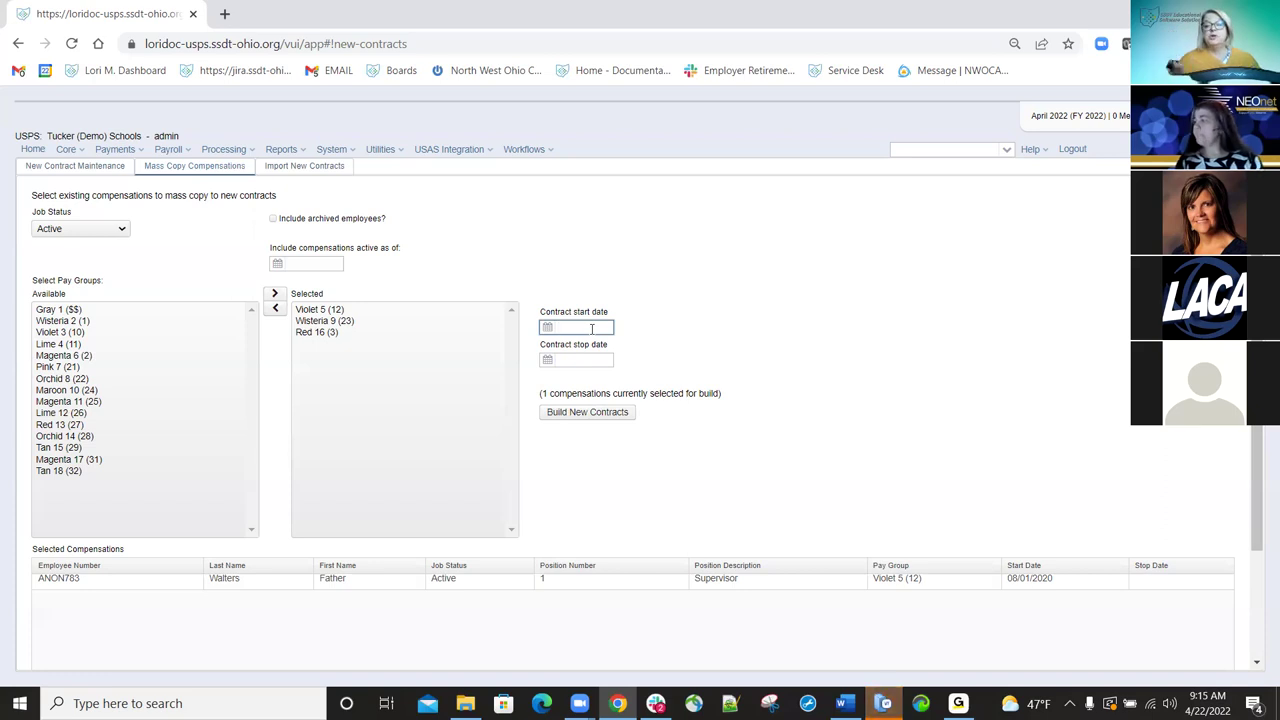
text(8/1/22)
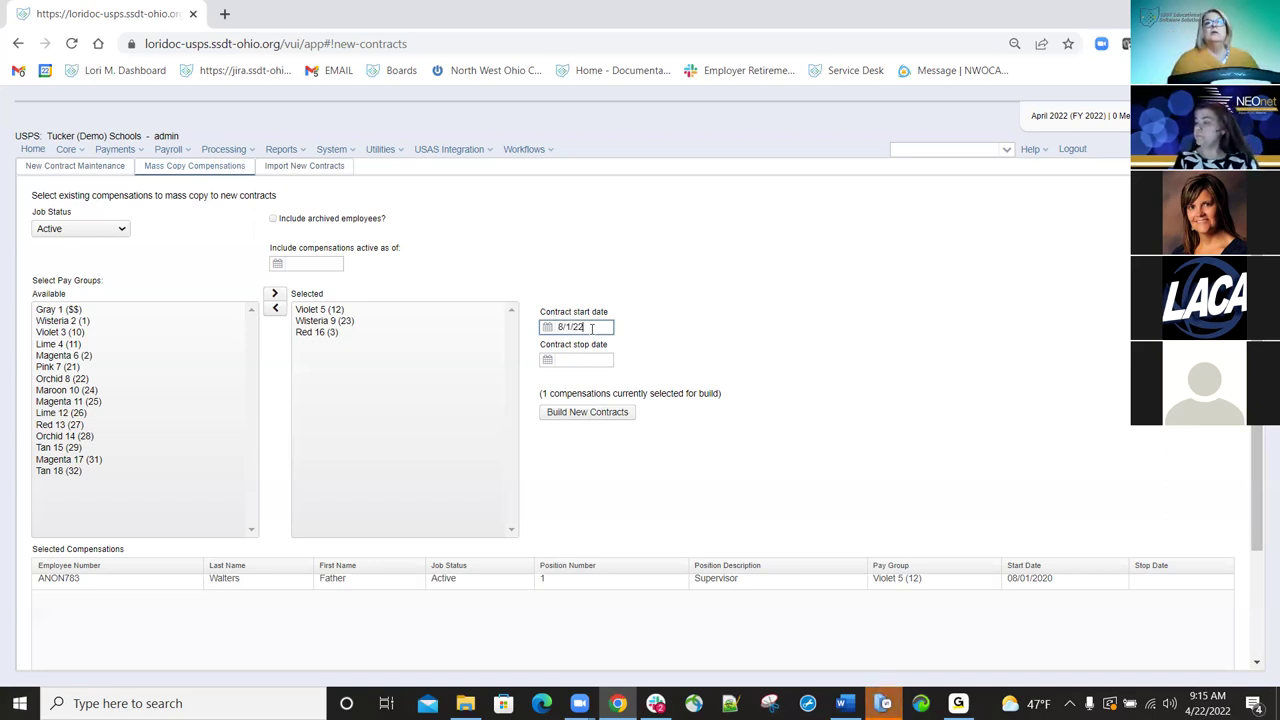
key(Tab)
text(7)
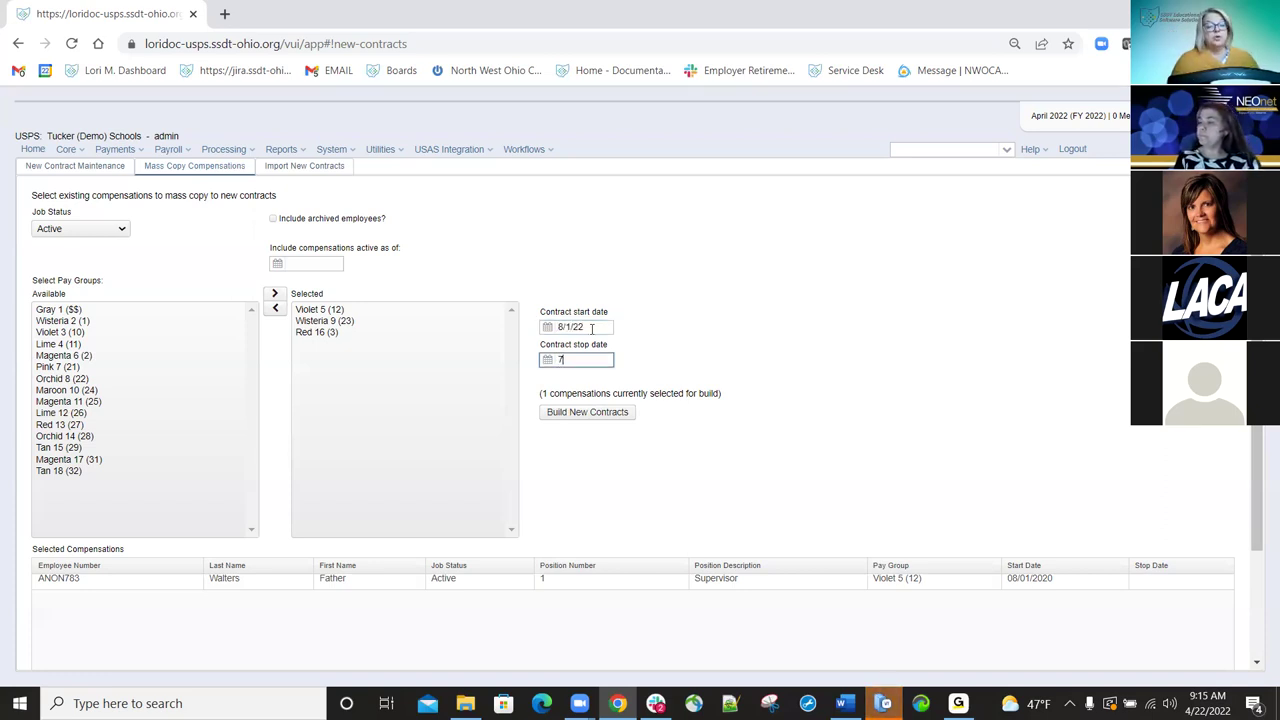
text(/31/23)
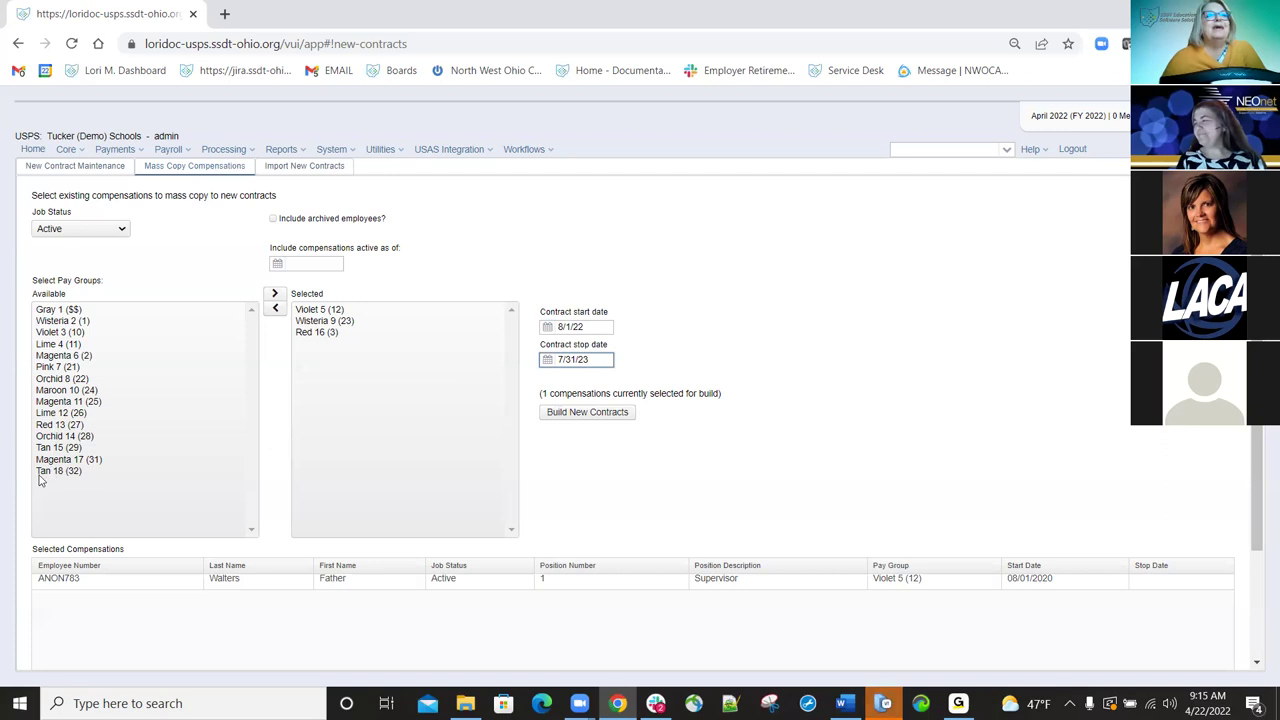
Add the available pay groups from Gray 1 ($$) through Magenta 17 (31) to the selection and build the new contracts.
click(70, 312)
shift+click(60, 460)
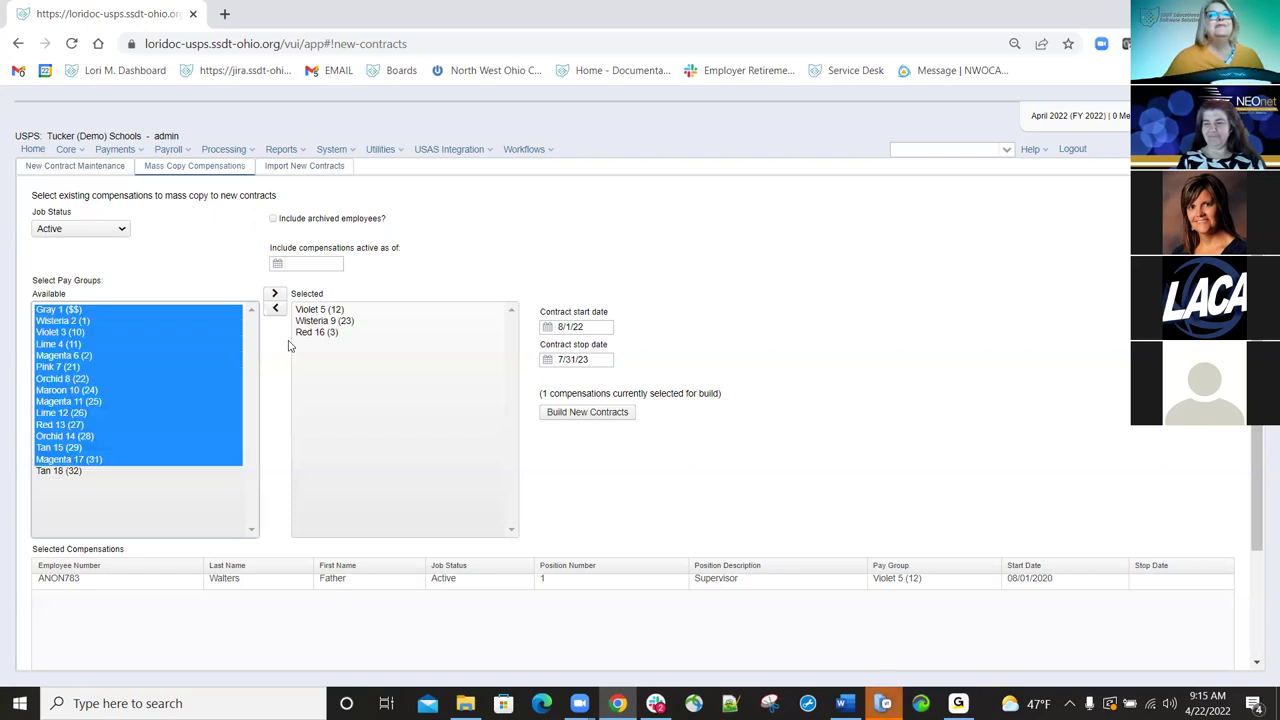
click(274, 293)
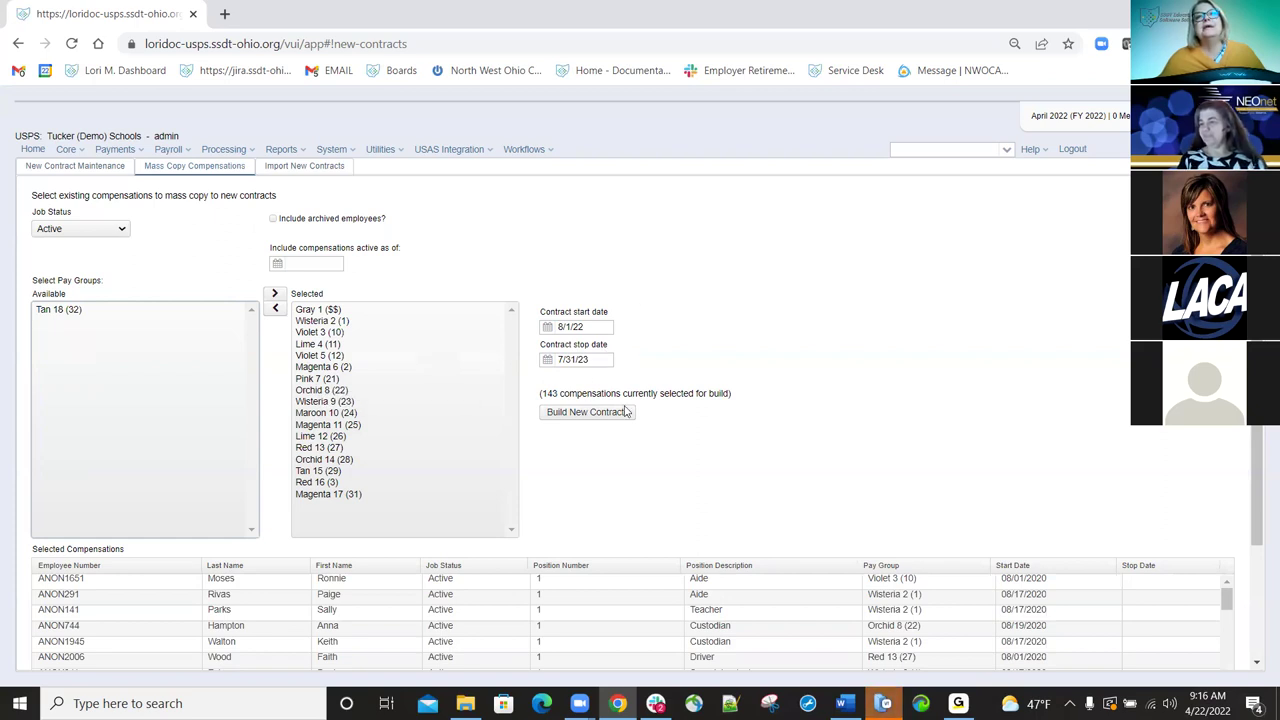
click(585, 414)
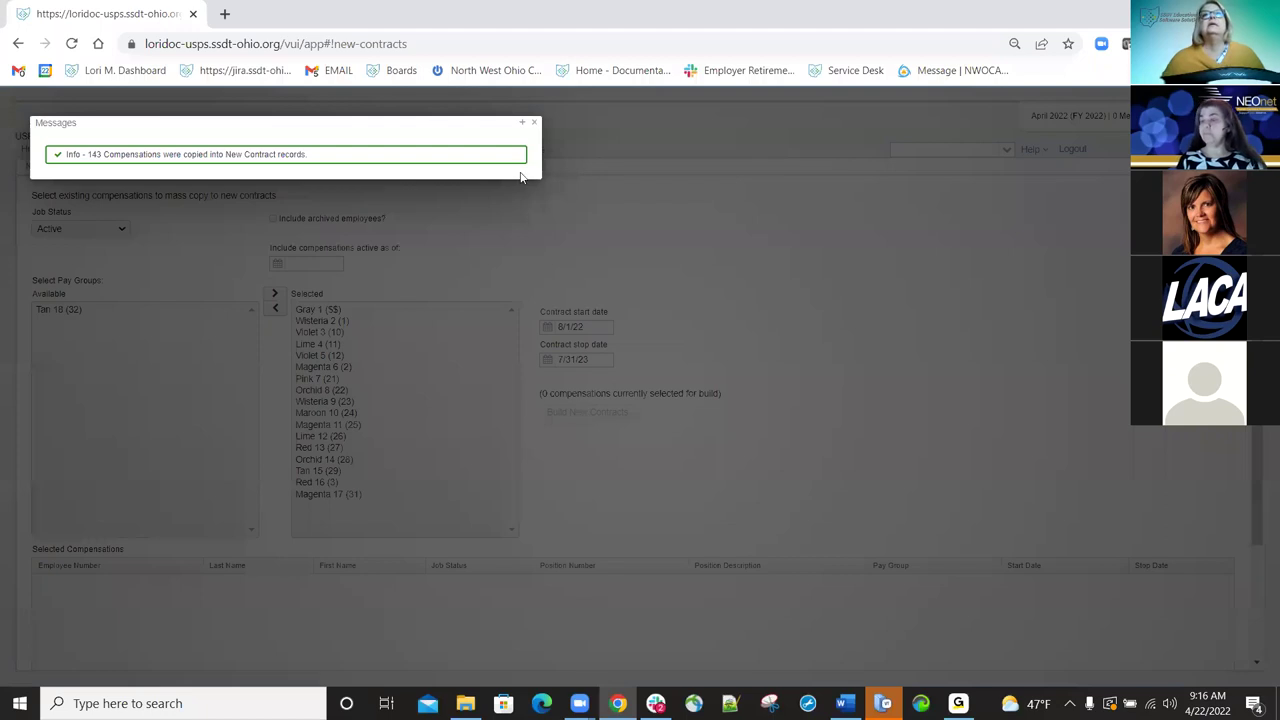
click(534, 123)
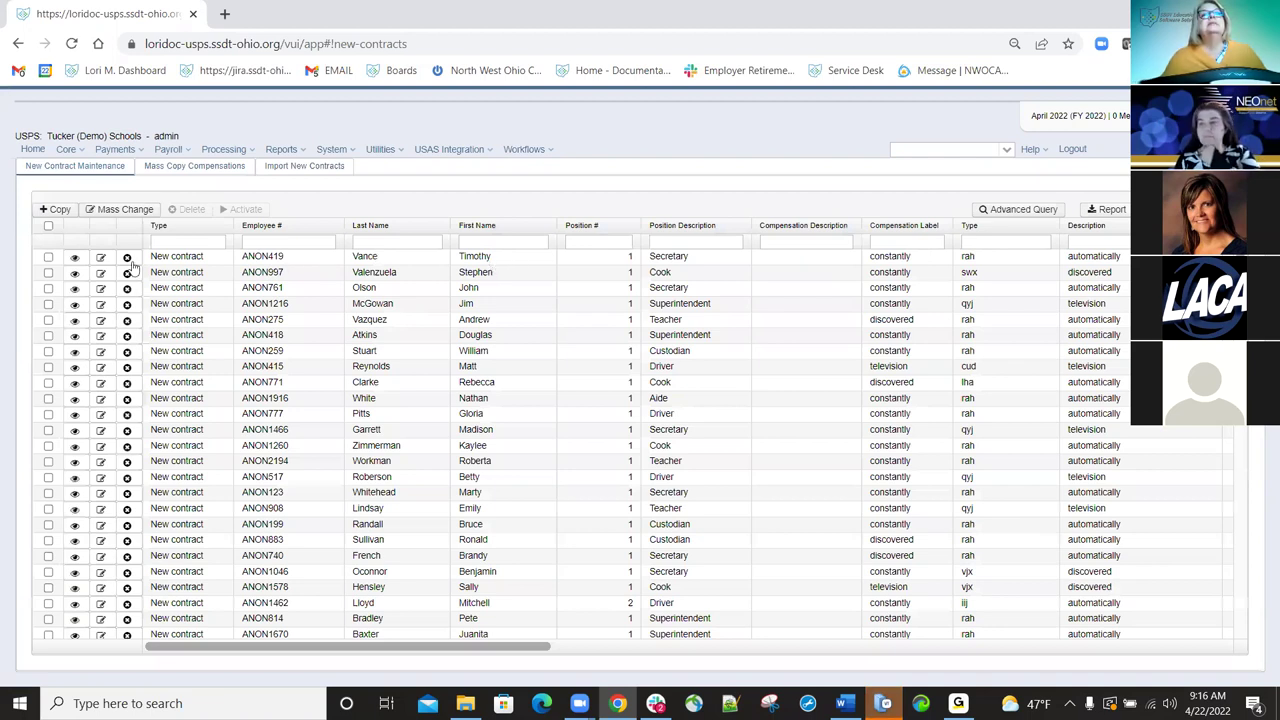
Open the first listed new contract, a Secretary position, for editing and set its job calendar to "car - automatically".
click(102, 260)
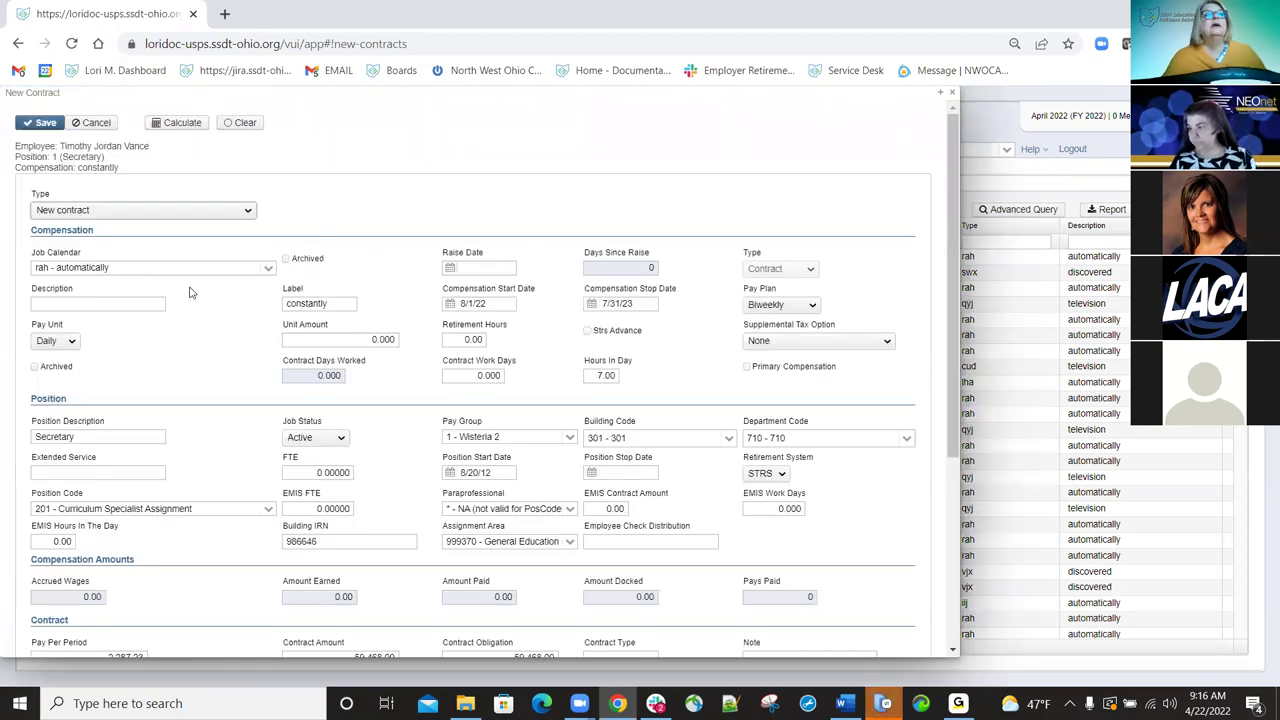
key(Tab)
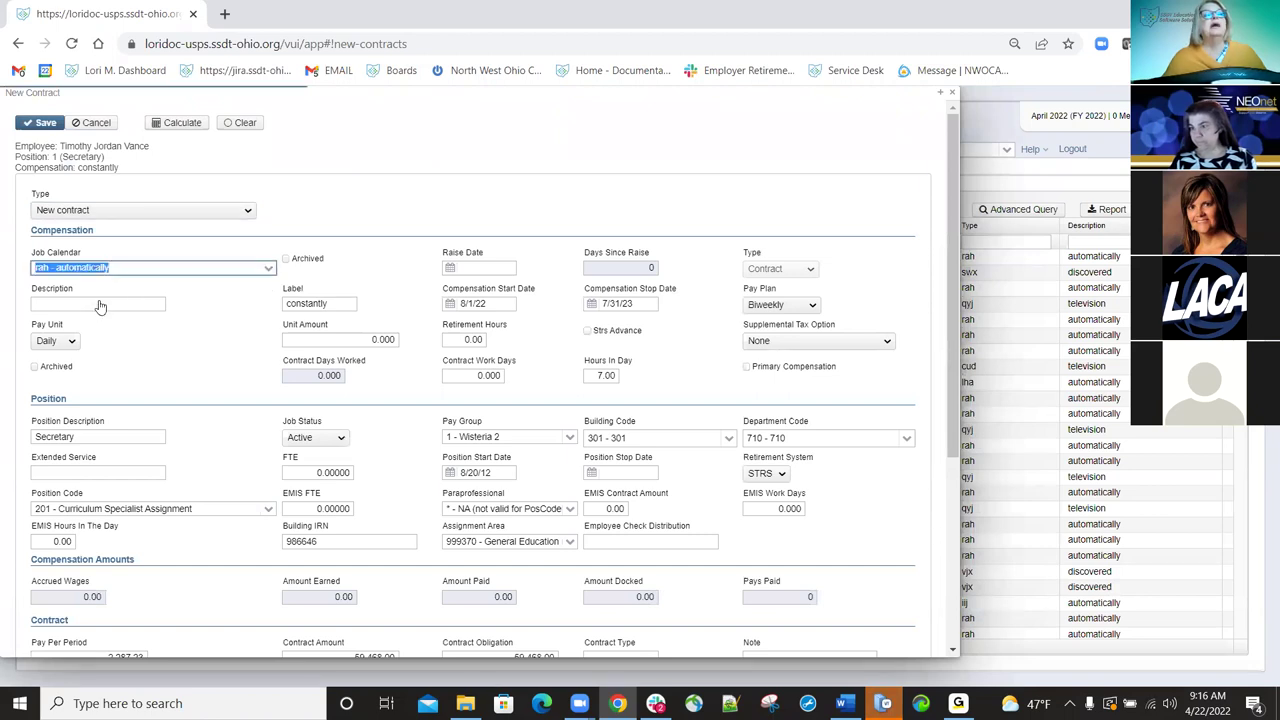
key(Down)
click(70, 332)
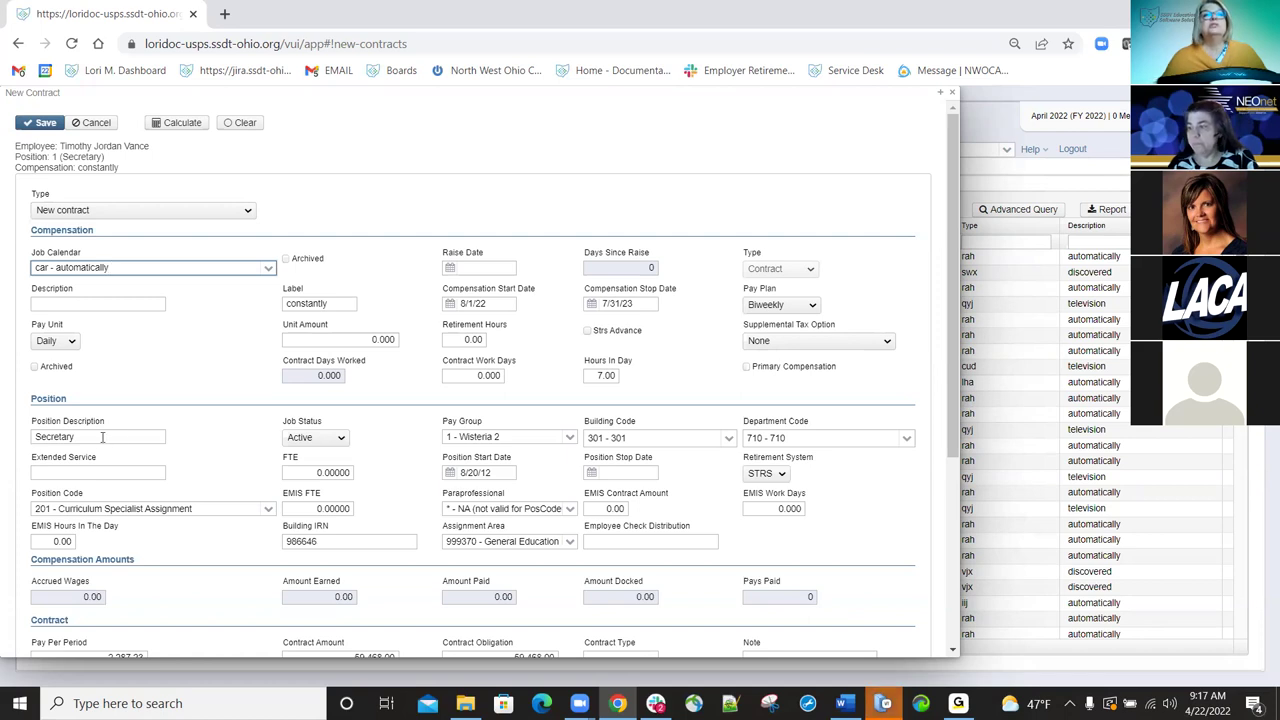
Set the Secretary contract's building code to 400 and department code to 800.
scroll(452, 430, down, 1)
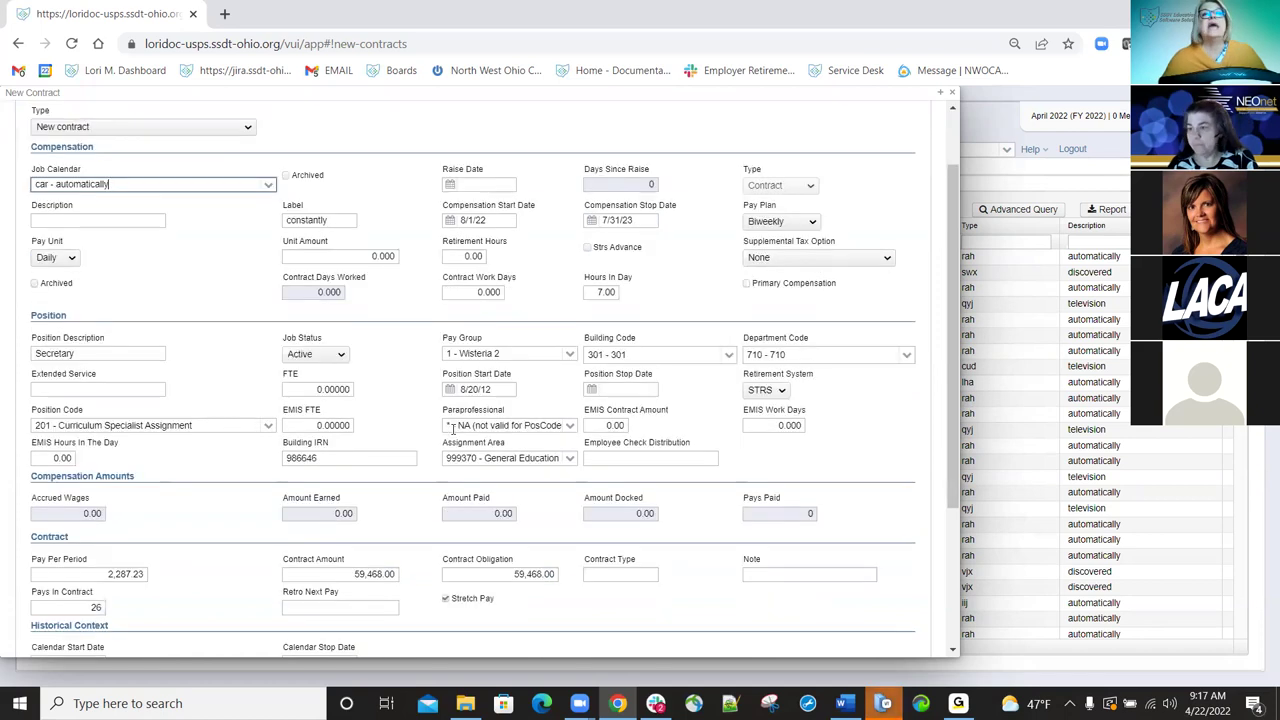
click(729, 356)
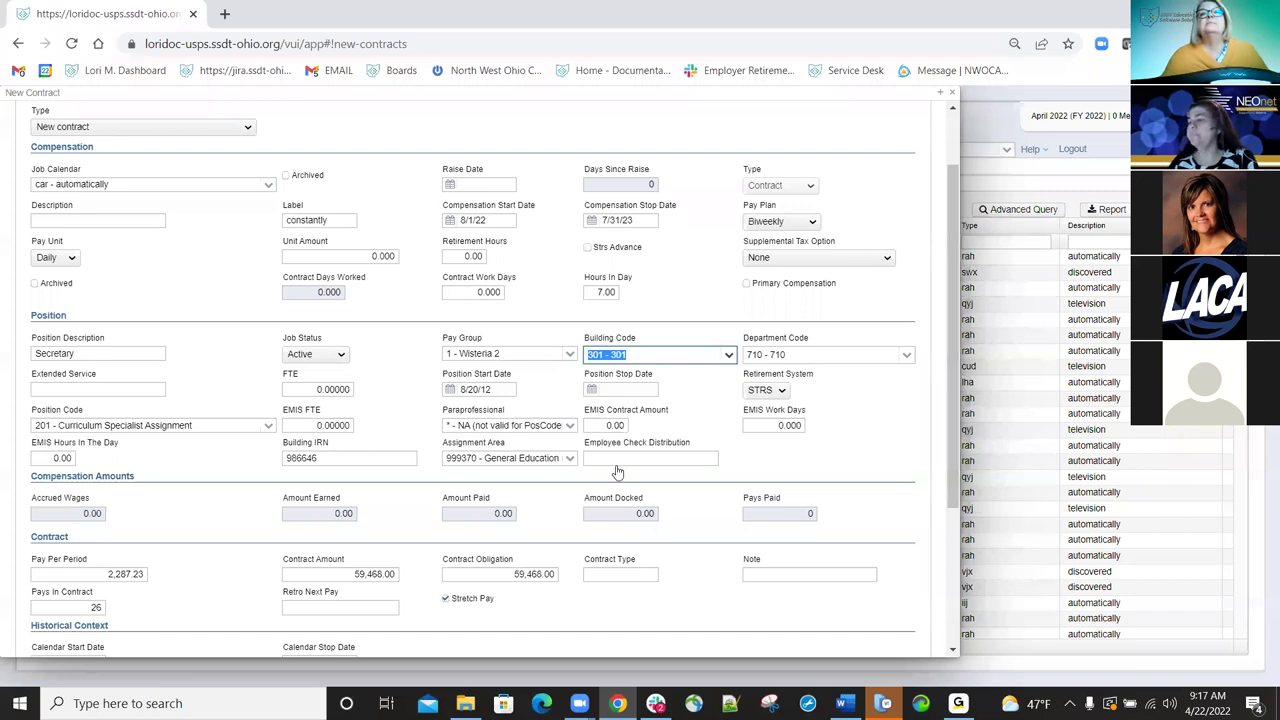
text(400)
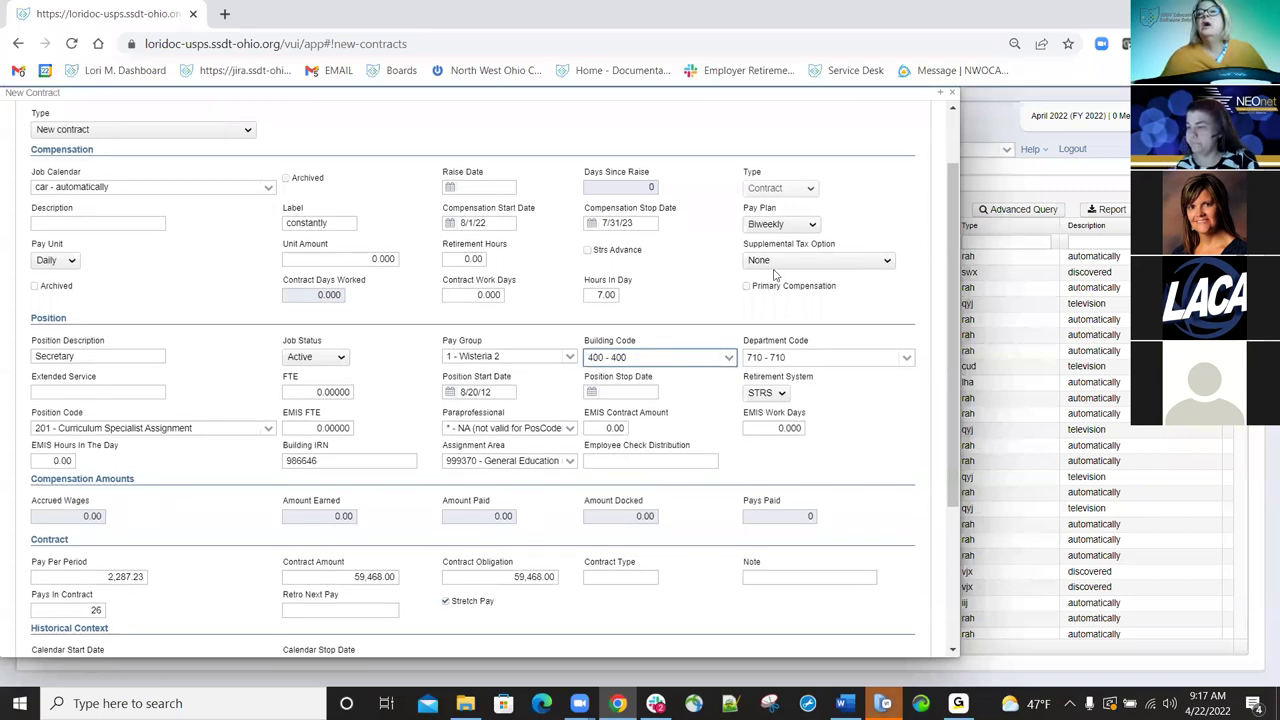
click(907, 360)
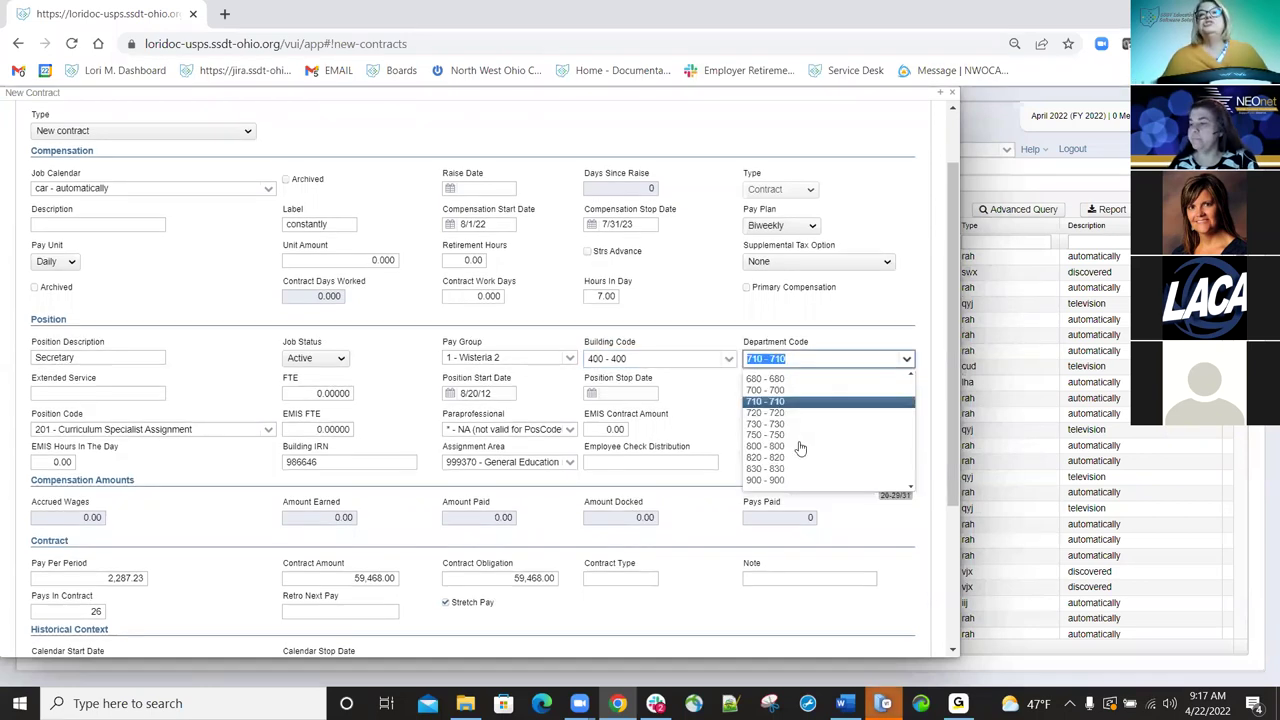
click(777, 447)
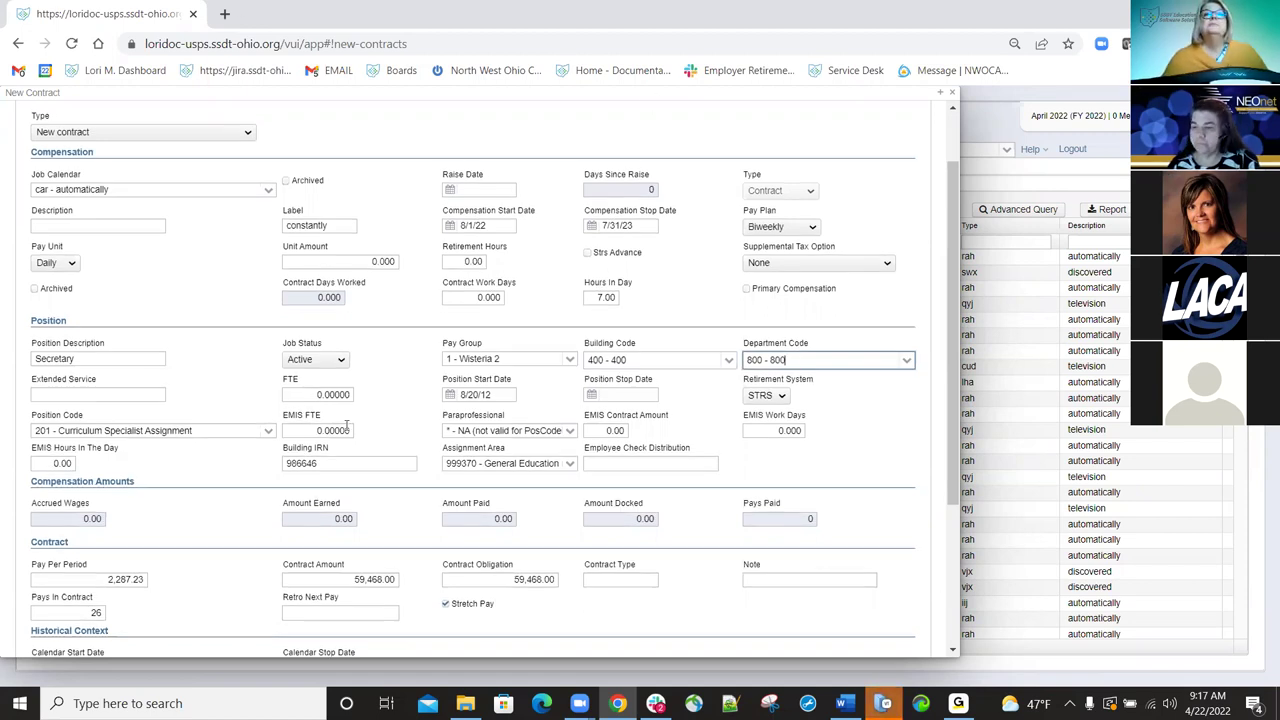
Set both the contract amount and the contract obligation to 61,000.
scroll(293, 425, down, 1)
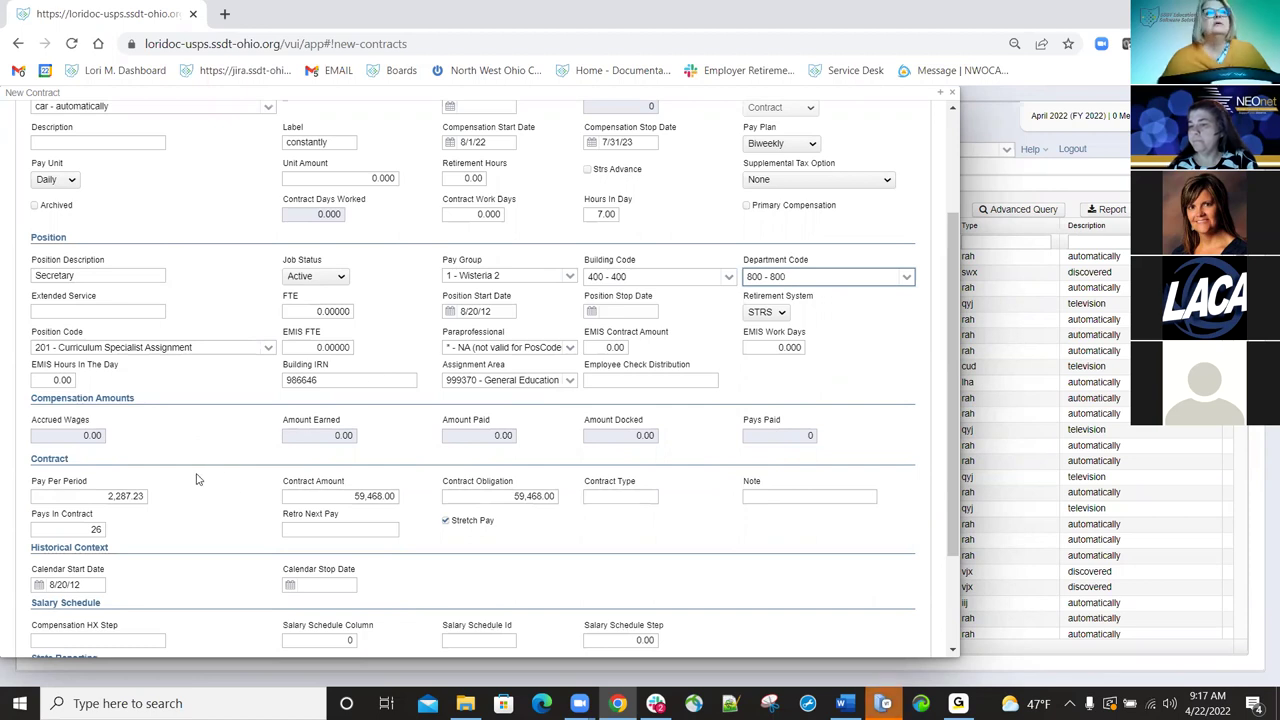
scroll(165, 455, down, 1)
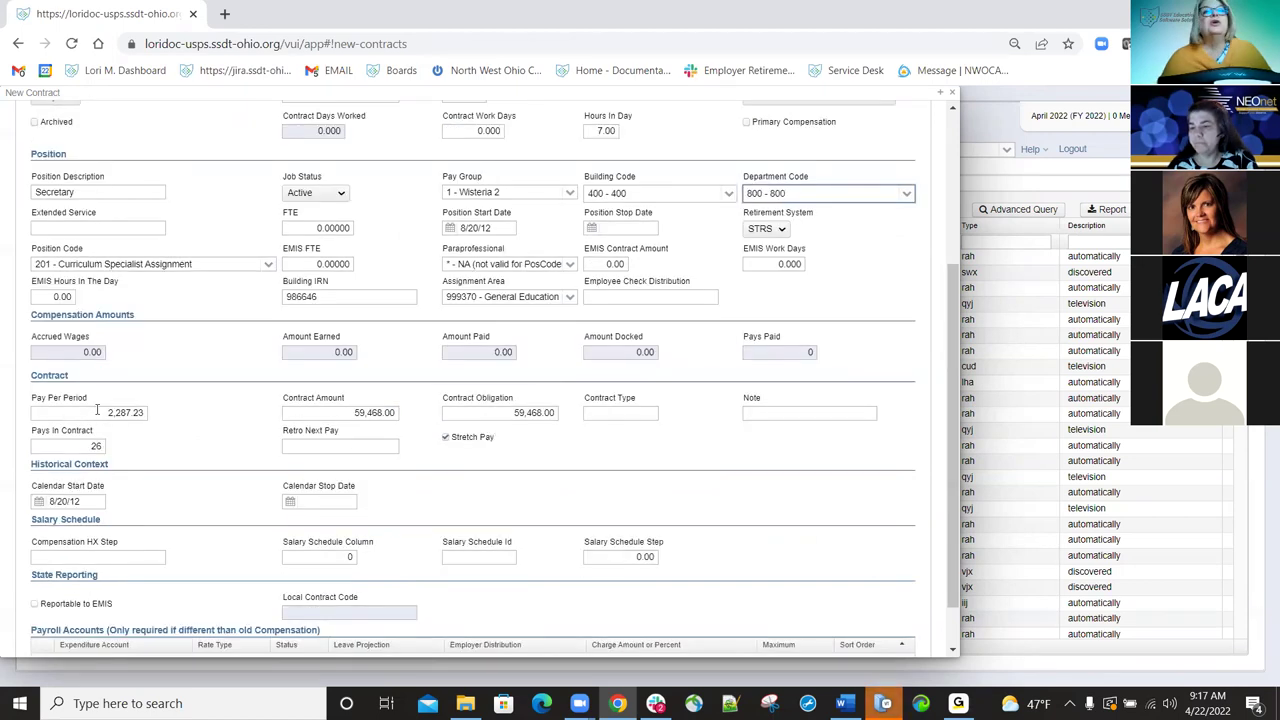
drag(97, 412, 167, 416)
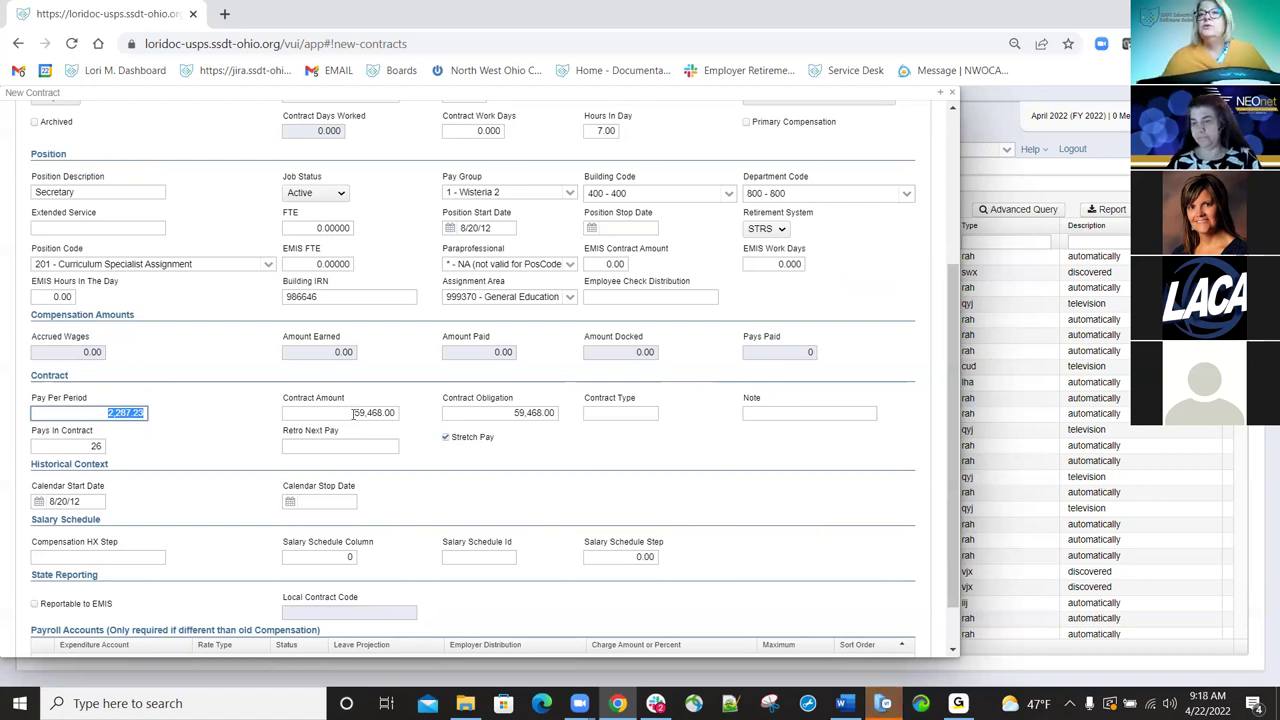
click(351, 412)
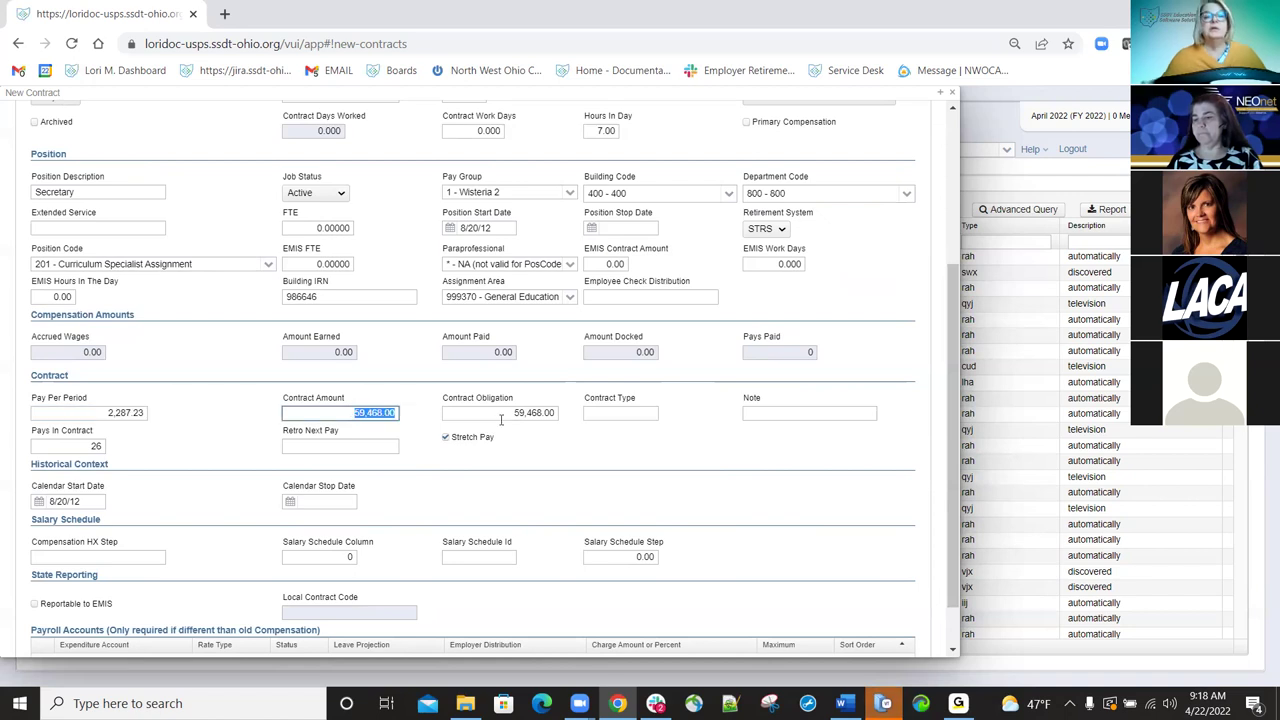
text(61,00)
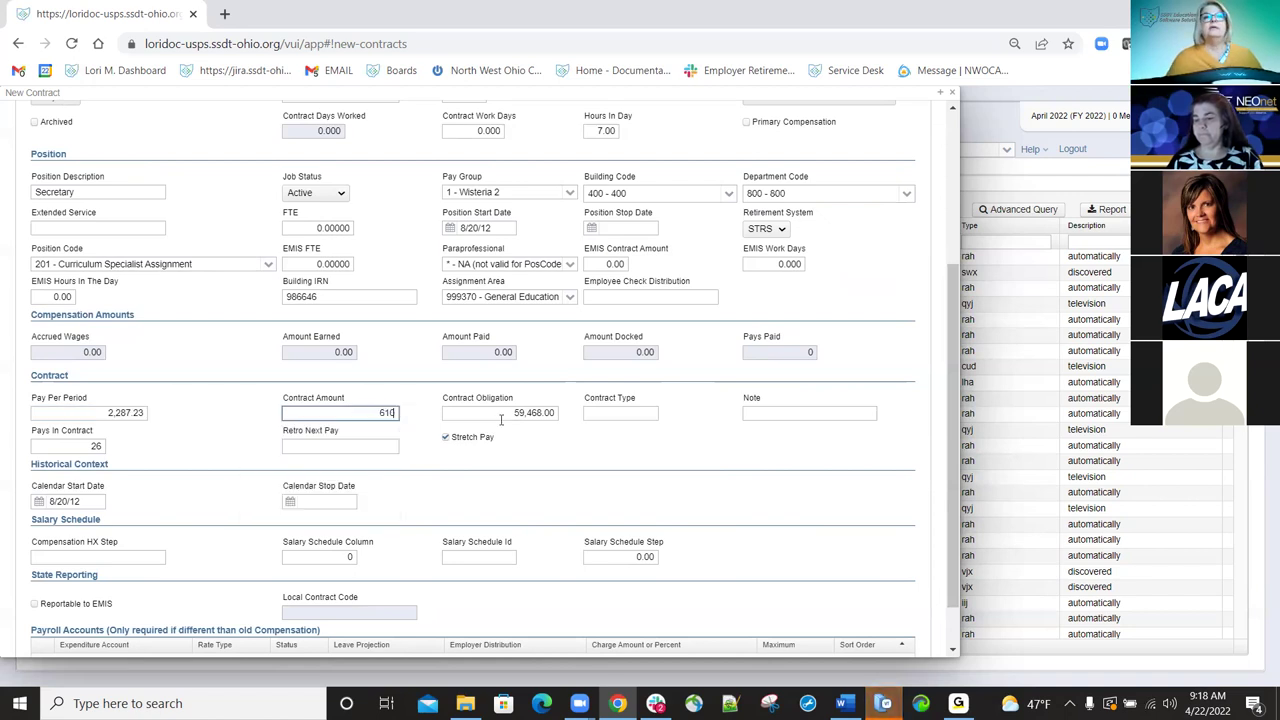
text(0)
click(501, 415)
key(BackSpace)
text(61000)
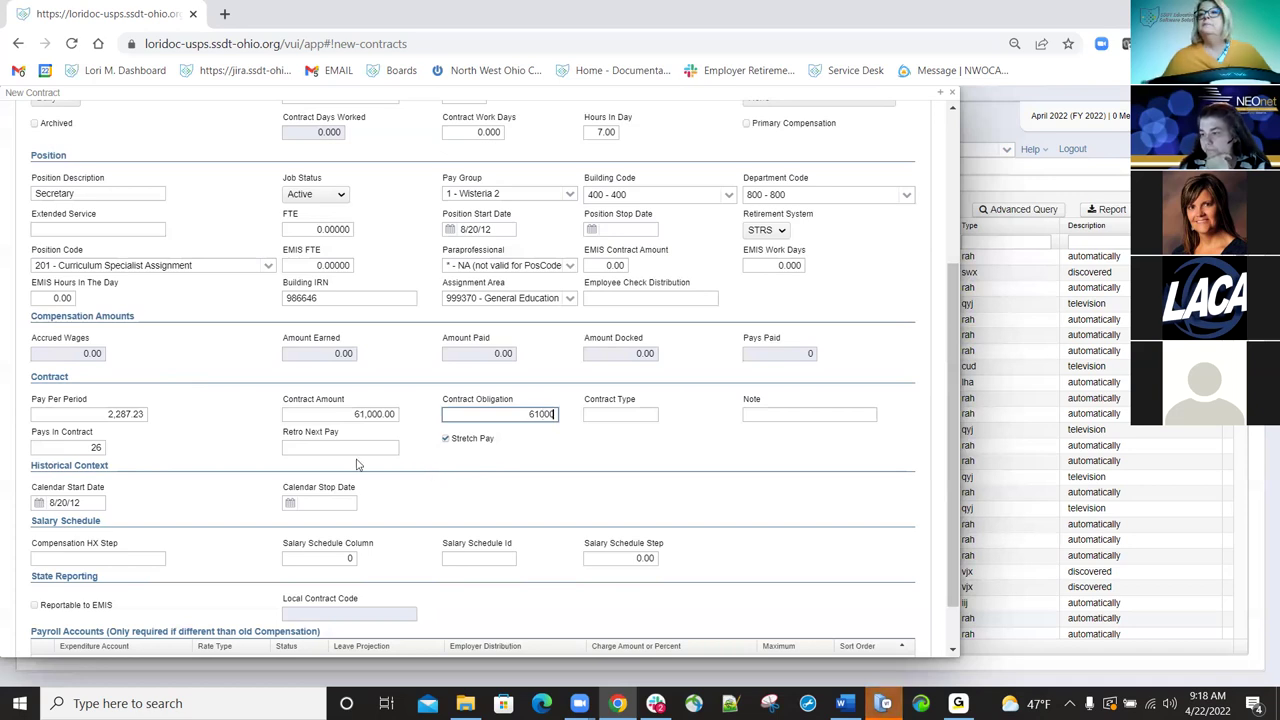
Add a payroll account for General Regular Instruction Temporary - Cert. ending 300-00-000 at 50 percent, with Leave Projection and Employer Distribution enabled.
scroll(510, 462, down, 2)
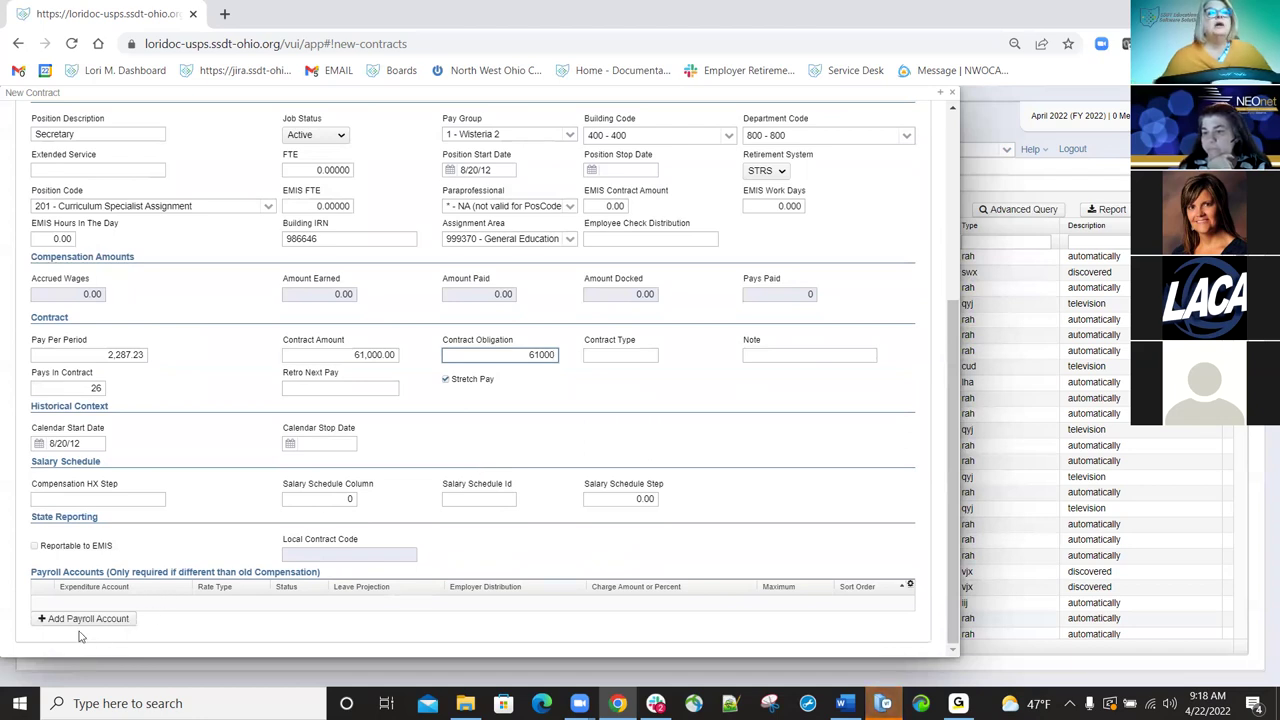
click(85, 621)
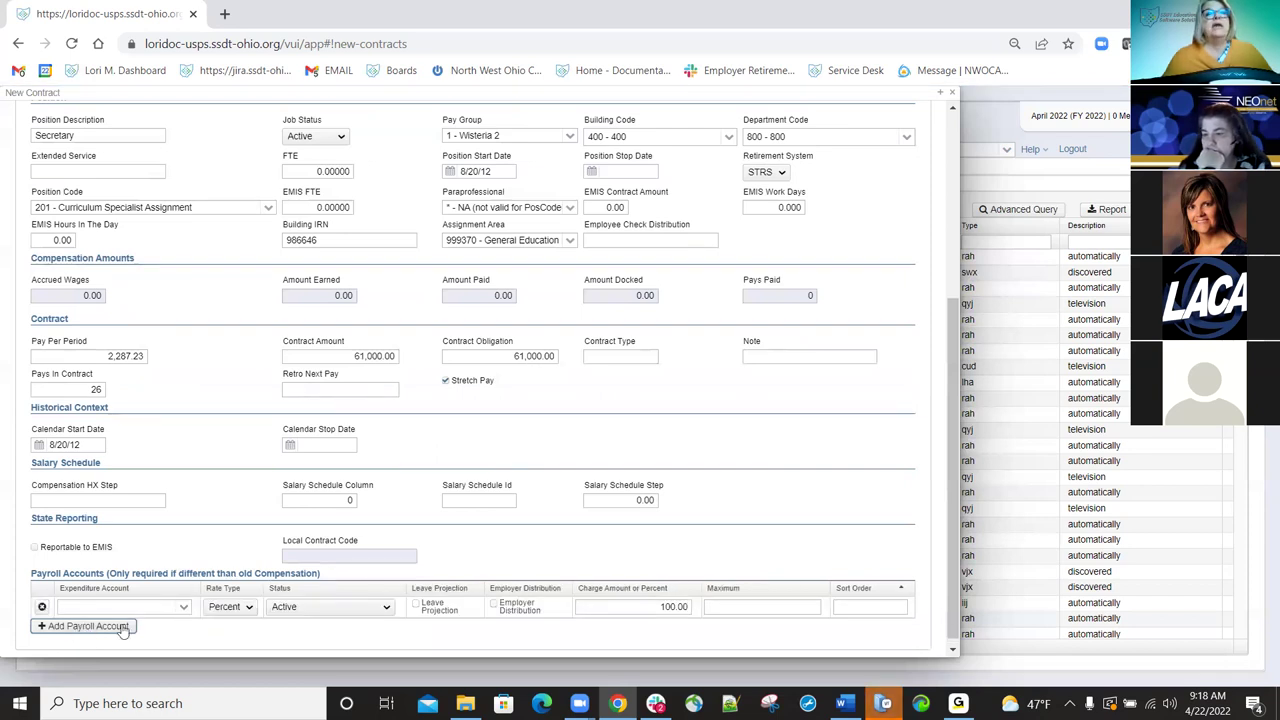
click(173, 610)
click(178, 609)
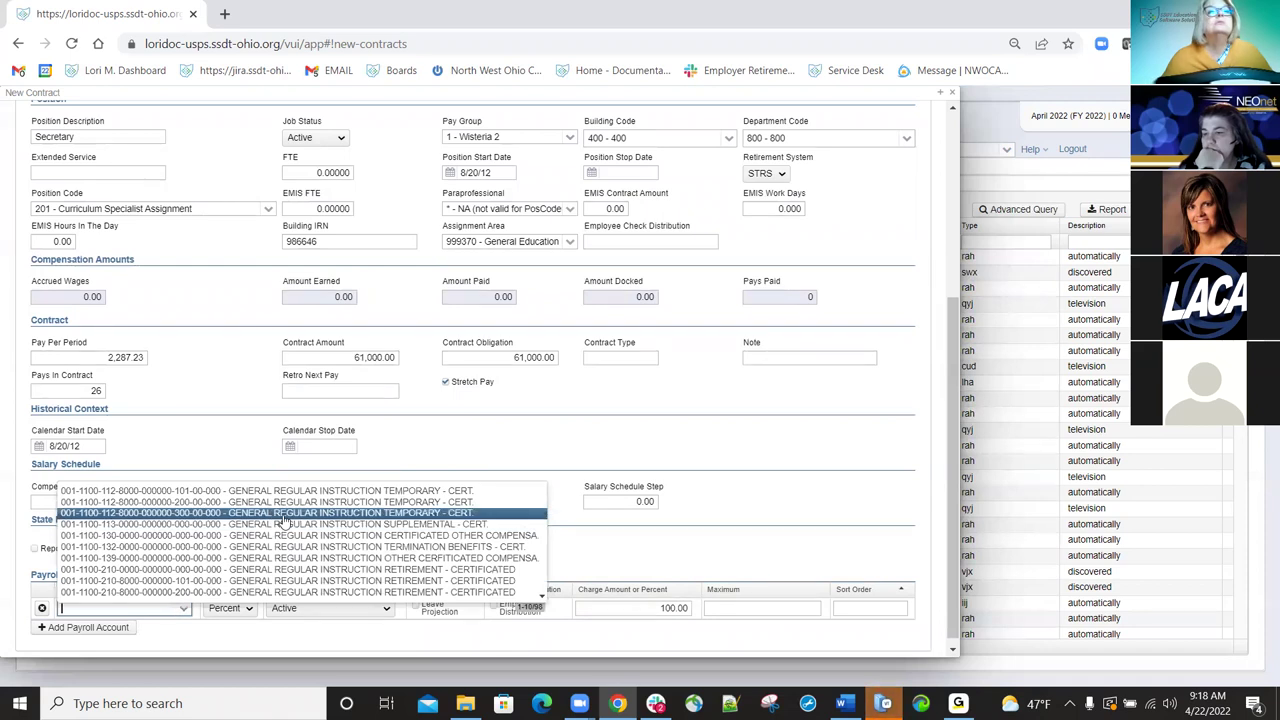
click(243, 514)
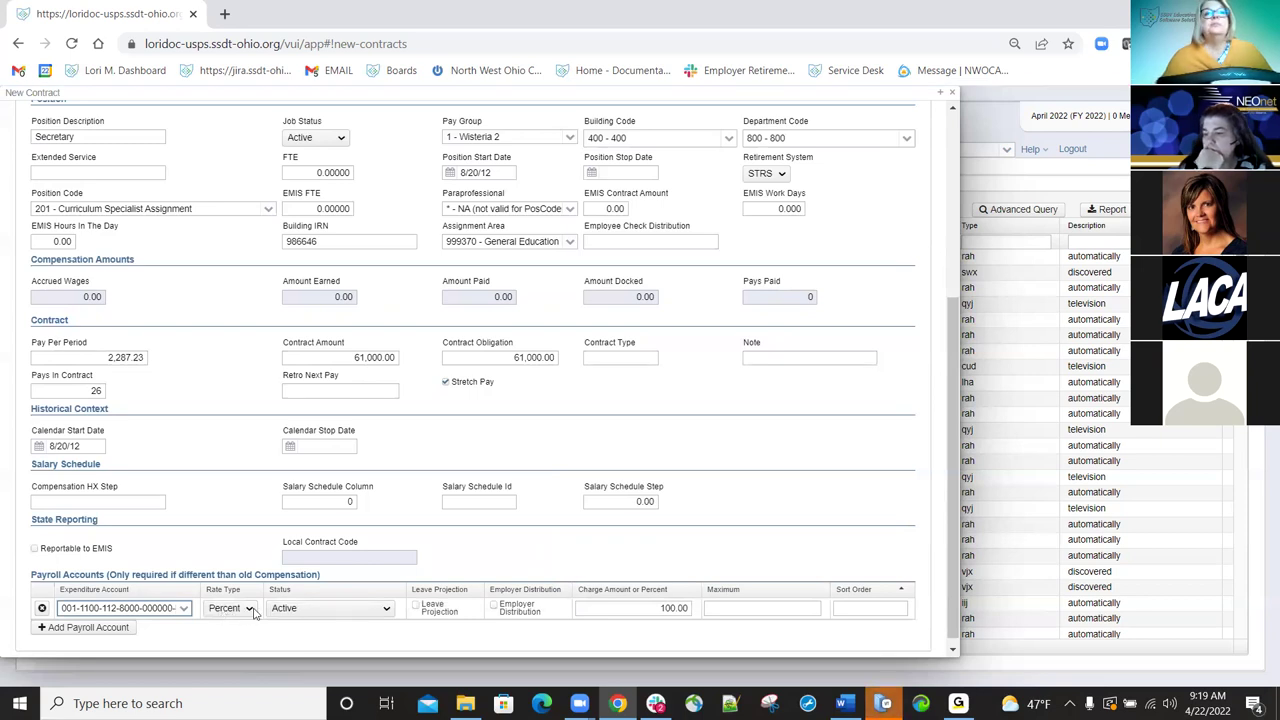
click(415, 607)
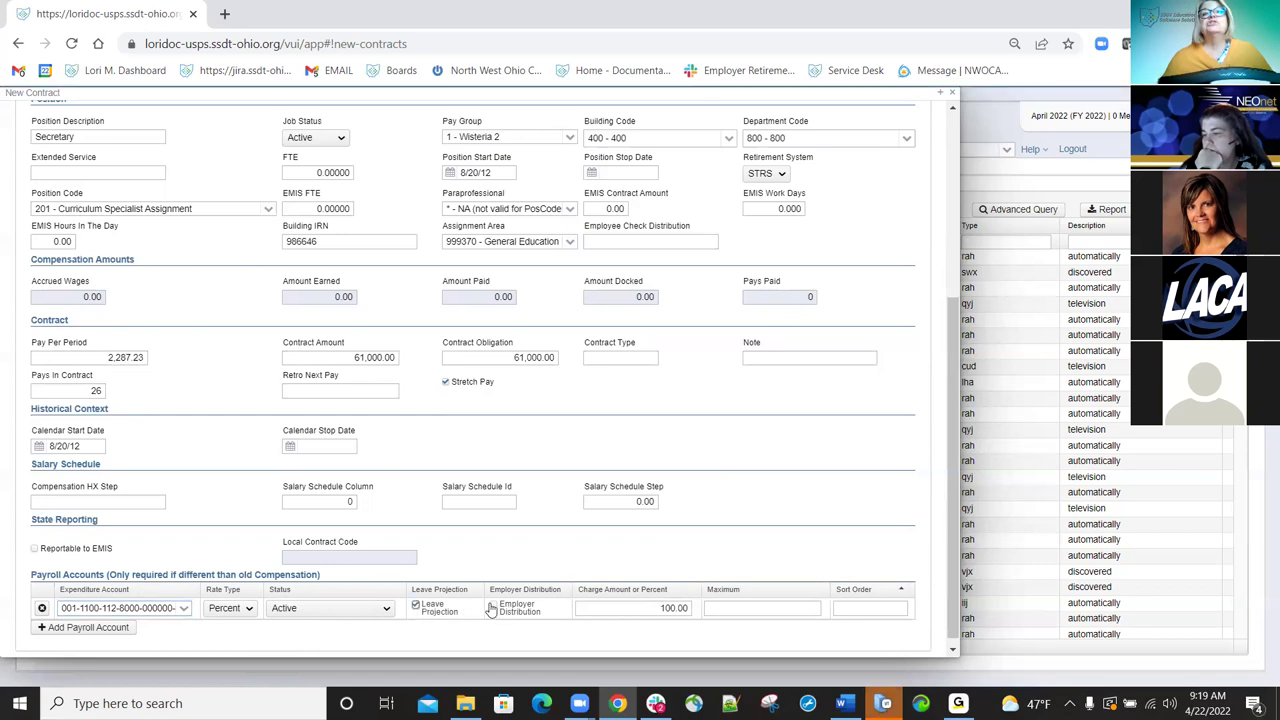
click(495, 607)
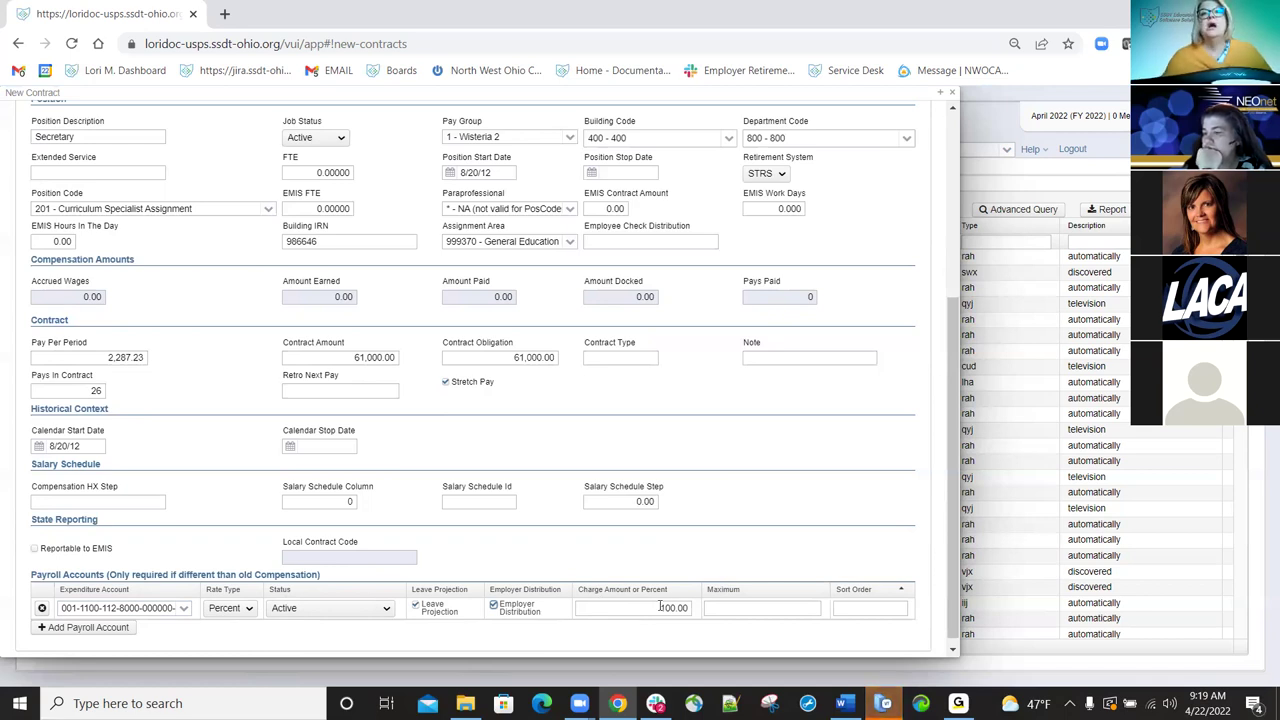
drag(658, 605, 724, 601)
text(50)
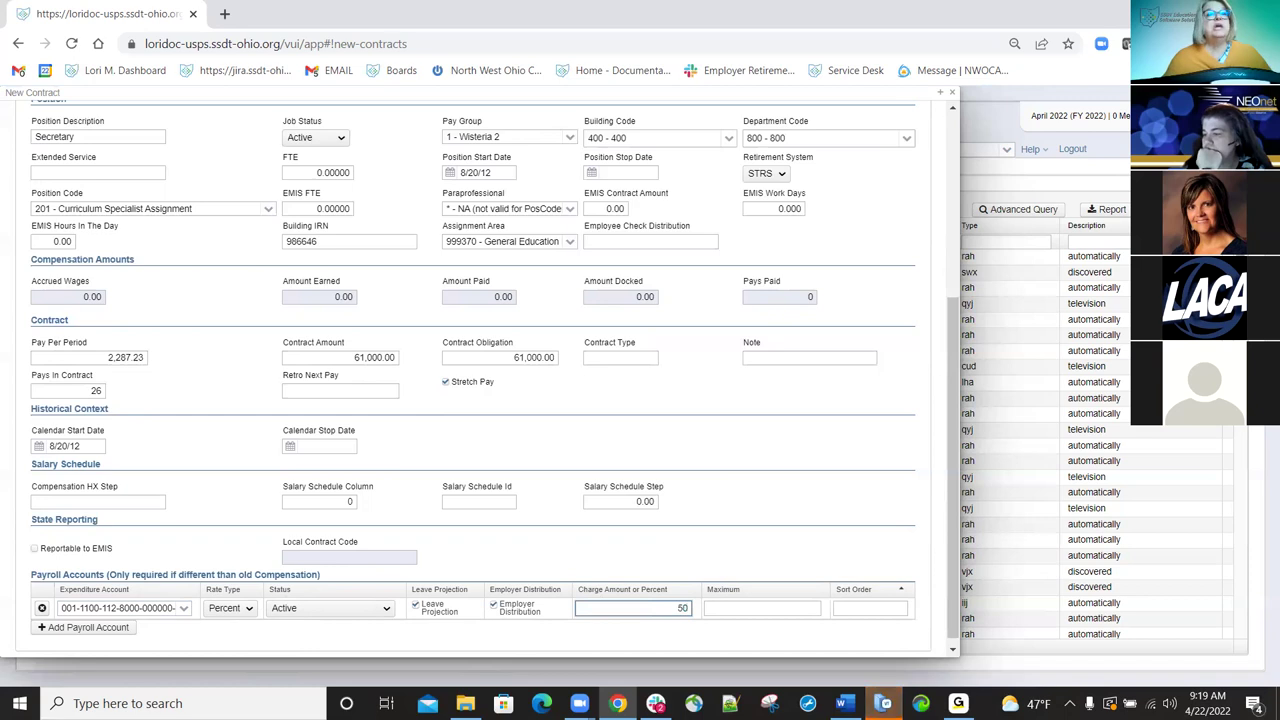
Add a second Temporary - Cert. payroll account ending 200-00-000 at 50 percent, with Leave Projection and Employer Distribution enabled.
click(113, 631)
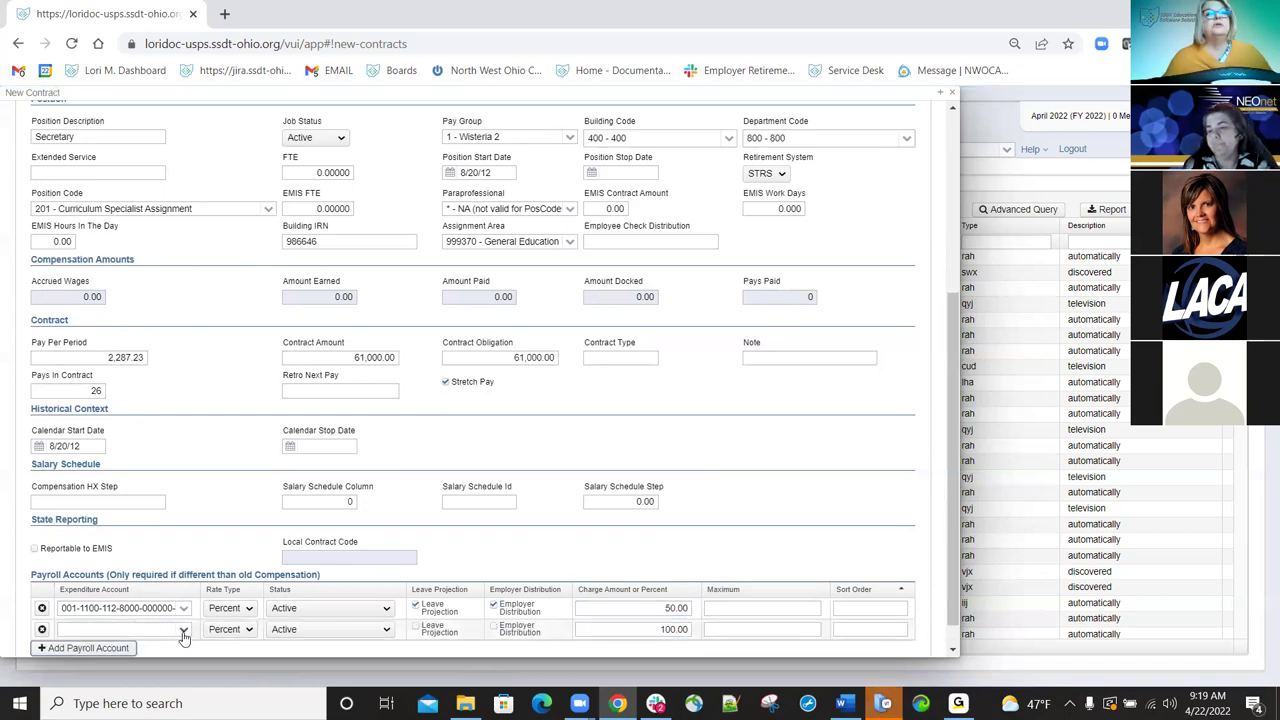
click(184, 633)
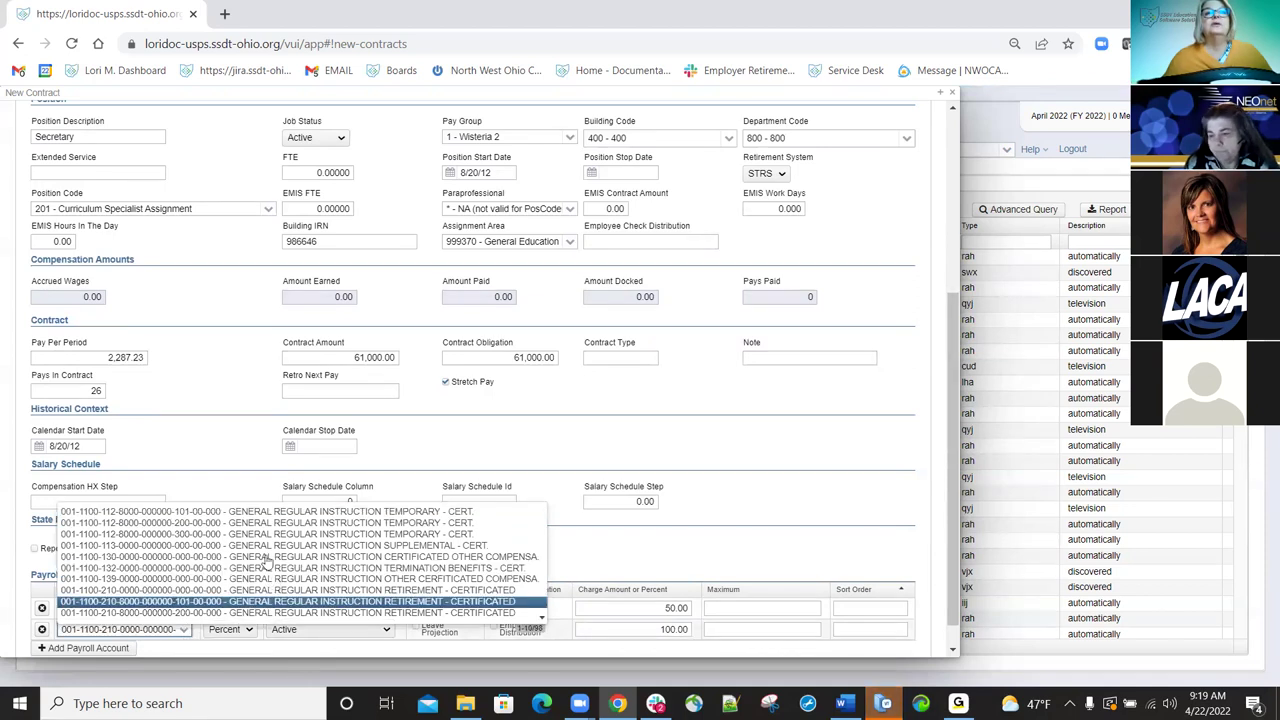
click(198, 526)
click(418, 631)
click(493, 627)
click(620, 629)
key(ctrl+a)
text(5)
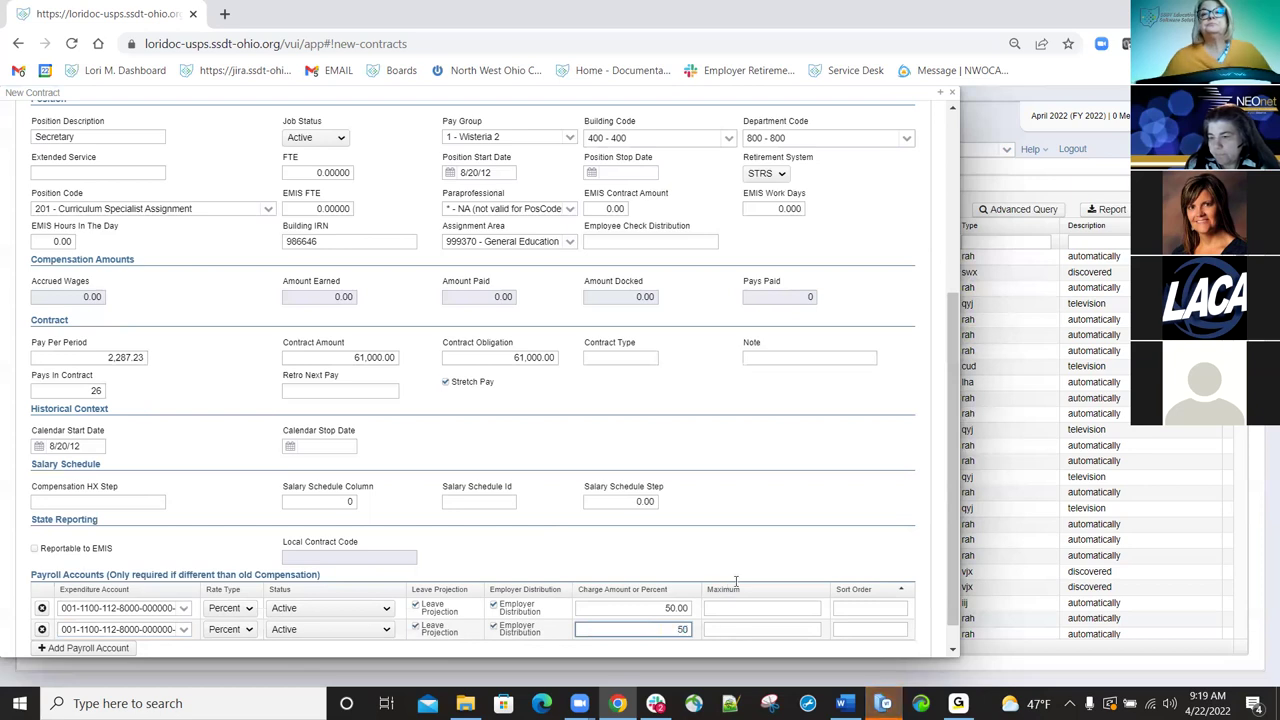
scroll(728, 620, down, 1)
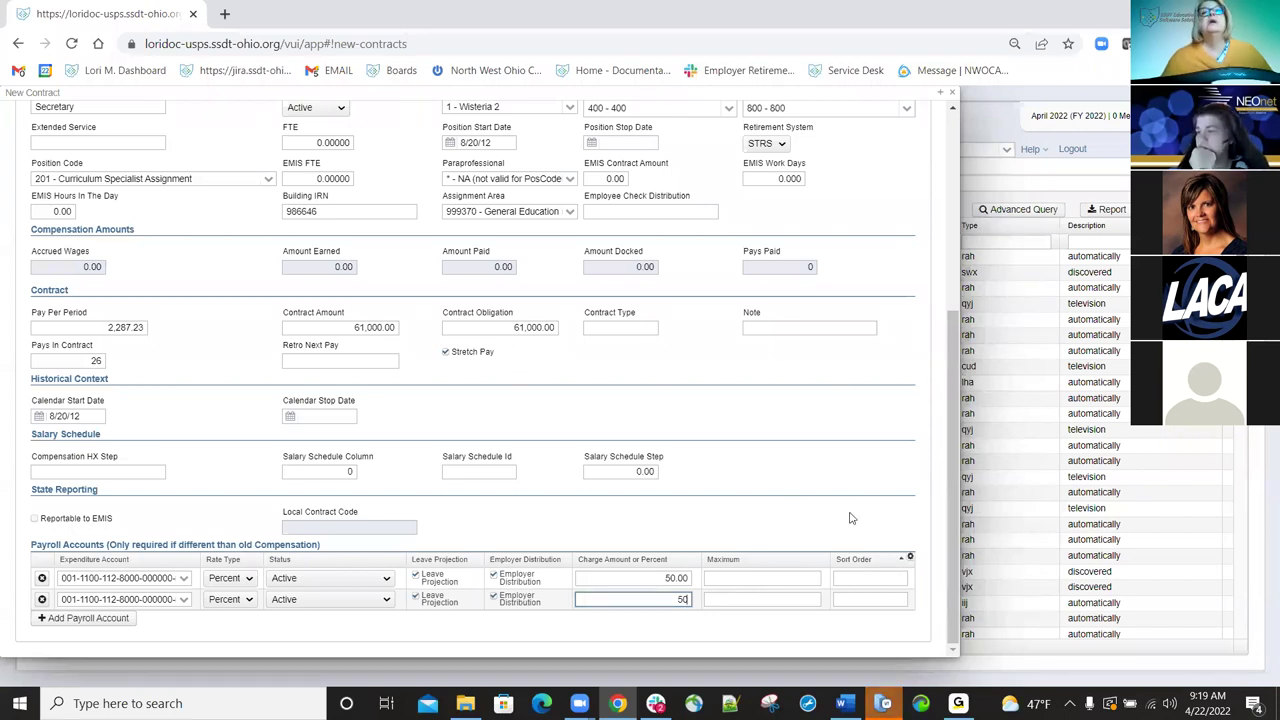
scroll(840, 390, up, 5)
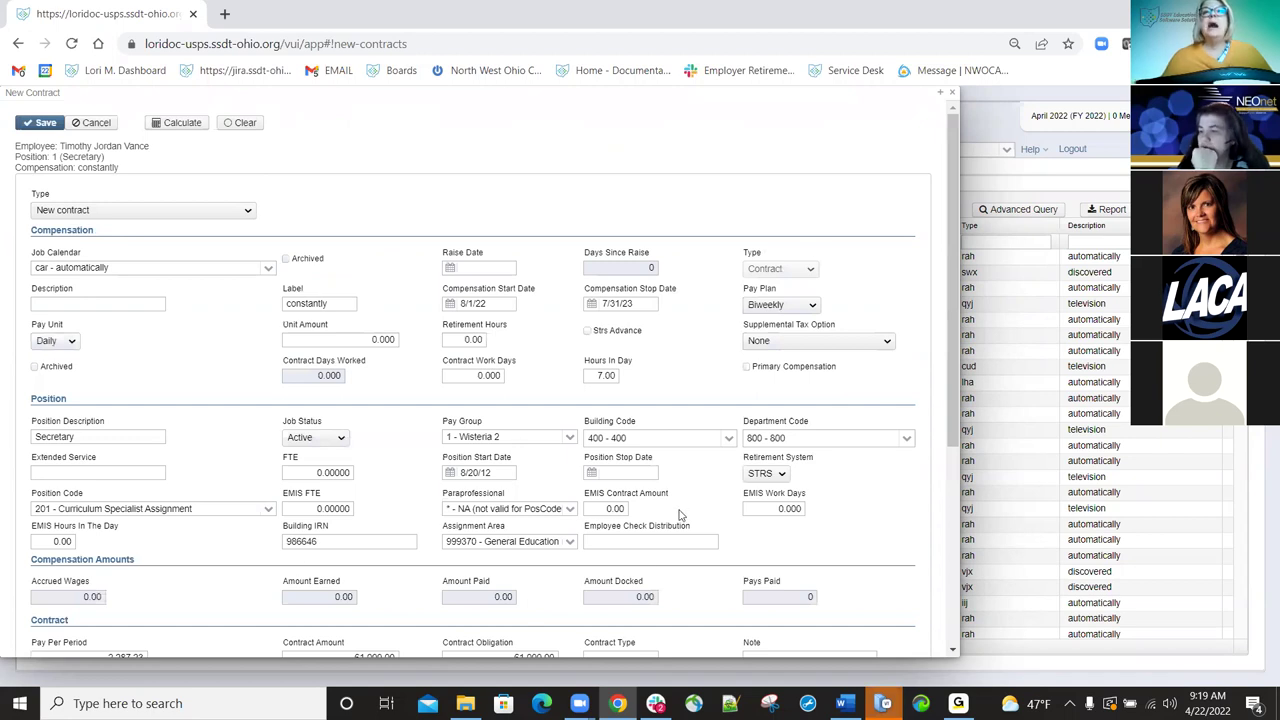
scroll(678, 518, down, 1)
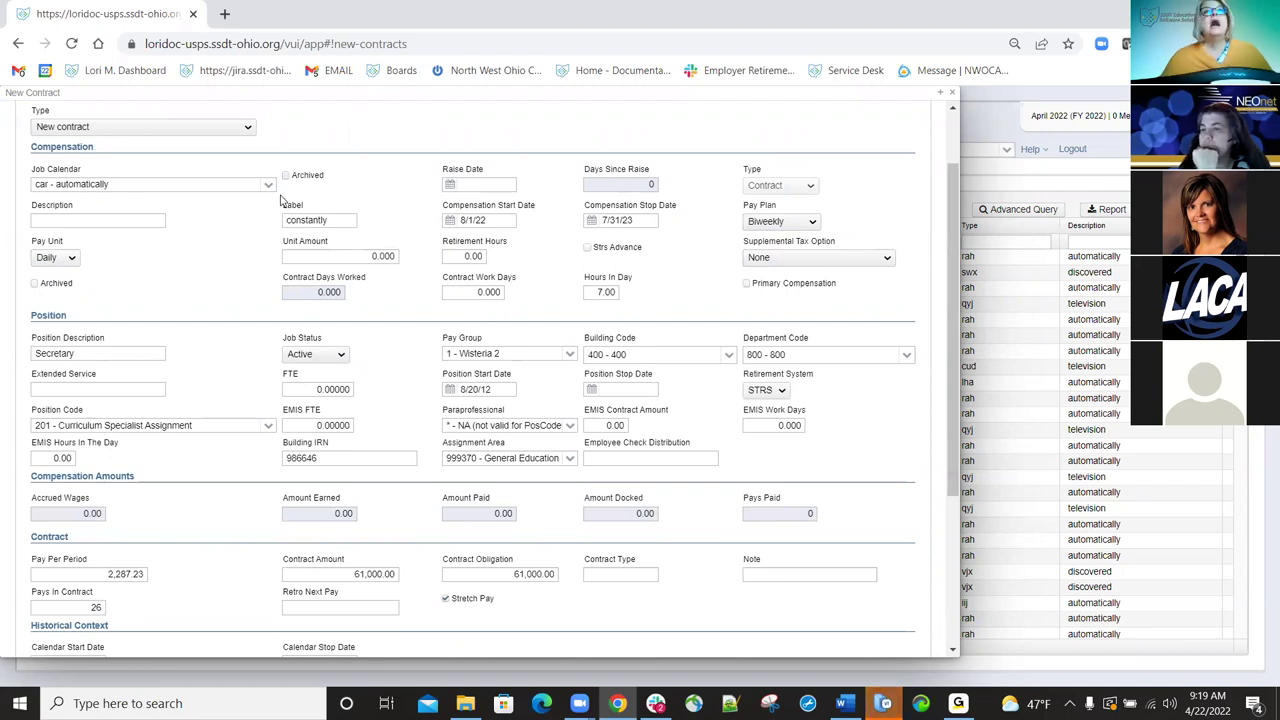
Calculate the Secretary contract's work days, unit amount and pay per period, then save and close the contract.
scroll(209, 161, up, 1)
click(183, 127)
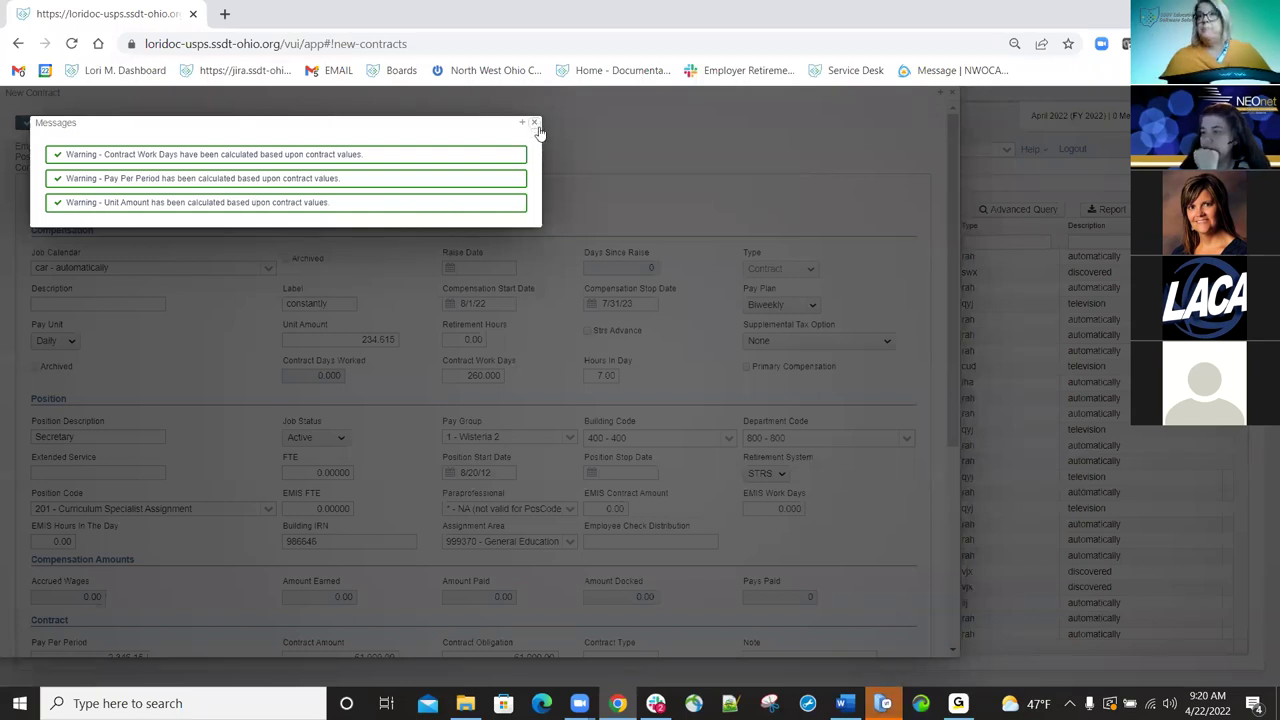
click(535, 123)
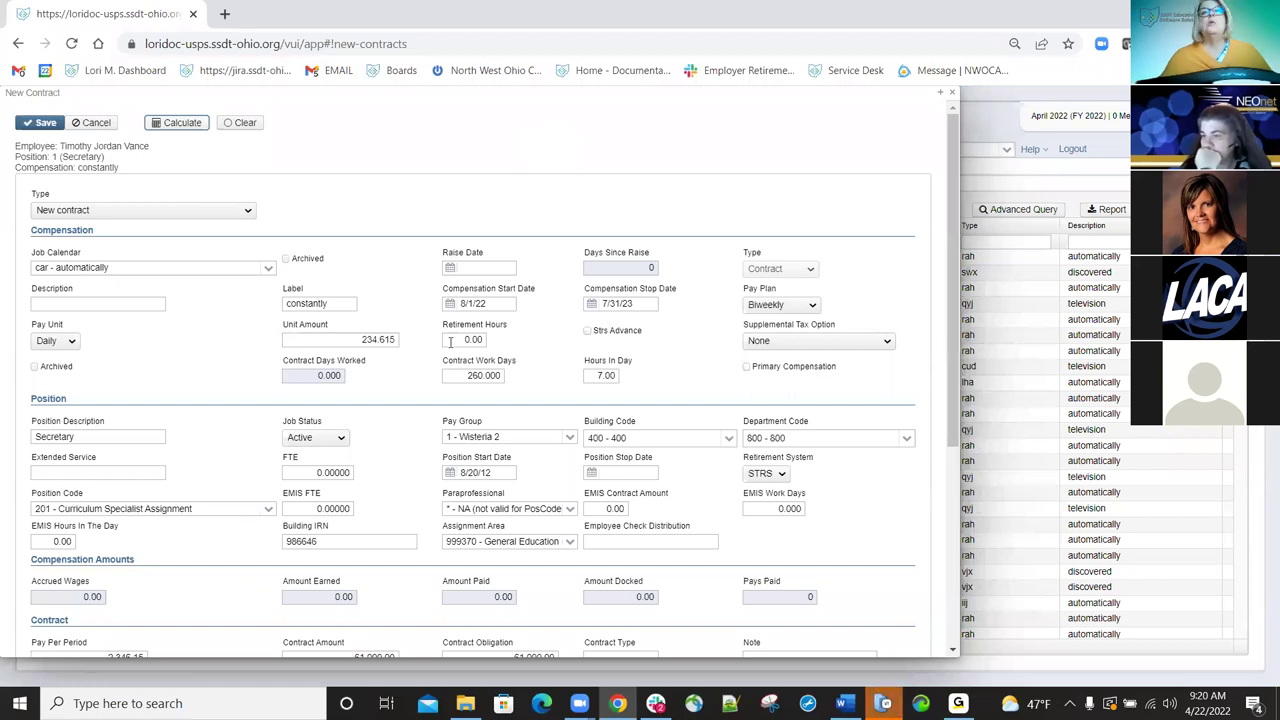
scroll(363, 399, down, 2)
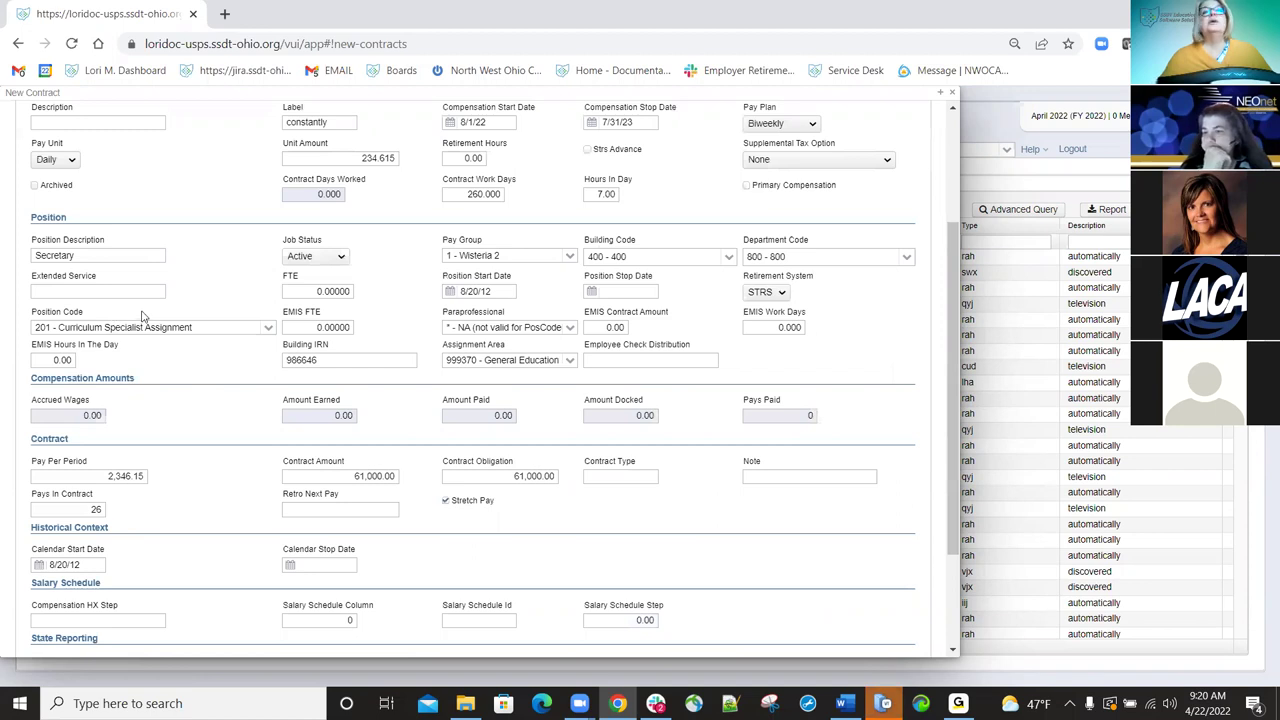
scroll(229, 391, down, 2)
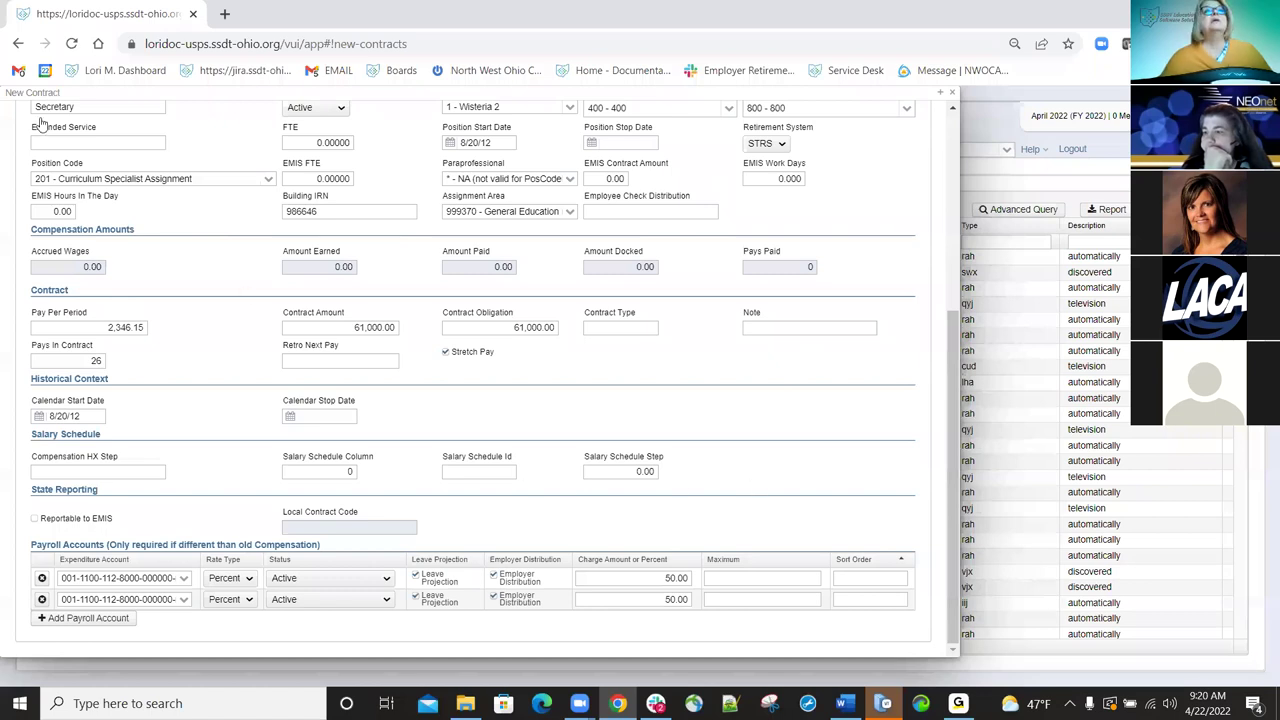
scroll(40, 123, up, 3)
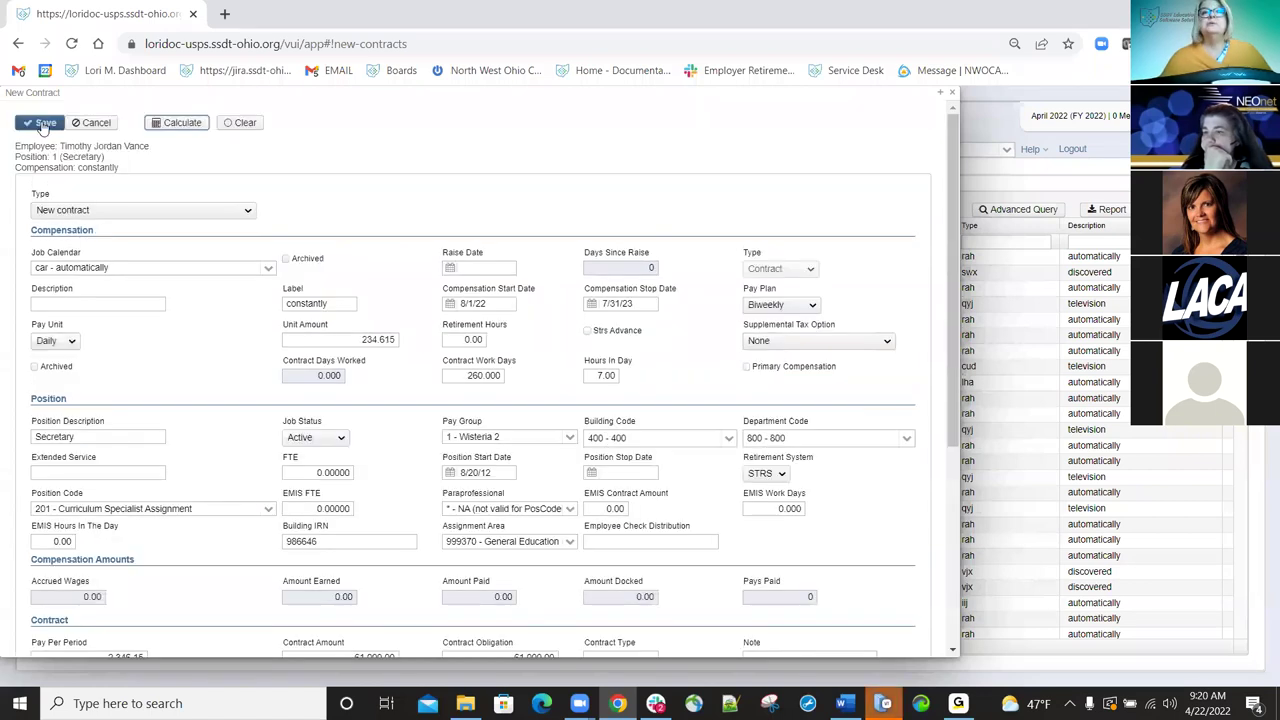
click(43, 123)
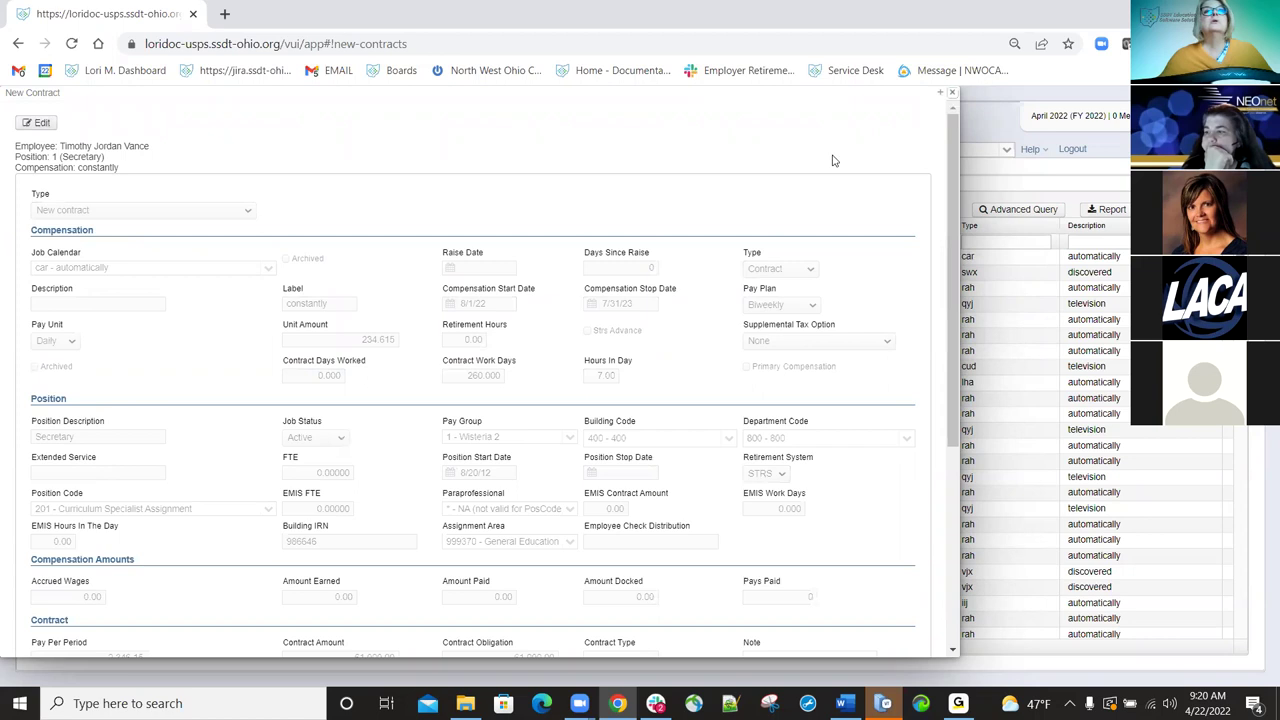
key(Escape)
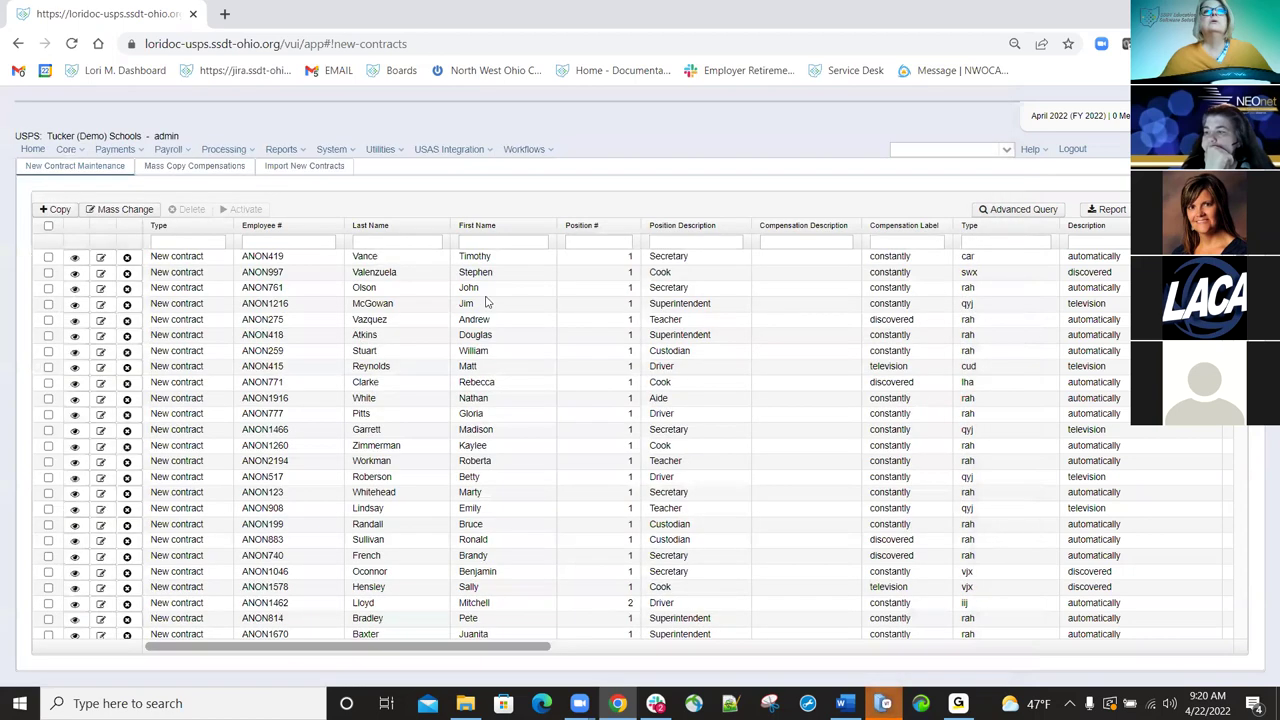
Review the saved Secretary contract from the compensation details through to its payroll accounts, and close it.
click(75, 259)
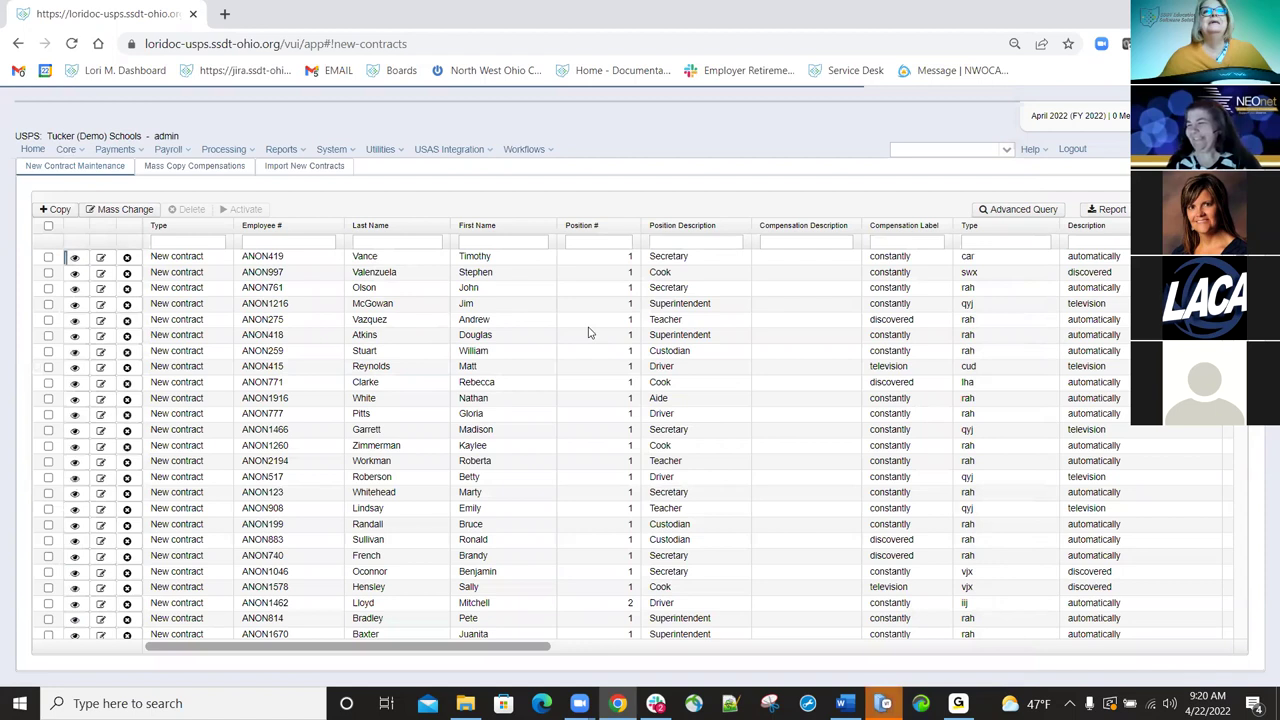
scroll(576, 338, down, 3)
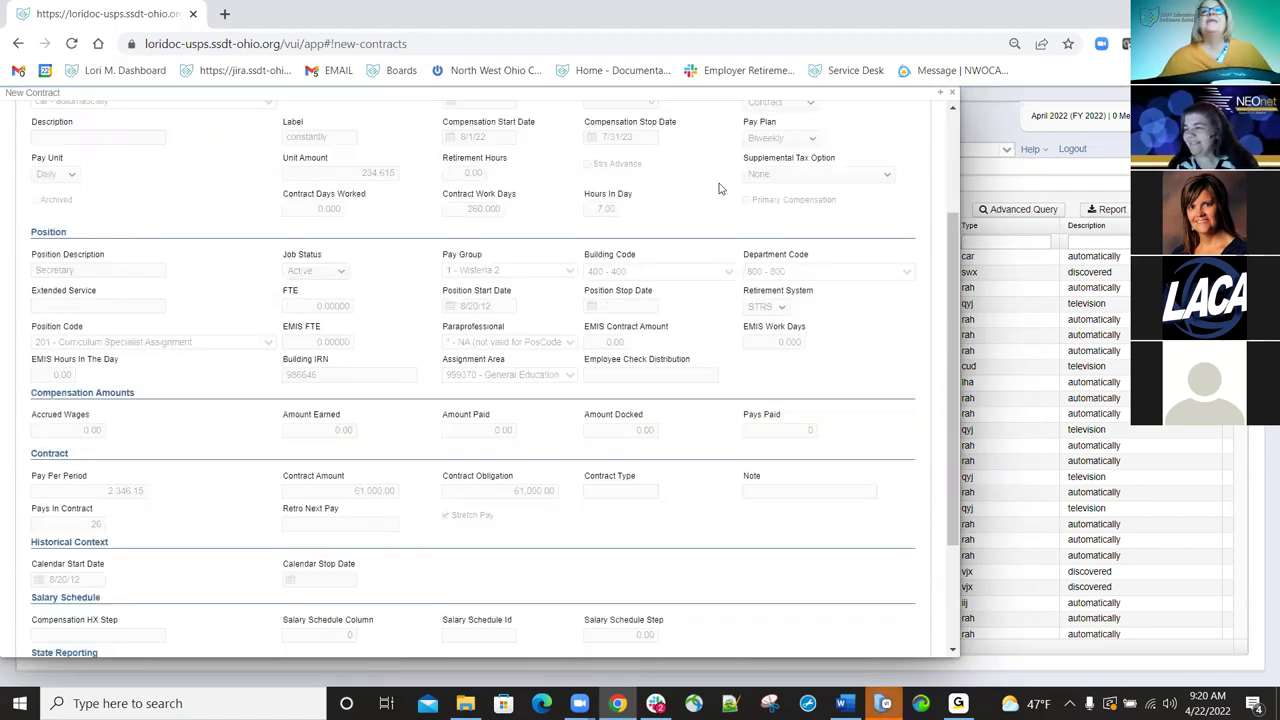
scroll(612, 371, down, 3)
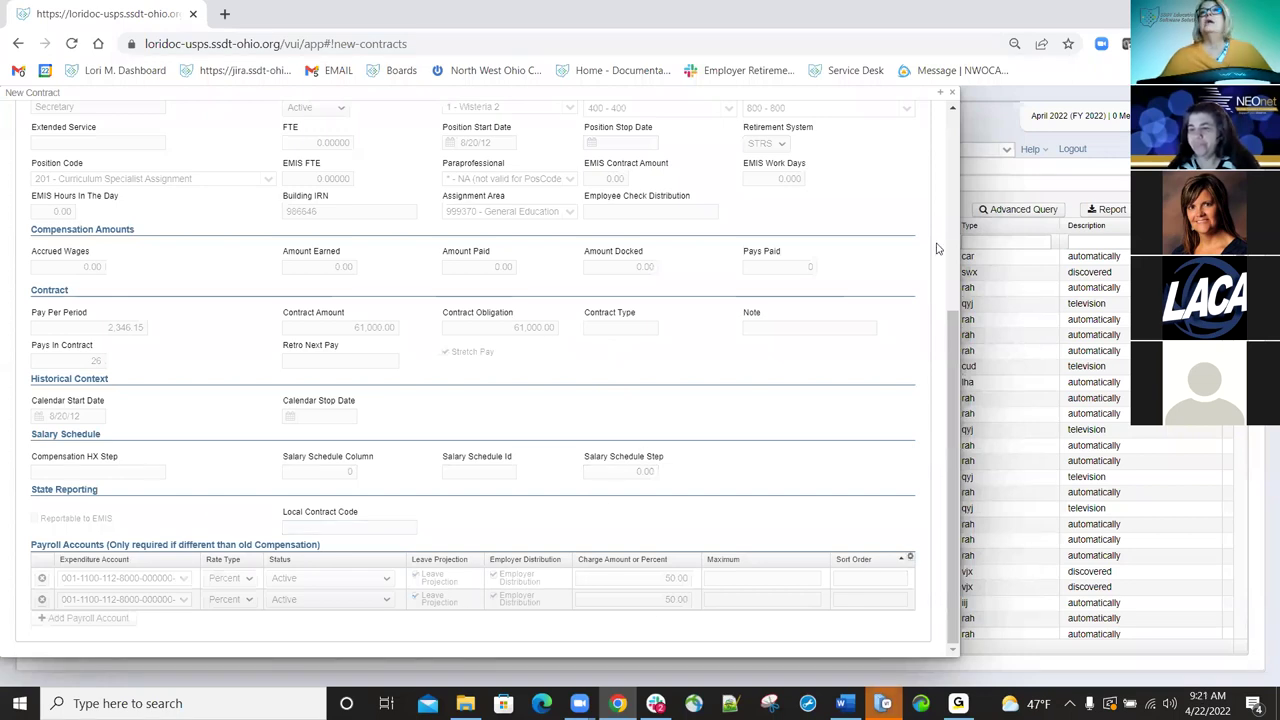
click(953, 95)
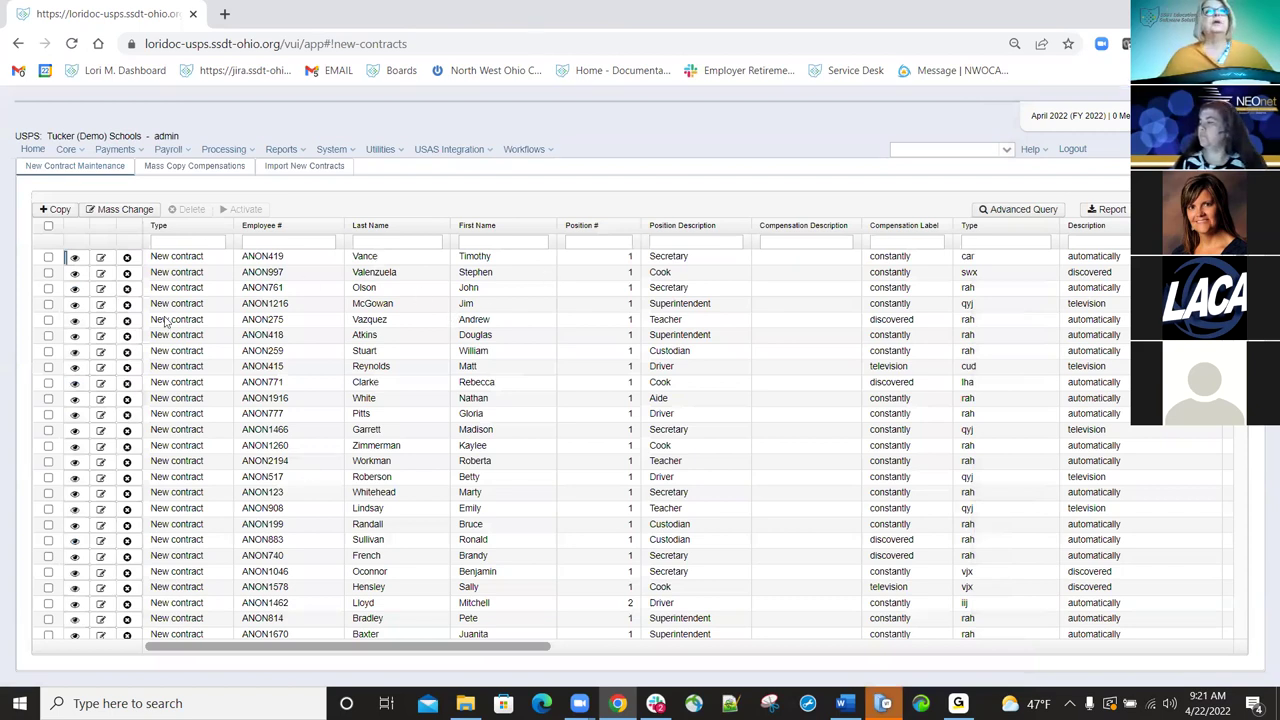
Start a mass change definition for new contracts that sets the jobCalendar property to car.
click(130, 212)
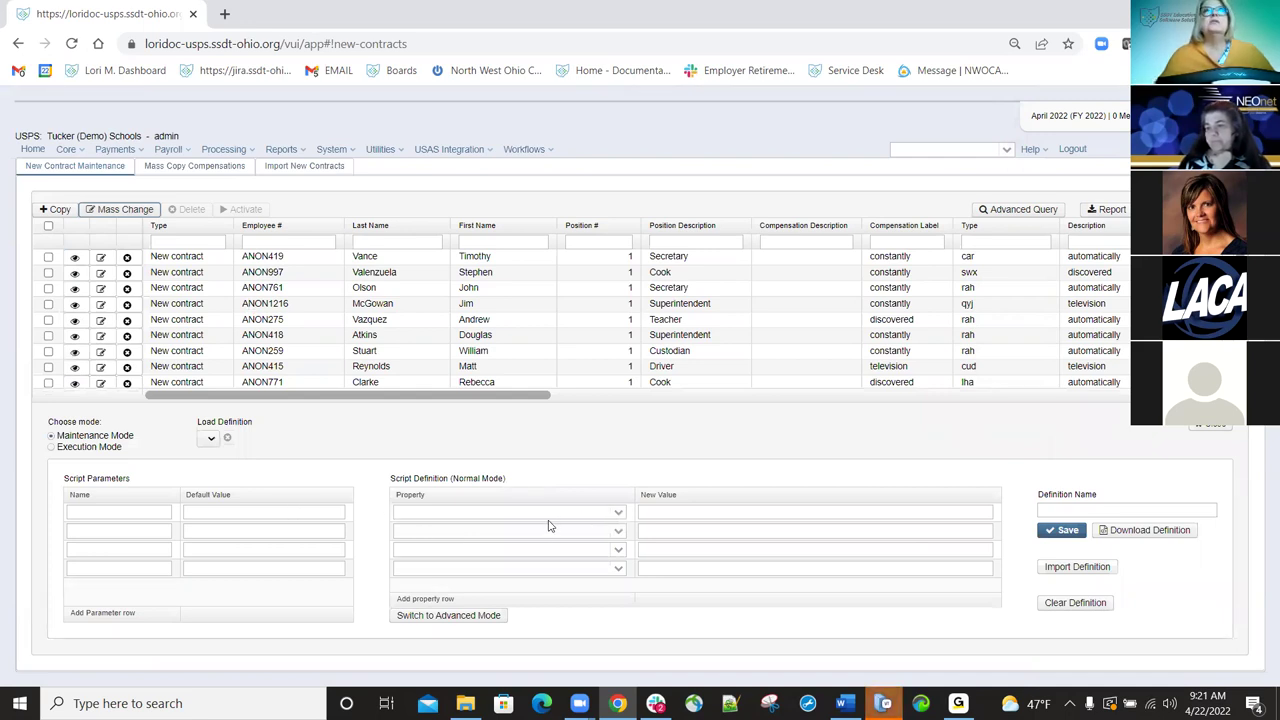
click(619, 517)
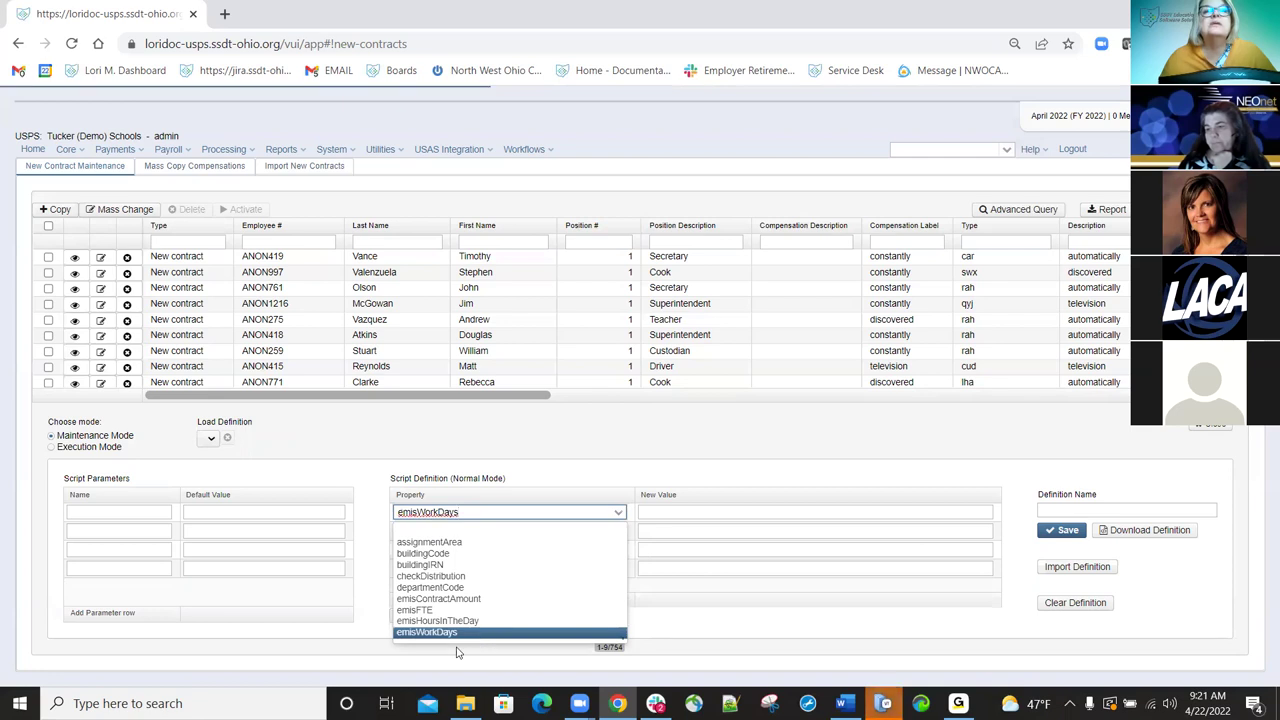
scroll(503, 617, down, 3)
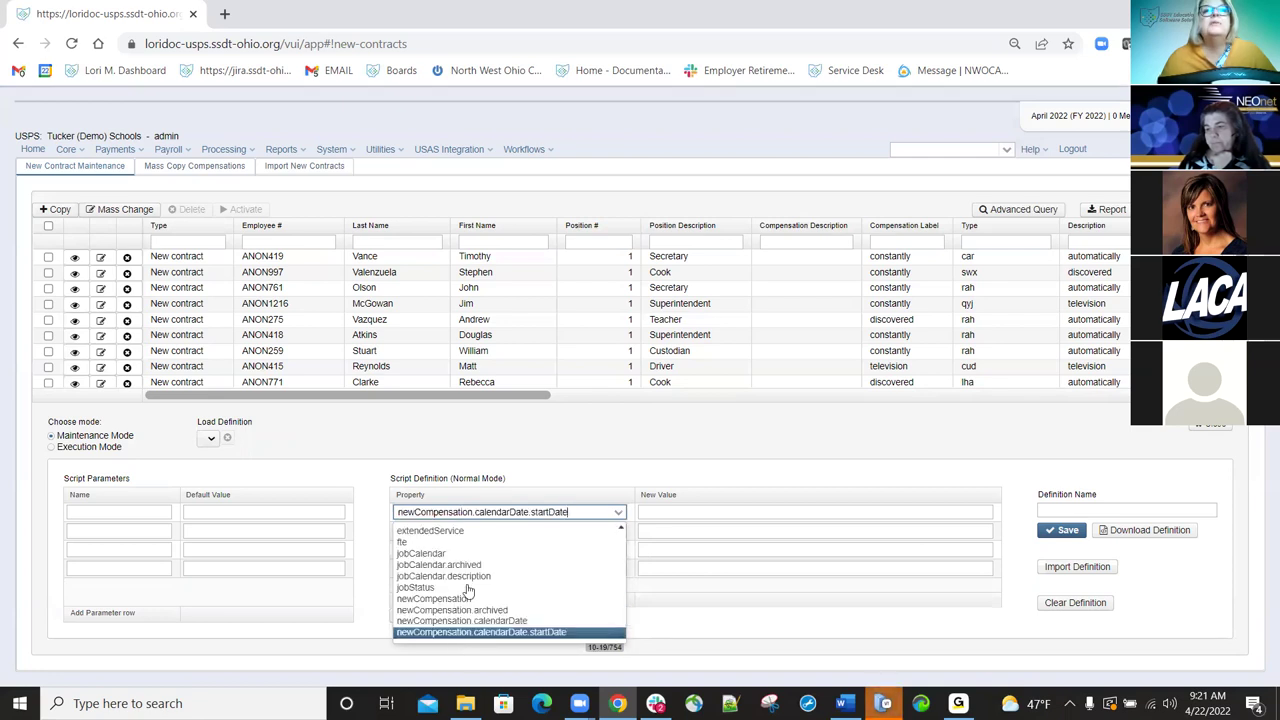
click(432, 553)
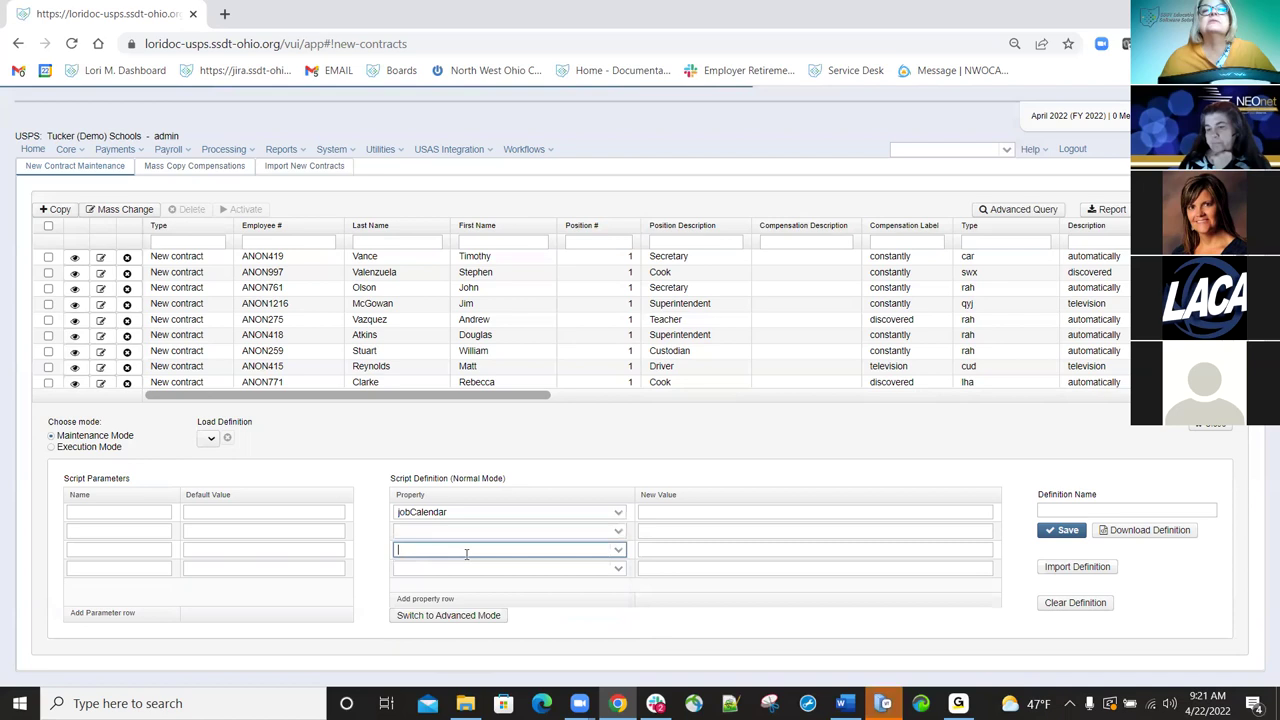
click(628, 532)
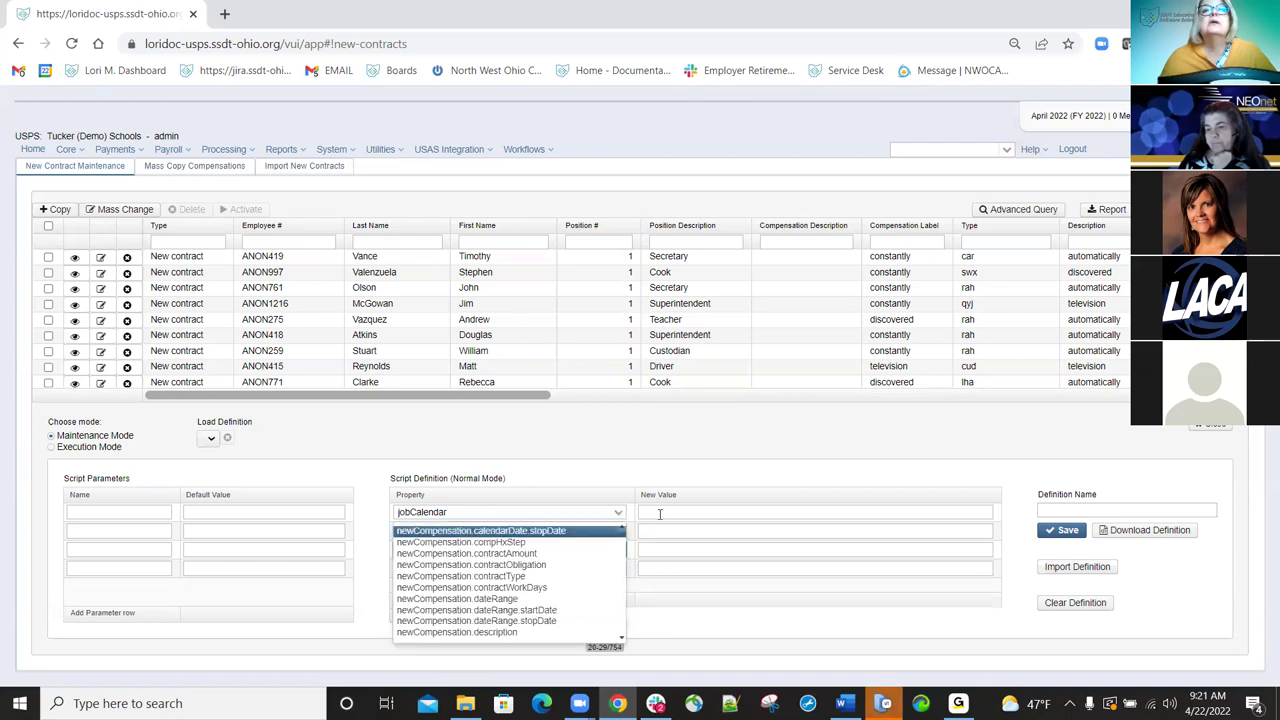
click(734, 513)
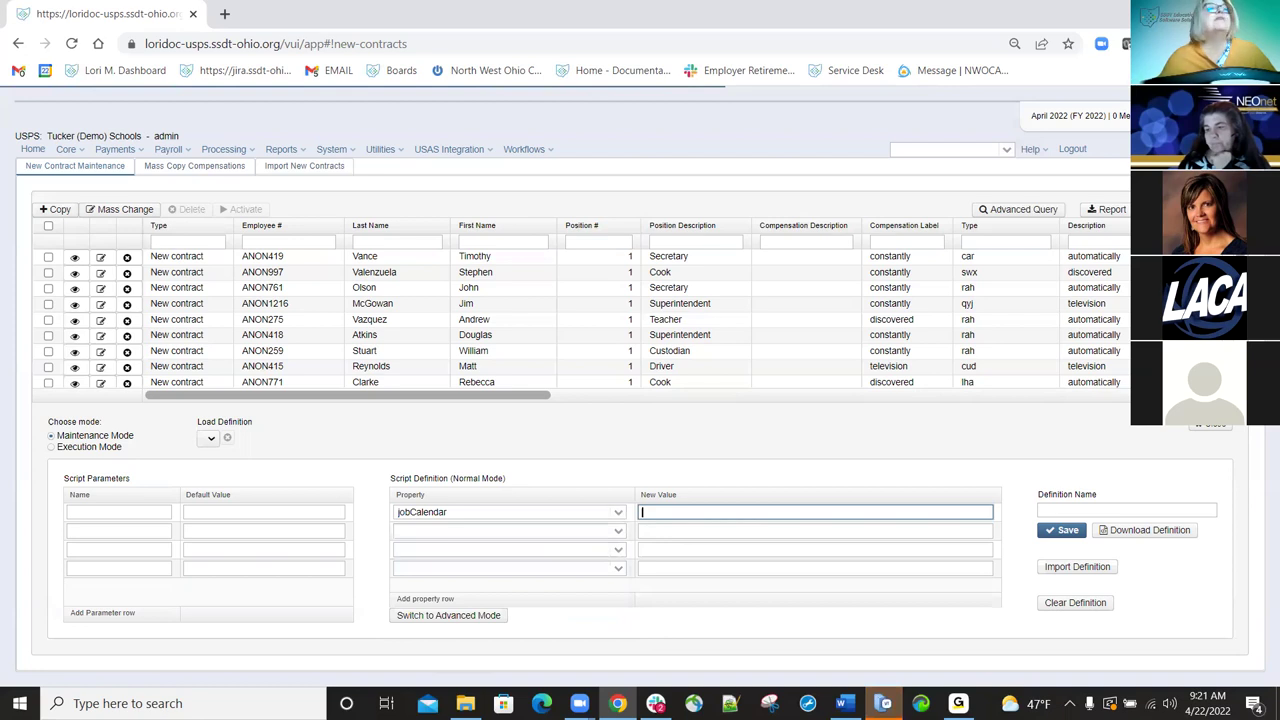
text(car)
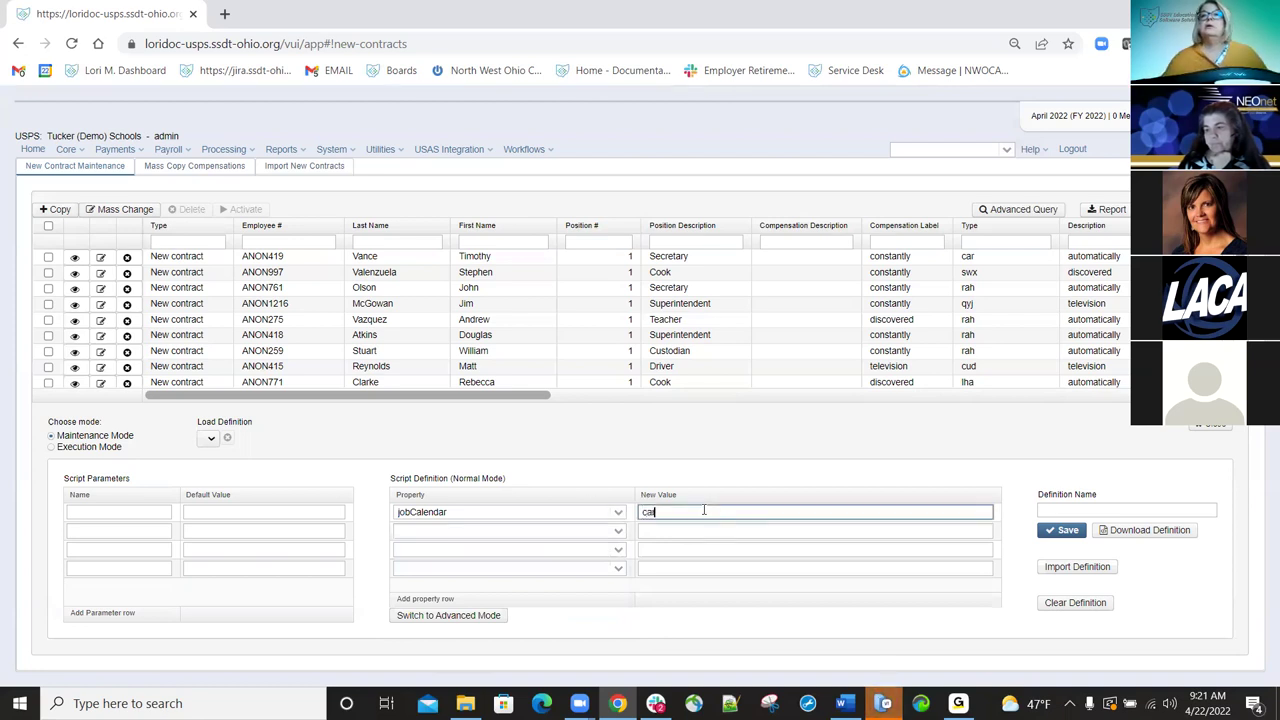
Name the mass change definition Job Calendar and save it.
click(1098, 511)
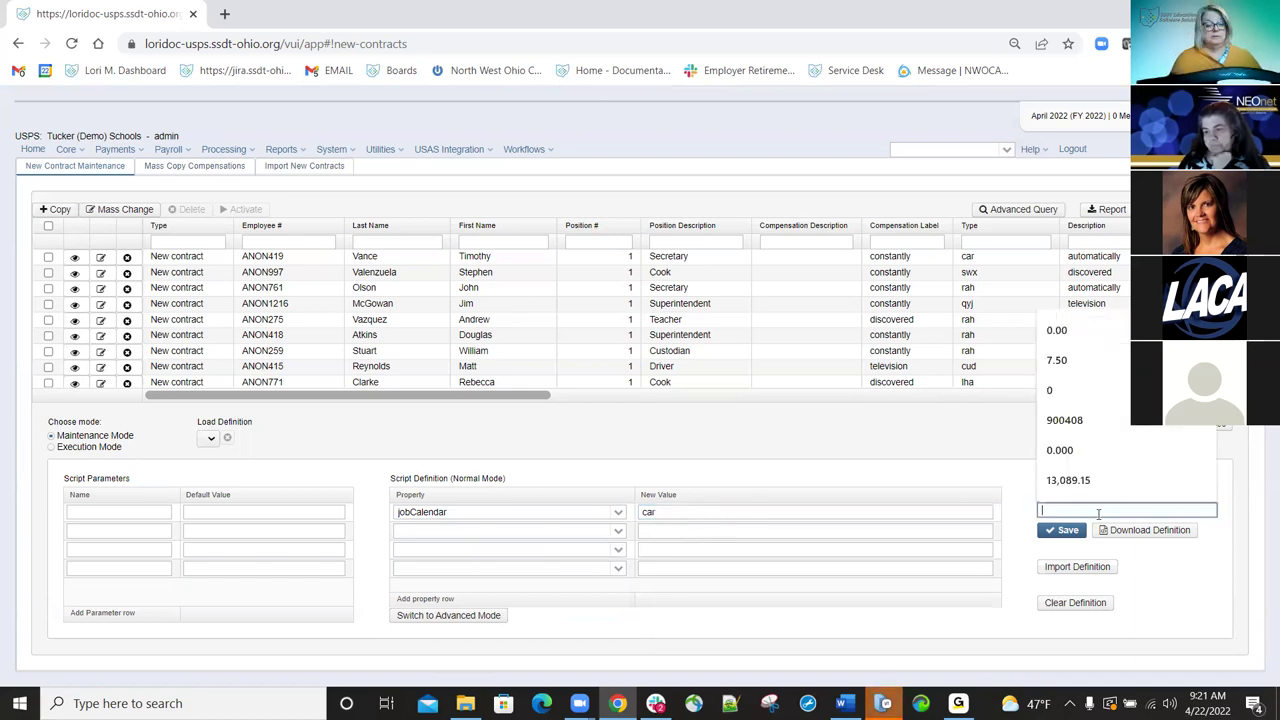
text(Job Calendar)
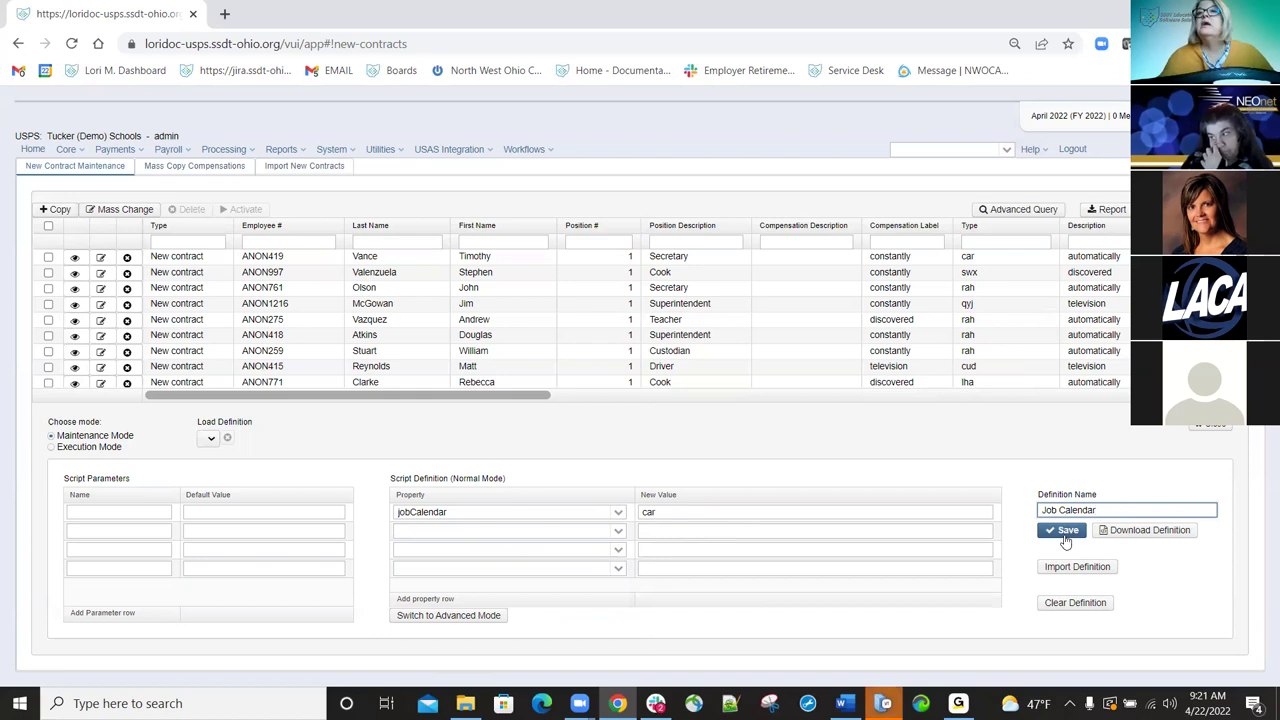
click(1063, 530)
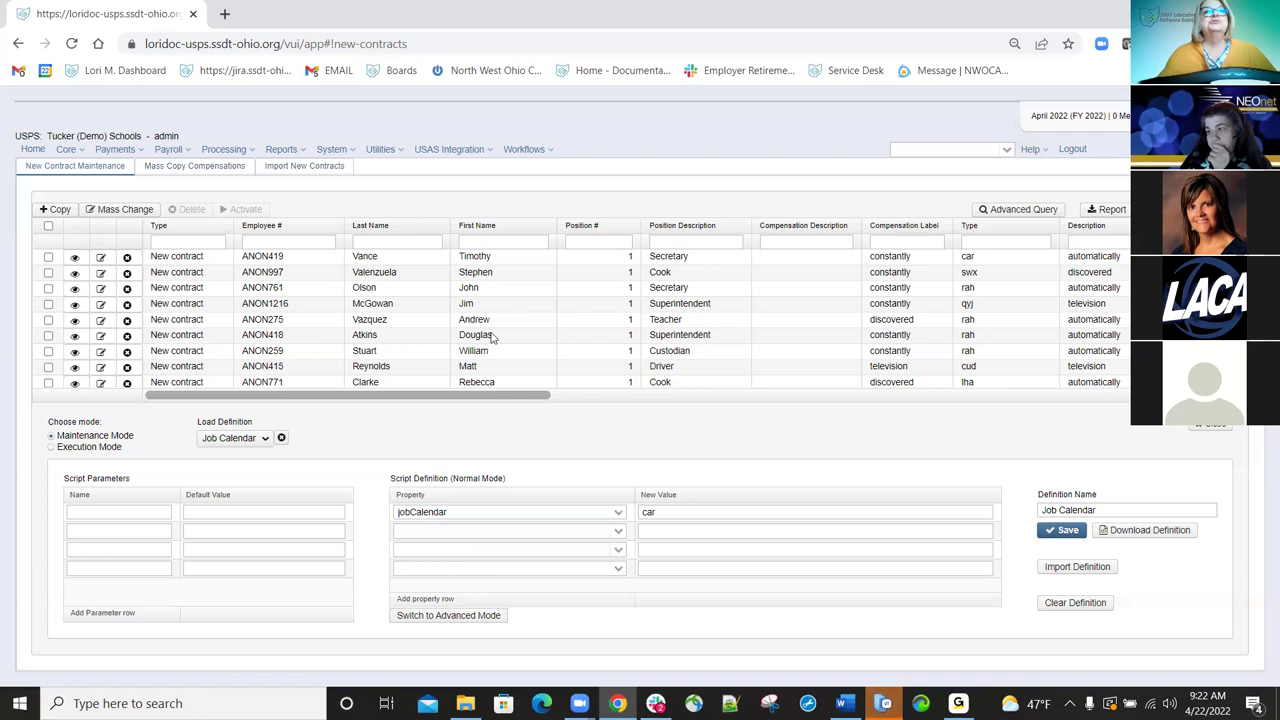
Try to execute the Job Calendar mass change on the new contracts, and close the mass change area.
click(51, 447)
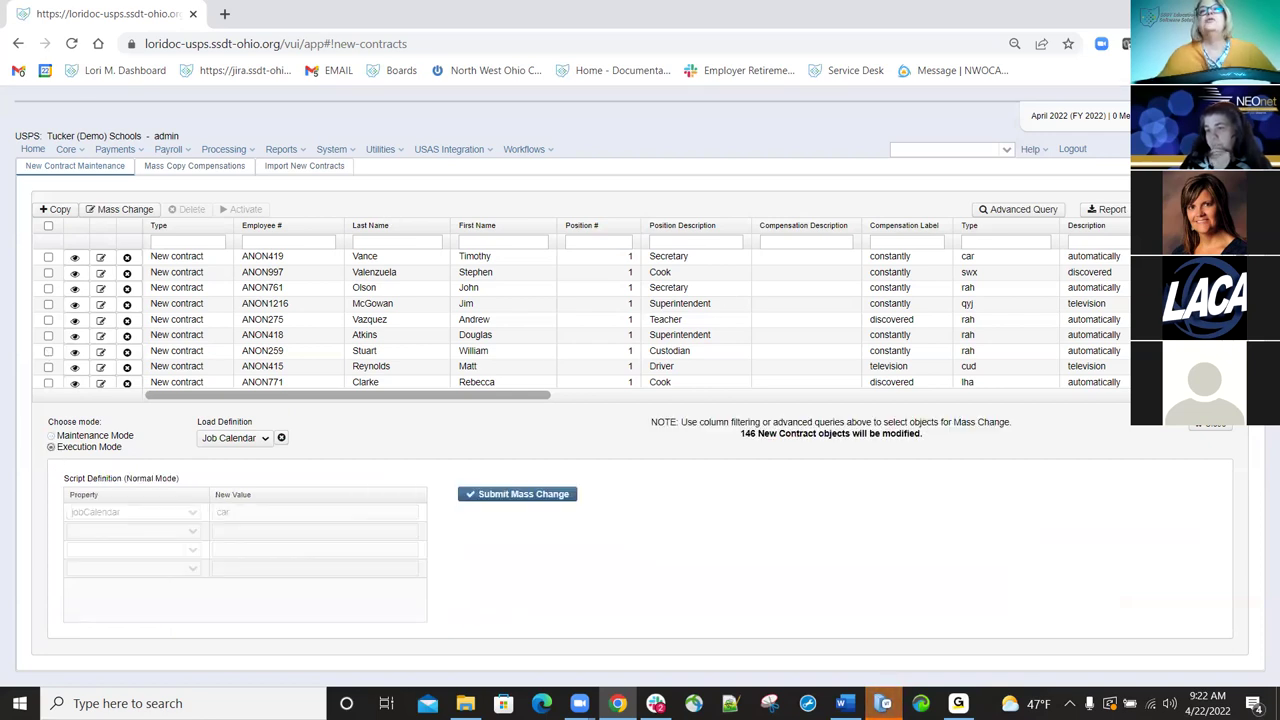
click(515, 495)
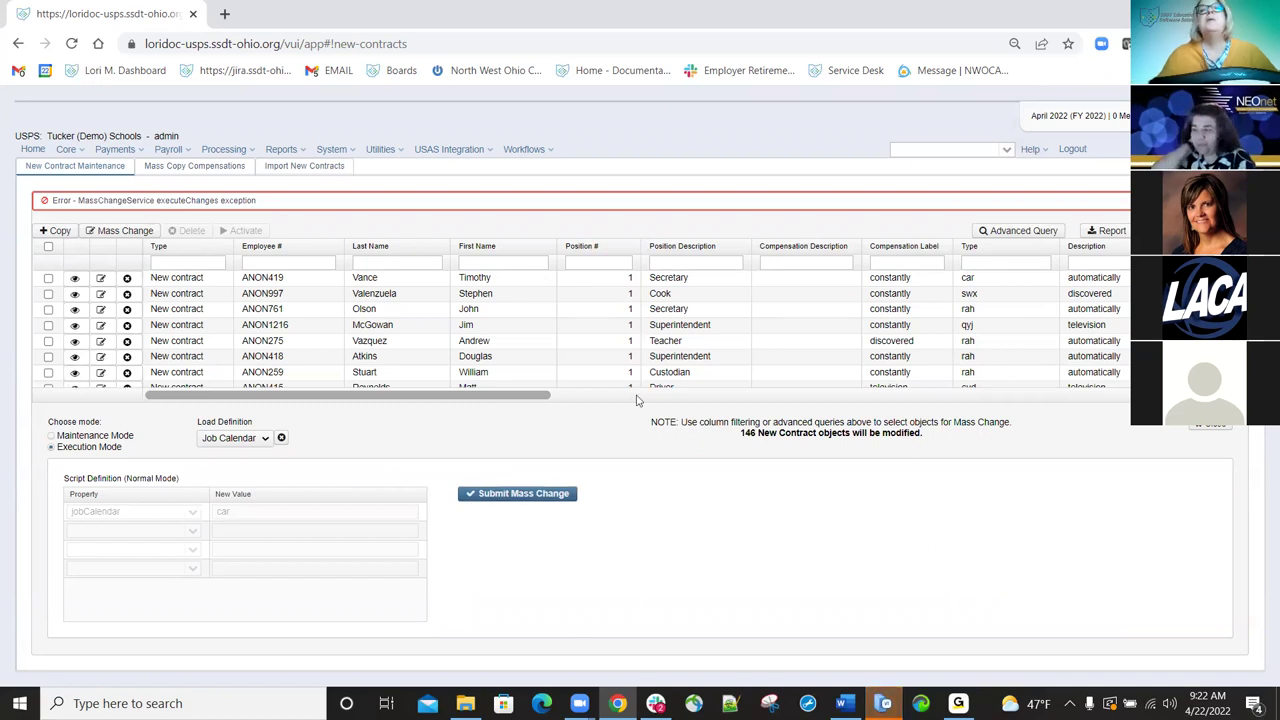
click(1212, 424)
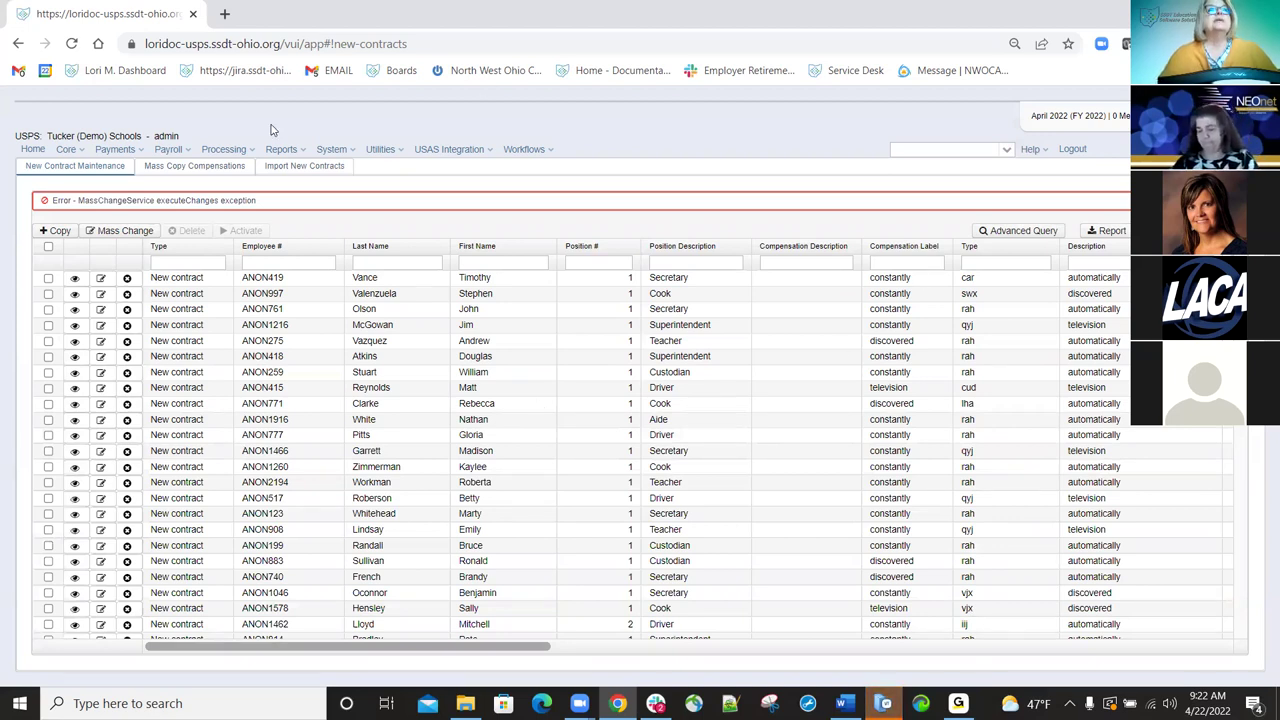
Activate the edited Secretary contract with the primary compensation flag transferred to new compensations.
click(48, 278)
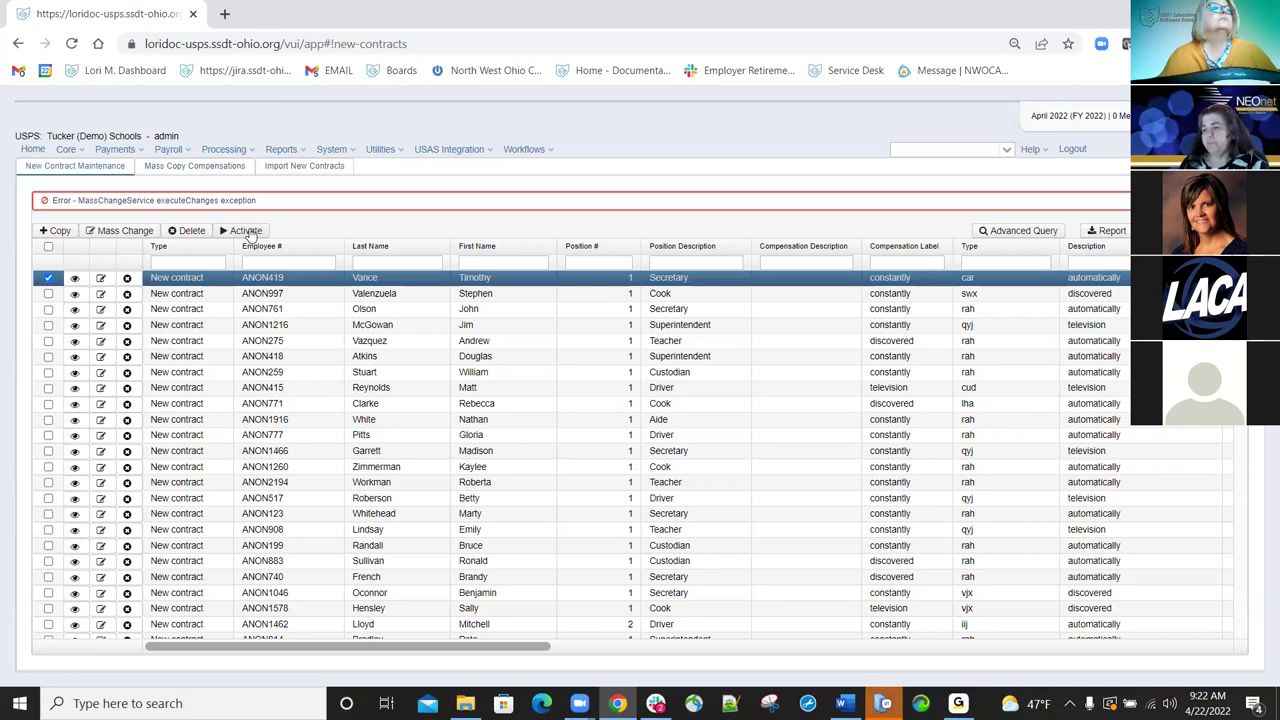
click(248, 231)
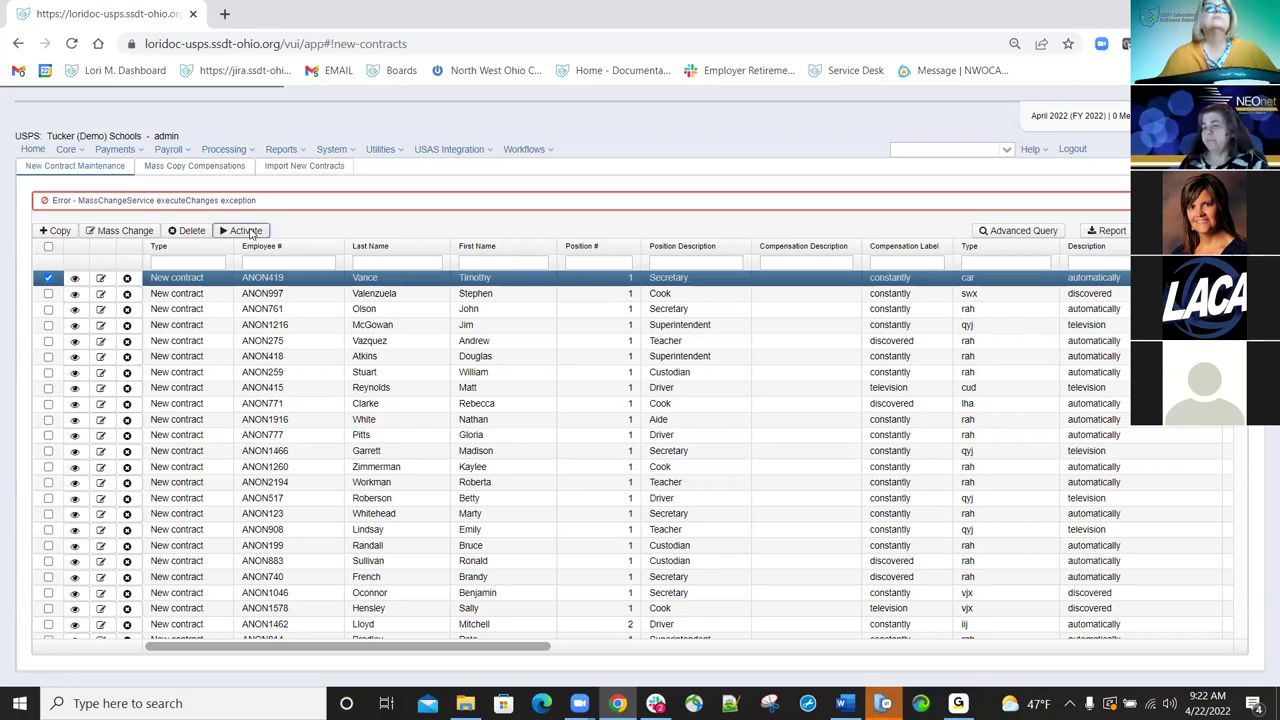
click(520, 390)
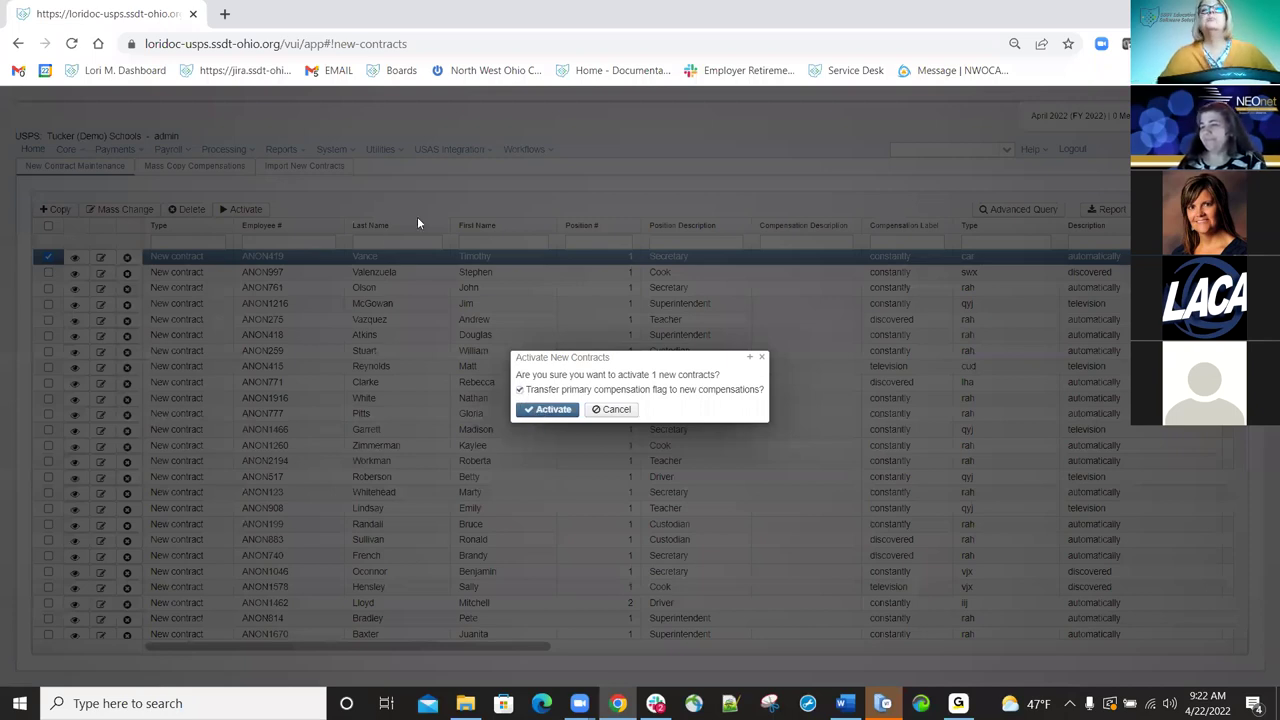
click(548, 411)
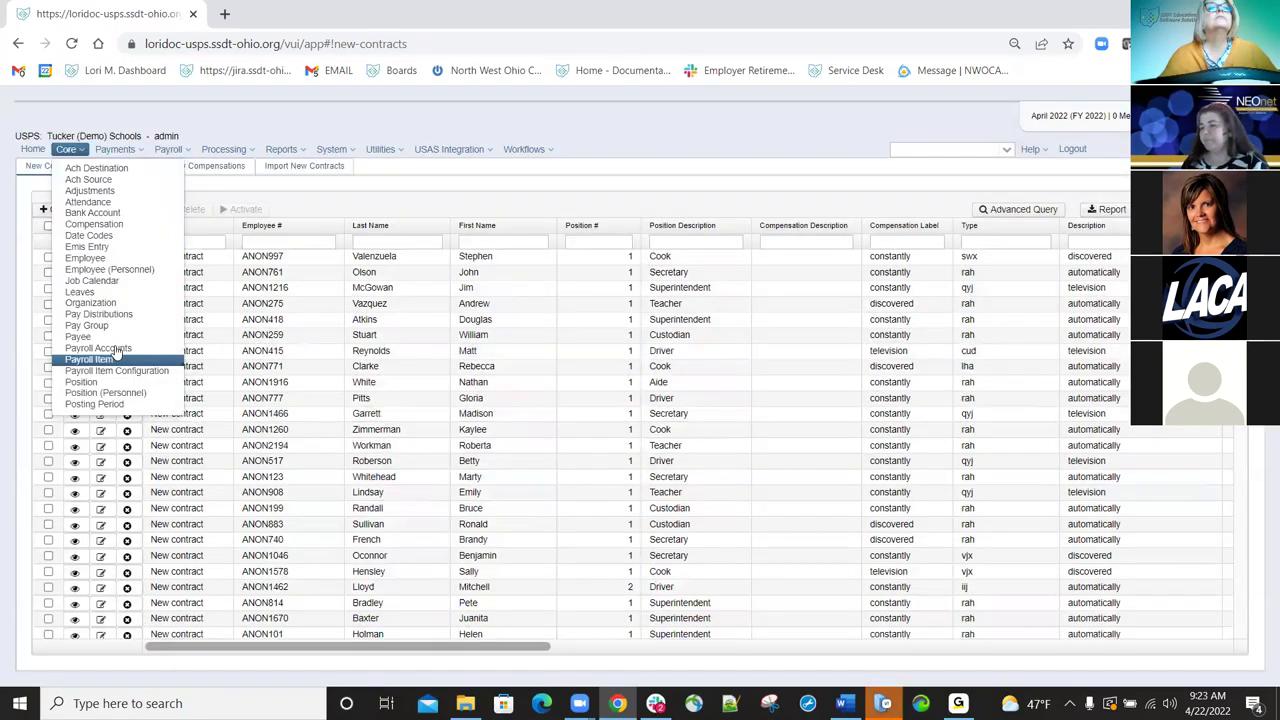
Filter the payroll accounts by the employee's name and examine the start and stop dates on the Secretary position's accounts.
click(118, 356)
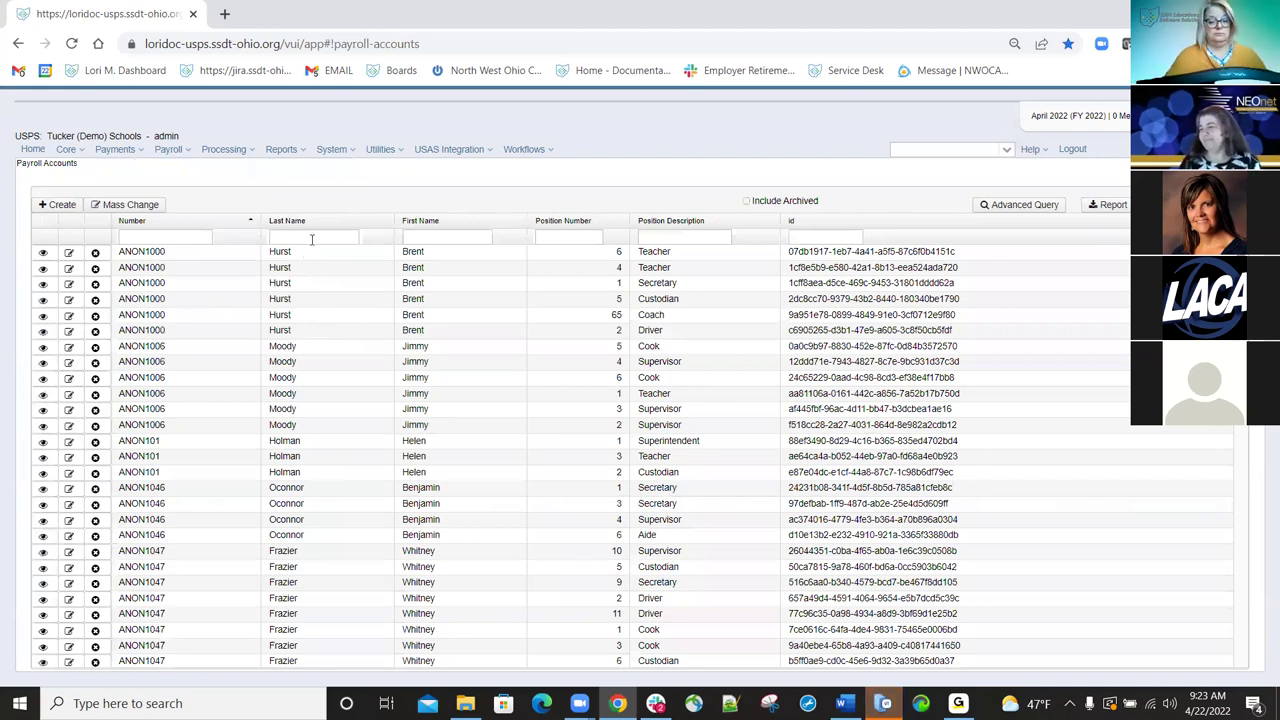
click(312, 237)
text(vance)
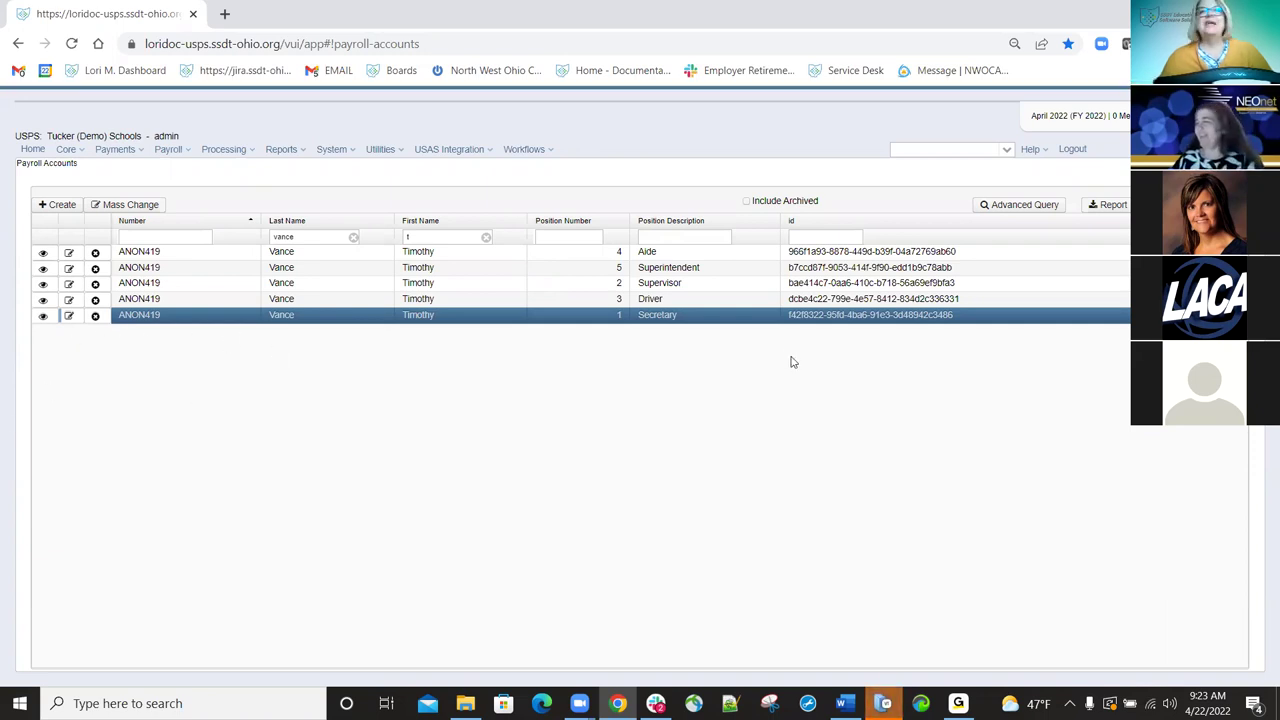
double_click(1013, 320)
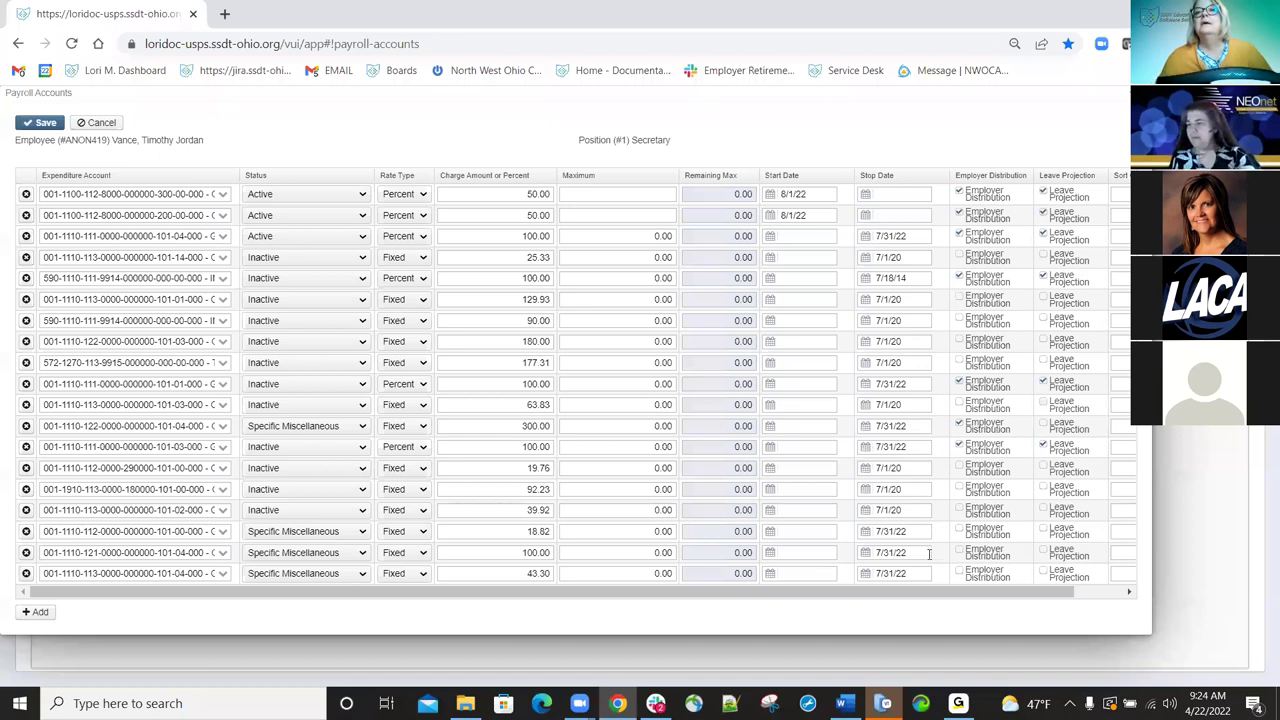
click(862, 575)
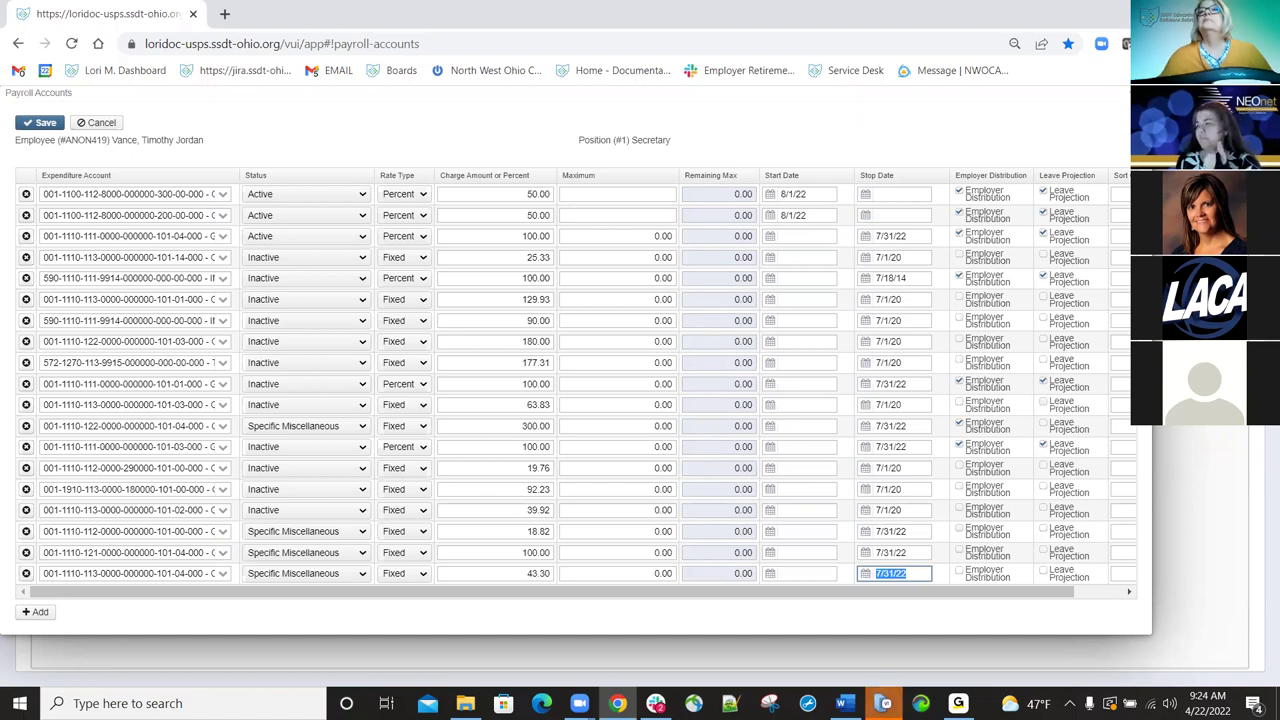
click(883, 703)
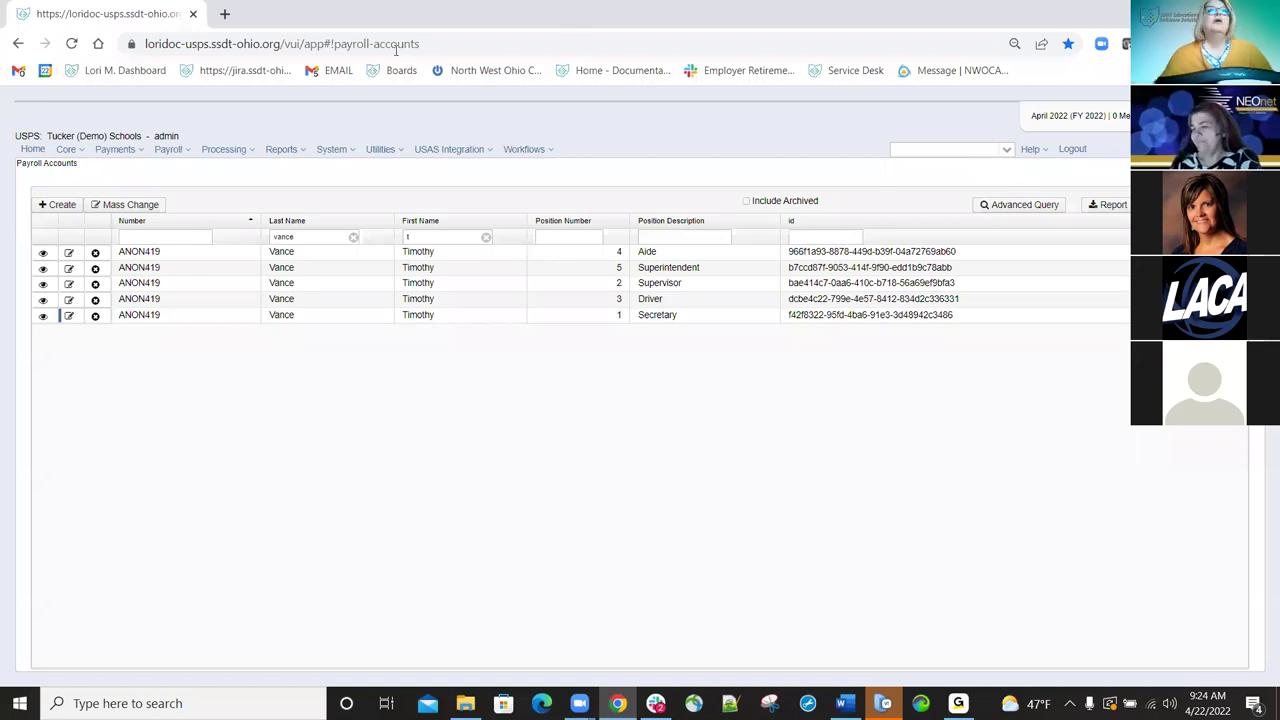
Open the New Contracts page, and bring up the USPS-R Documentation wiki in a separate browser tab.
click(246, 150)
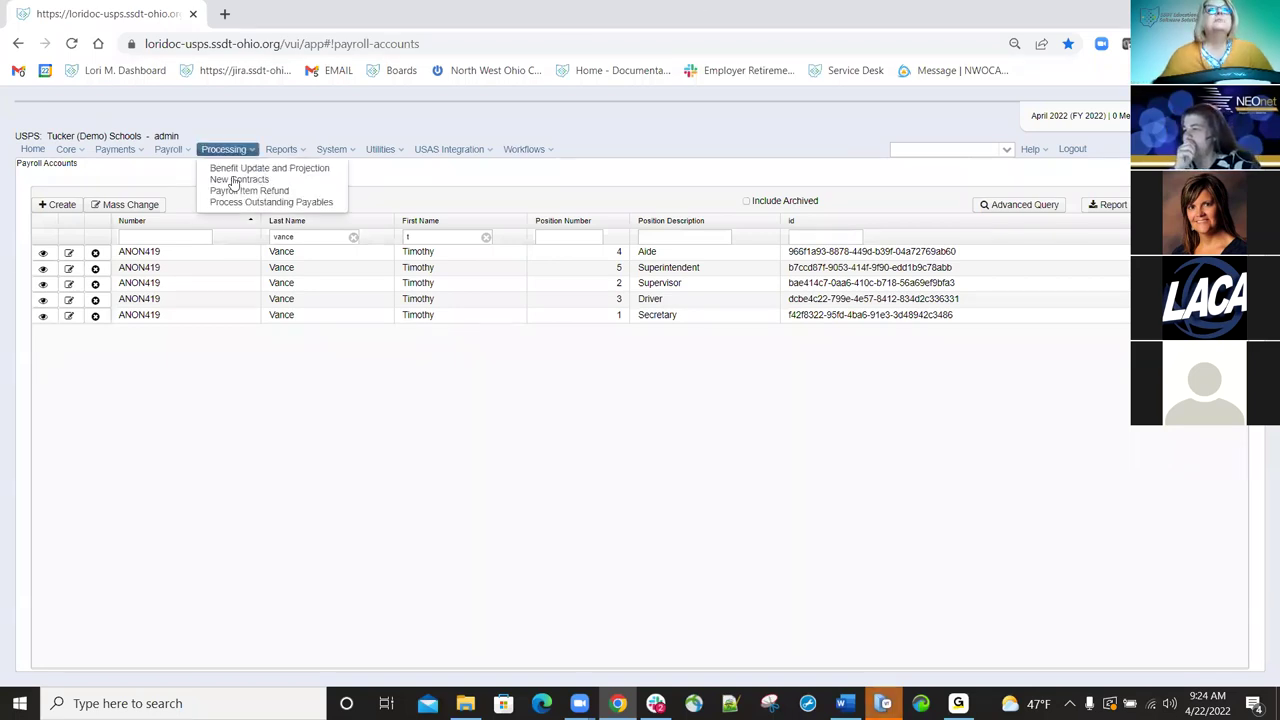
click(238, 180)
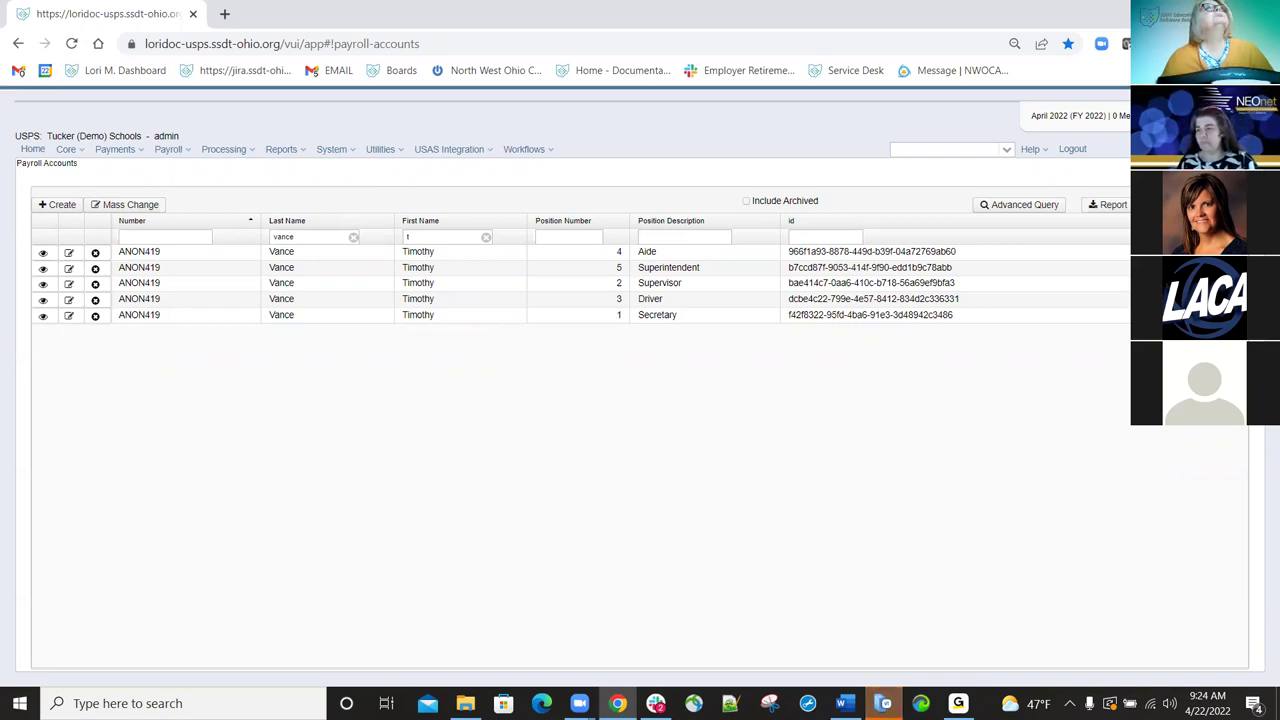
click(226, 16)
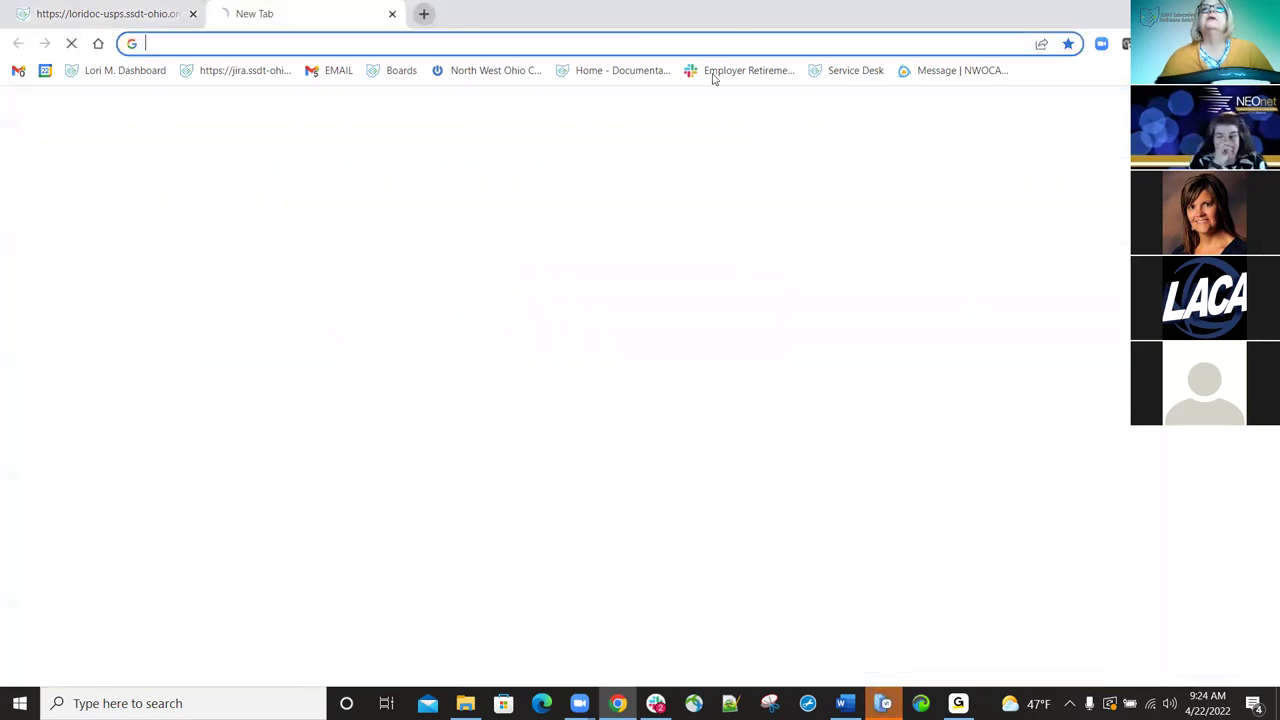
click(622, 72)
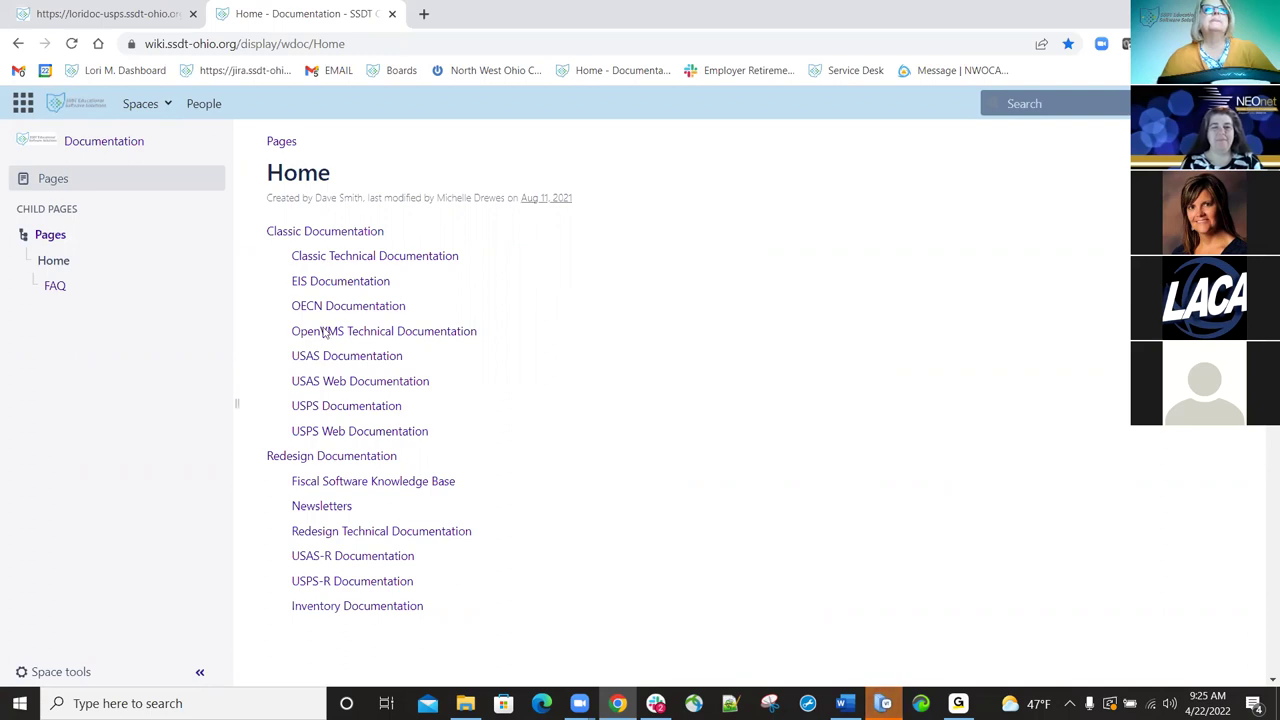
click(350, 581)
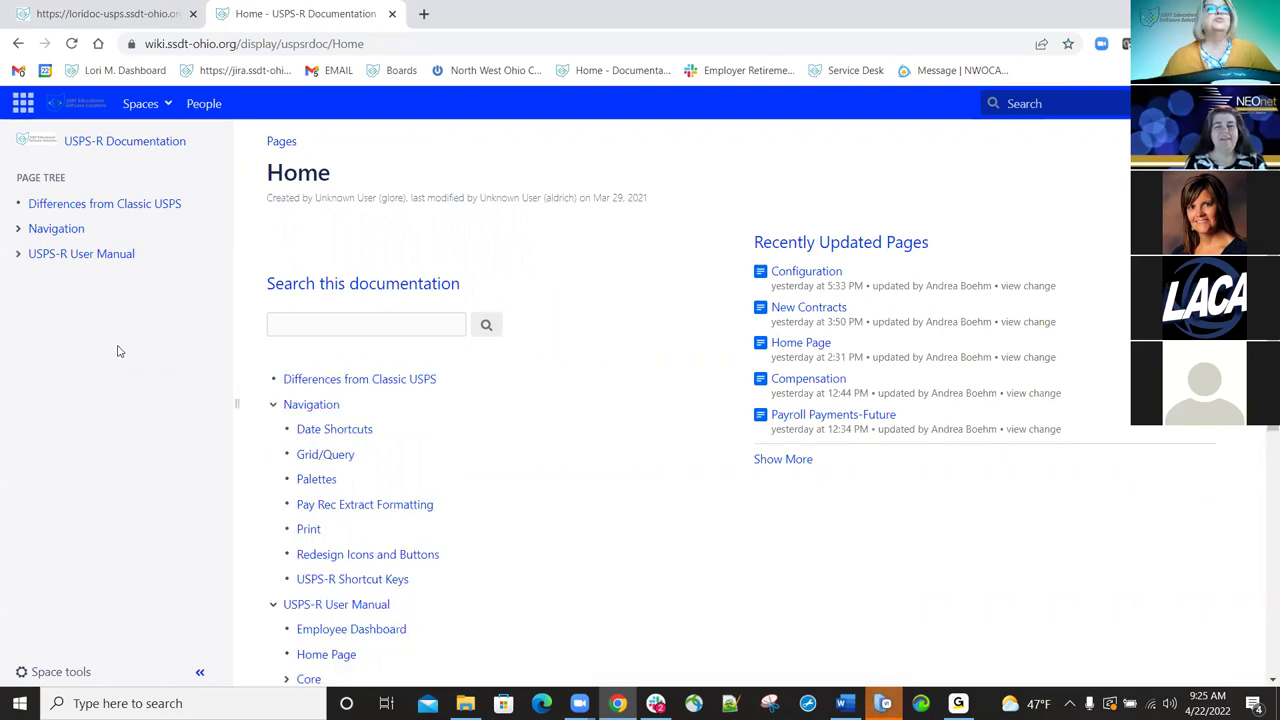
Find the Utilities section of the USPS-R User Manual and open its Mass Load page.
scroll(357, 505, down, 1)
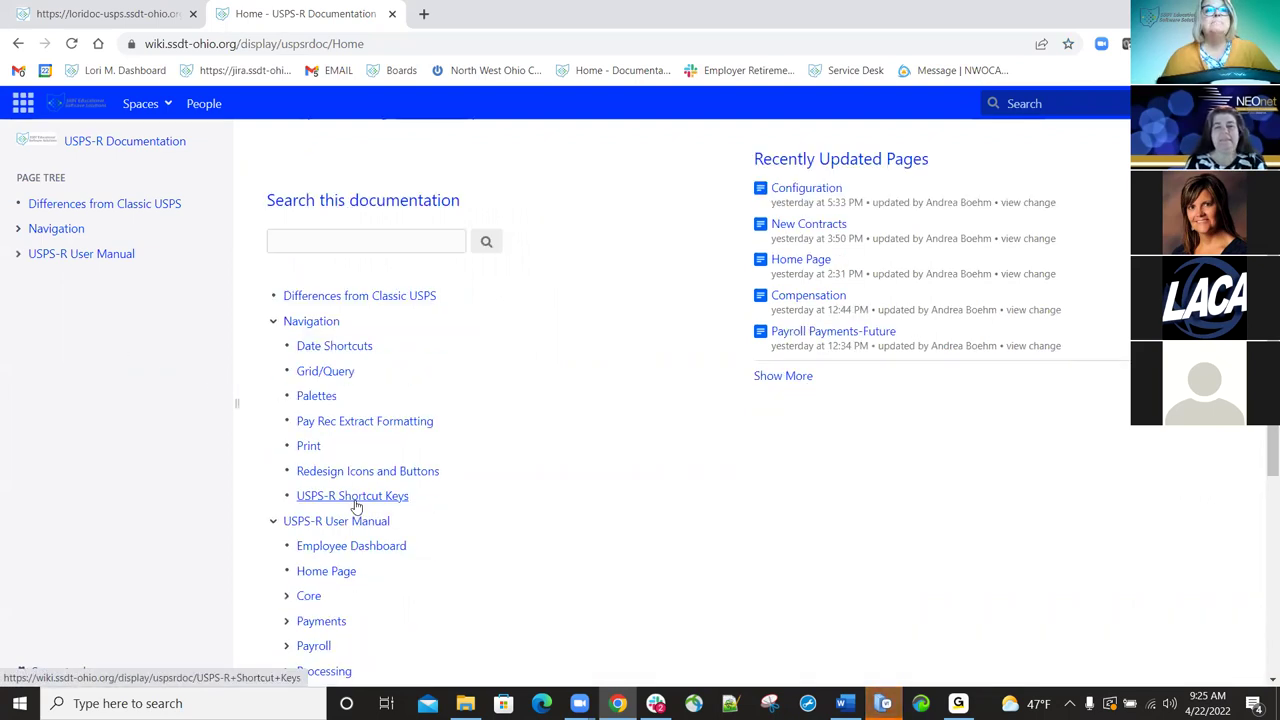
scroll(343, 491, down, 5)
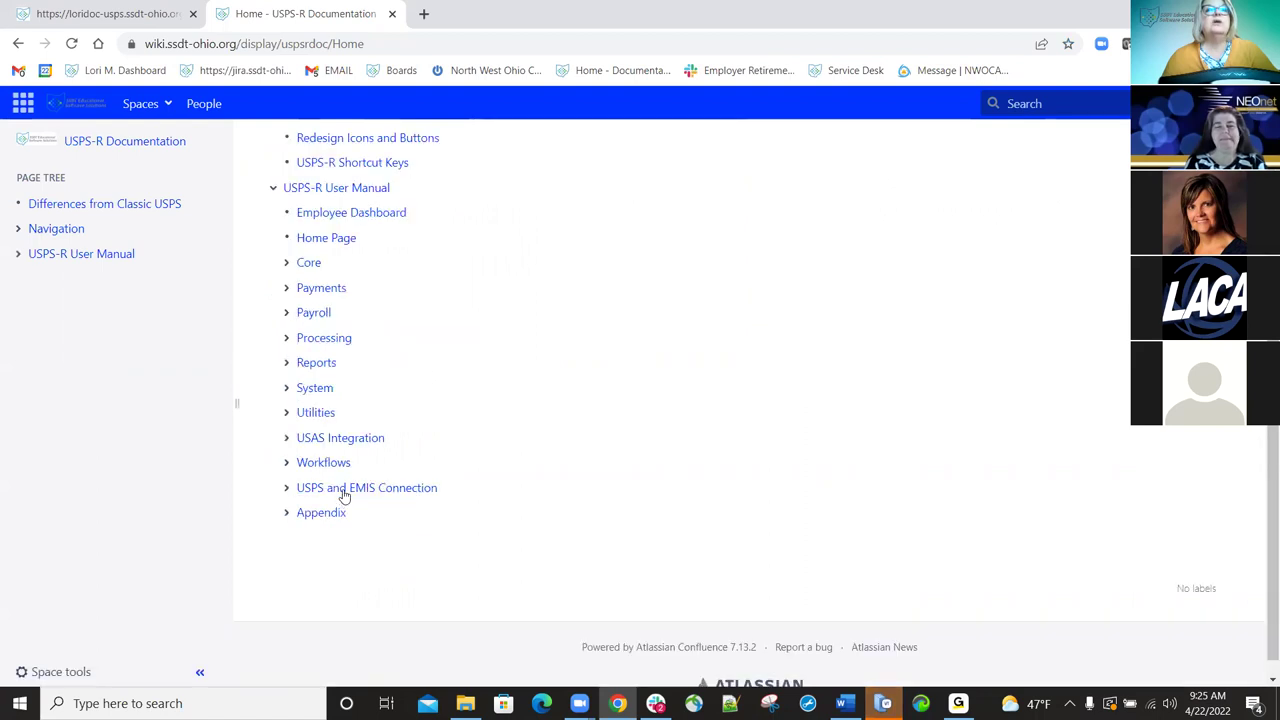
click(287, 413)
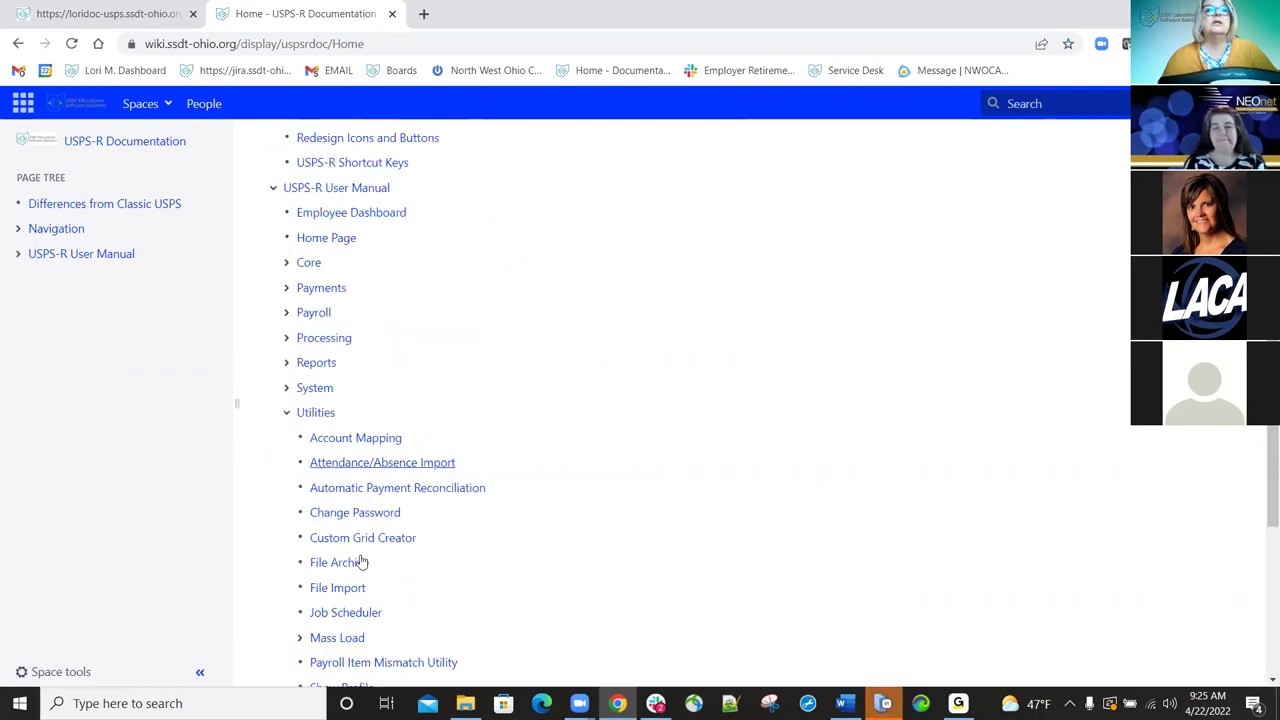
scroll(316, 580, down, 1)
click(323, 558)
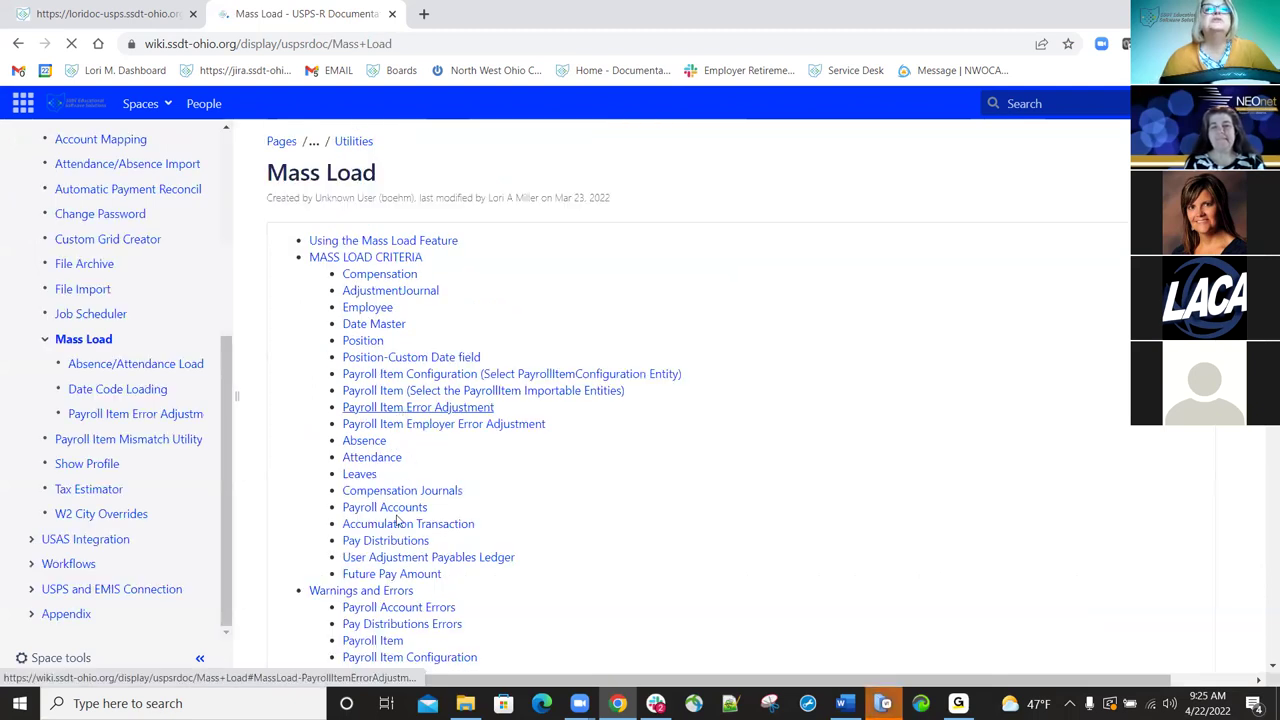
Examine the Mass Load criteria and the Warnings and Errors entries for anything covering new contracts.
scroll(375, 483, down, 2)
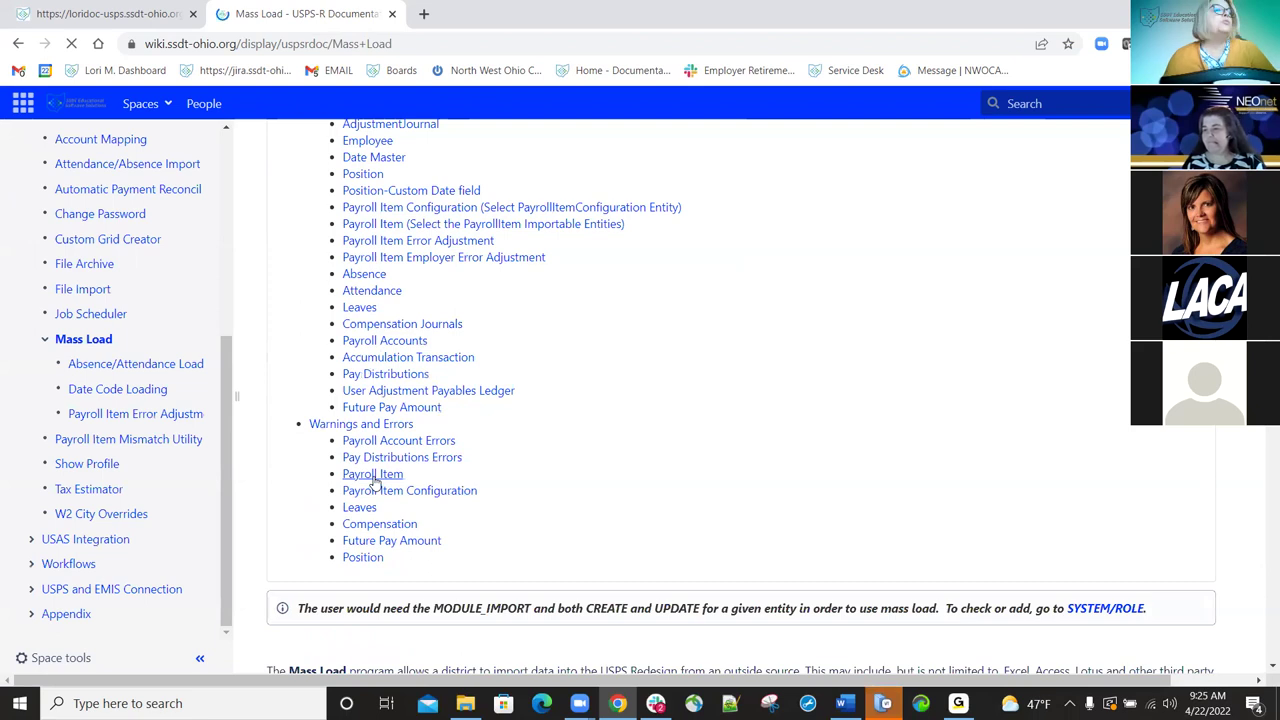
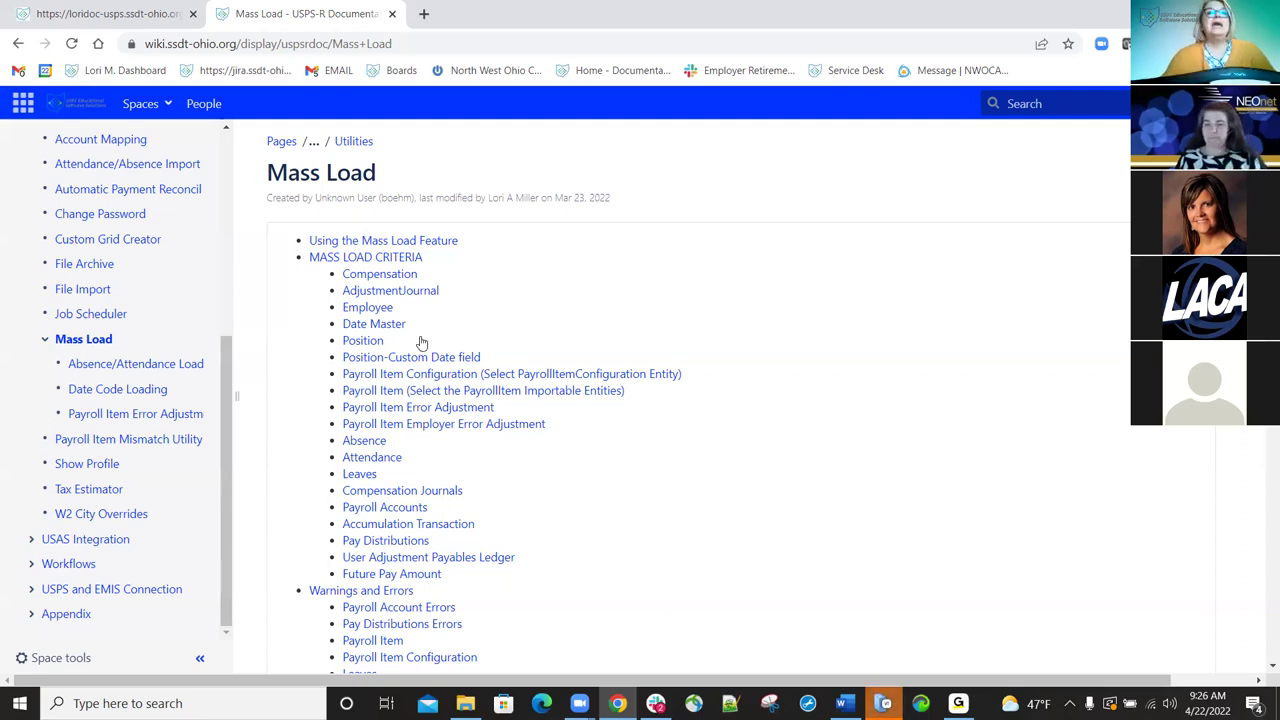
scroll(422, 348, down, 1)
scroll(405, 418, down, 1)
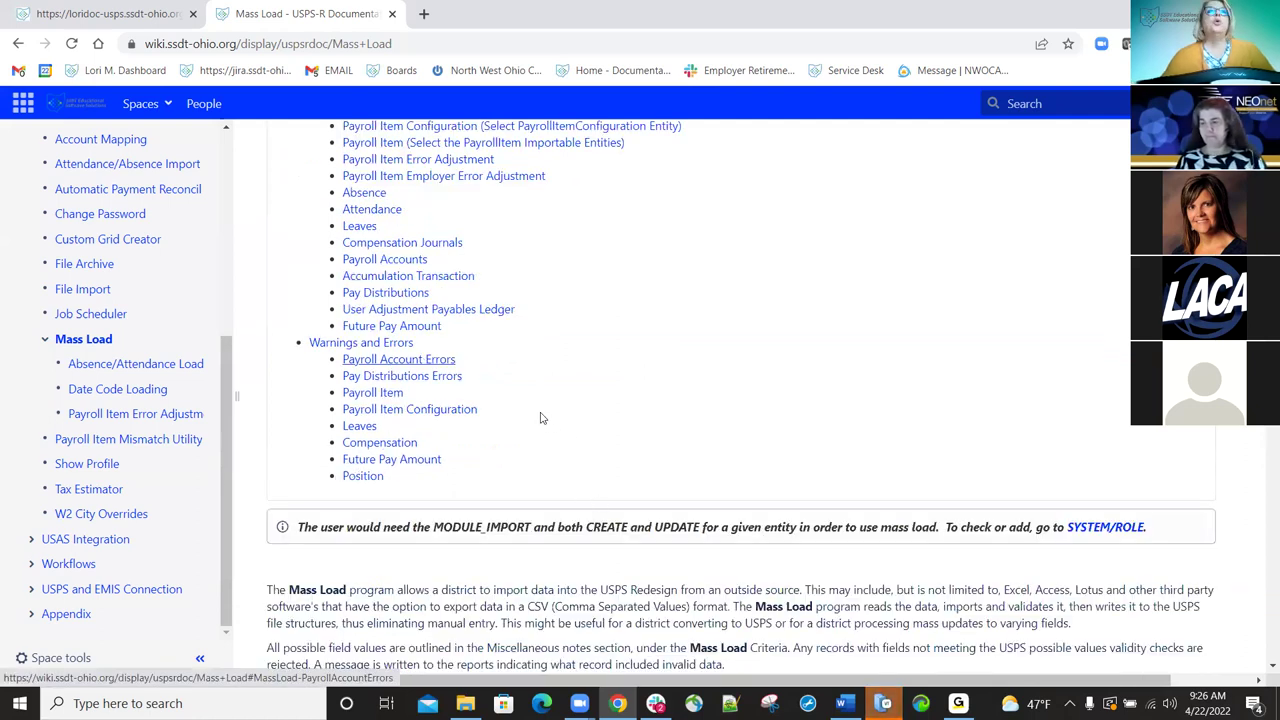
scroll(540, 418, down, 1)
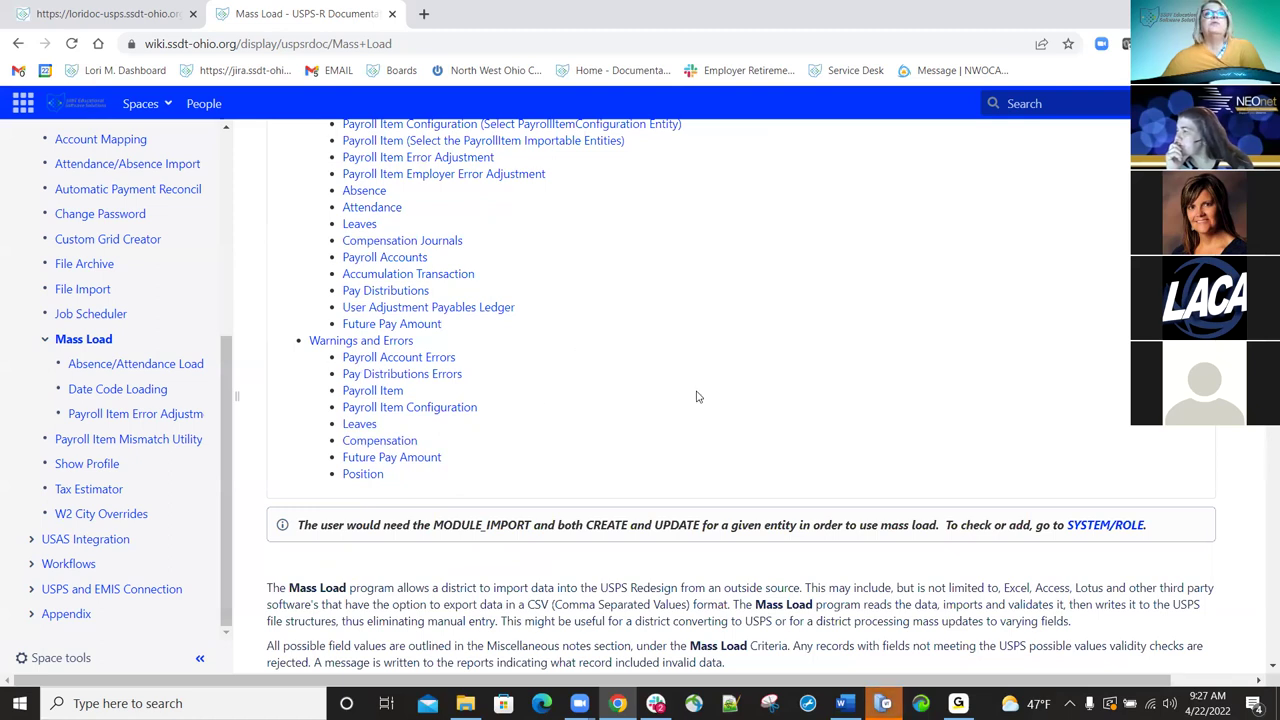
scroll(493, 172, up, 1)
scroll(493, 172, up, 3)
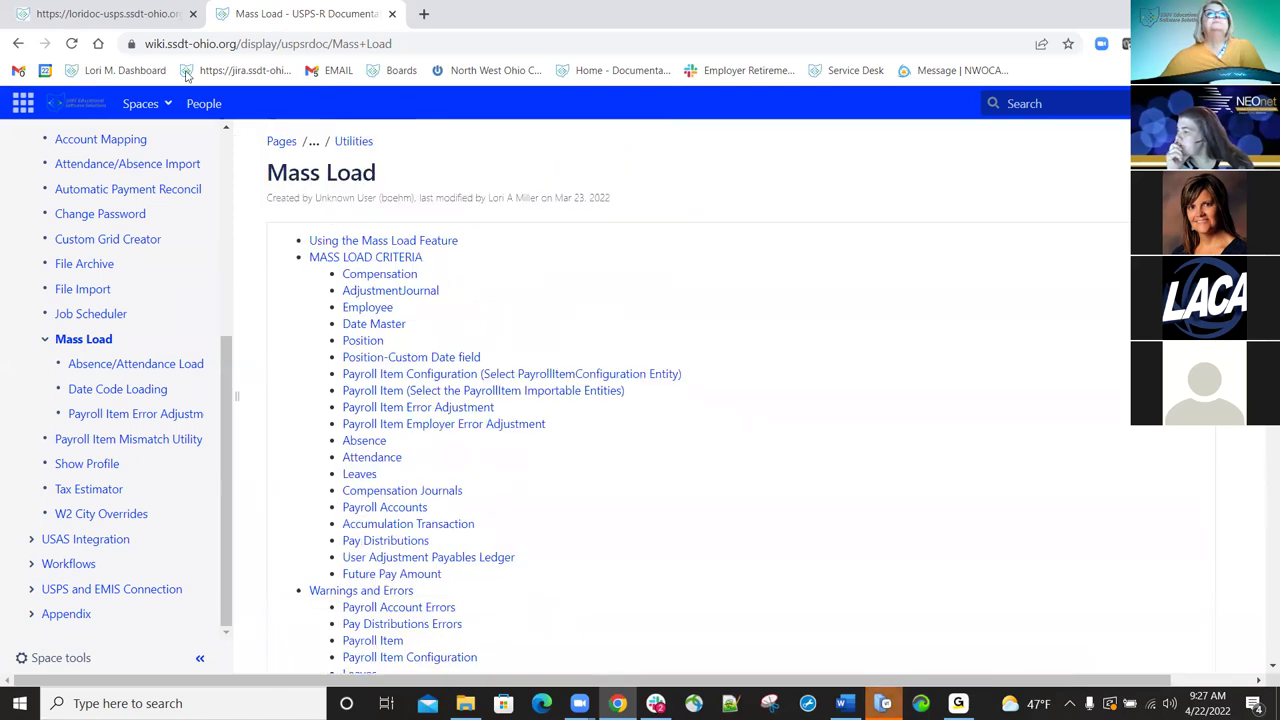
Switch back to USPS, view the Mass Copy Compensations options and return to New Contract Maintenance.
click(128, 14)
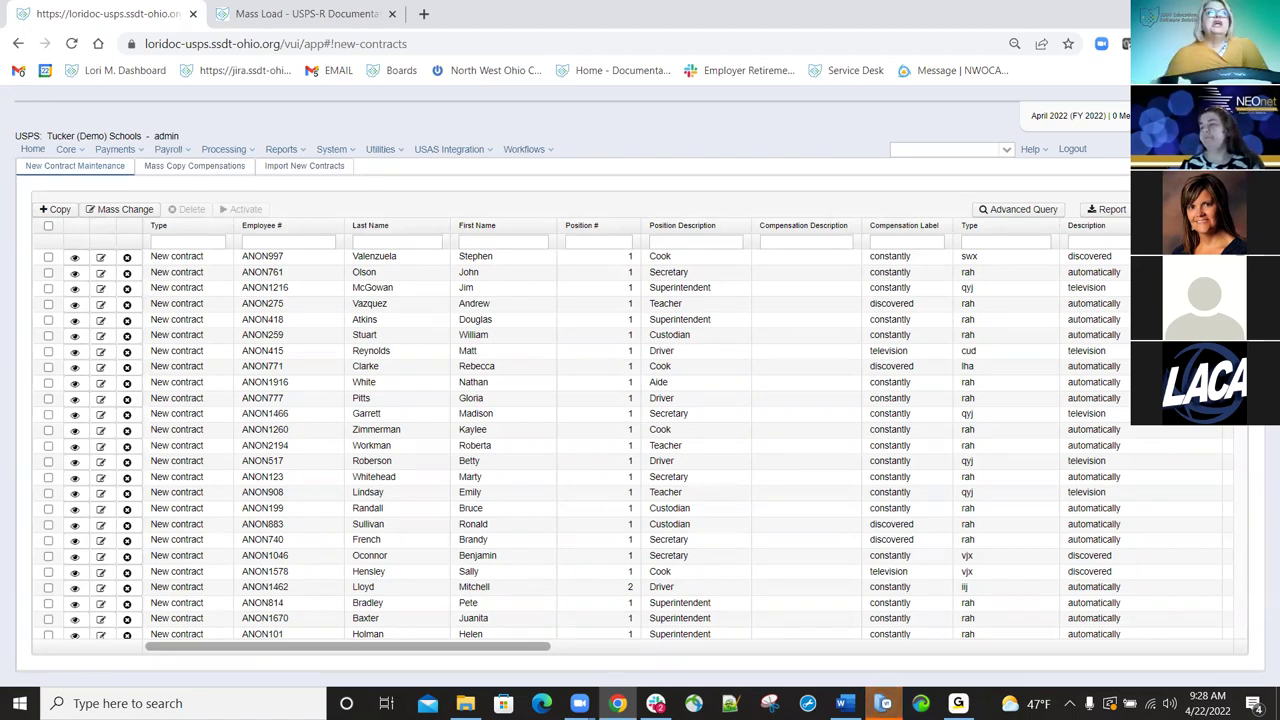
click(195, 172)
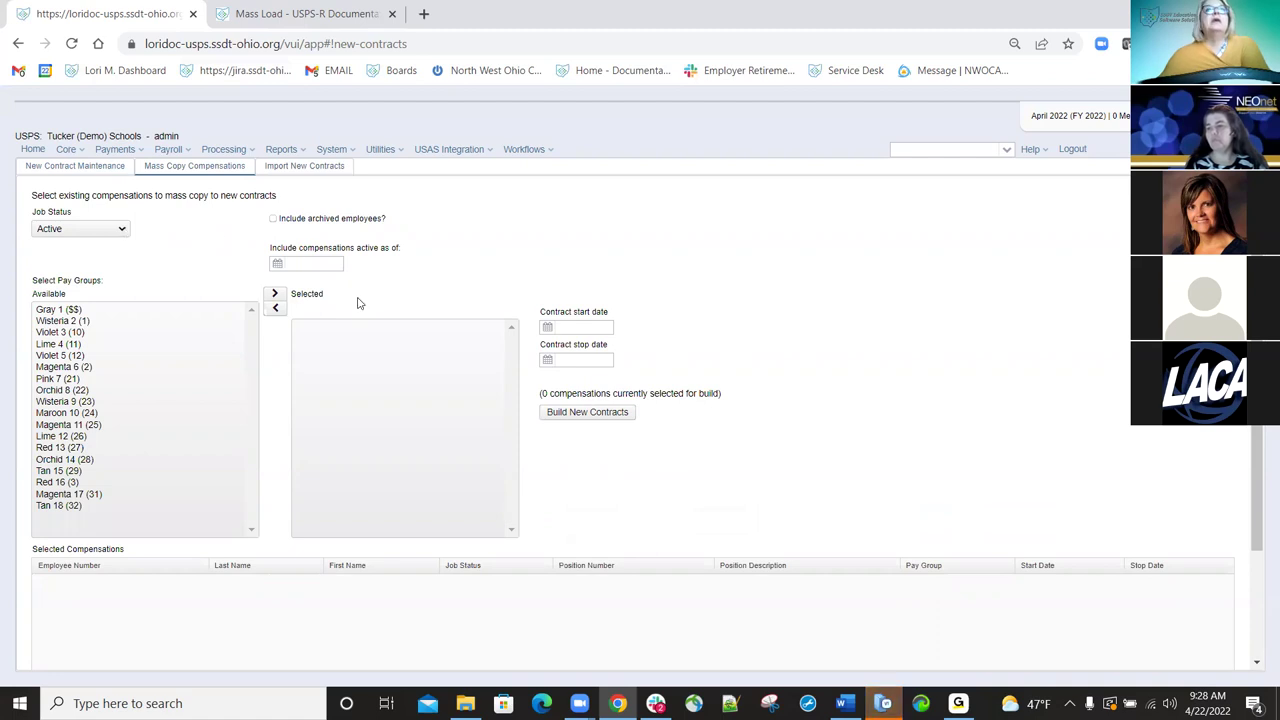
click(82, 168)
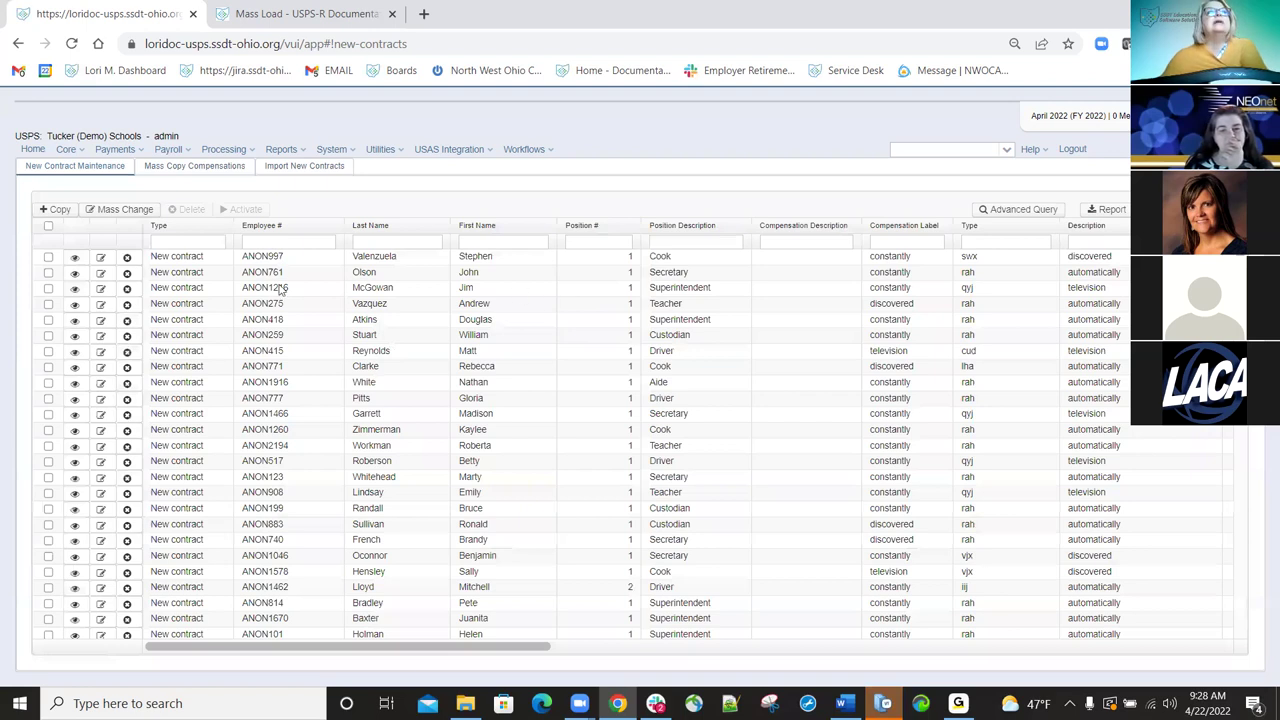
Examine the properties available for a mass change of new contracts, and return to Mass Copy Compensations.
click(145, 211)
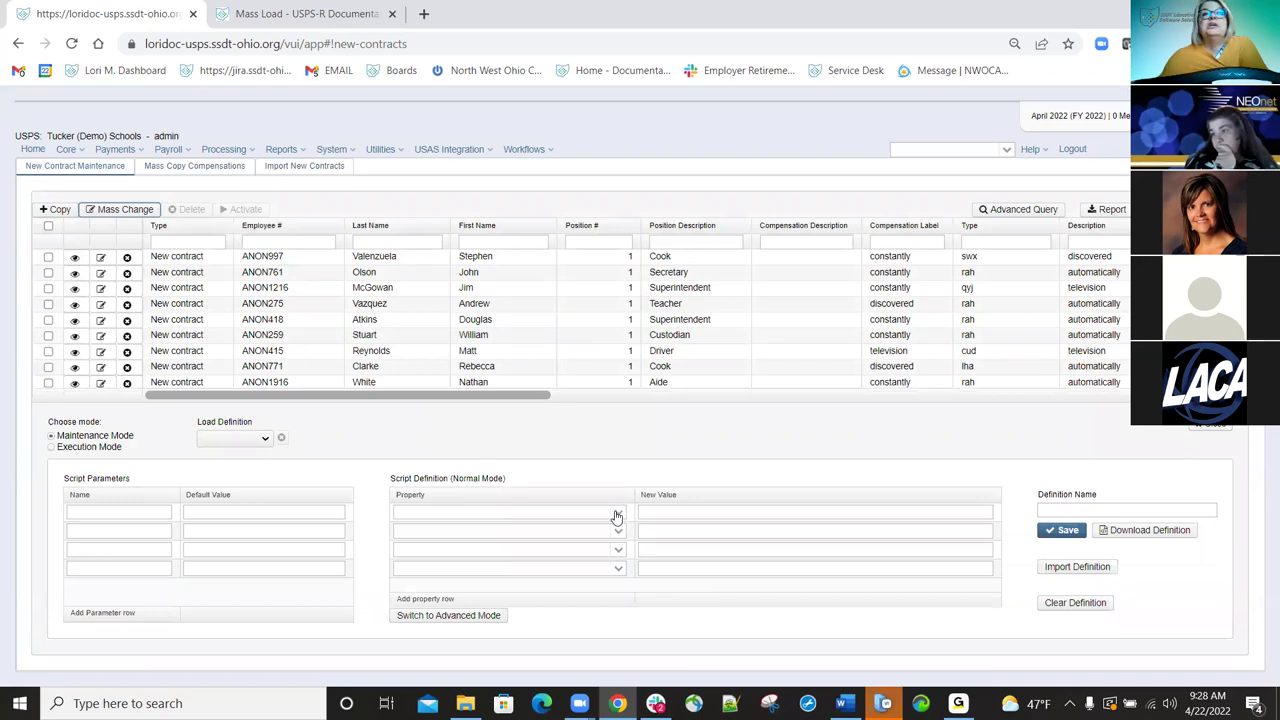
click(617, 516)
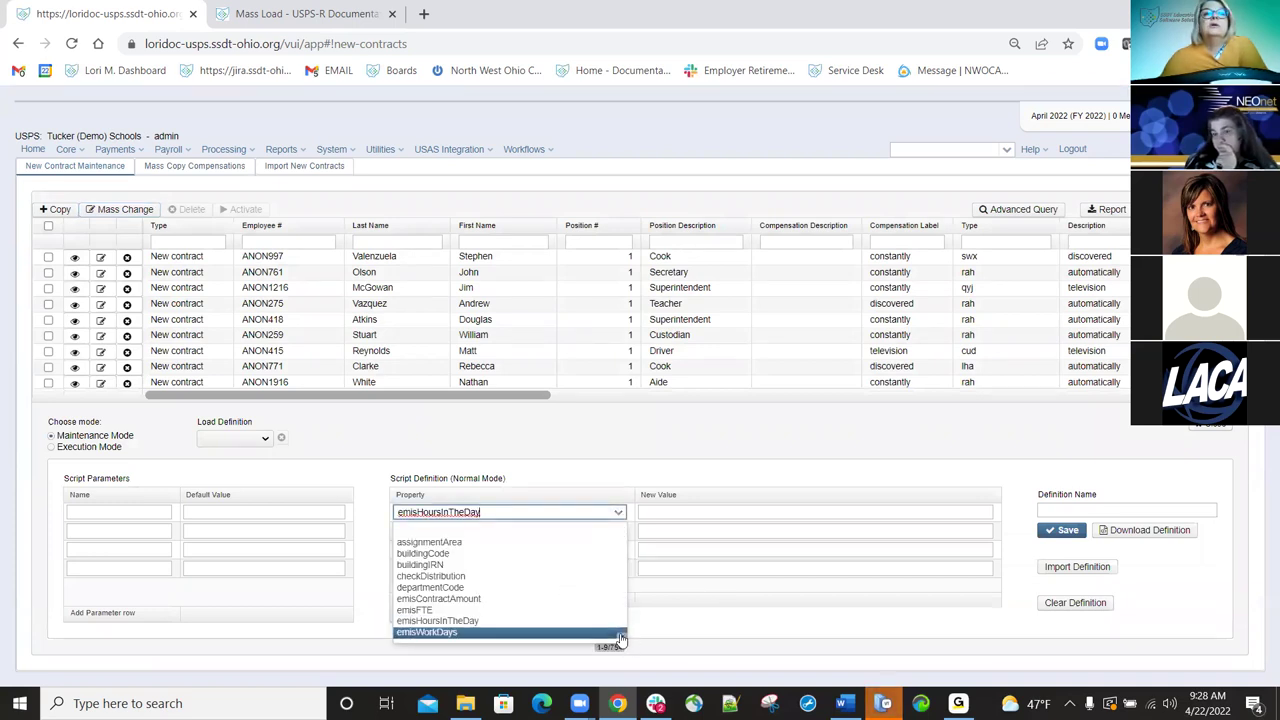
scroll(620, 640, down, 5)
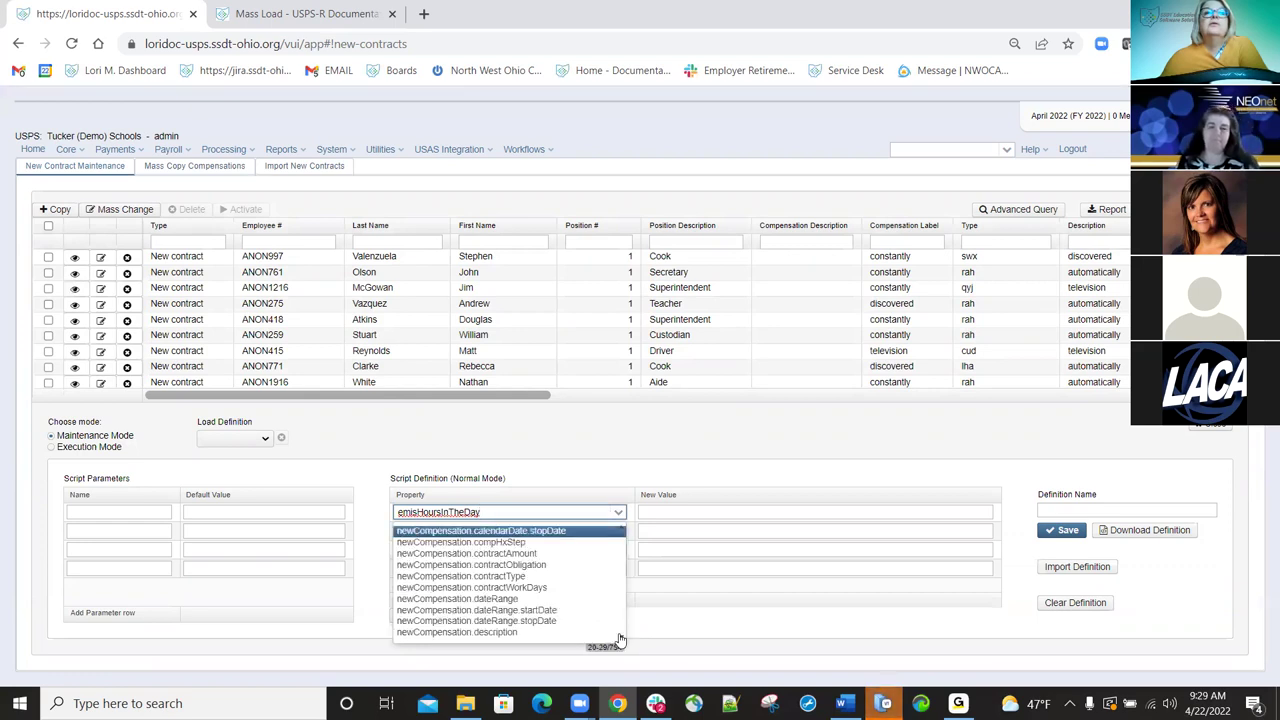
scroll(620, 640, down, 3)
scroll(619, 639, down, 3)
scroll(620, 638, down, 3)
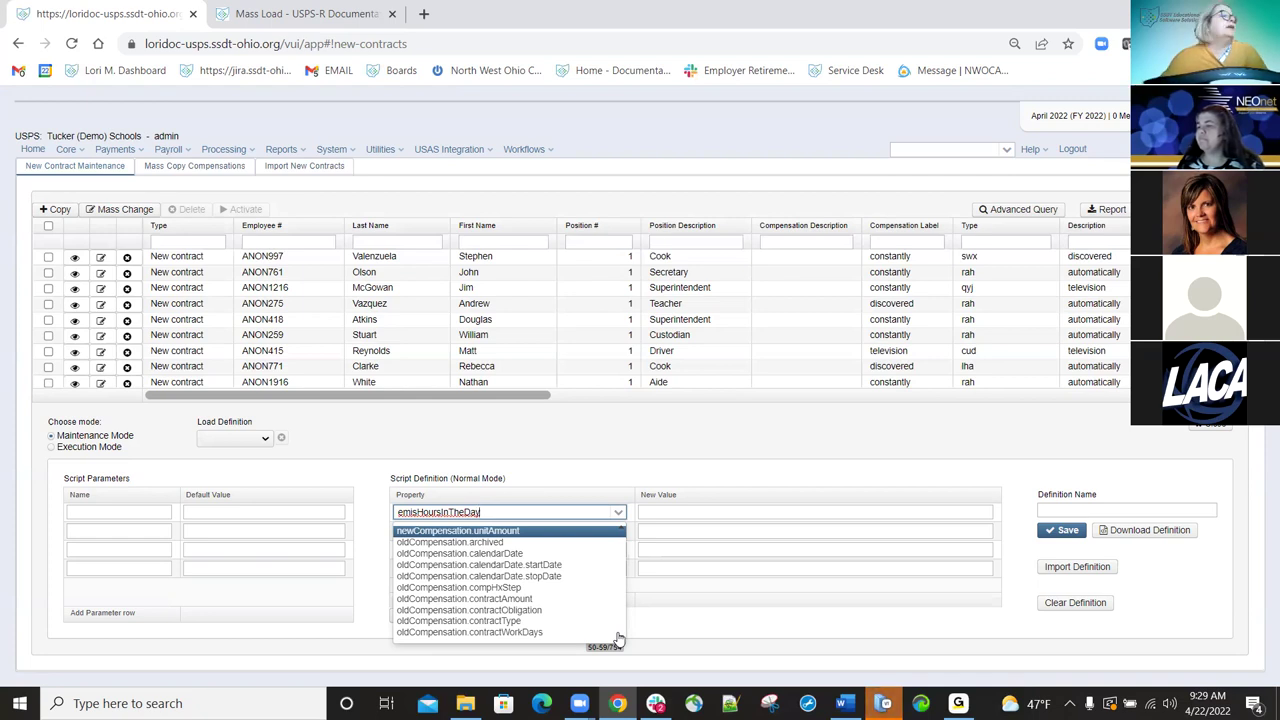
key(Down)
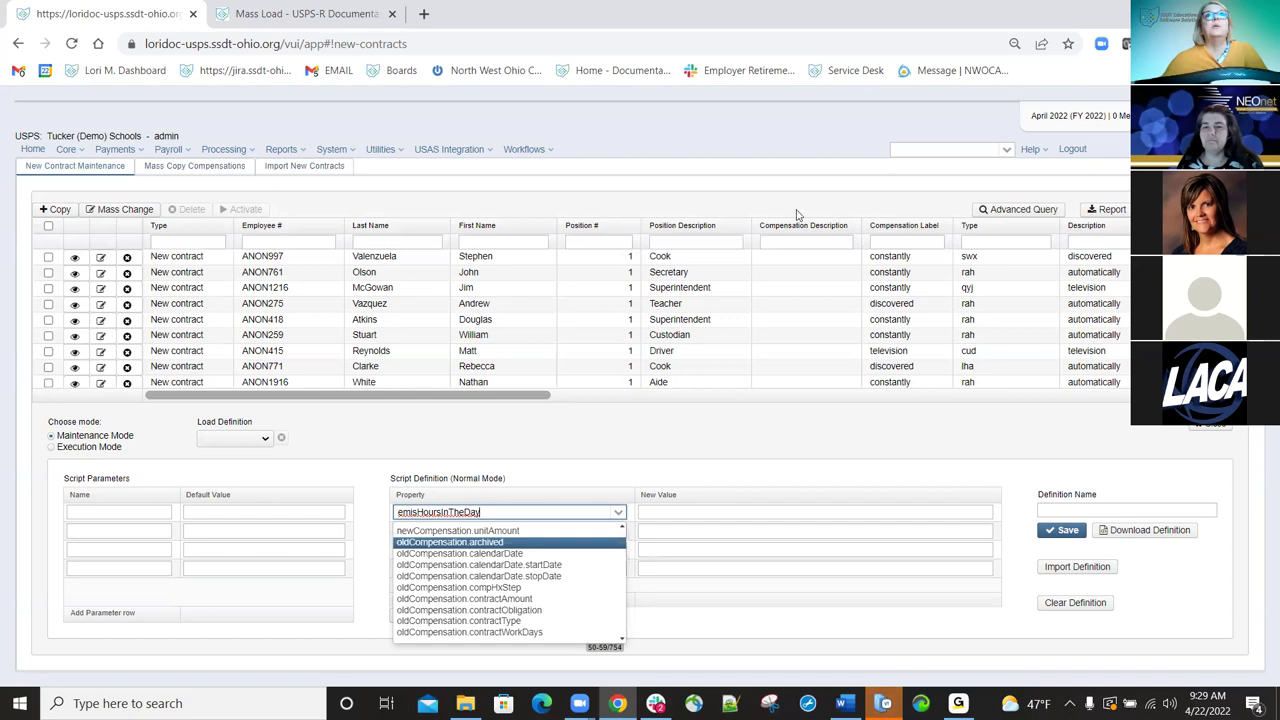
click(664, 434)
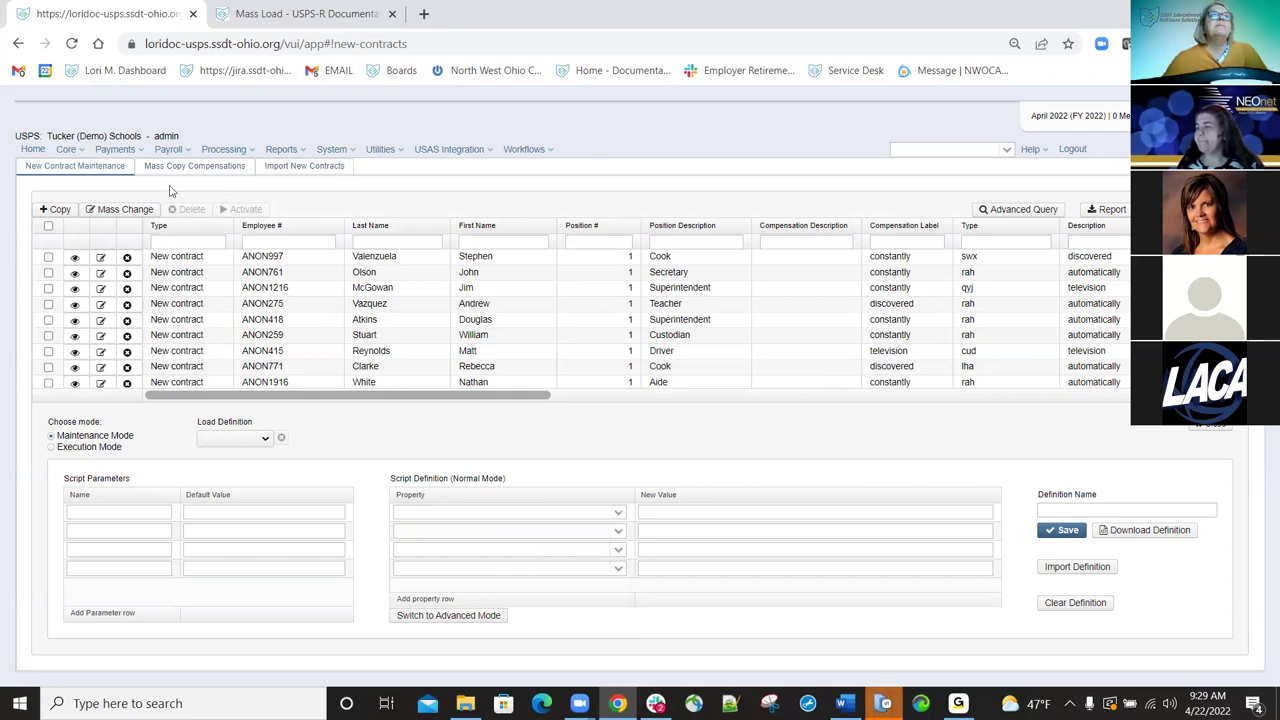
click(208, 173)
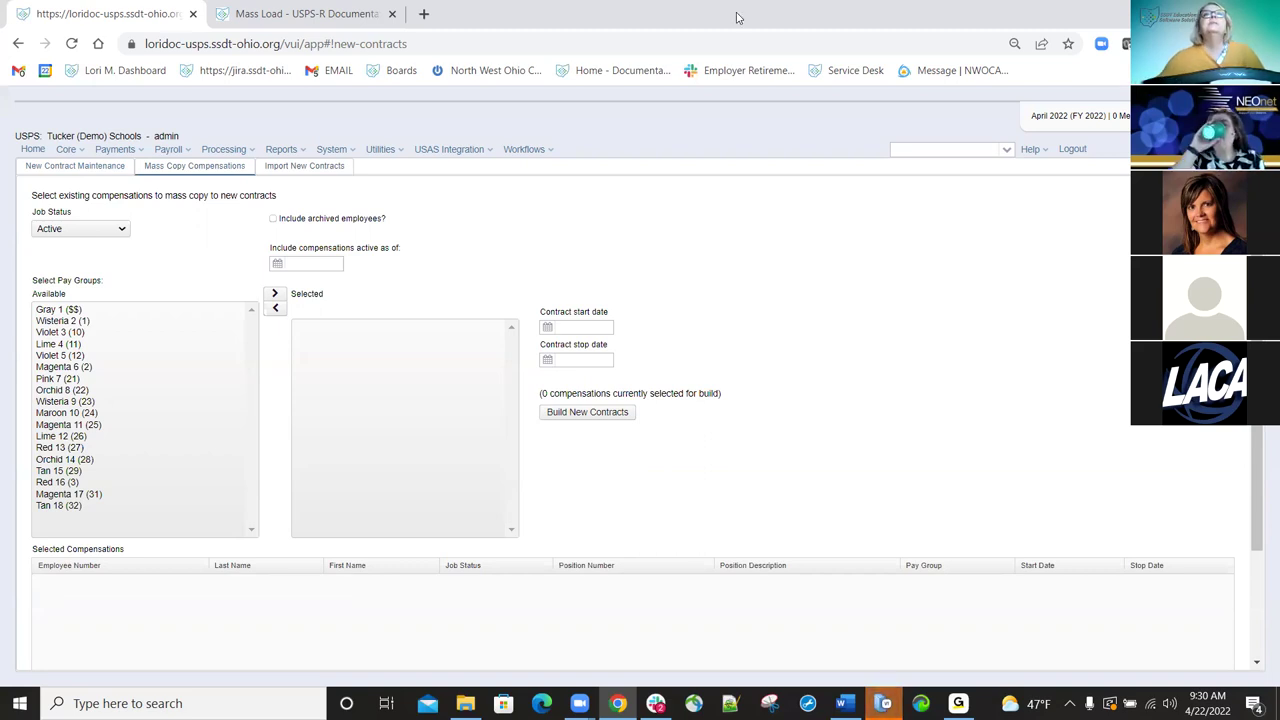
Switch to the SSDT Service Desk in Jira in a separate browser tab and search for issue uspsrfb-1083.
click(427, 16)
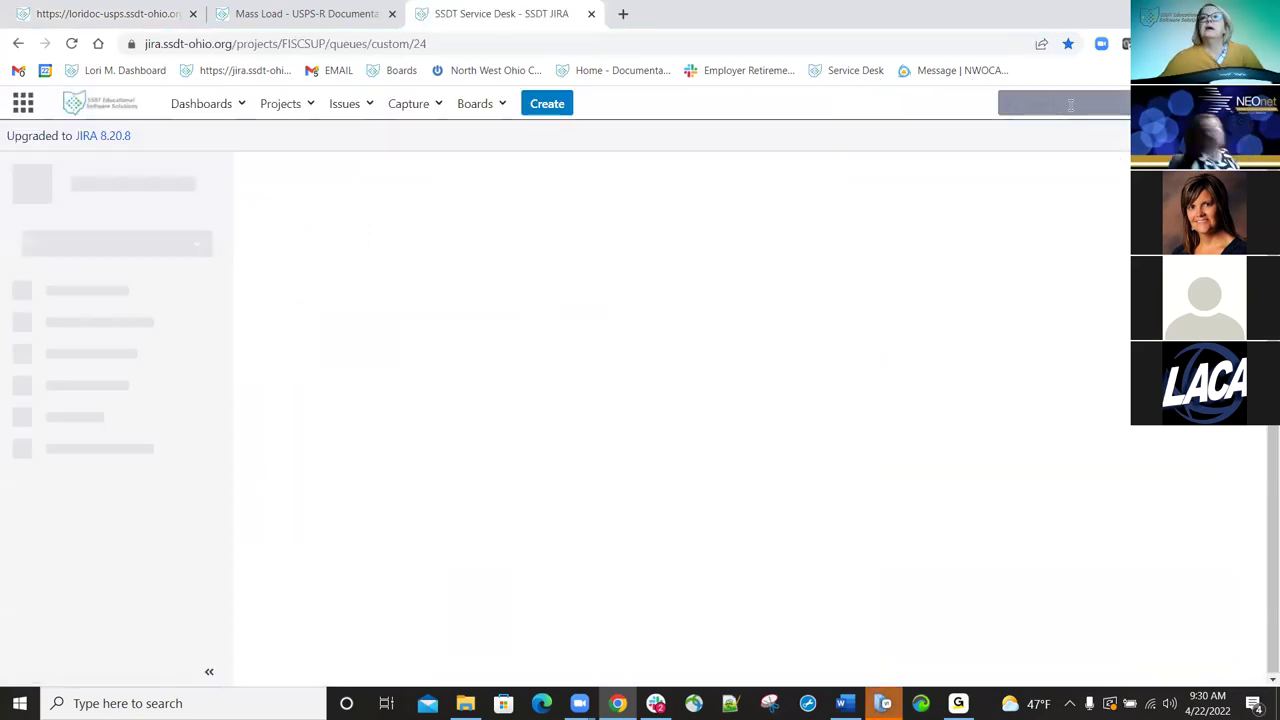
click(1070, 103)
text(usps)
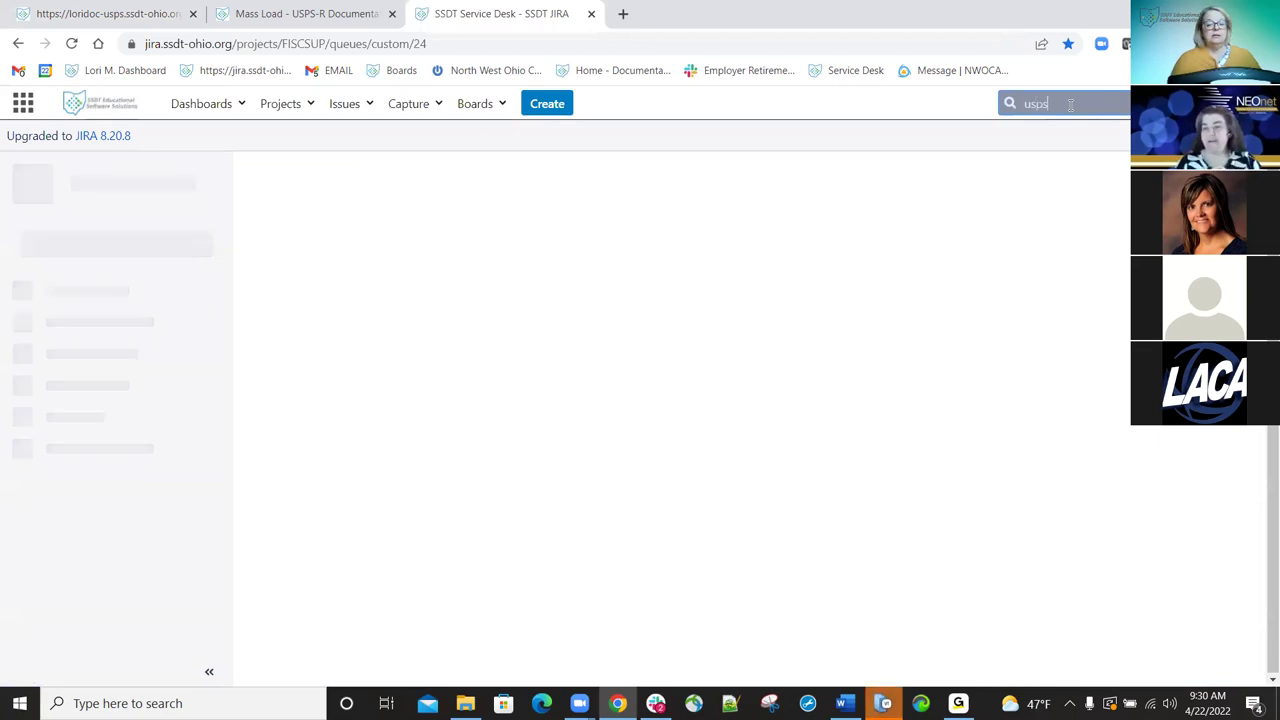
text(rfb)
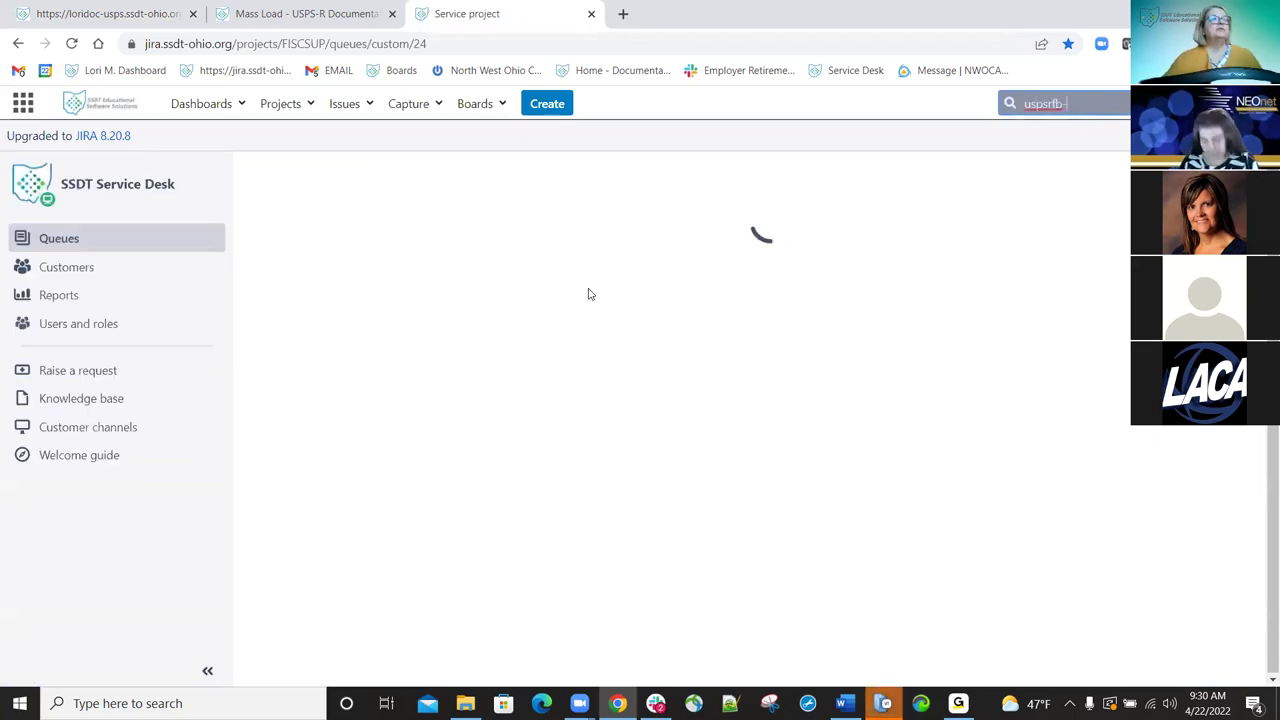
text(-)
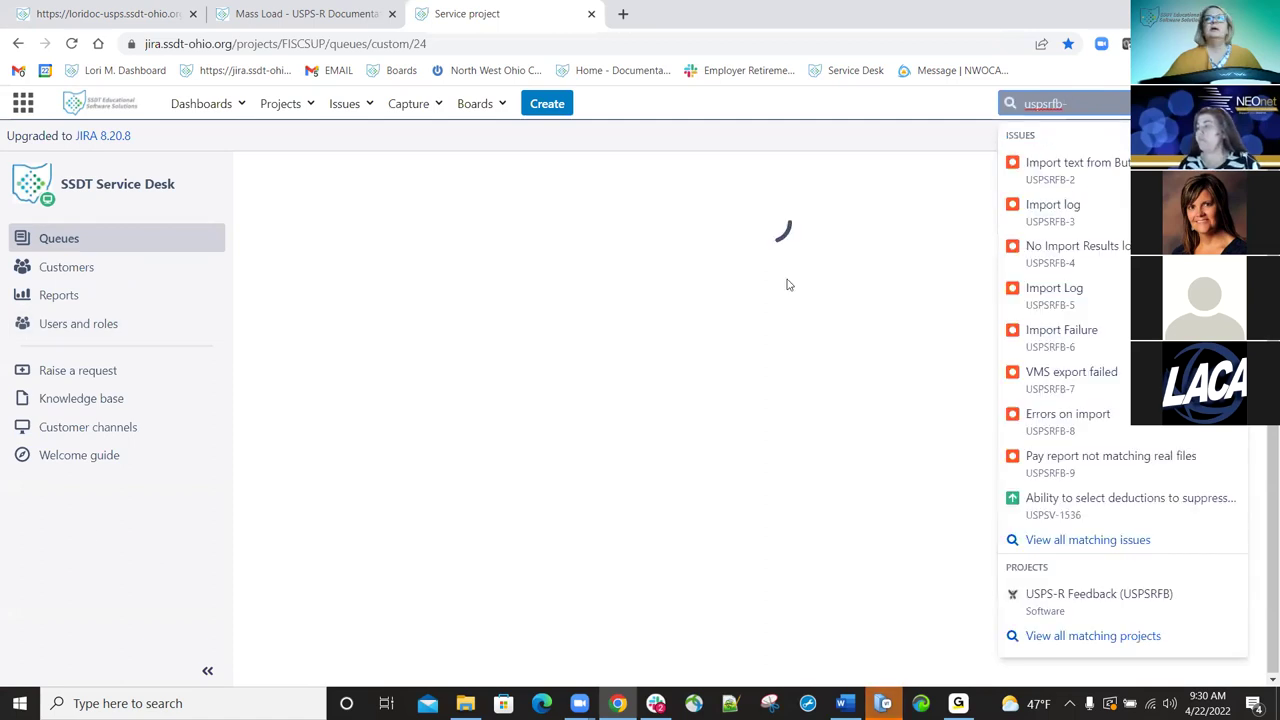
text(10)
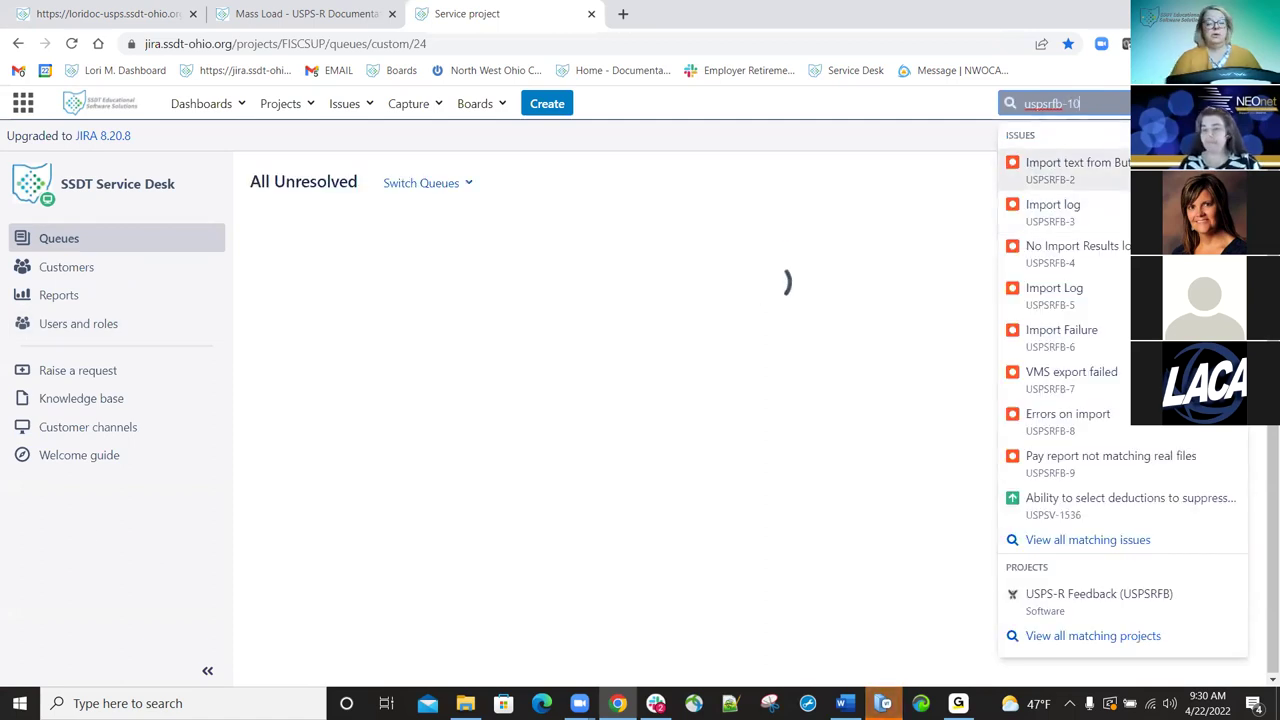
text(83)
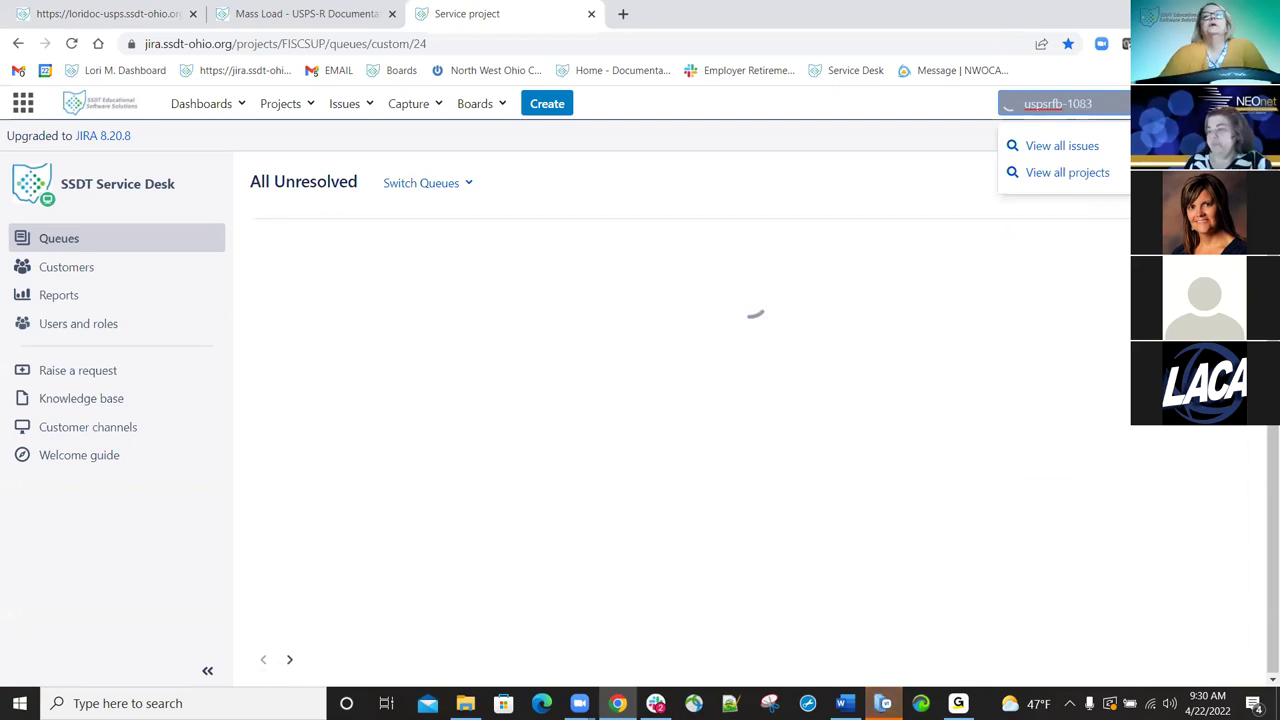
click(453, 558)
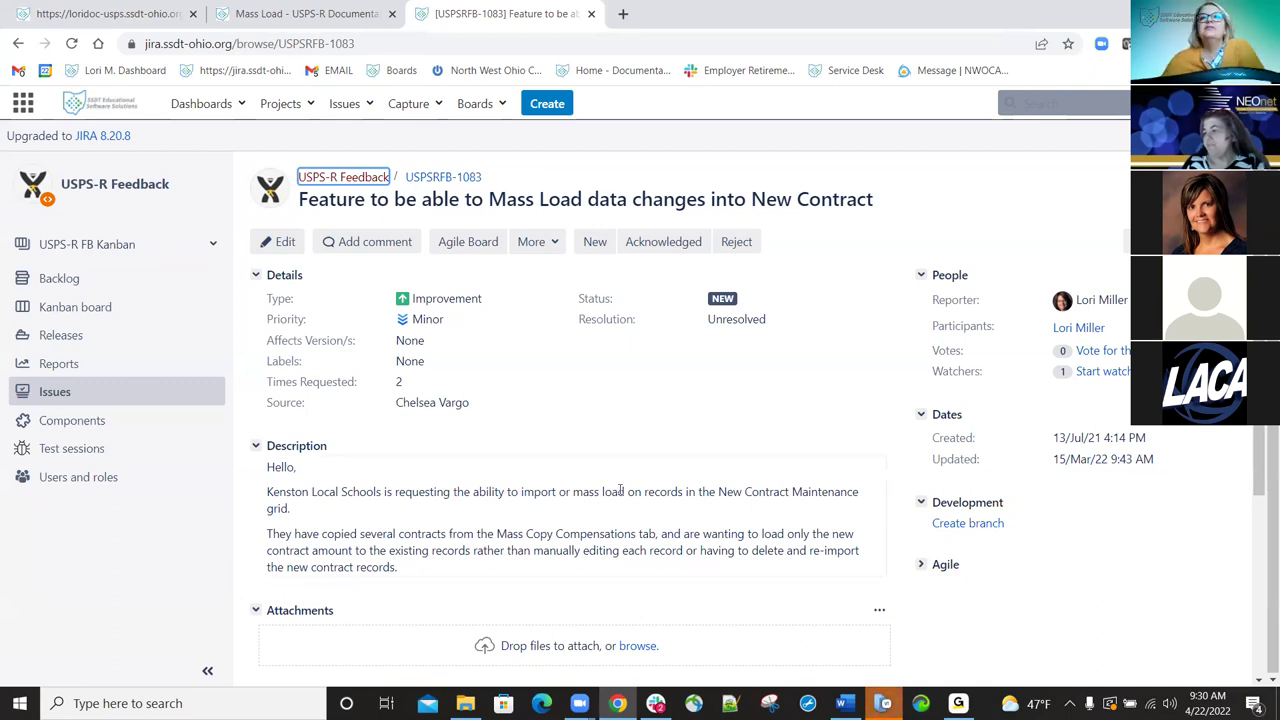
Read the description and linked issues of the New Contract mass load request, and switch back to USPS.
scroll(617, 455, down, 2)
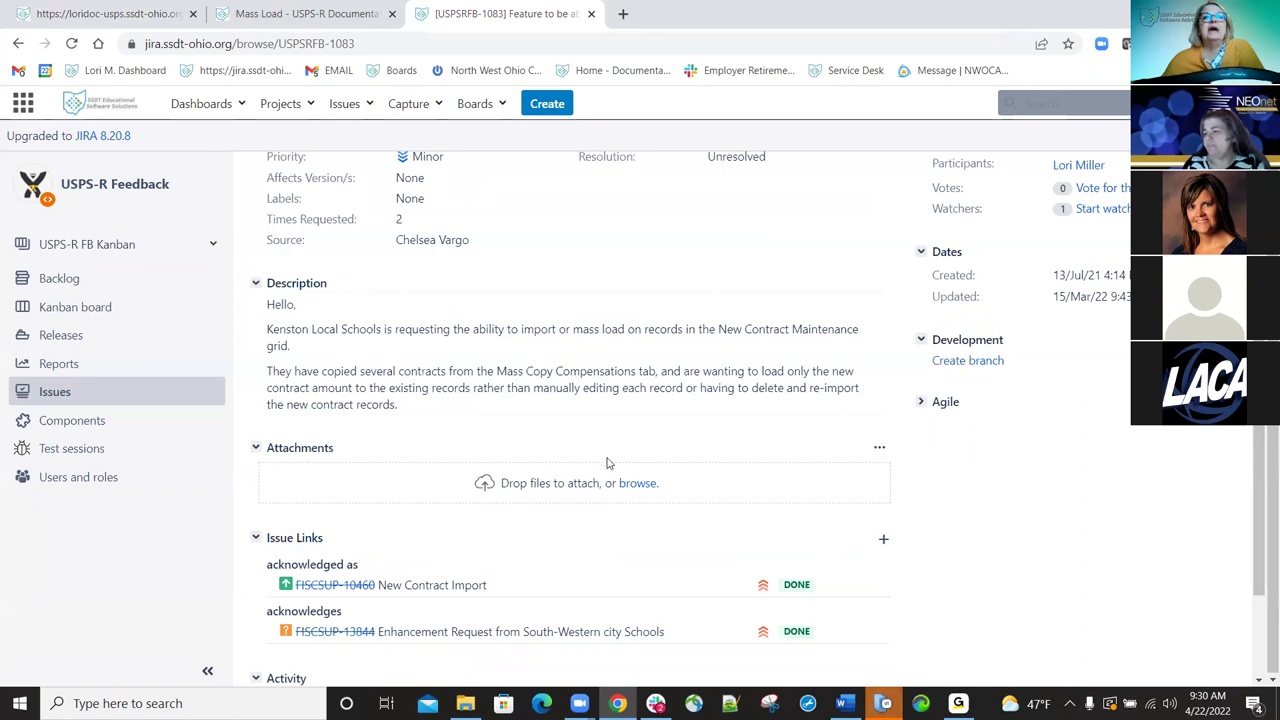
scroll(560, 533, down, 1)
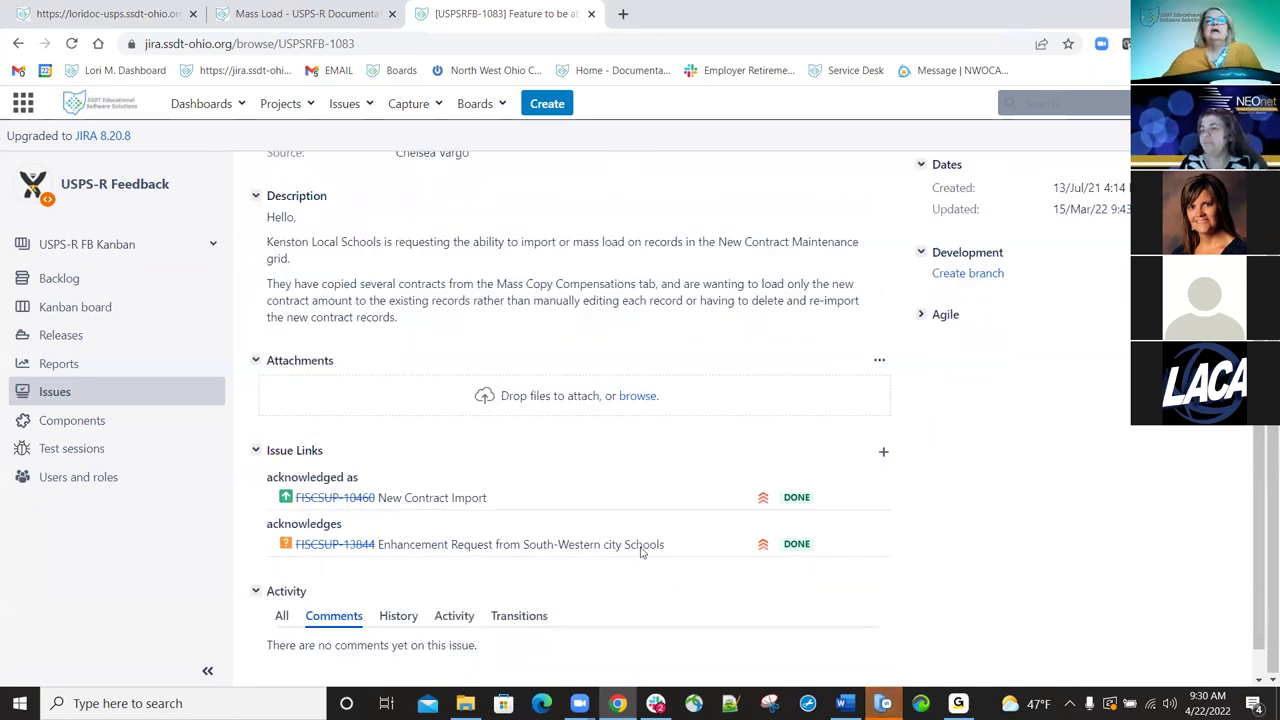
scroll(32, 604, up, 3)
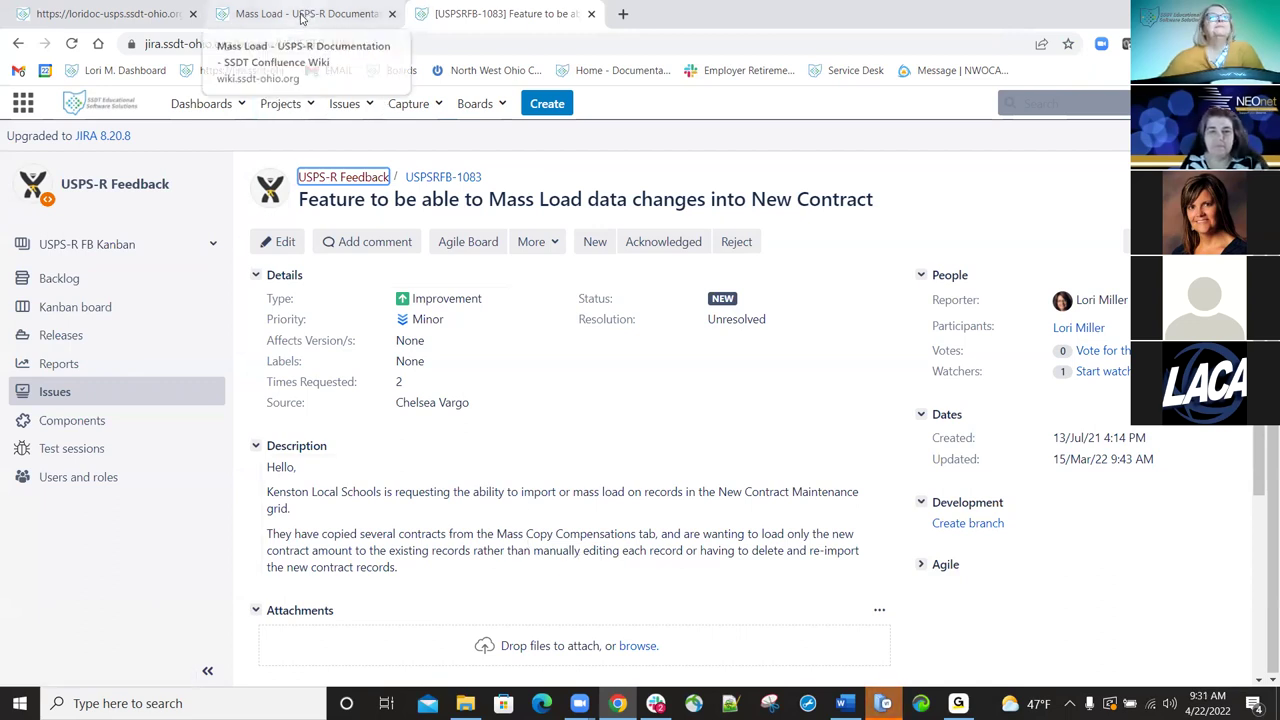
click(88, 20)
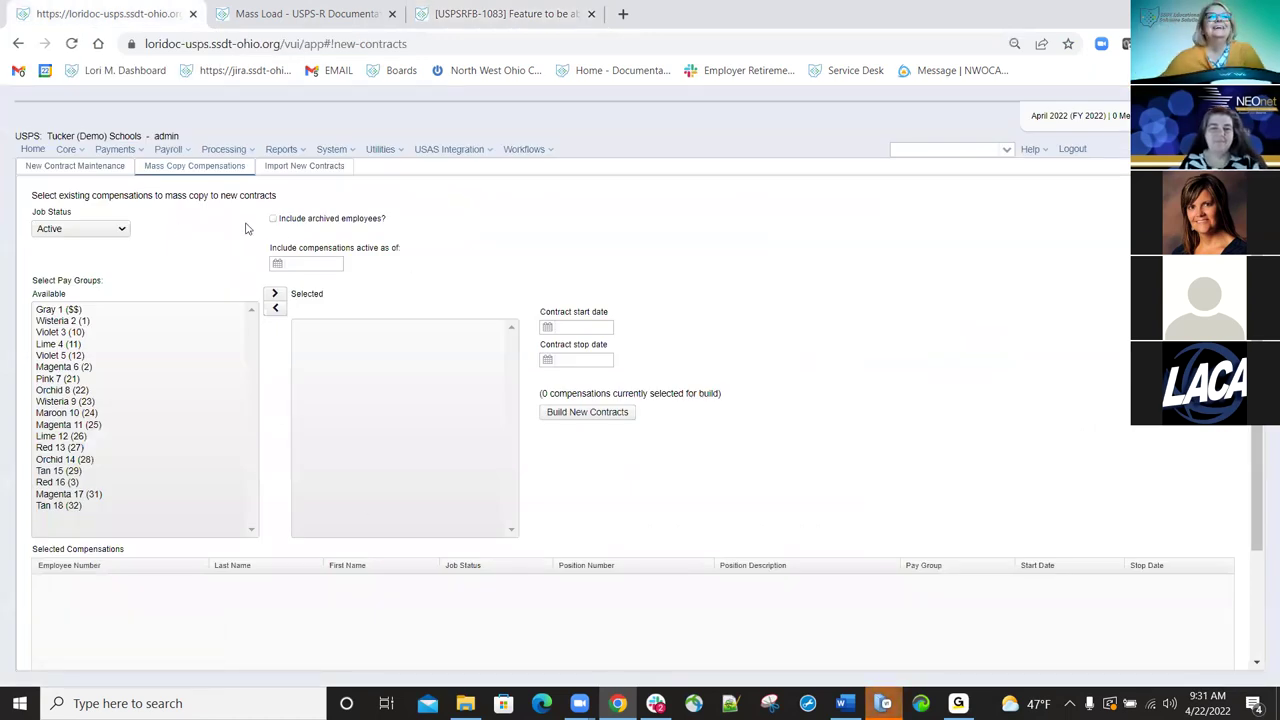
View the Import New Contracts options for importing a contract file in USPS.
scroll(206, 412, down, 1)
scroll(206, 410, up, 1)
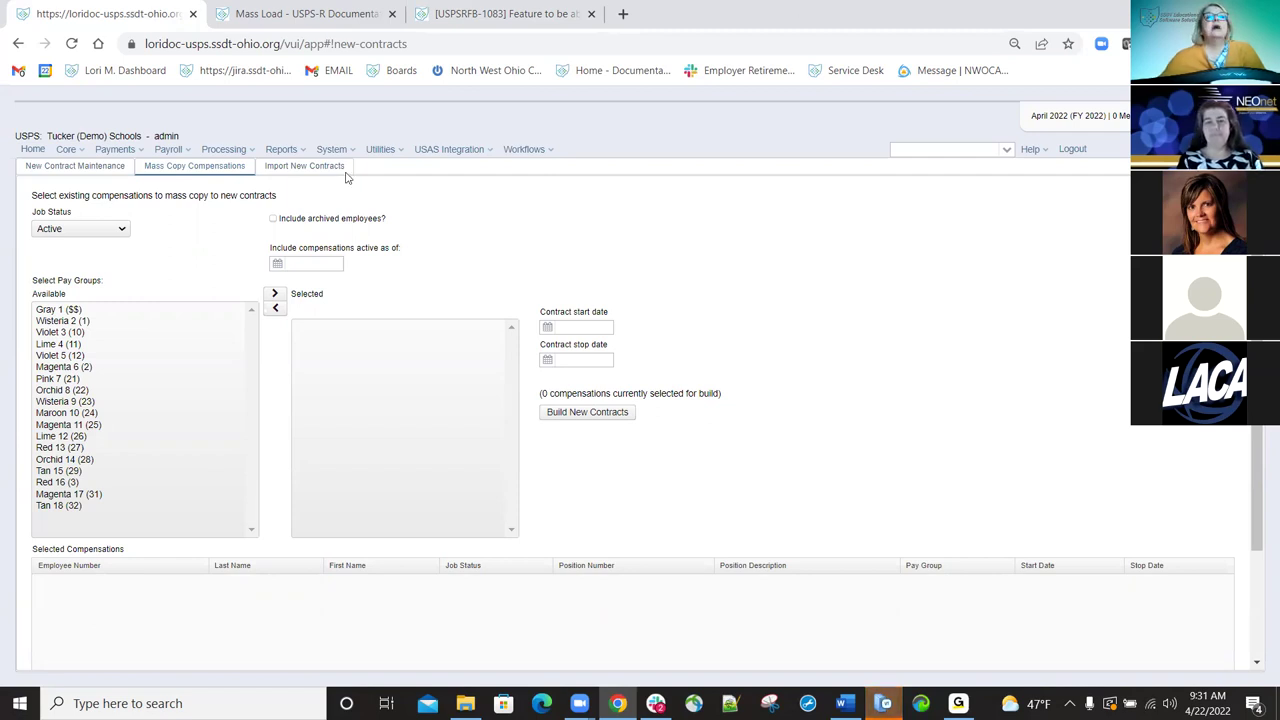
click(293, 170)
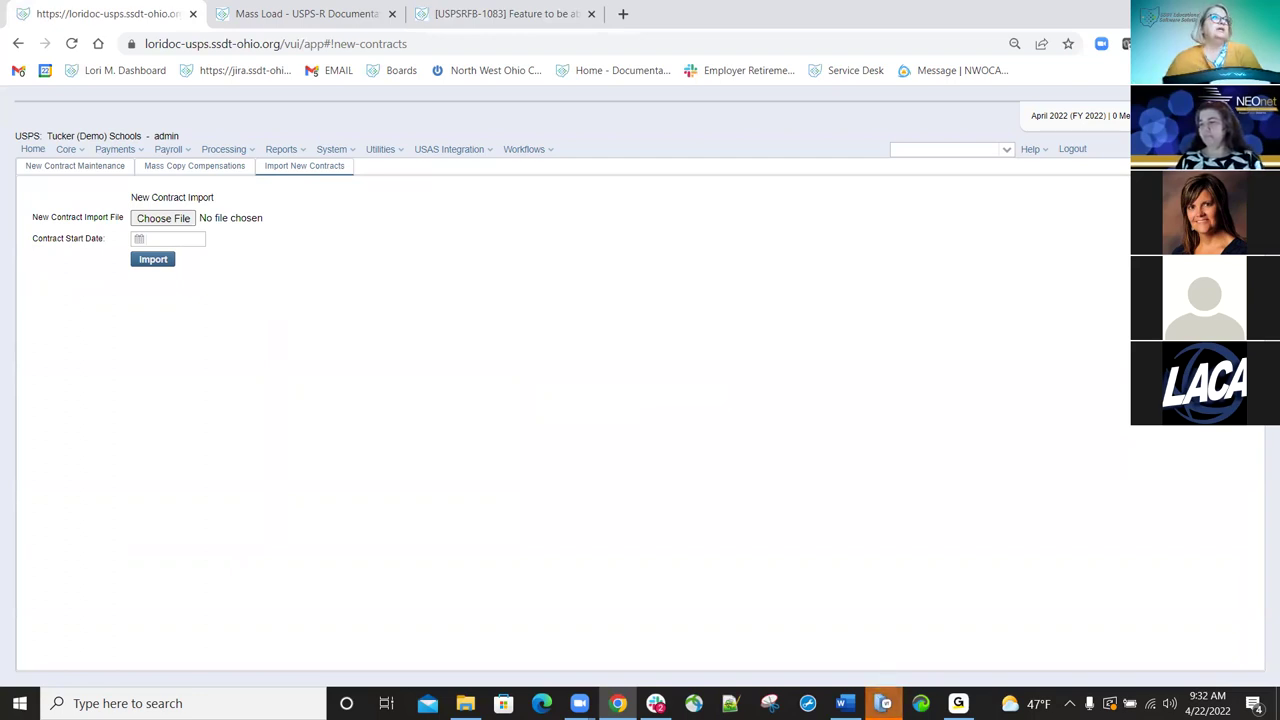
Open the Public Shared USPS-R Reports Library from the USPS help resources and locate the FYE-Based Reports.
click(1040, 152)
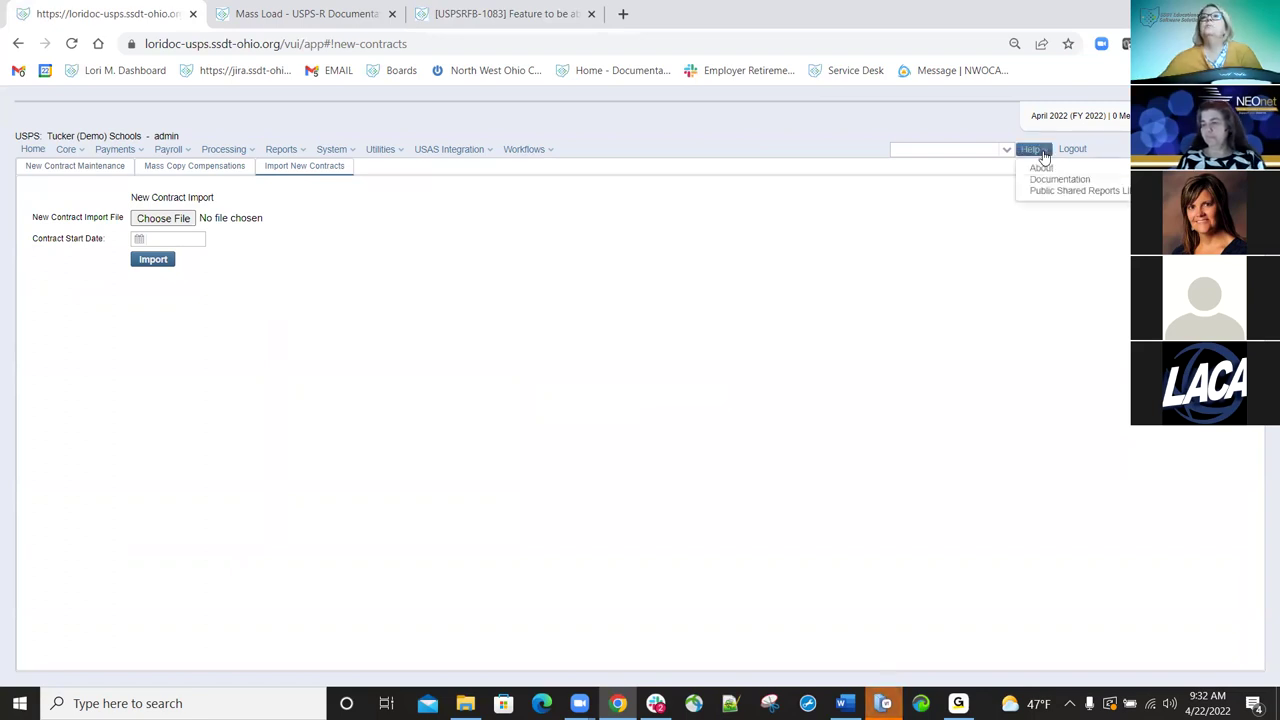
click(1056, 192)
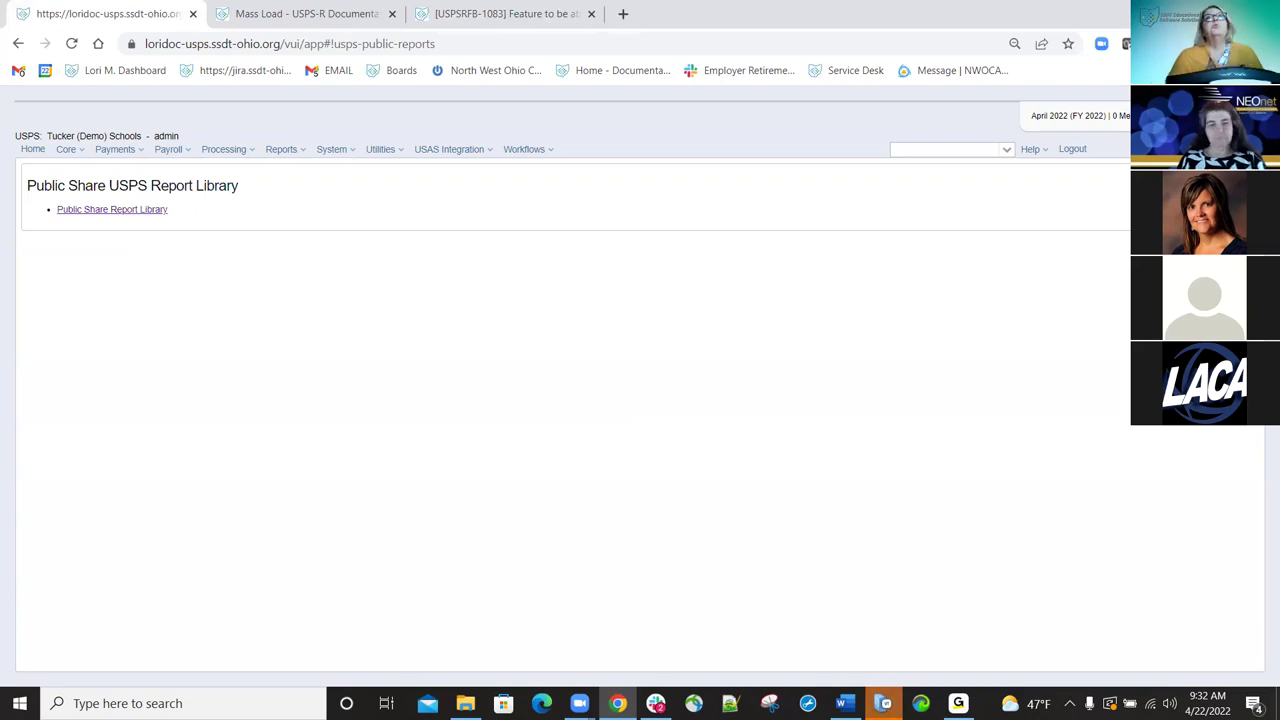
click(105, 214)
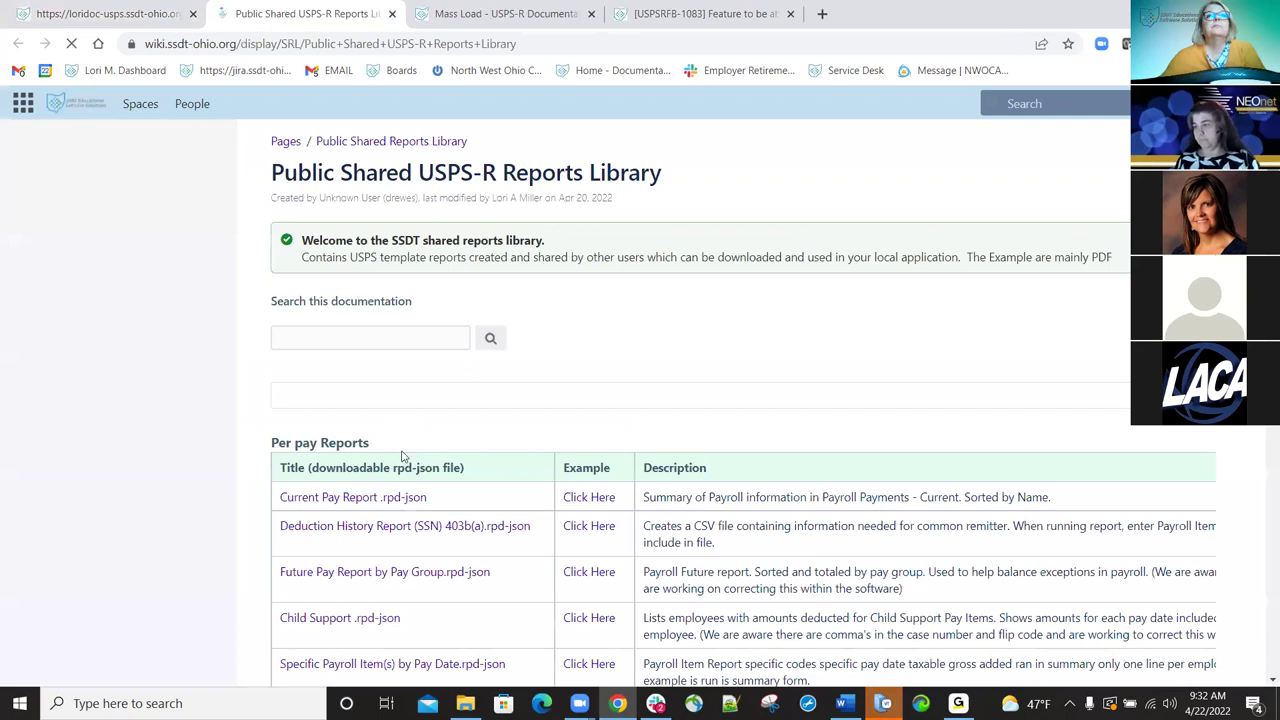
scroll(326, 272, down, 8)
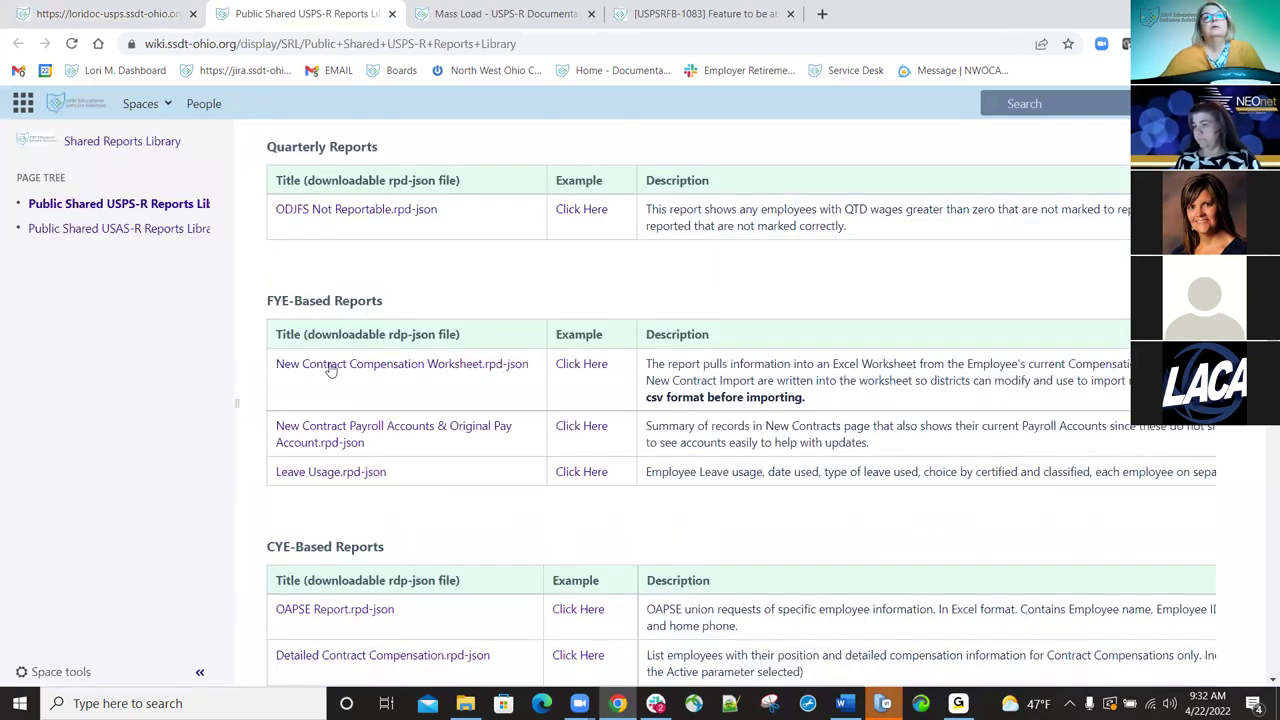
Preview the example of the New Contract Compensation Worksheet report and open the downloaded workbook in Excel.
right_click(577, 367)
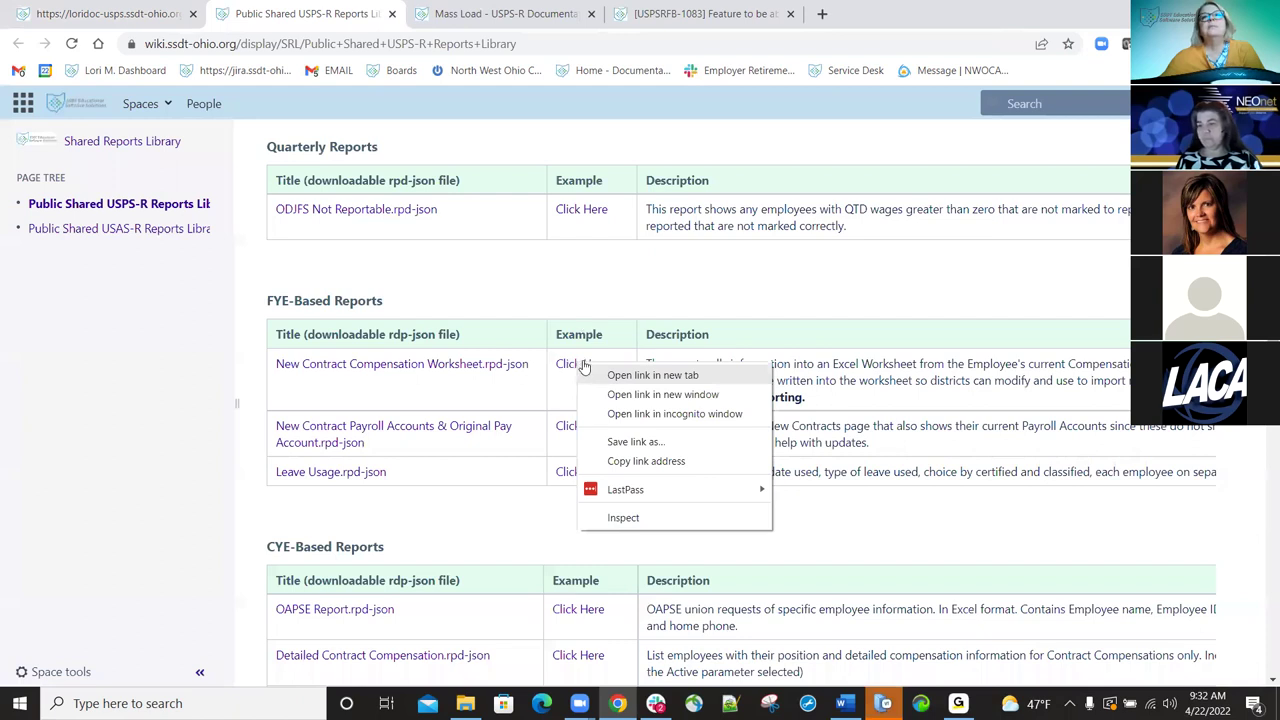
key(Escape)
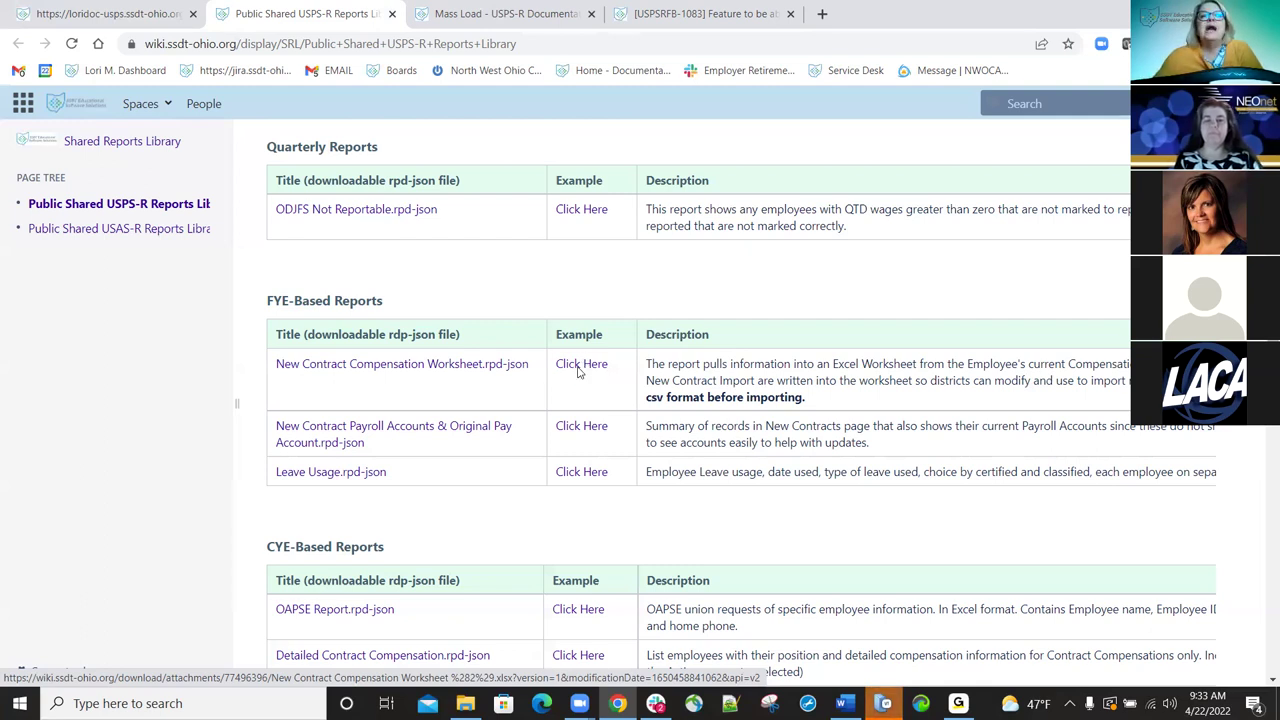
click(578, 368)
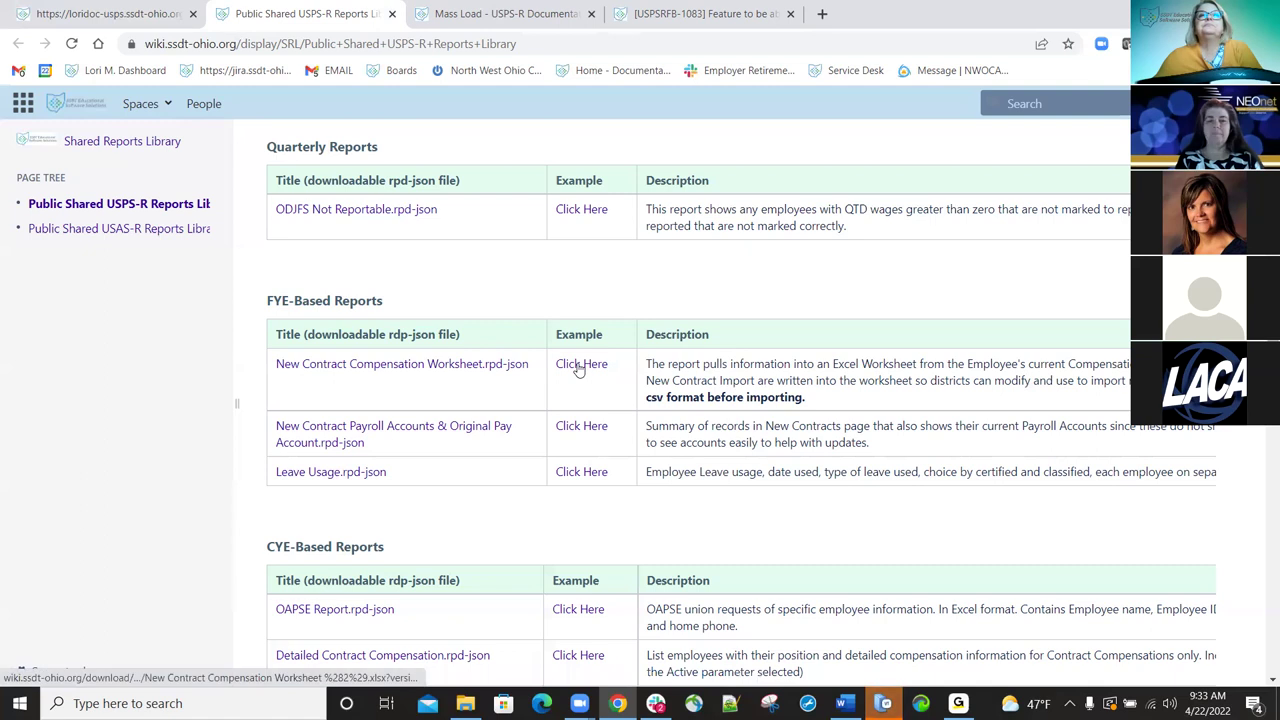
click(578, 368)
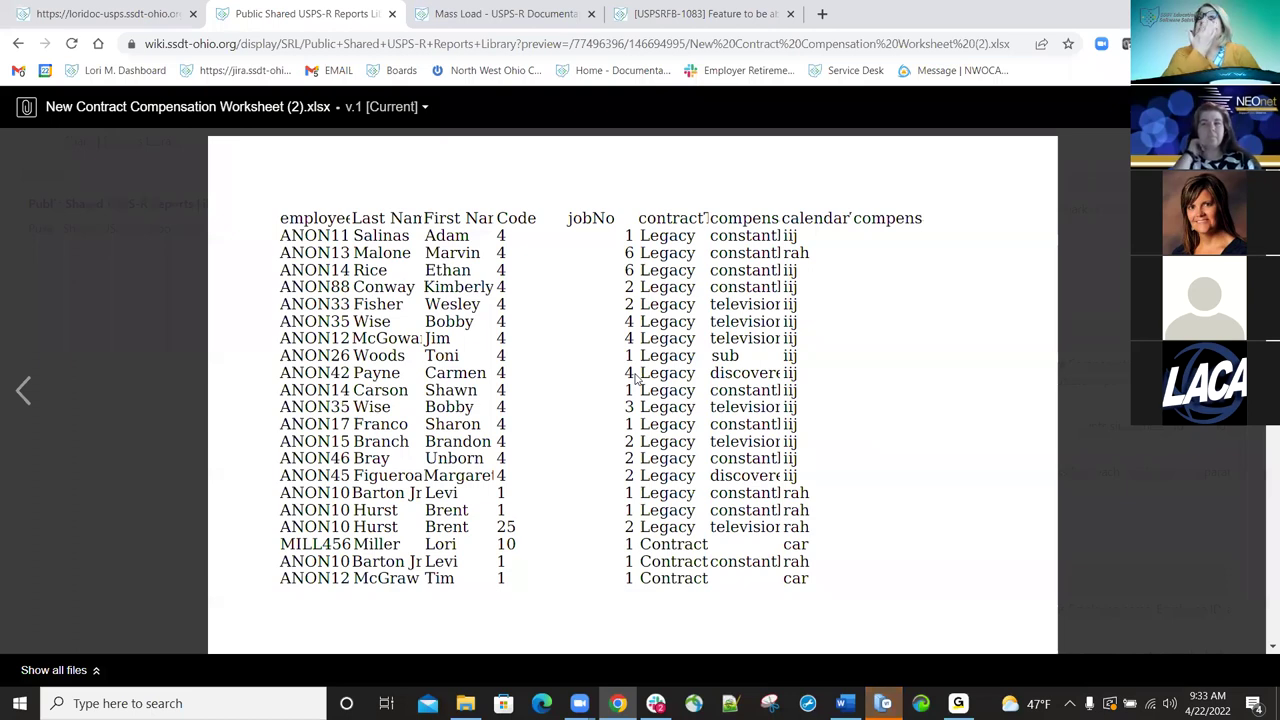
key(Escape)
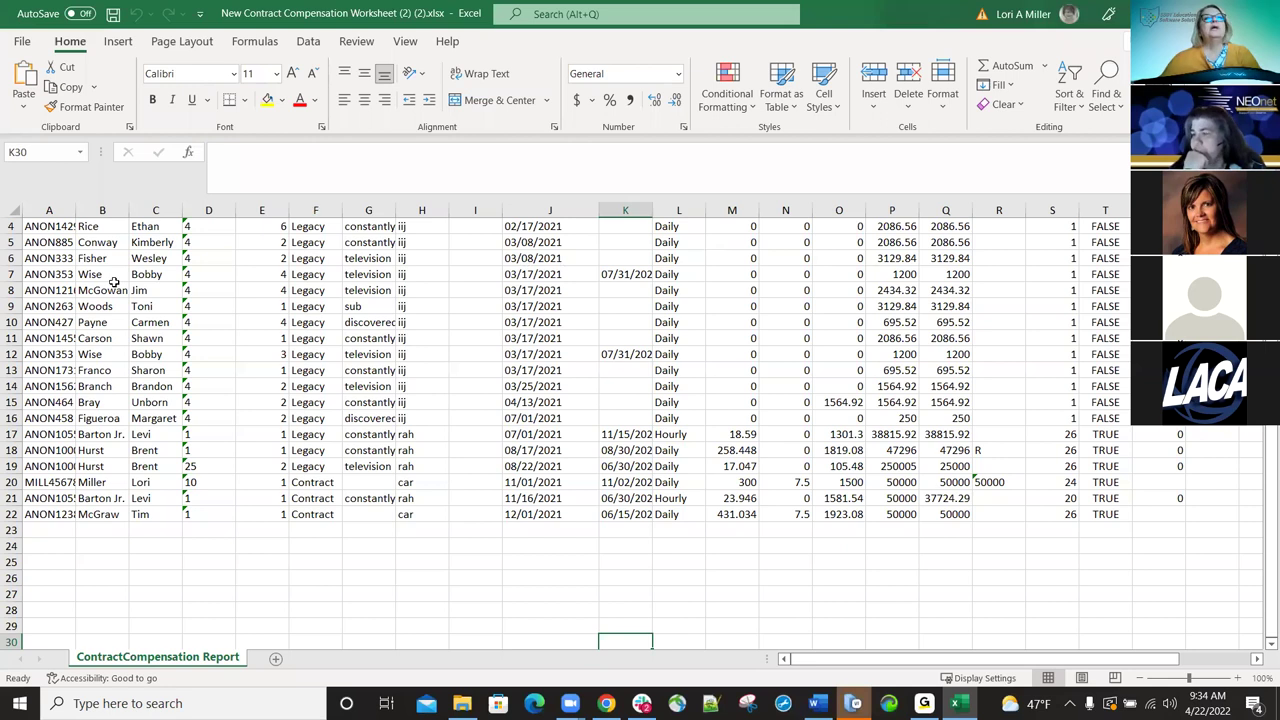
Delete row 3 from the ContractCompensation Report worksheet.
scroll(28, 270, up, 1)
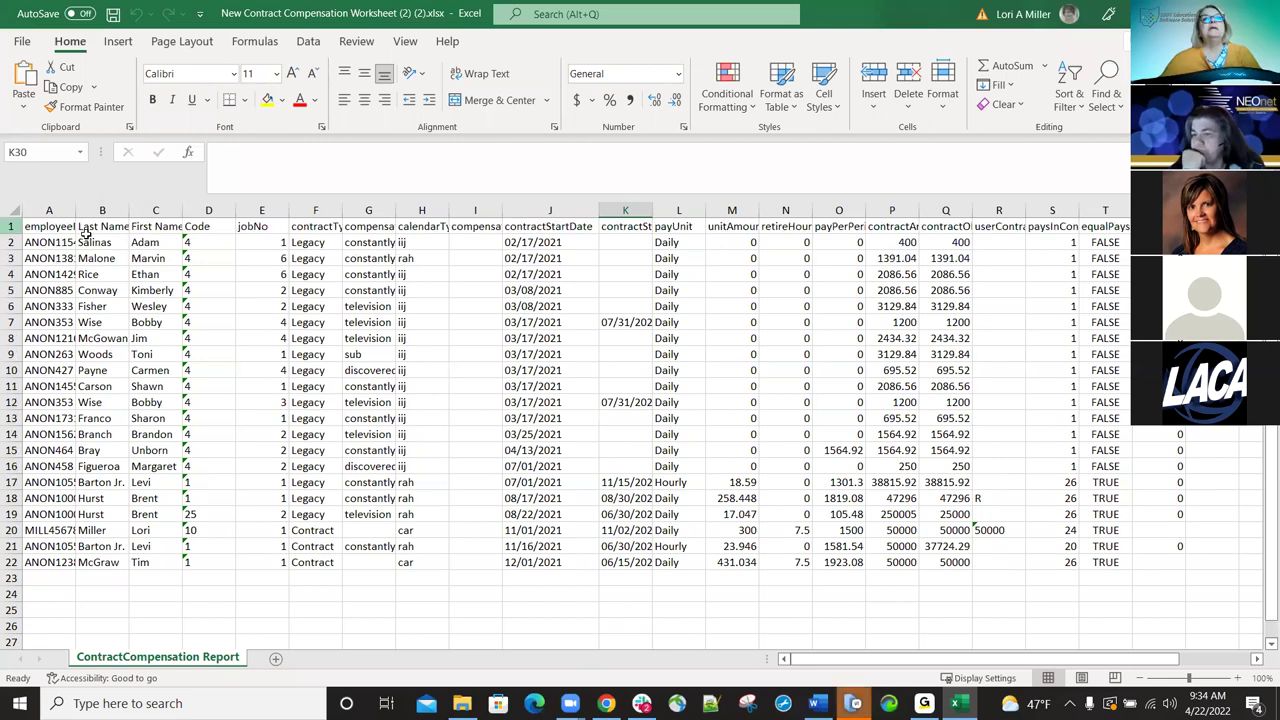
click(10, 258)
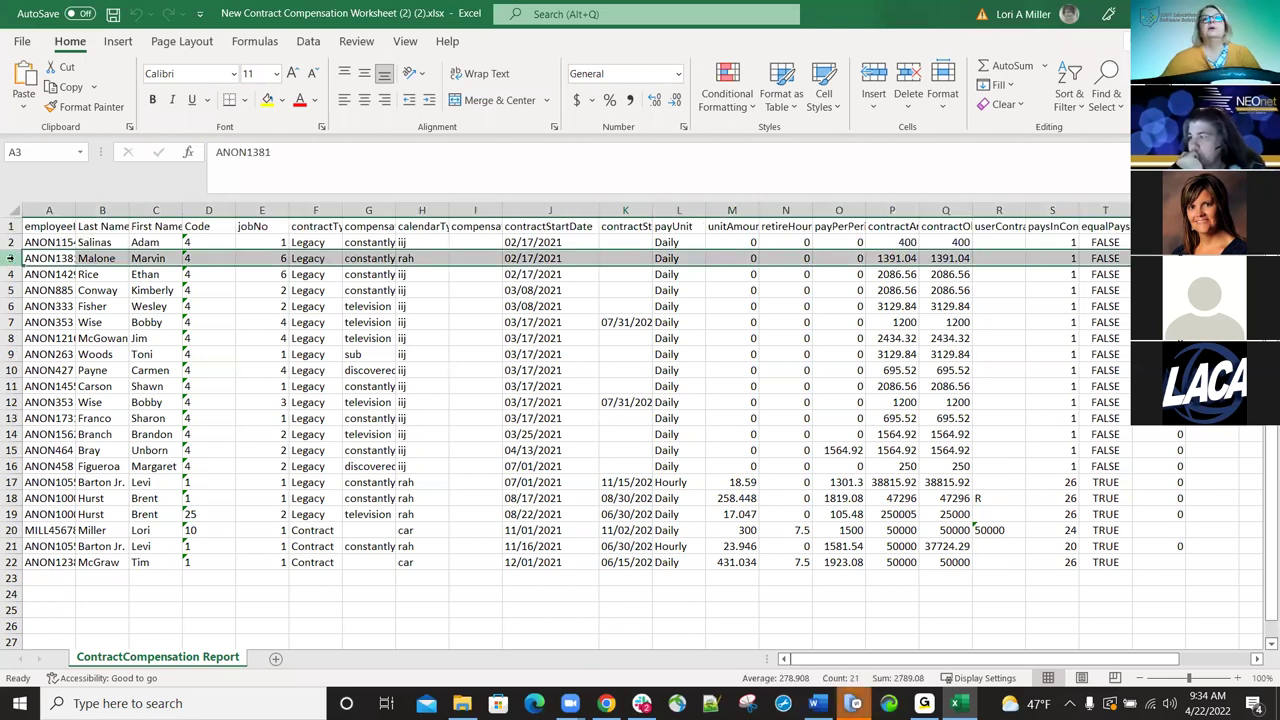
right_click(12, 258)
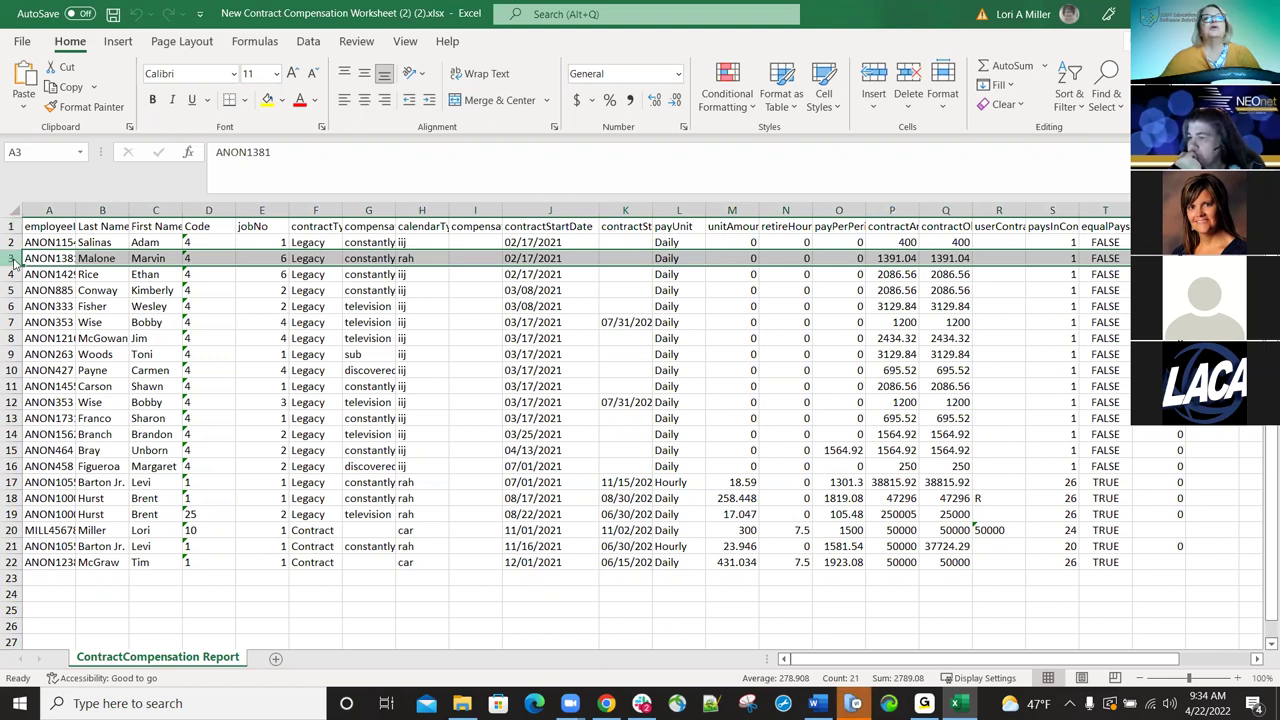
click(62, 424)
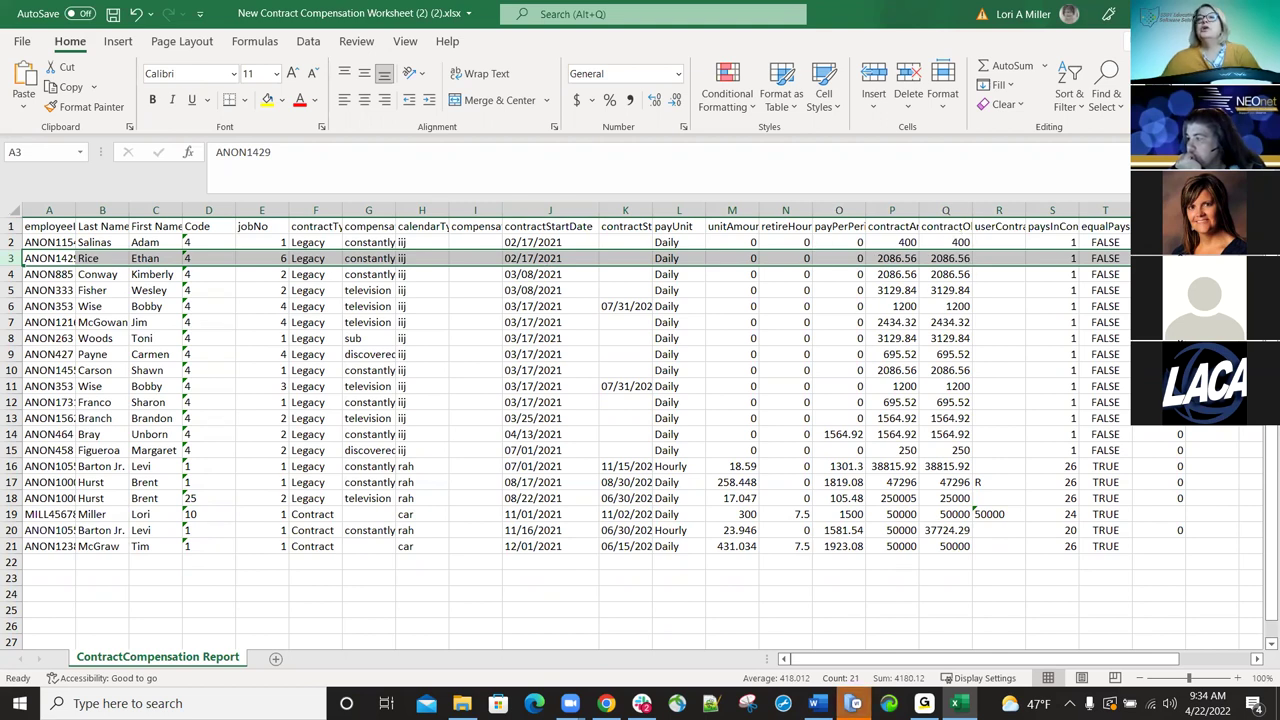
Review the remaining columns of the compensation worksheet and close the workbook without saving the changes.
drag(867, 660, 887, 622)
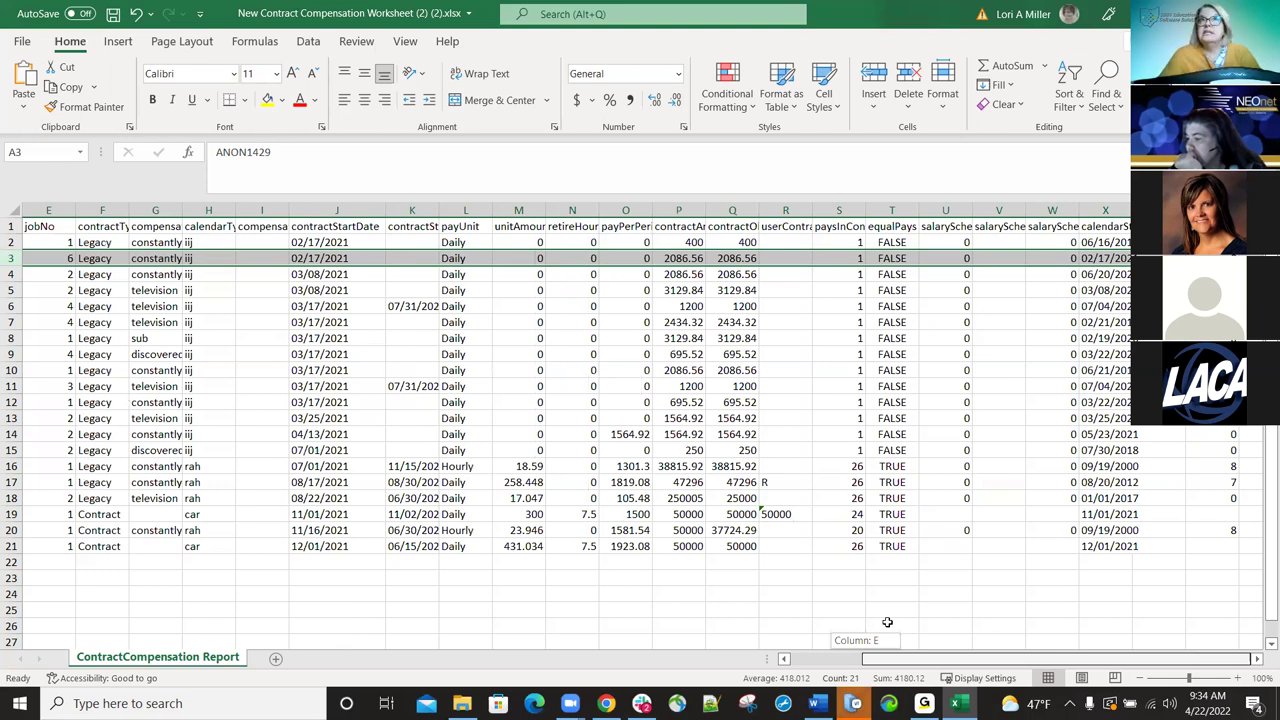
drag(887, 622, 887, 622)
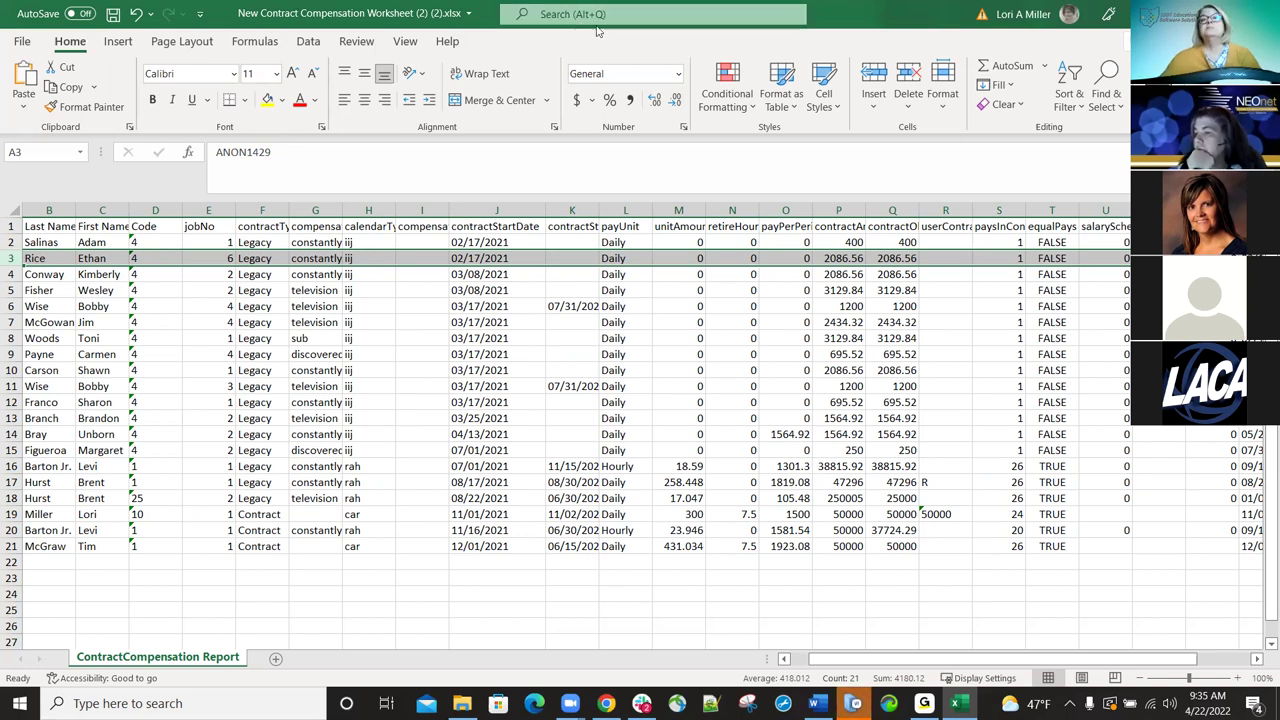
key(ctrl+w)
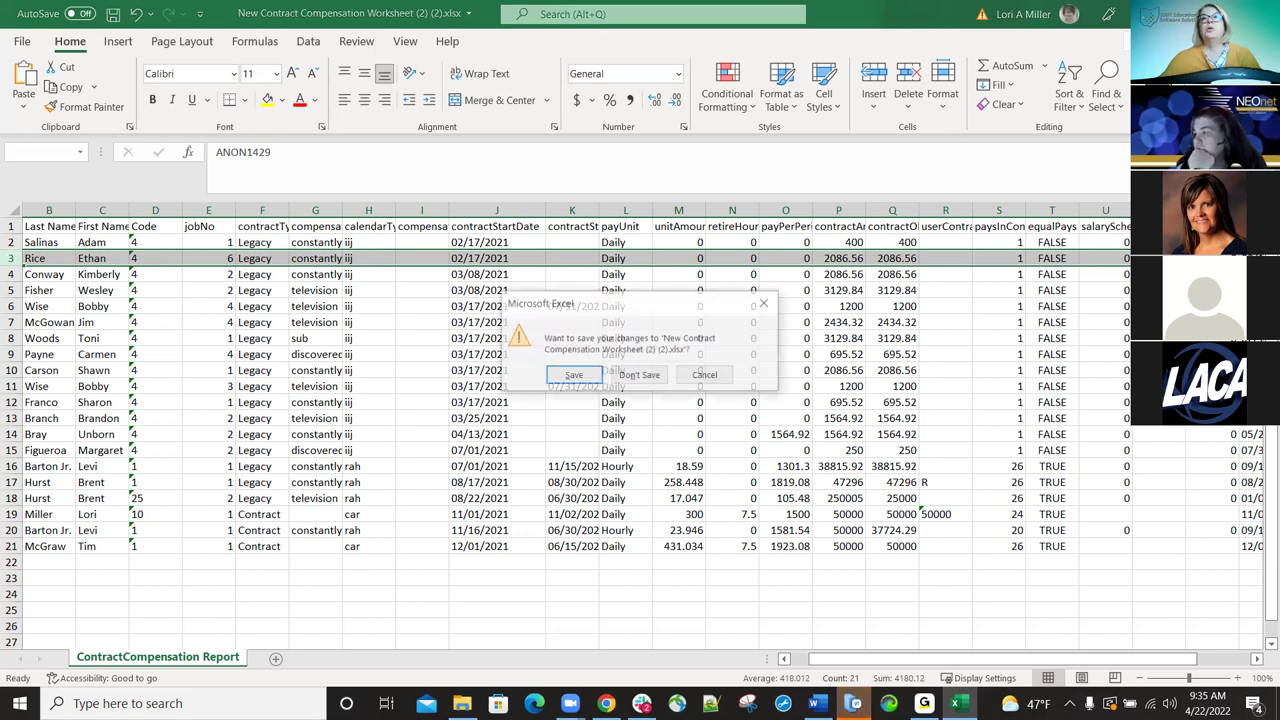
click(640, 377)
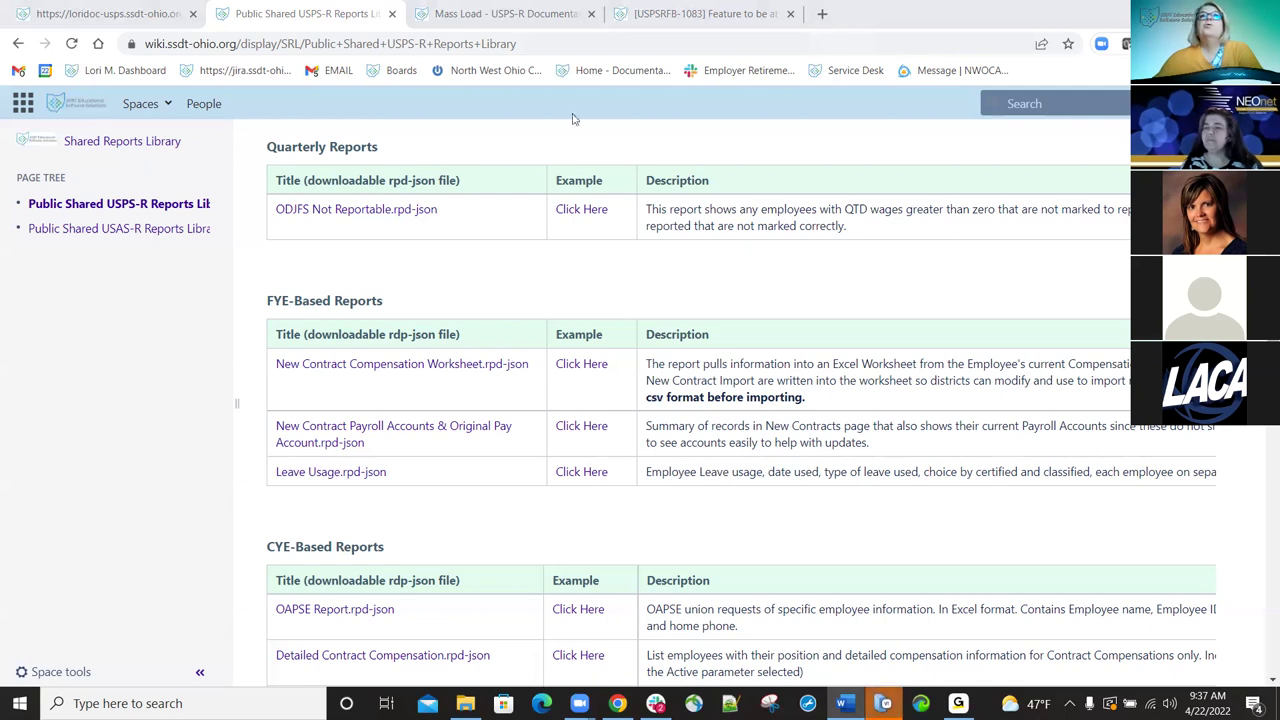
Open the New Contracts page in the Processing section of the USPS-R Documentation wiki.
click(626, 74)
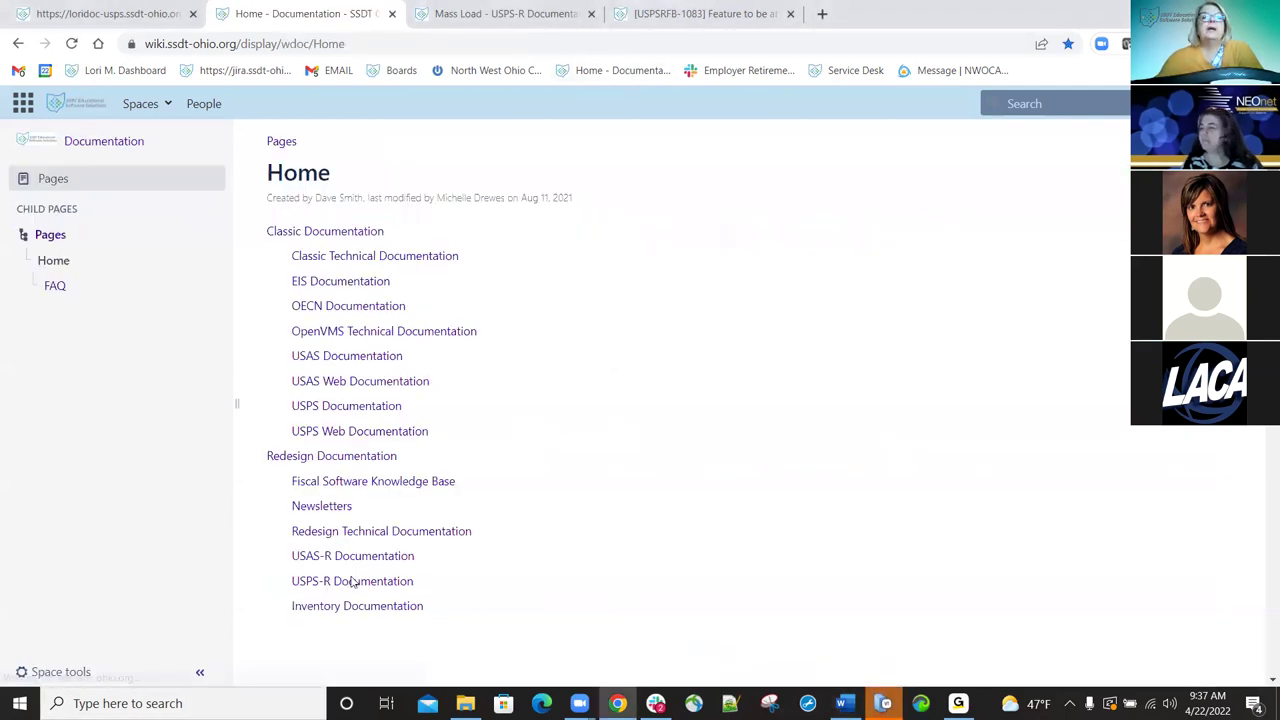
click(352, 581)
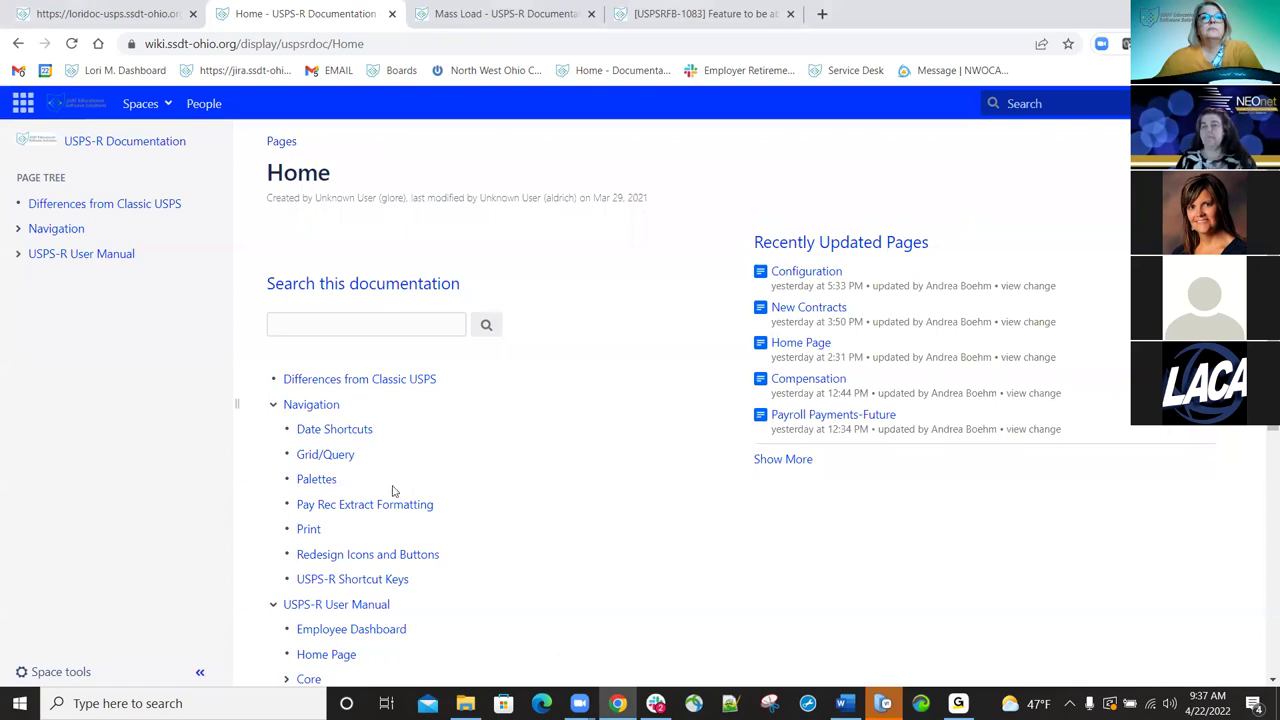
scroll(300, 500, down, 3)
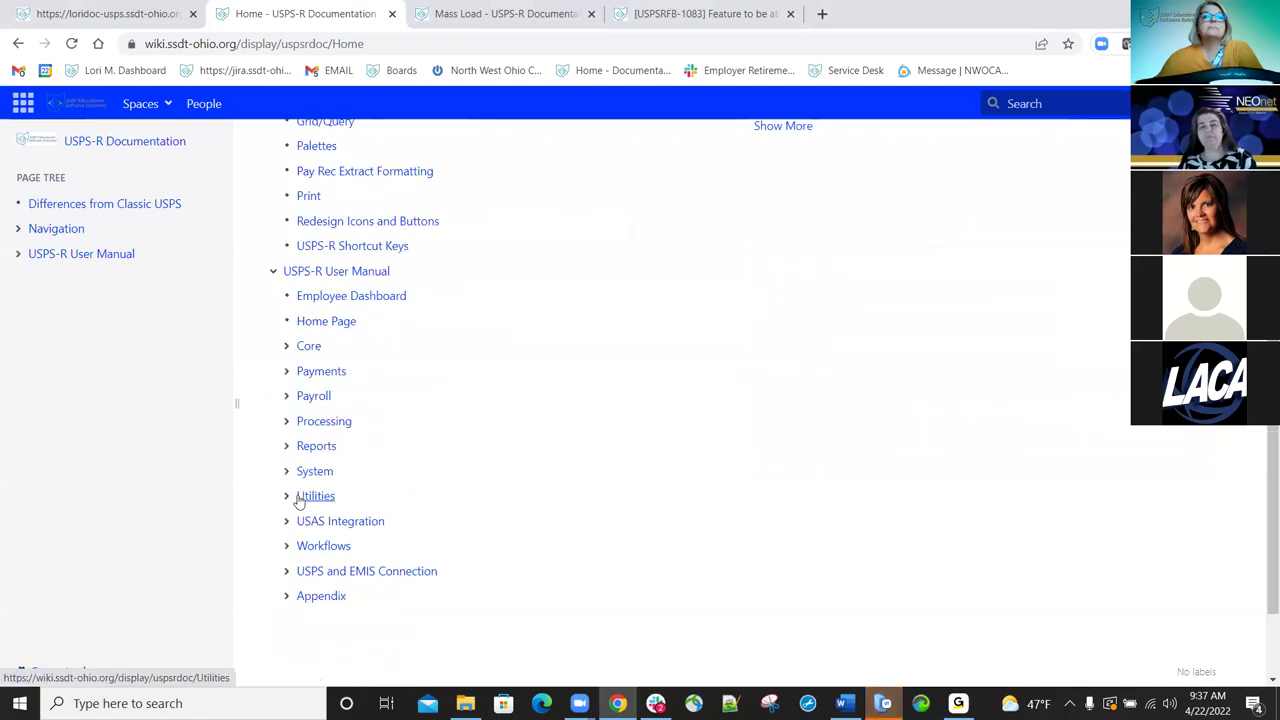
click(287, 497)
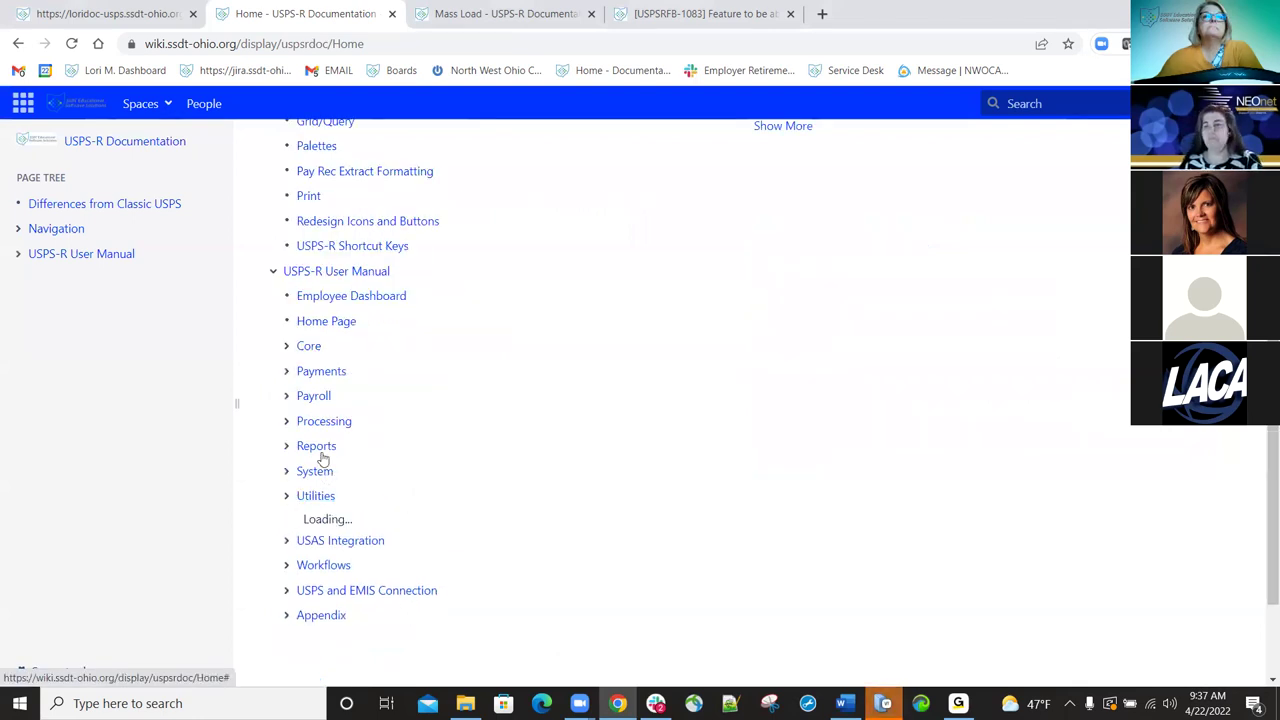
scroll(330, 440, down, 1)
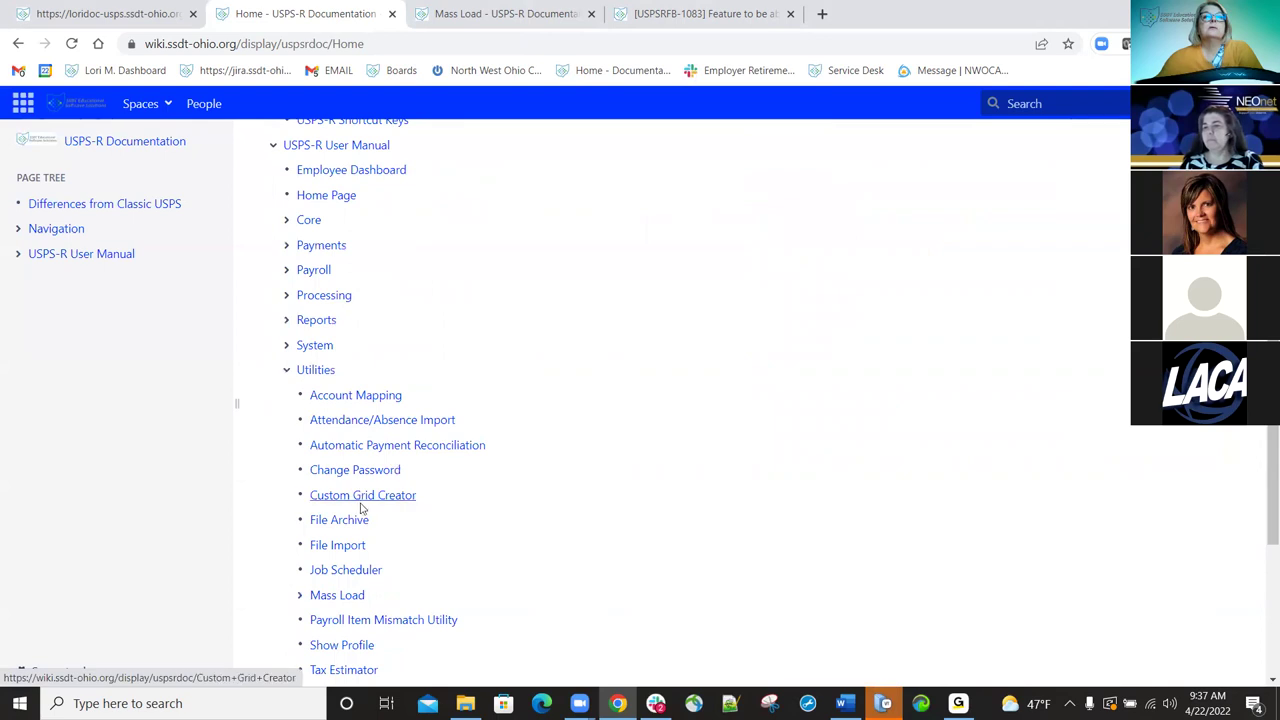
click(288, 372)
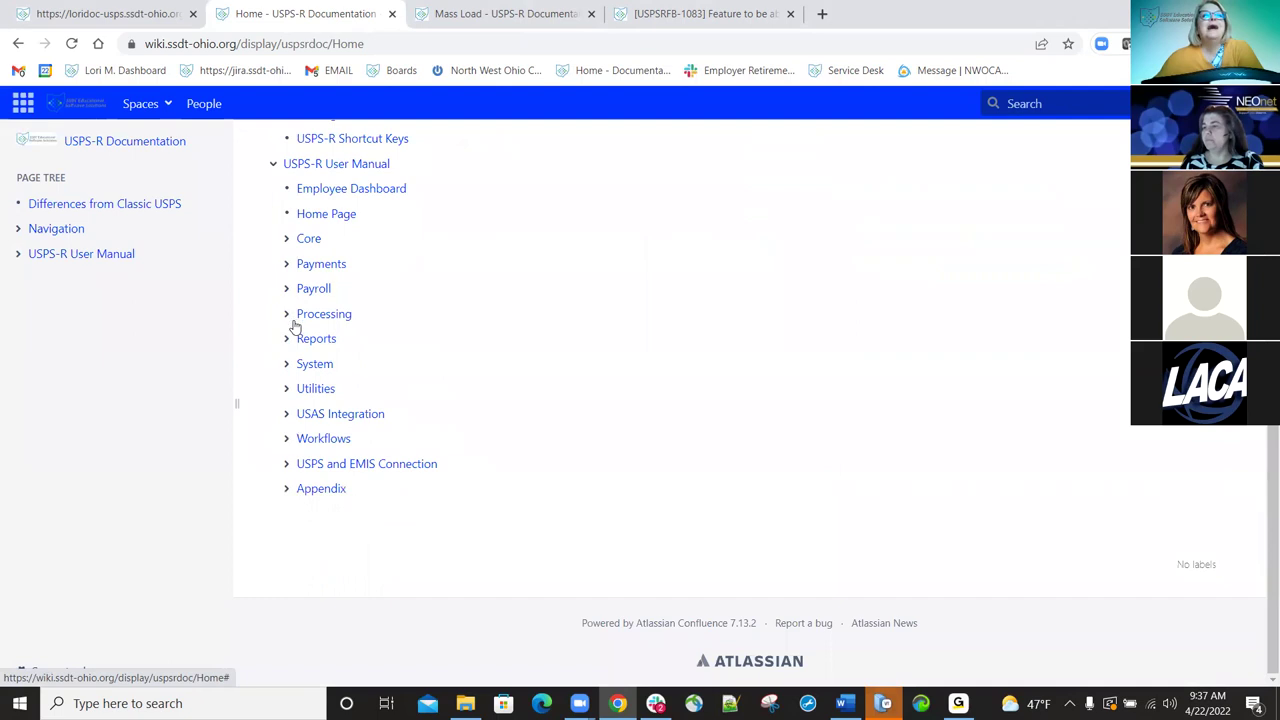
click(290, 316)
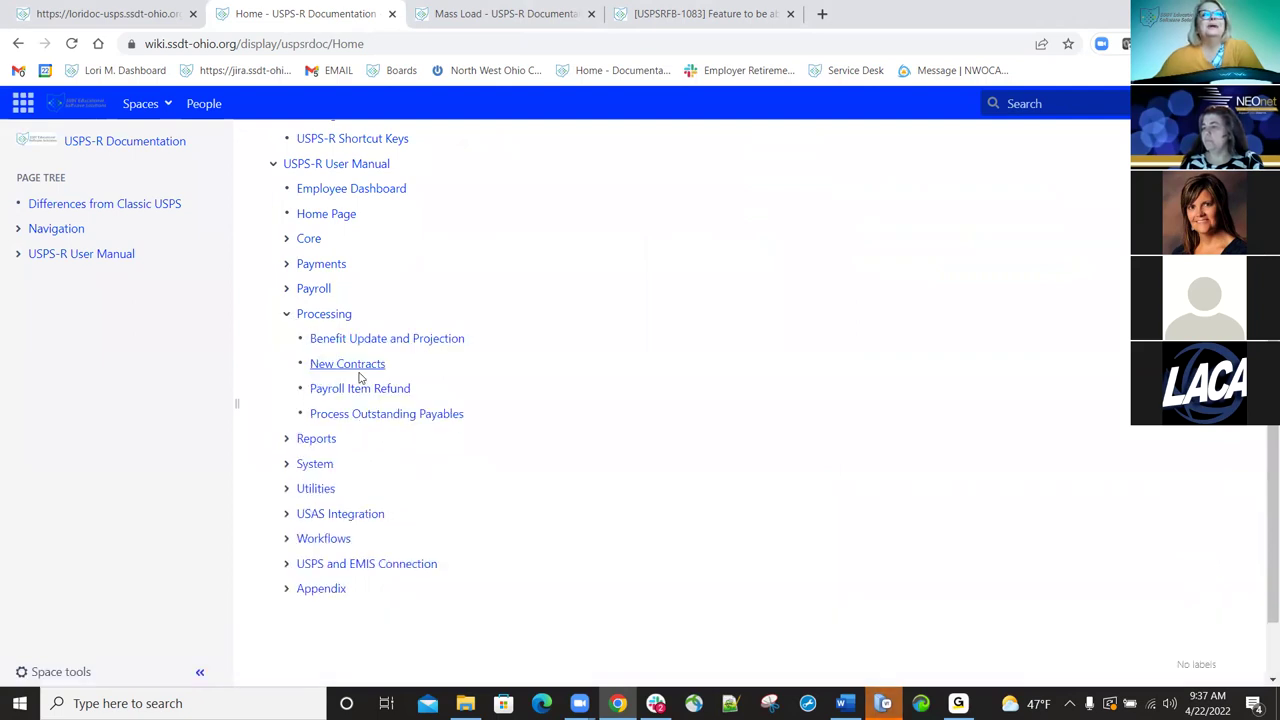
click(366, 367)
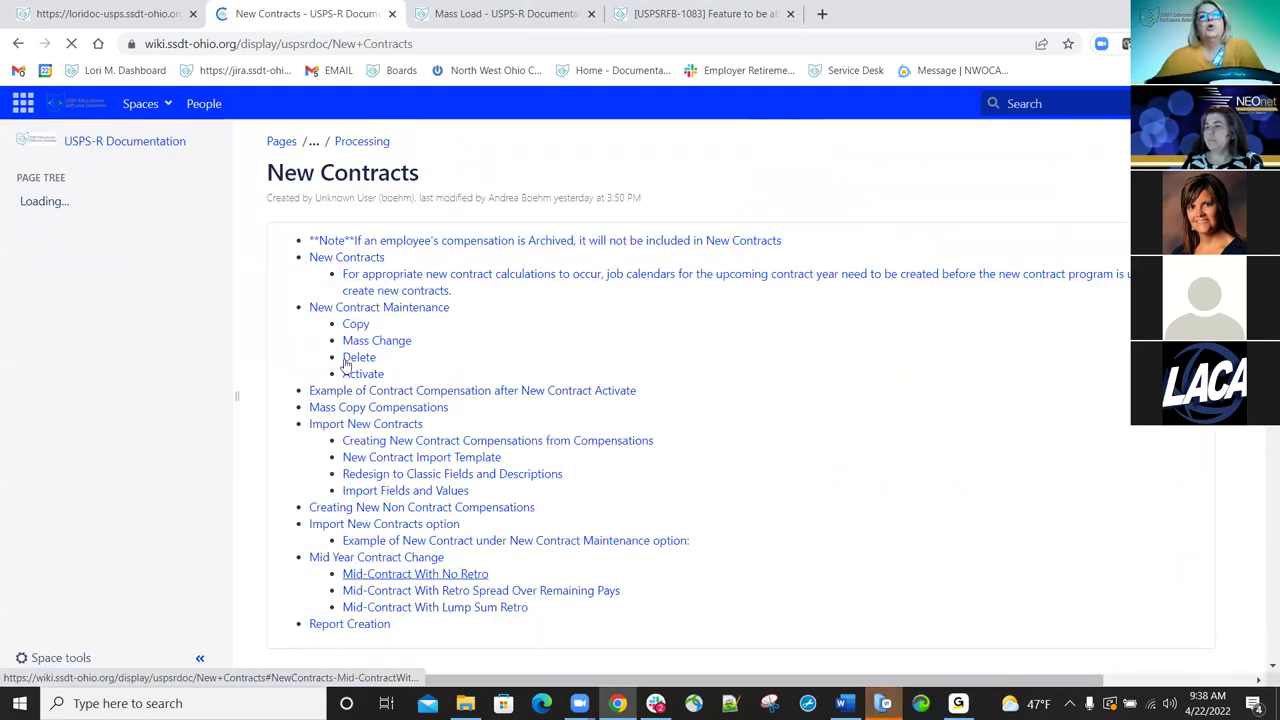
Read the documentation on importing new contracts, including Import Fields and Values and the Redesign to Classic field table.
scroll(421, 362, down, 3)
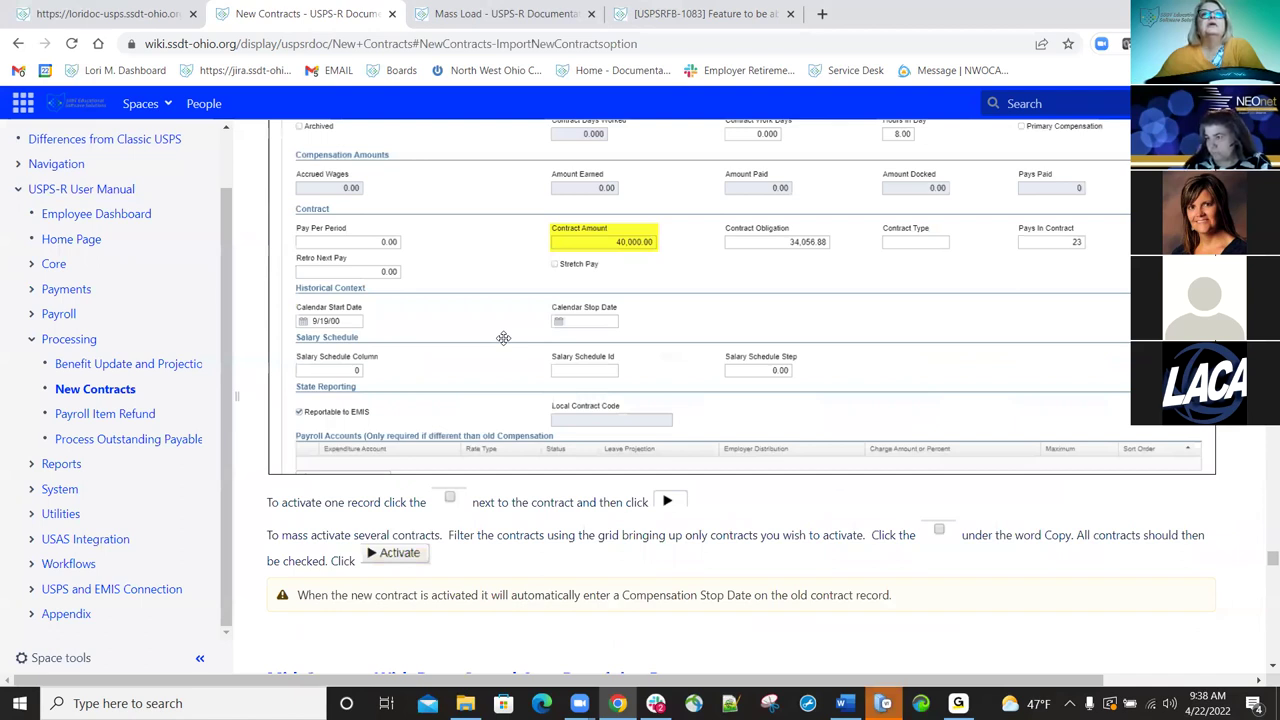
scroll(503, 338, up, 10)
scroll(505, 343, up, 5)
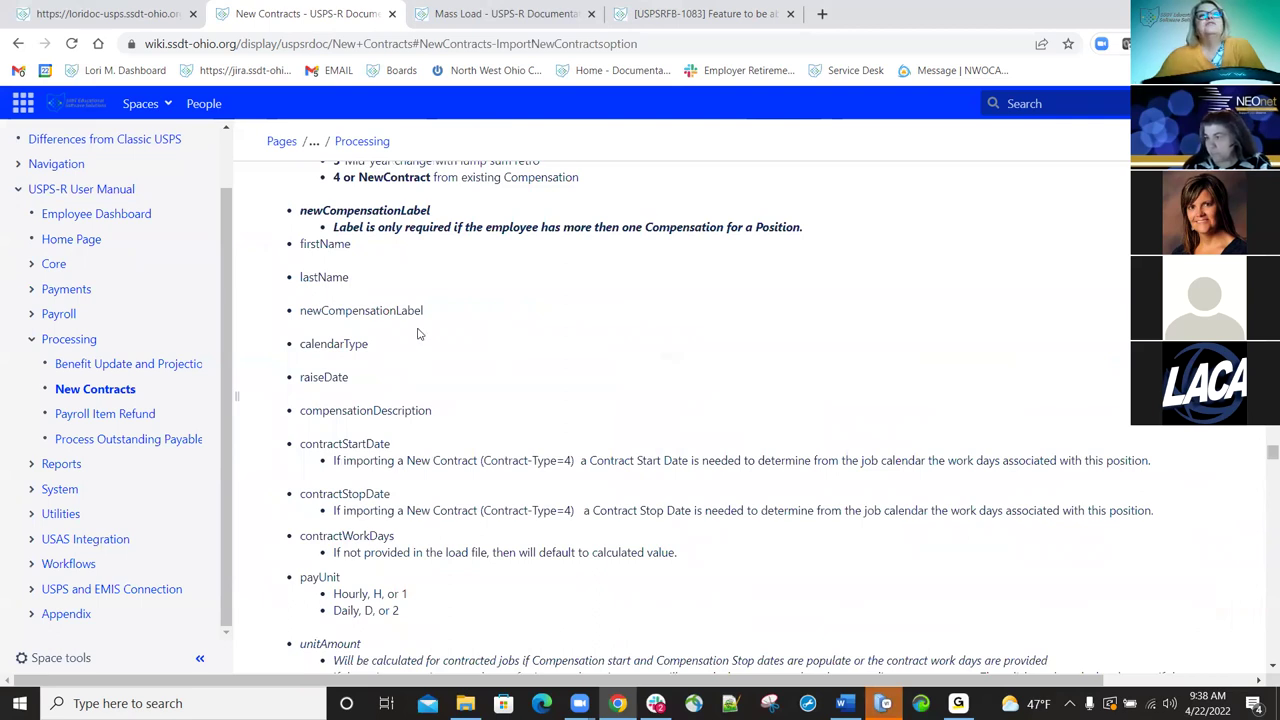
scroll(333, 351, up, 3)
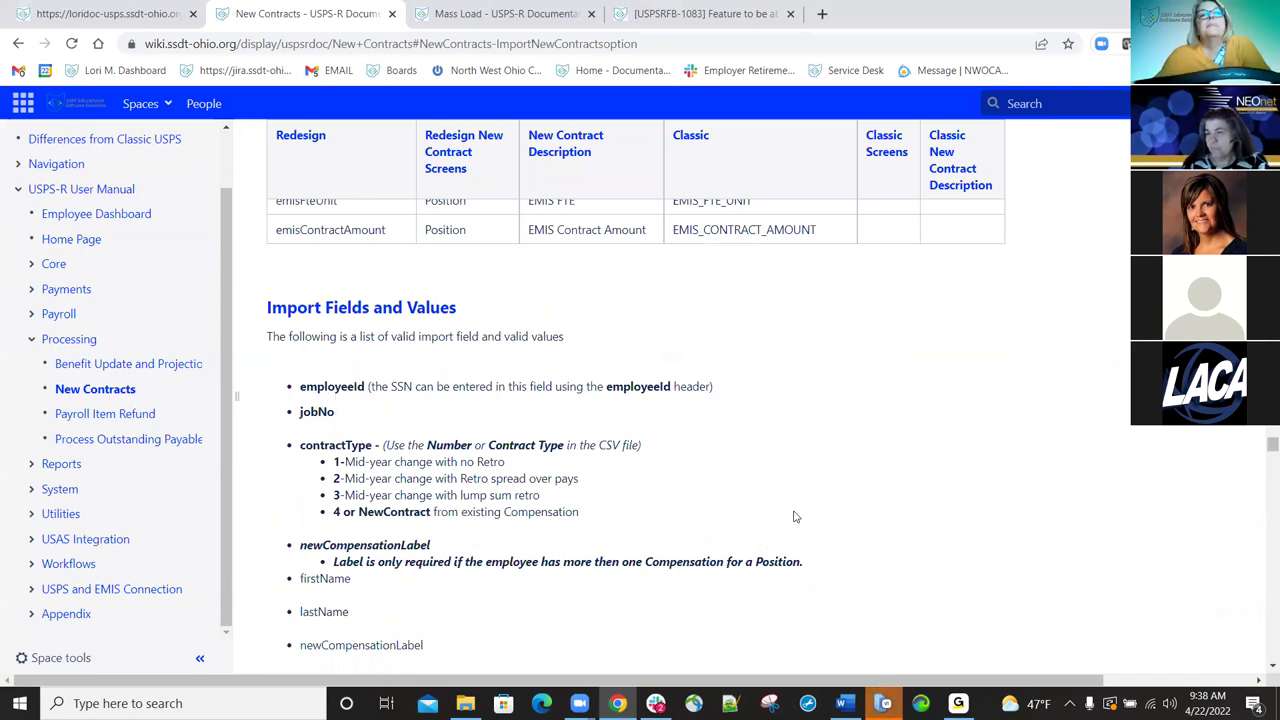
scroll(657, 503, down, 5)
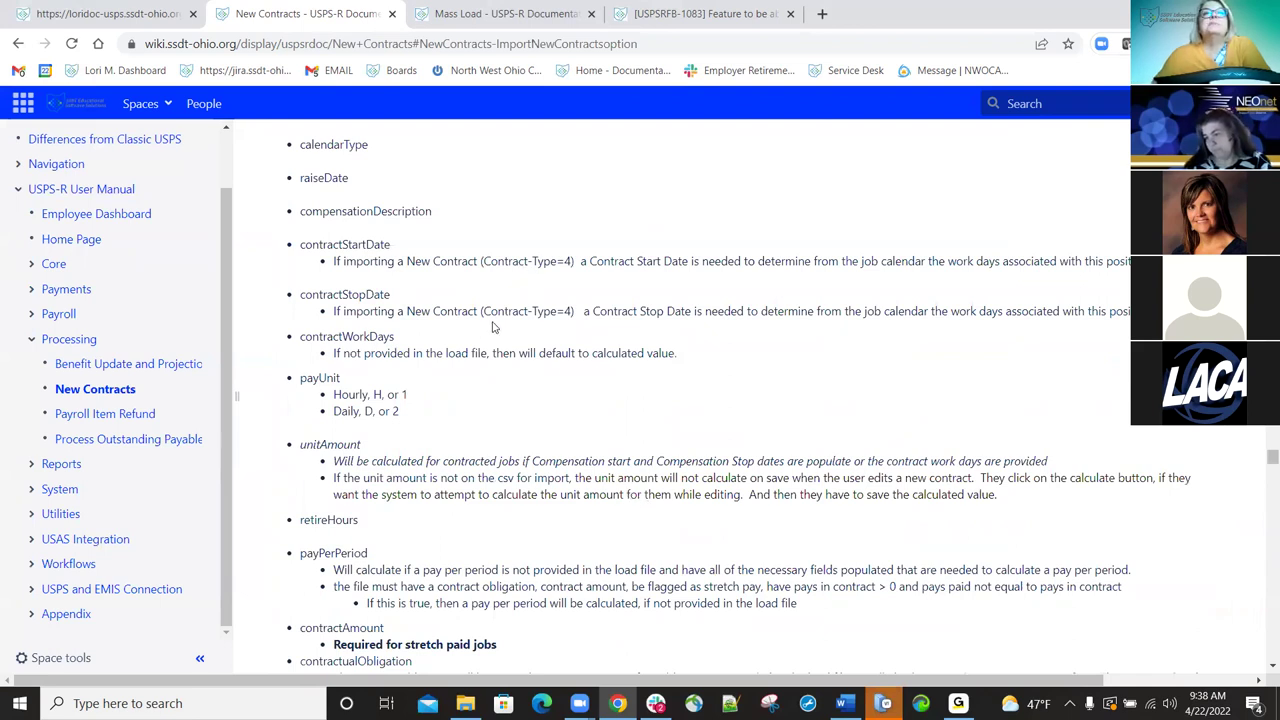
scroll(473, 330, up, 5)
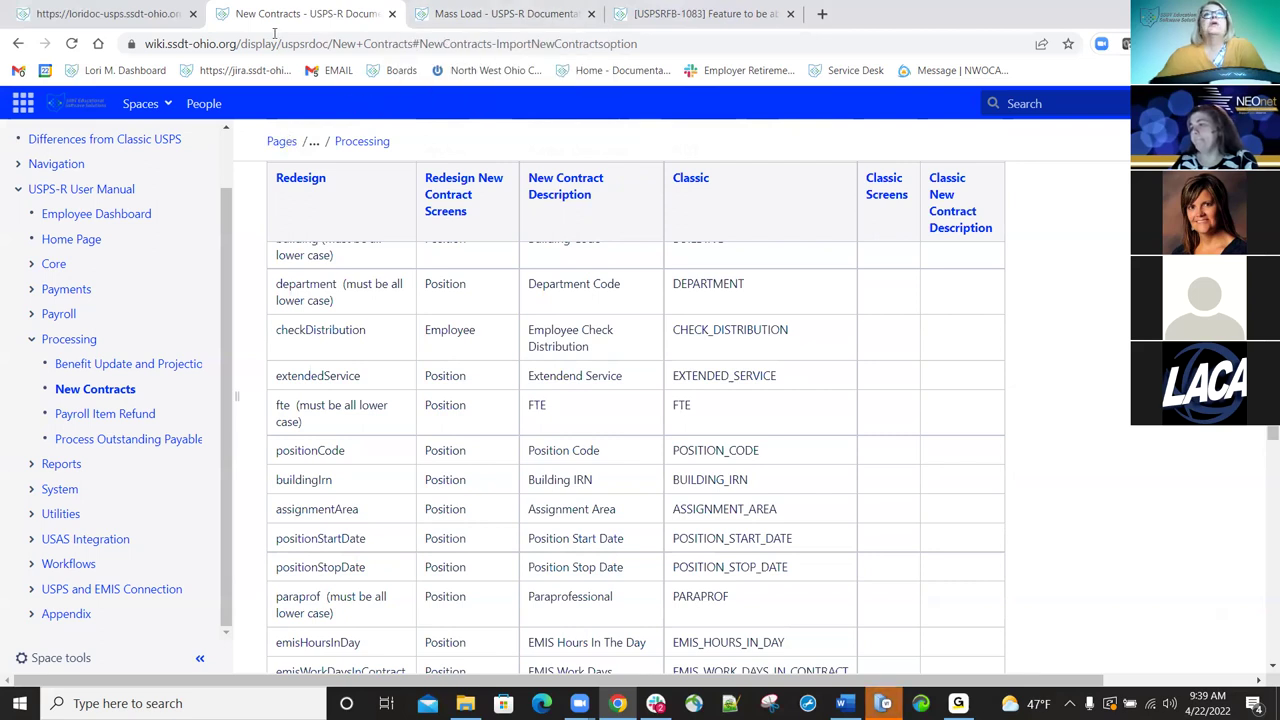
Switch back to USPS and open the Report Manager.
click(141, 20)
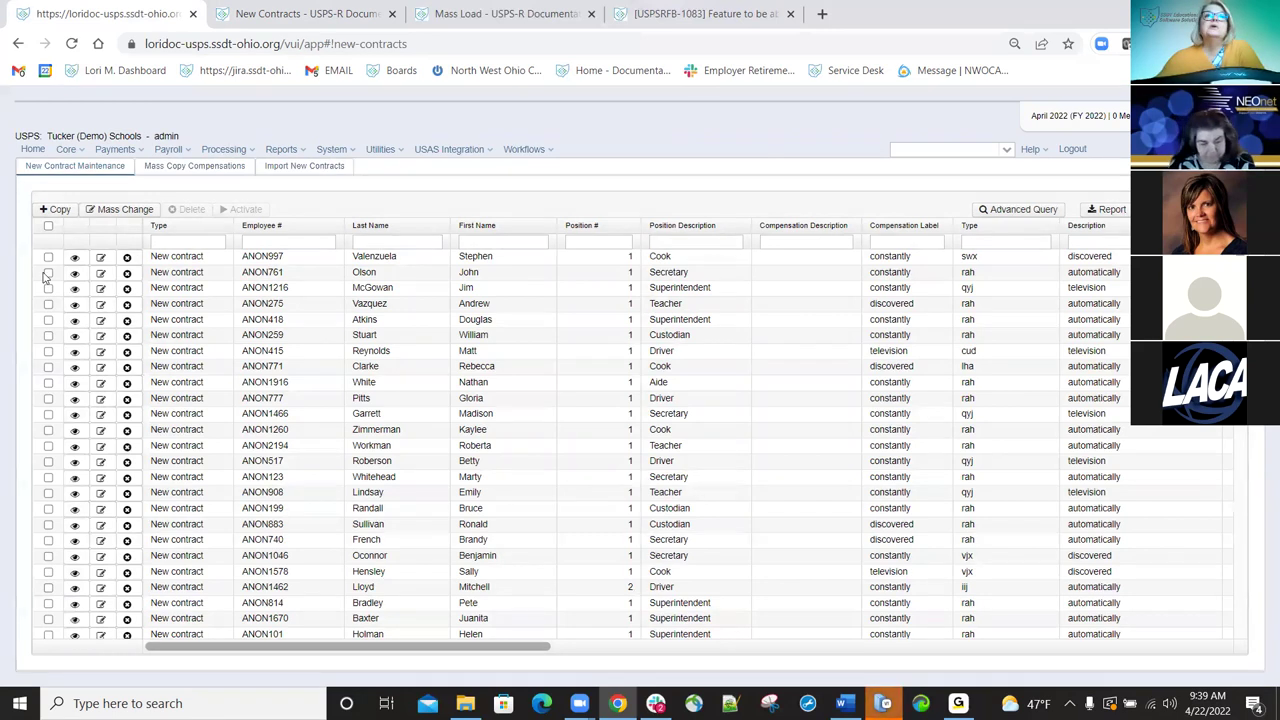
click(300, 152)
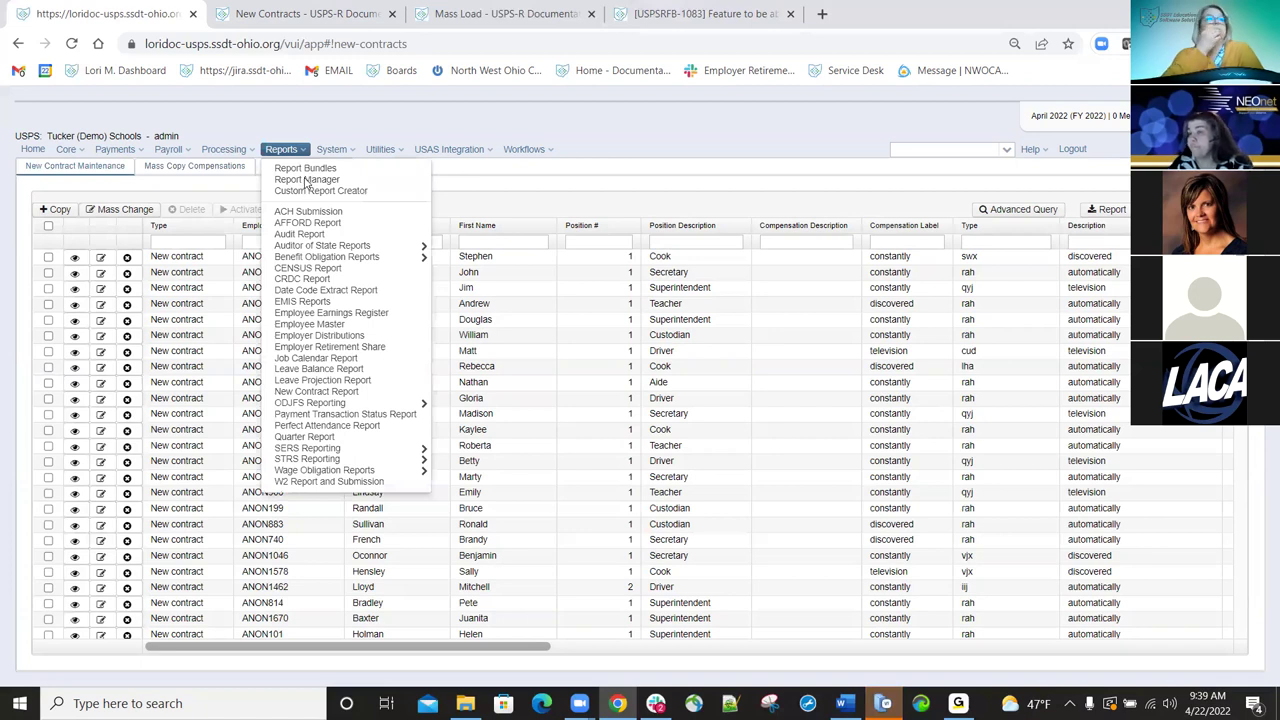
click(305, 180)
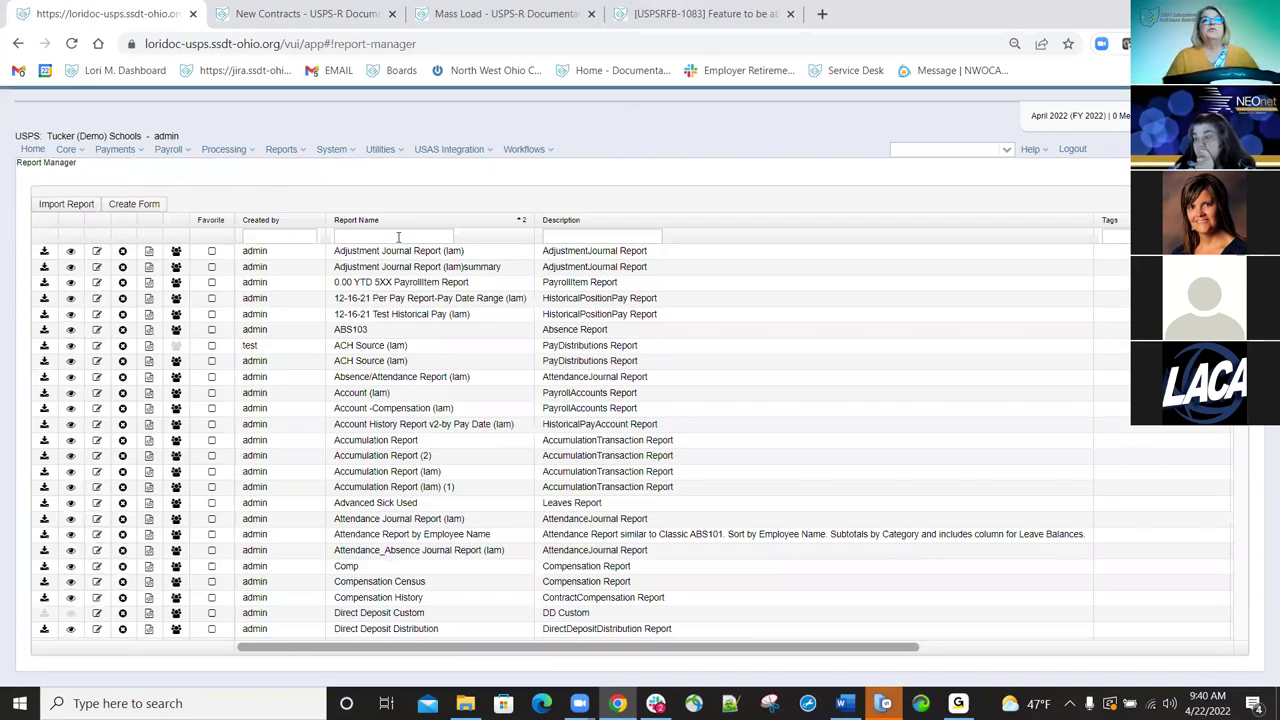
Filter the report names by "ssdt new", then generate, save and open the SSDT New Contract Payroll Accounts report as a PDF.
click(404, 237)
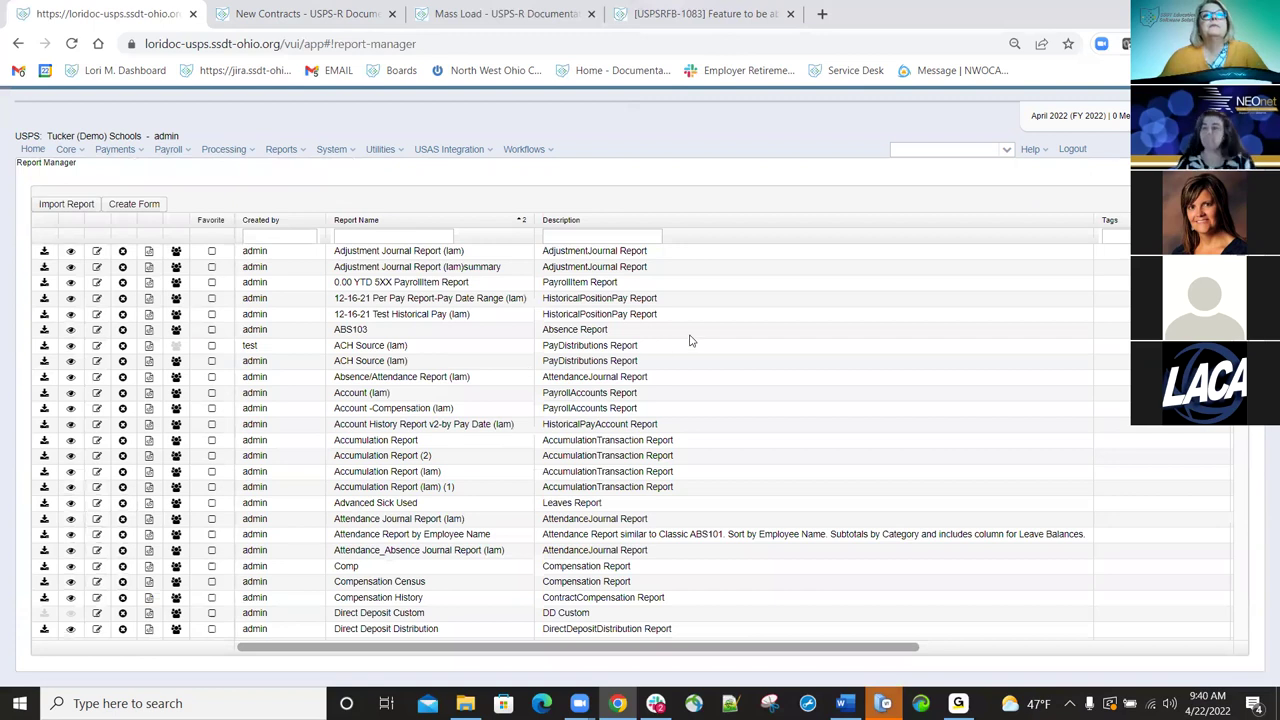
text(ssdt new)
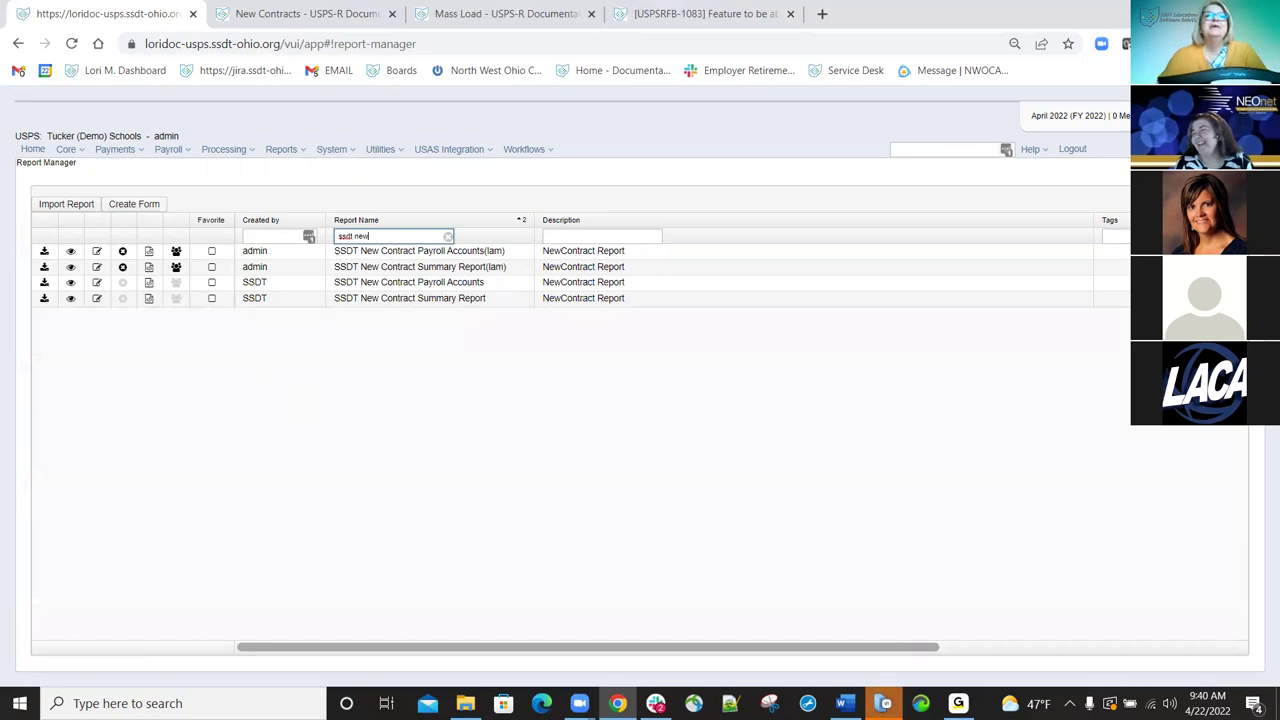
click(43, 283)
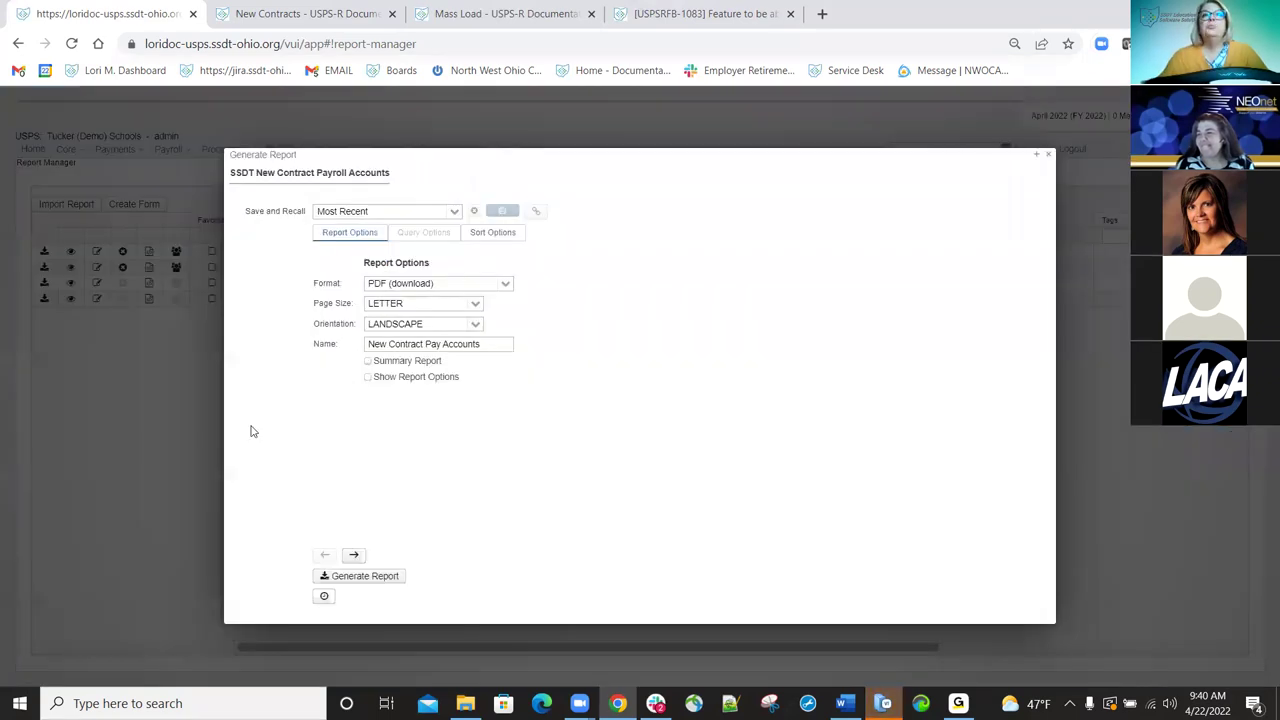
click(377, 579)
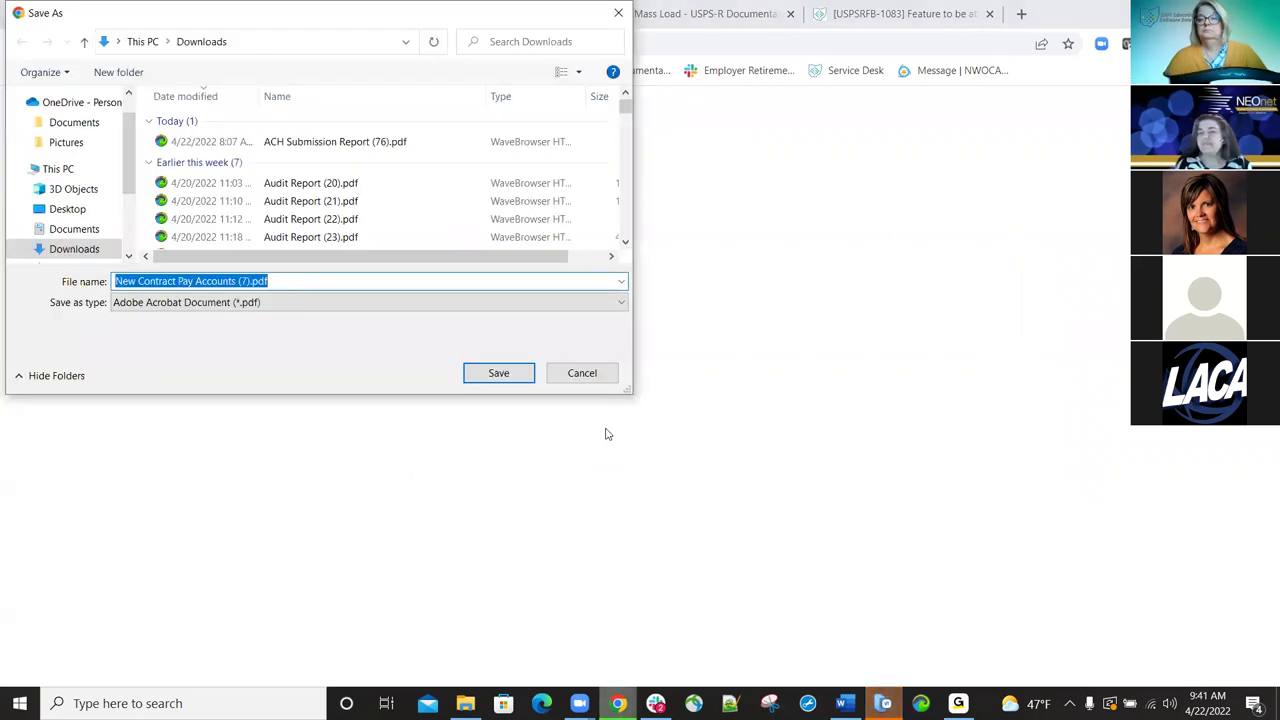
key(Return)
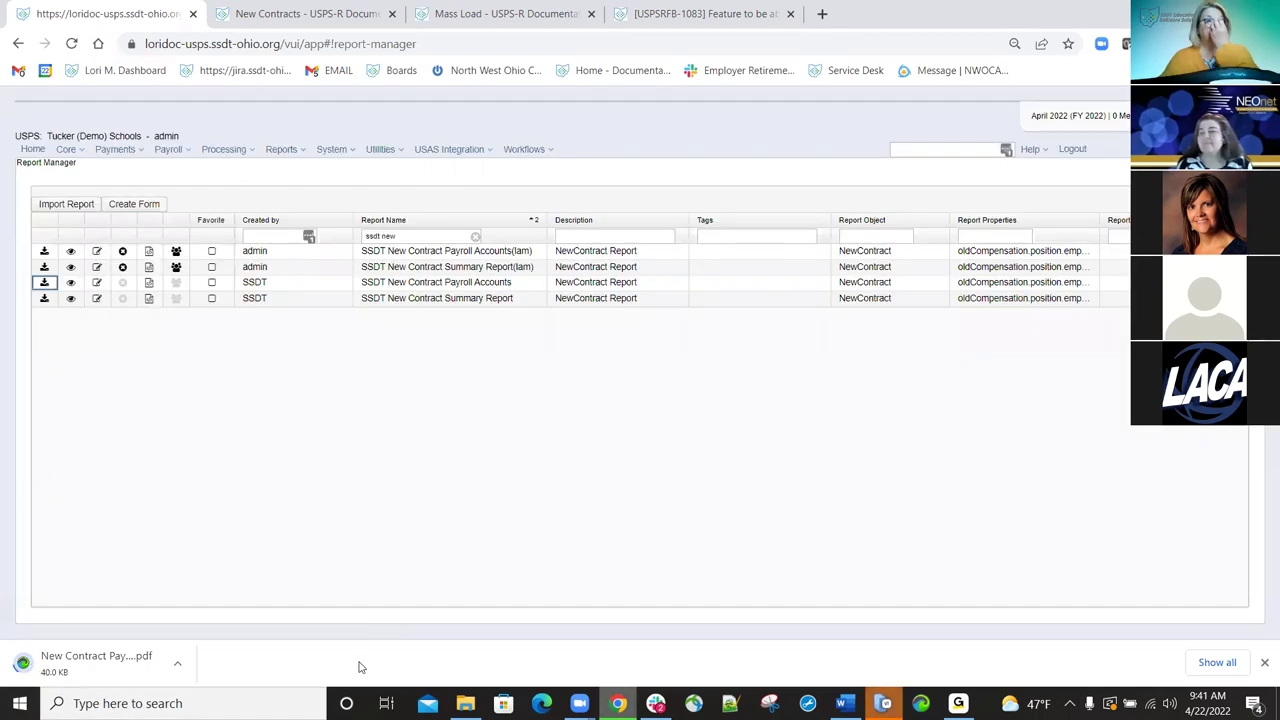
click(137, 677)
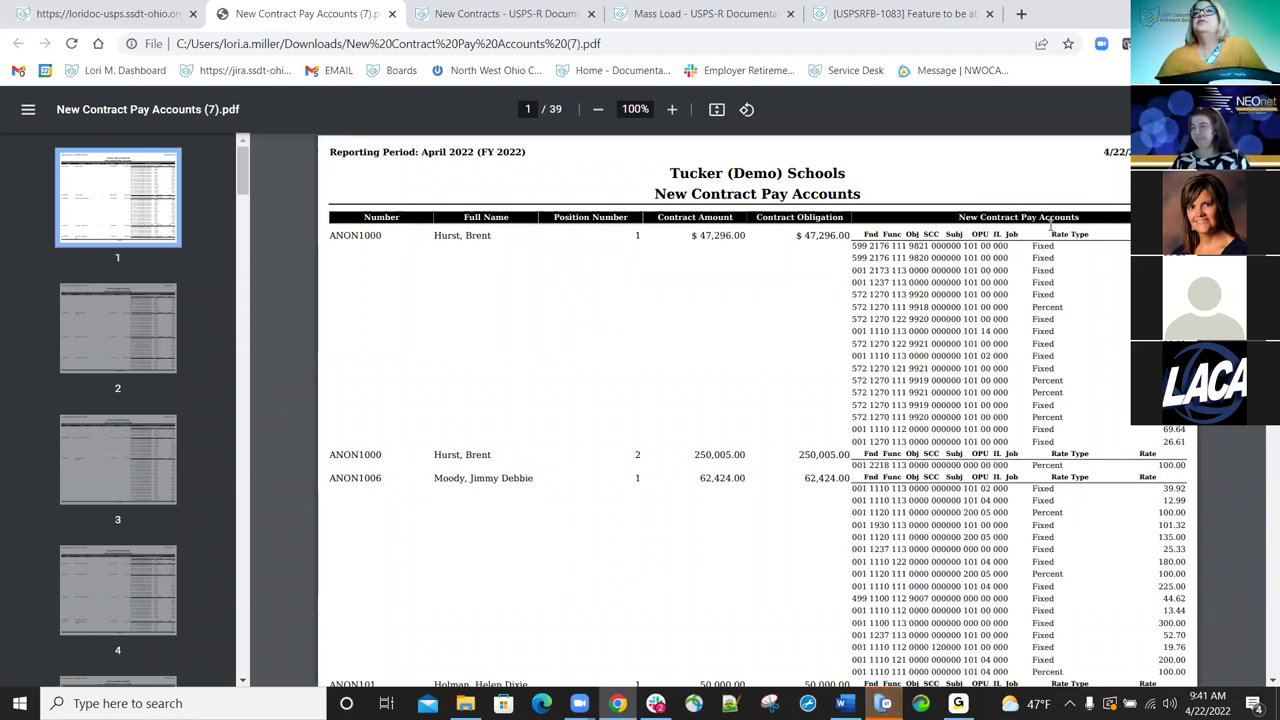
Look through the New Contract Pay Accounts report, checking contract amounts, obligations and pay accounts through the last page.
scroll(900, 245, down, 5)
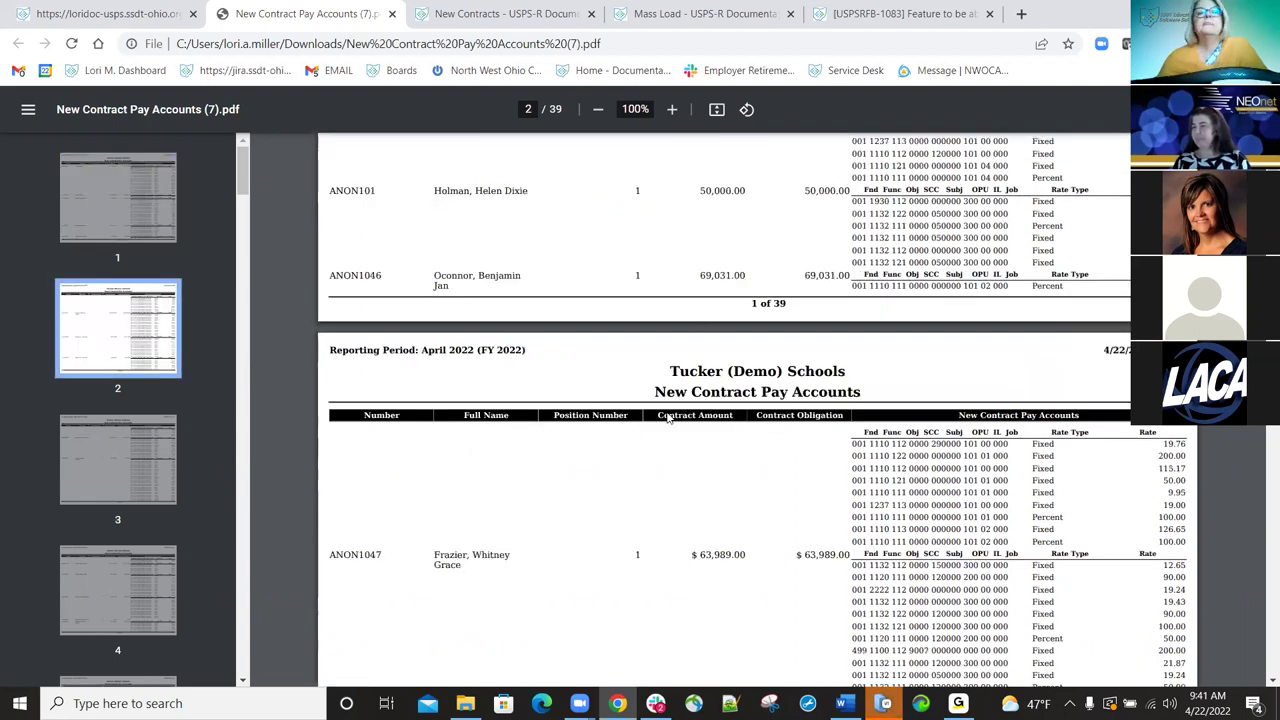
scroll(700, 400, up, 3)
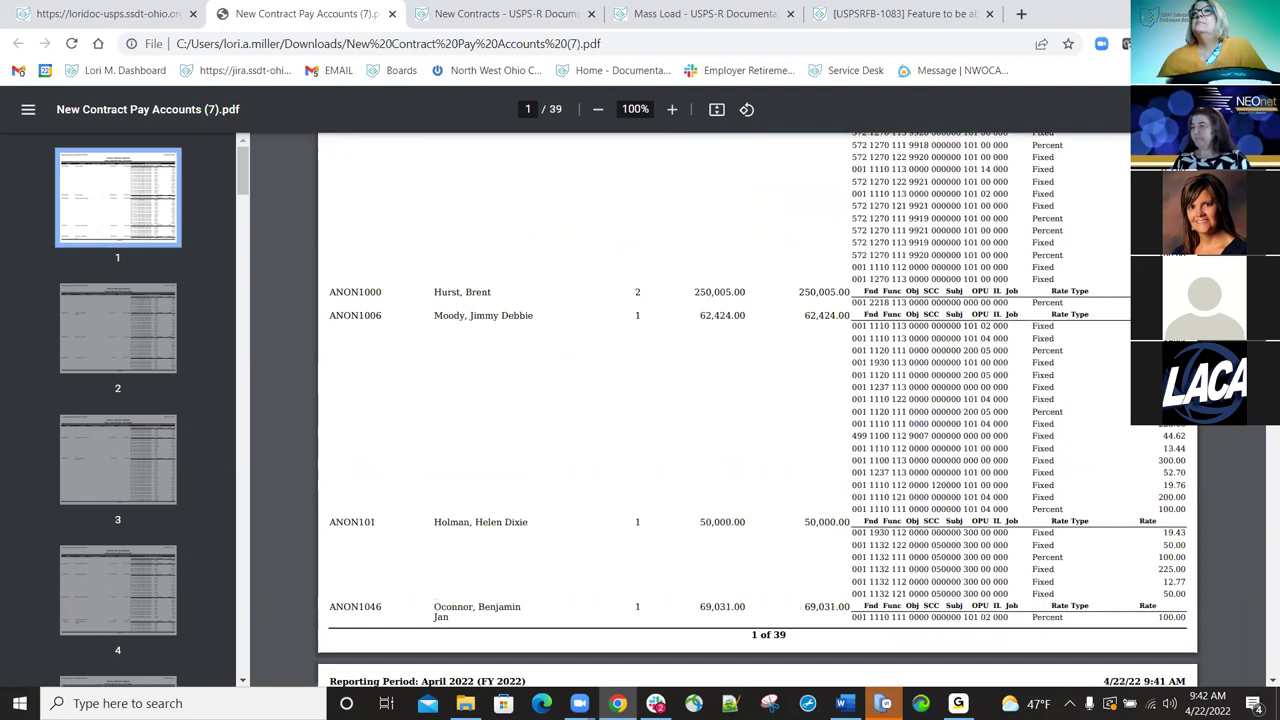
scroll(757, 400, down, 20)
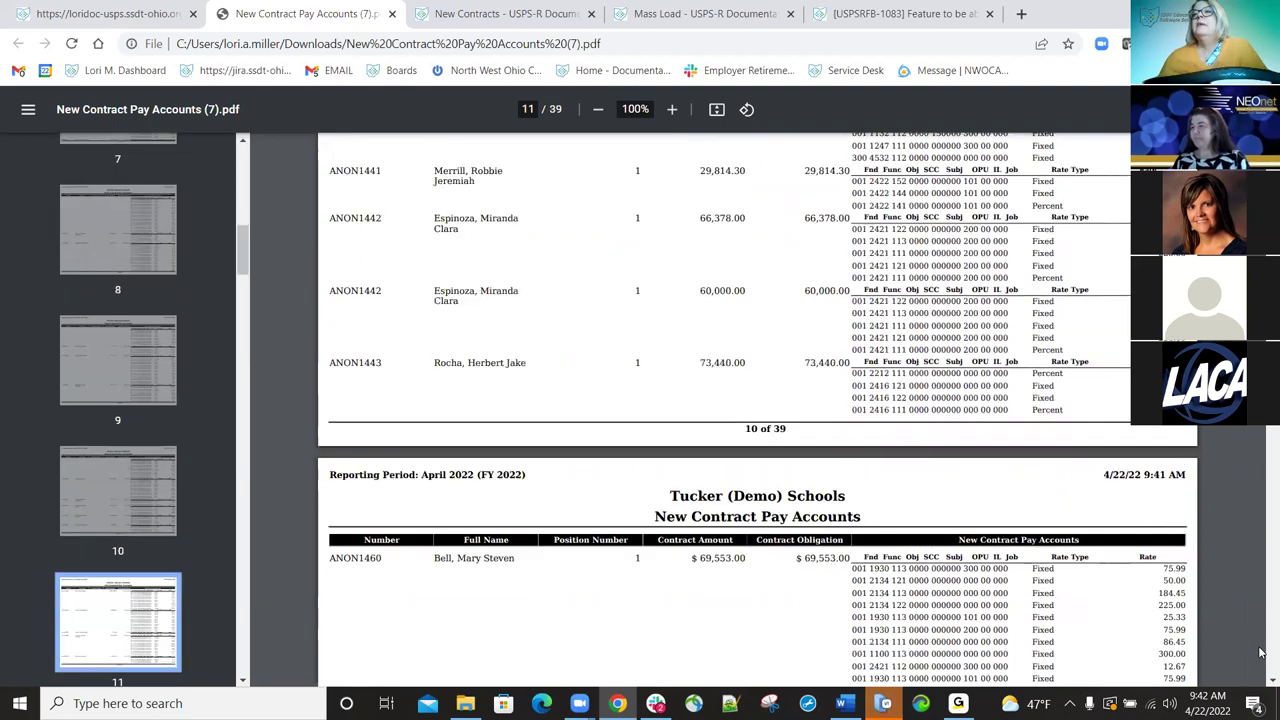
key(End)
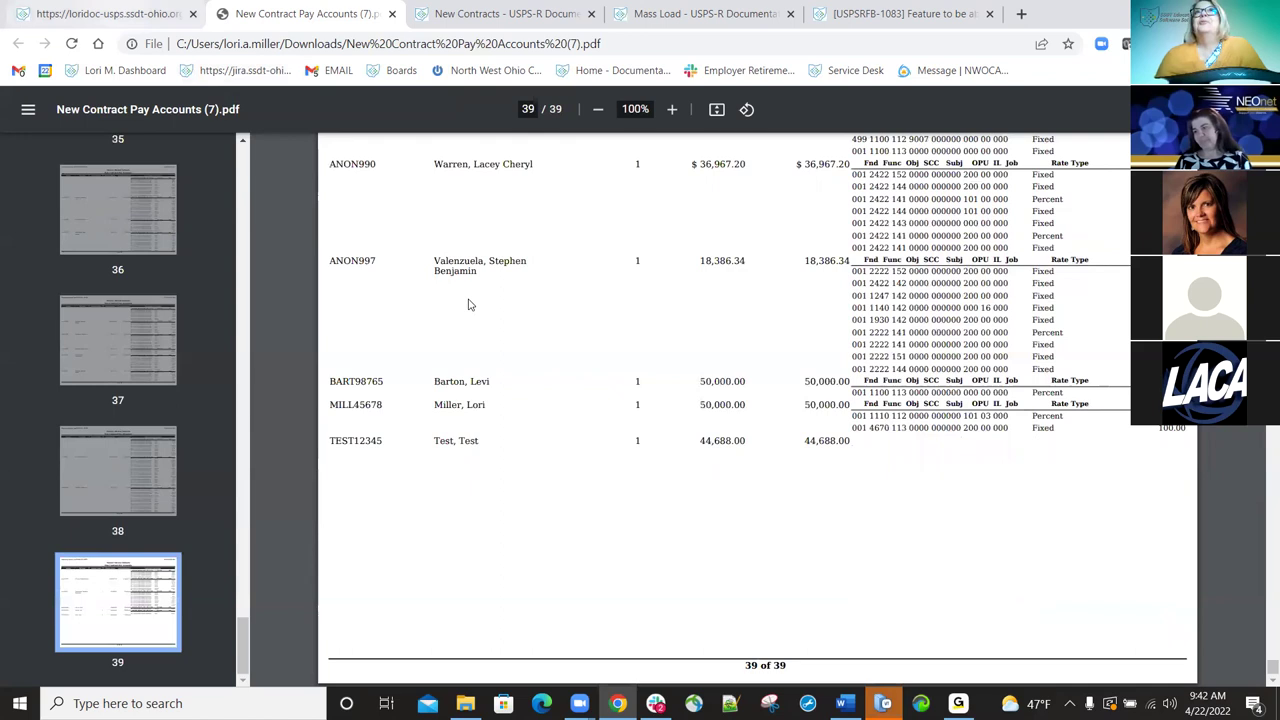
Switch back to USPS, view the properties of the SSDT New Contract Payroll Accounts(lam) report and return to the Report Manager.
key(ctrl+Page_Up)
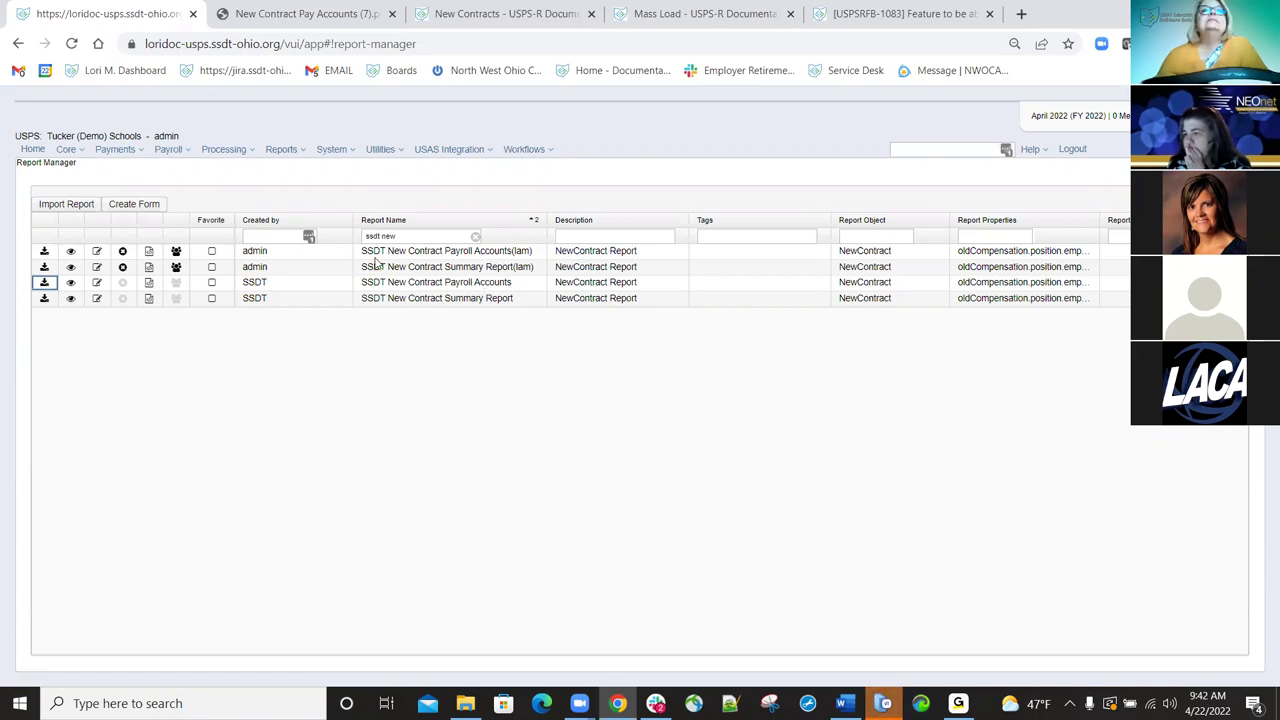
click(70, 253)
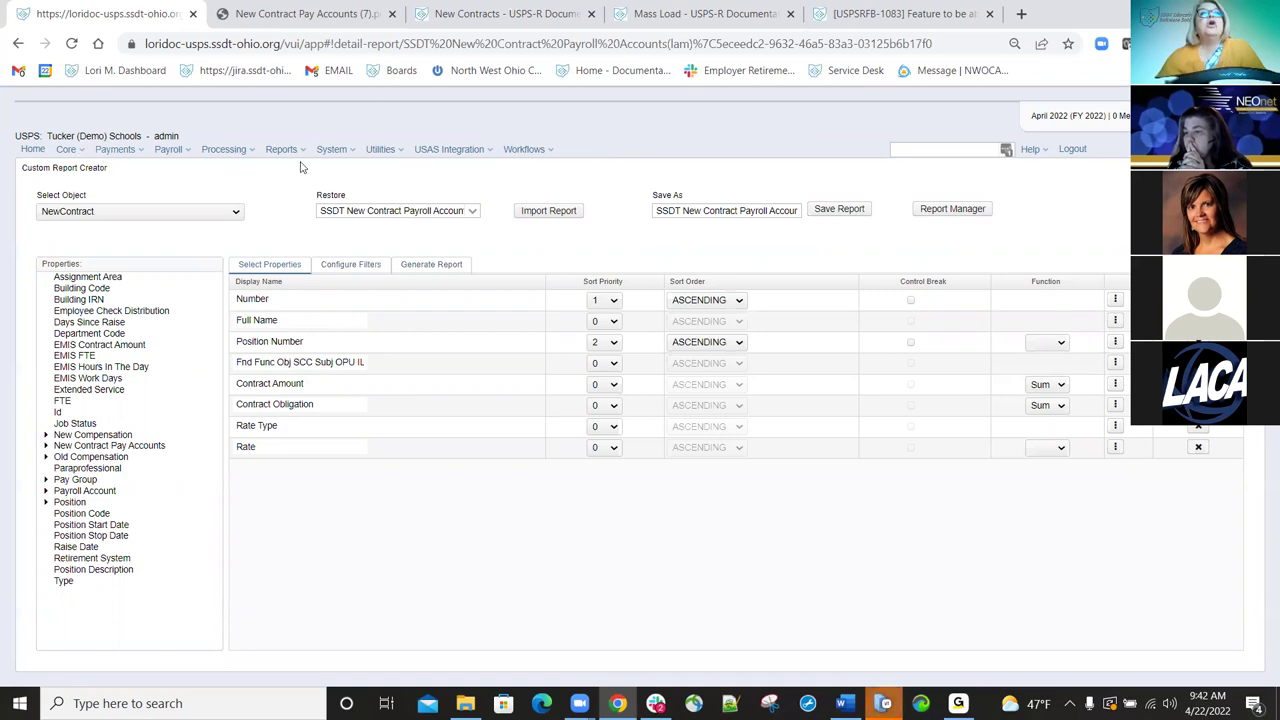
click(18, 43)
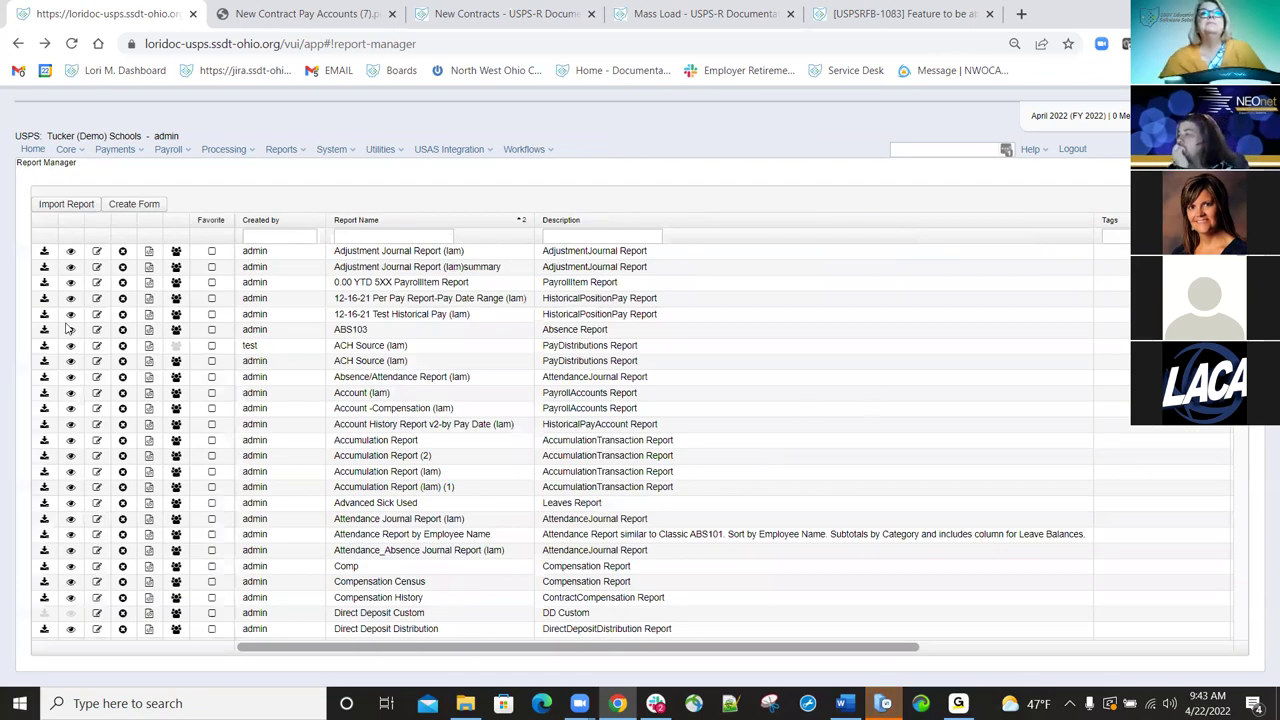
Filter the report names by "ssdt new" again, then generate, save and open the SSDT New Contract Summary Report(lam) as a PDF.
click(398, 236)
text(ssd)
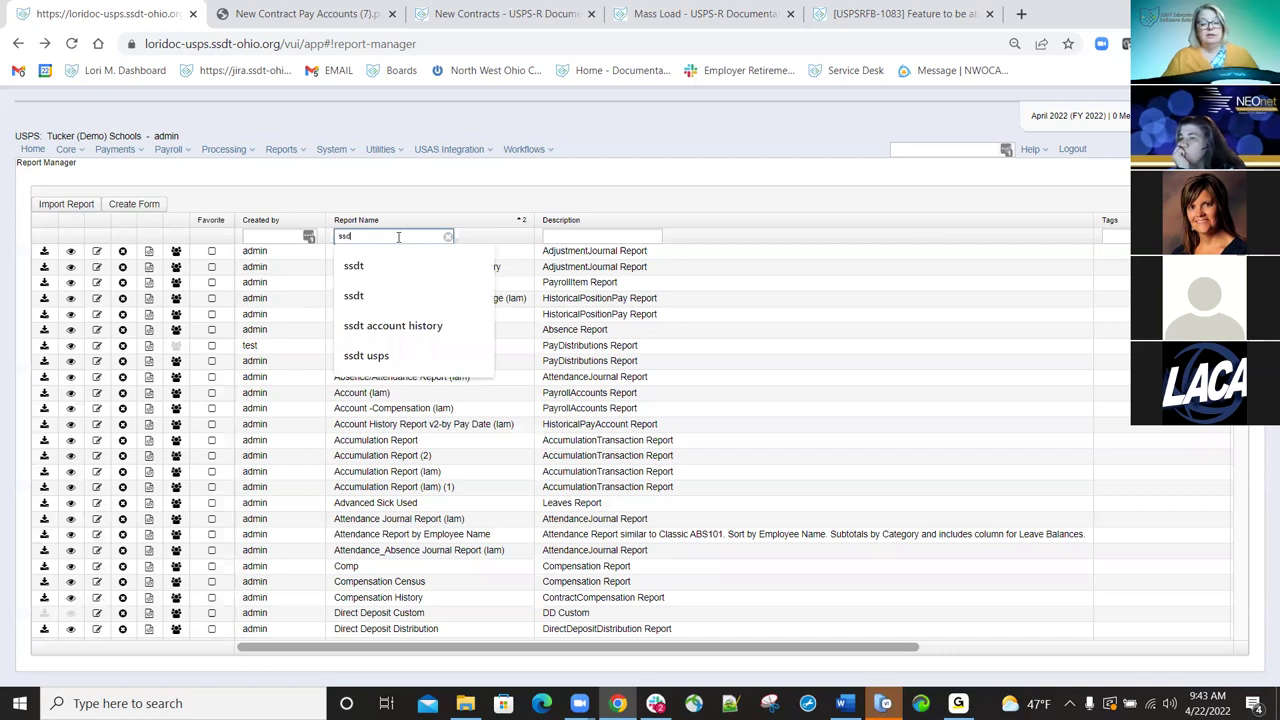
text(t new)
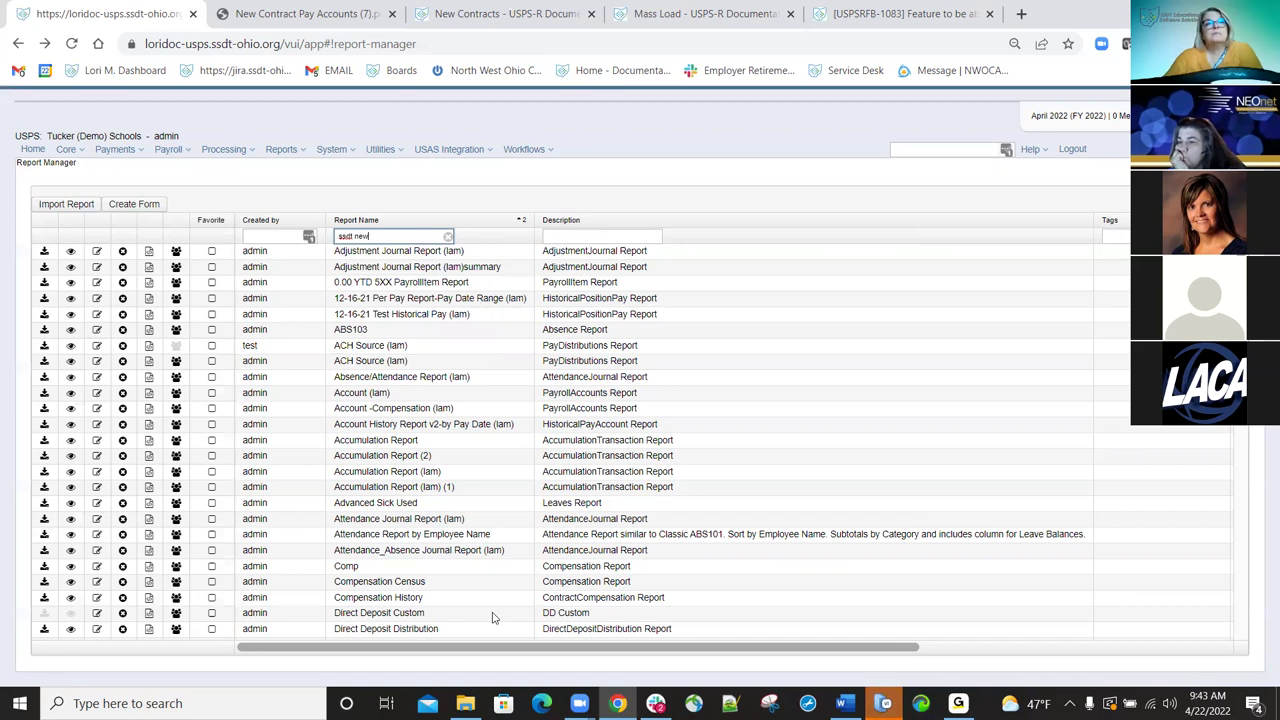
key(Return)
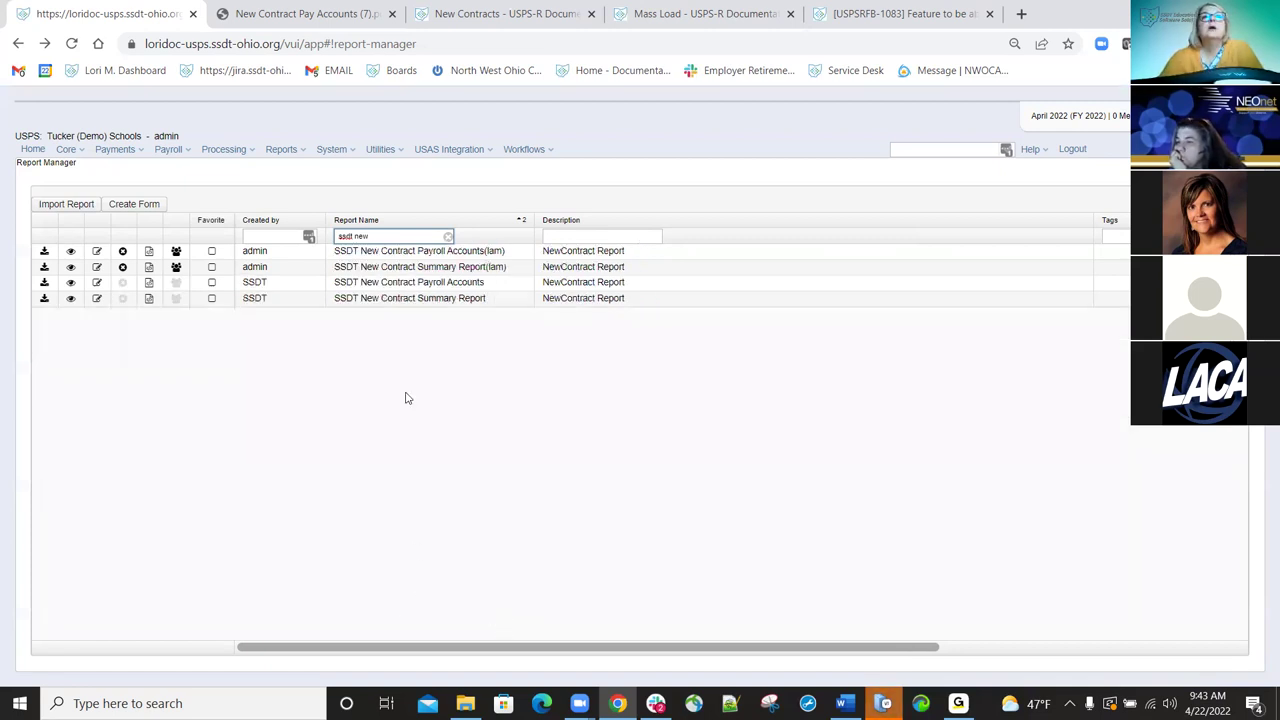
click(44, 267)
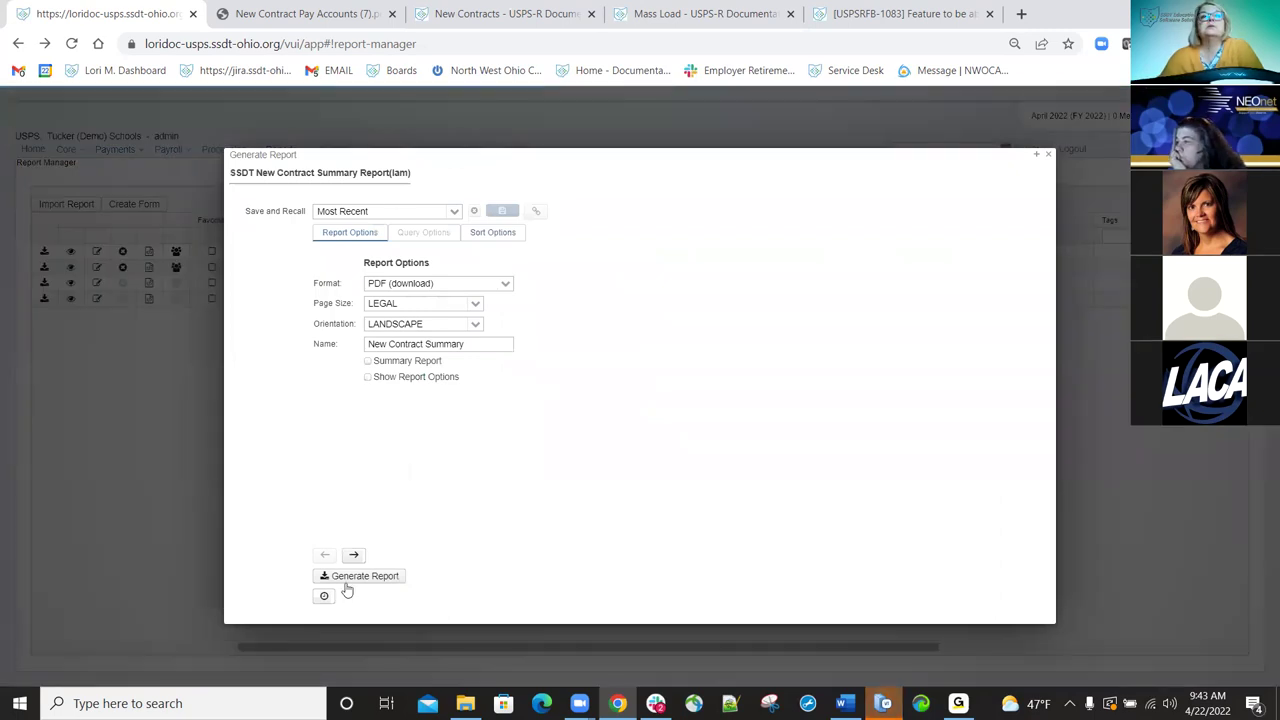
click(356, 578)
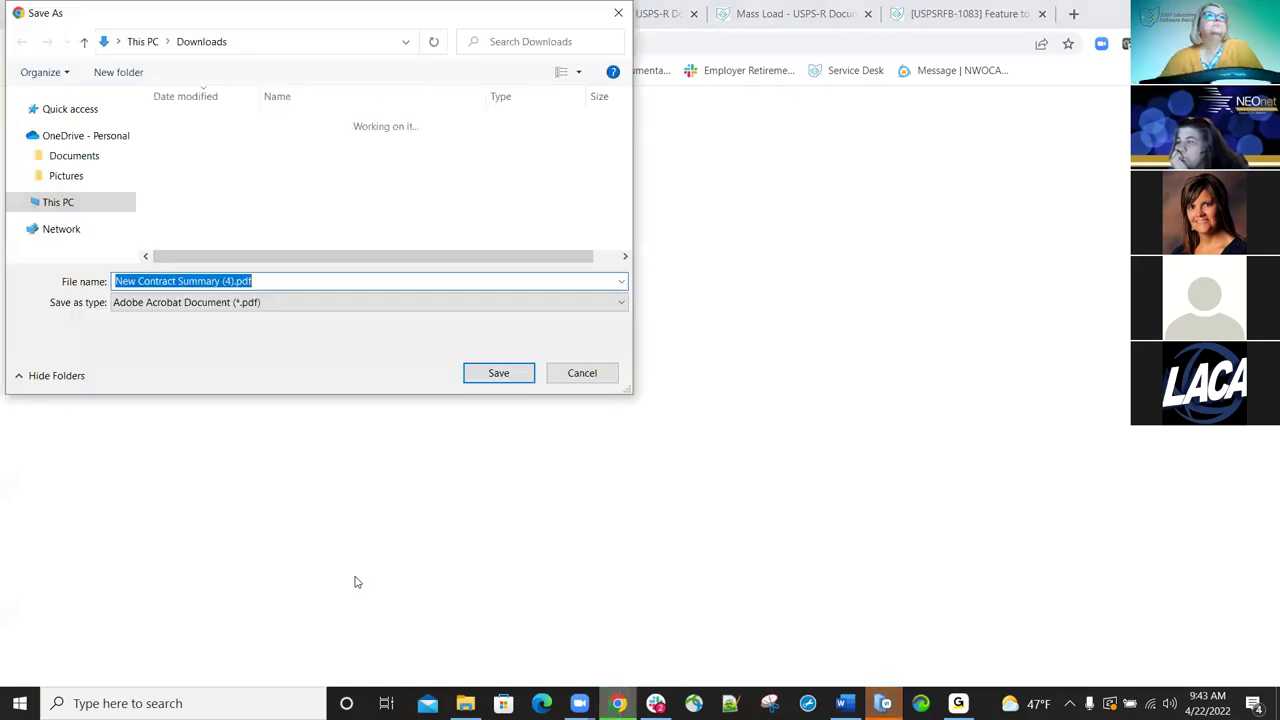
key(Return)
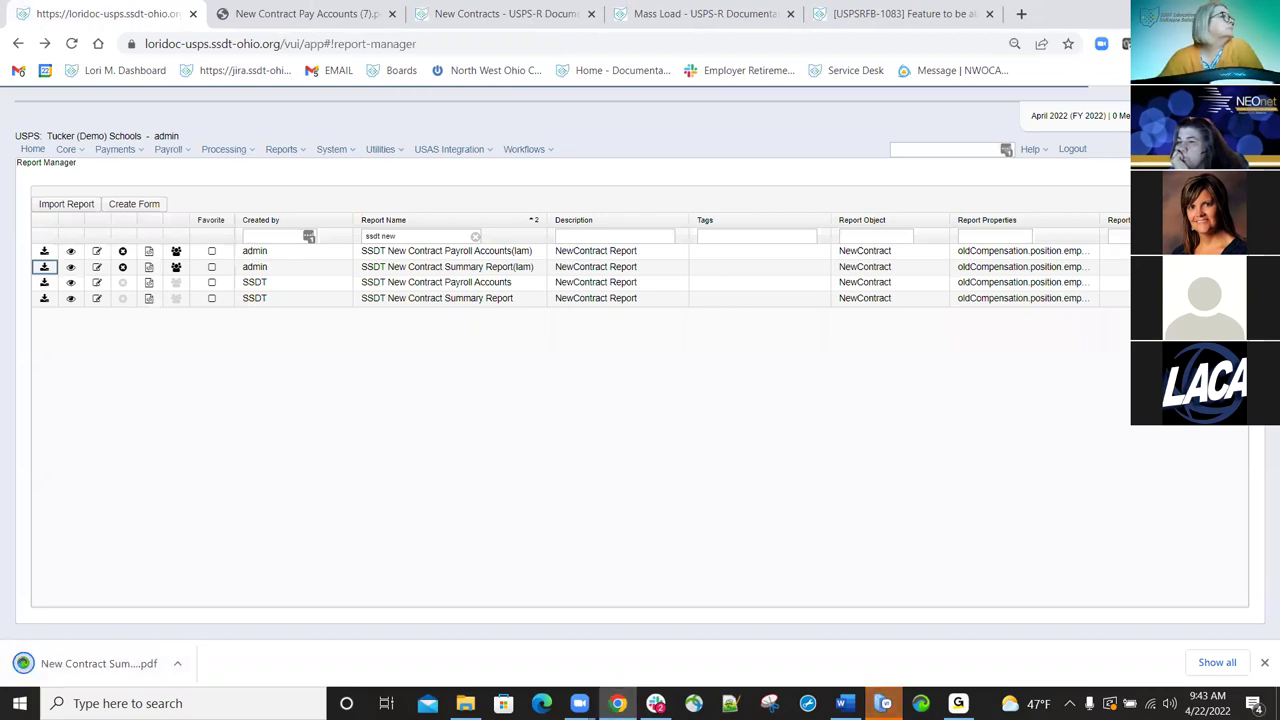
click(90, 666)
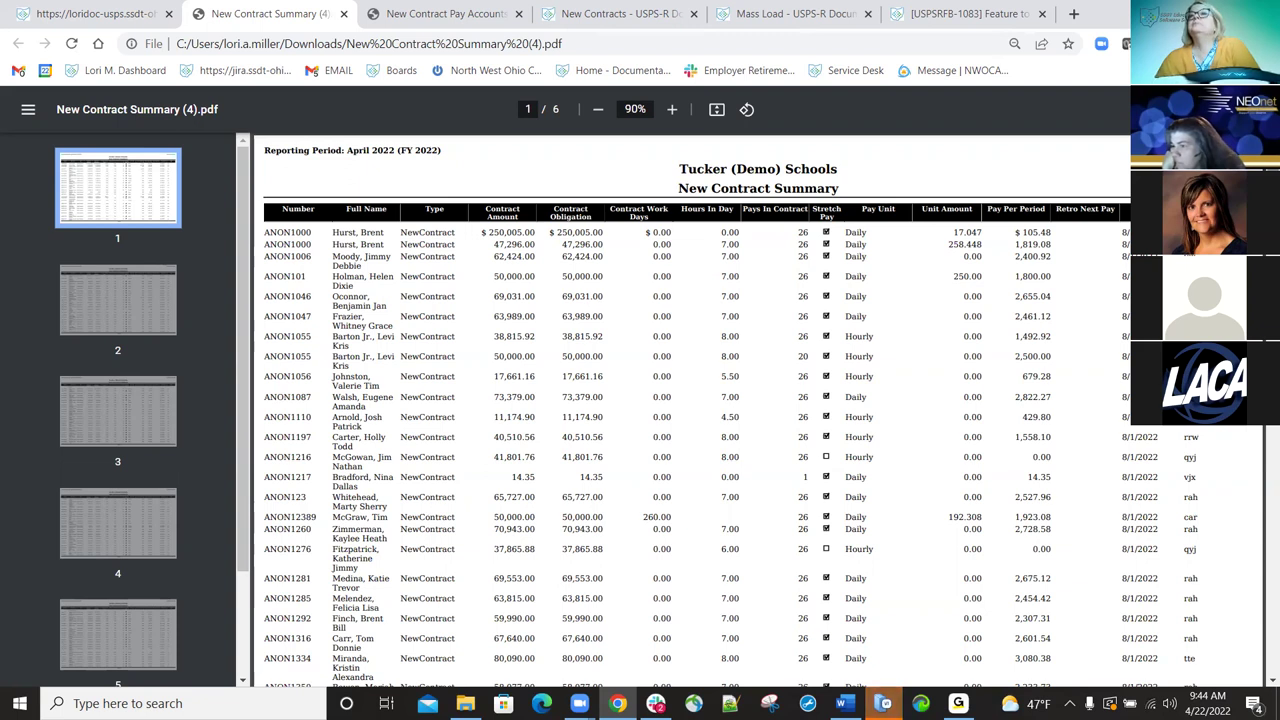
Examine the grand totals of Contract Amount and Contract Obligation on the last page of the New Contract Summary report.
drag(1263, 563, 1263, 676)
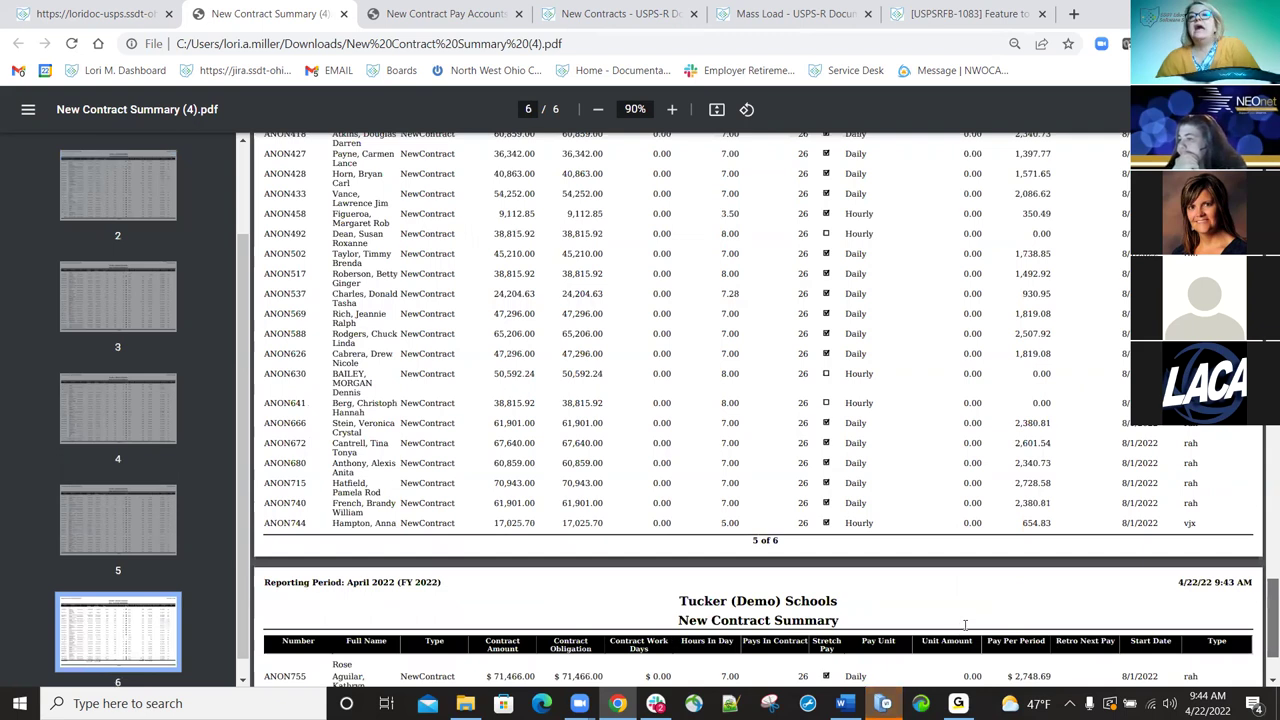
scroll(965, 624, down, 5)
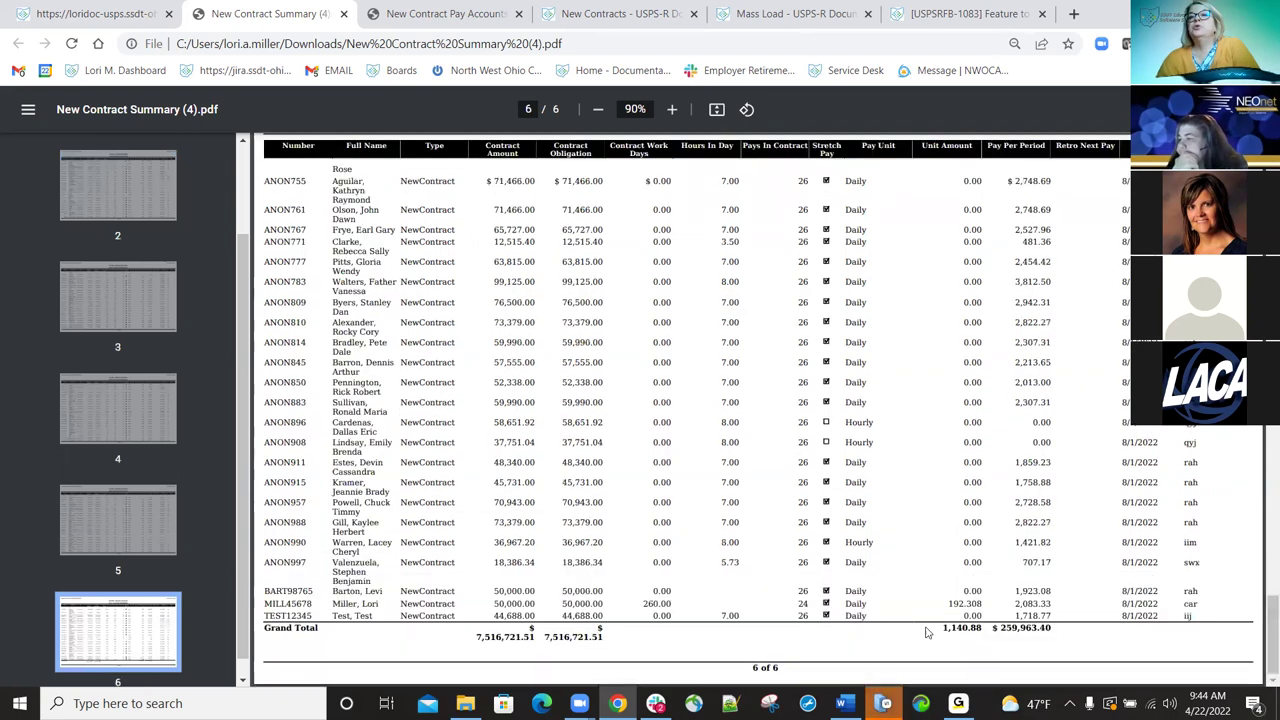
double_click(480, 636)
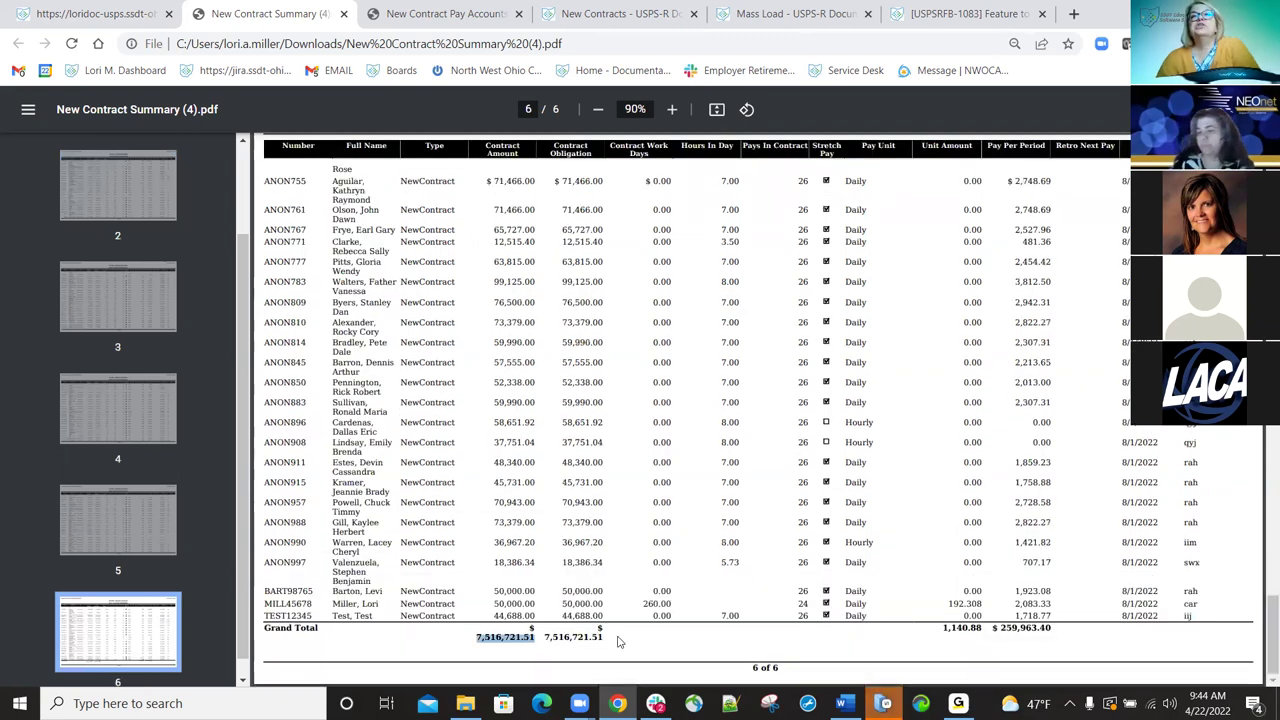
shift+click(618, 642)
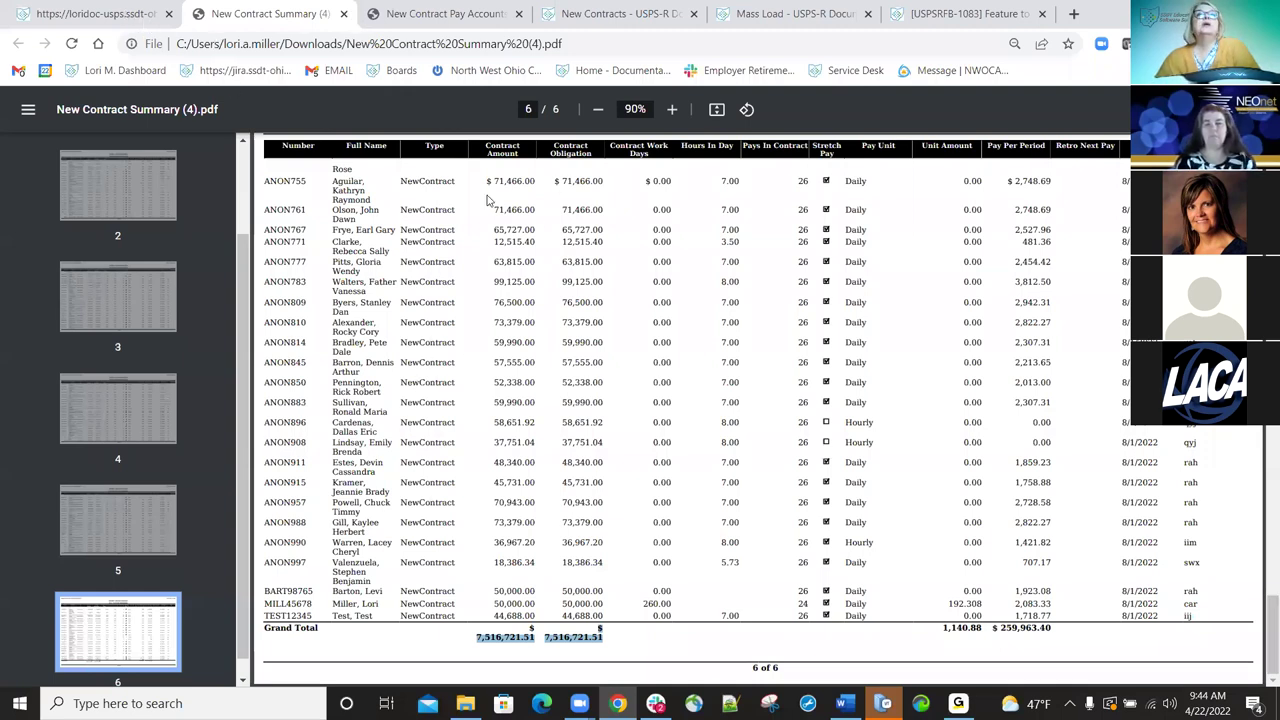
Open the New Contract Report options in USPS, sort by Employee Number and set the contract start date to 8/1/22.
key(ctrl+1)
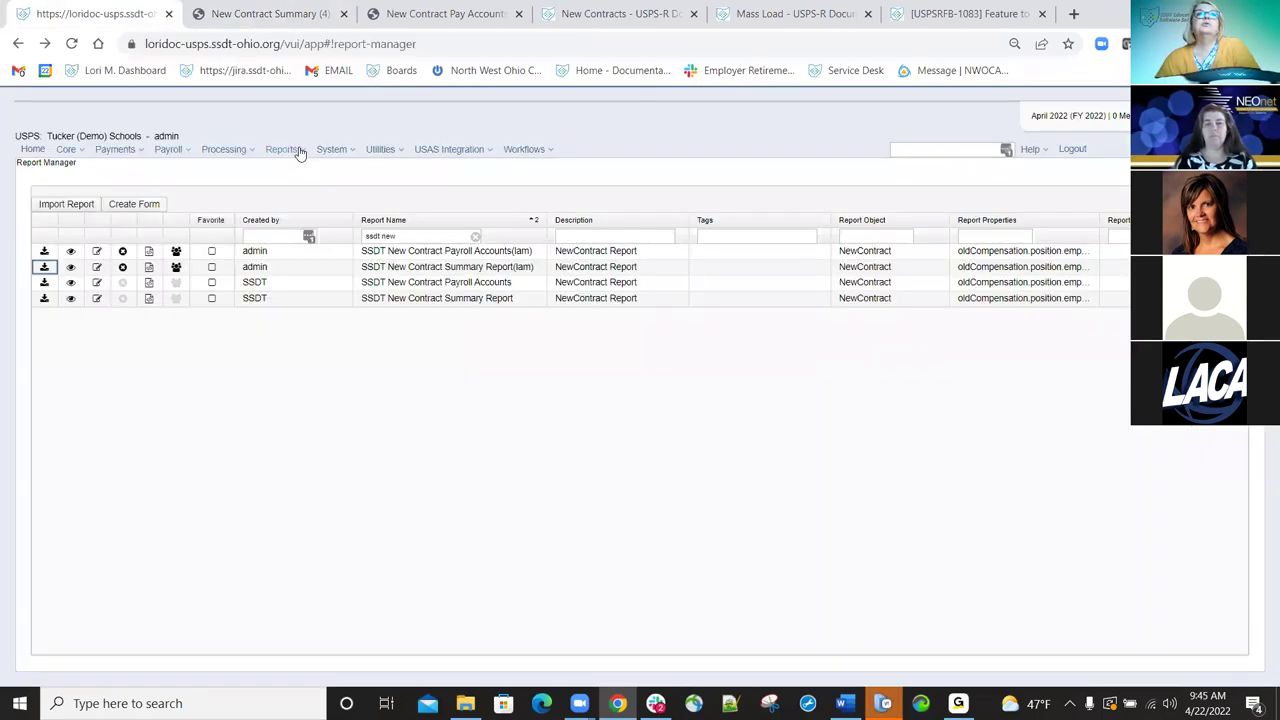
click(327, 392)
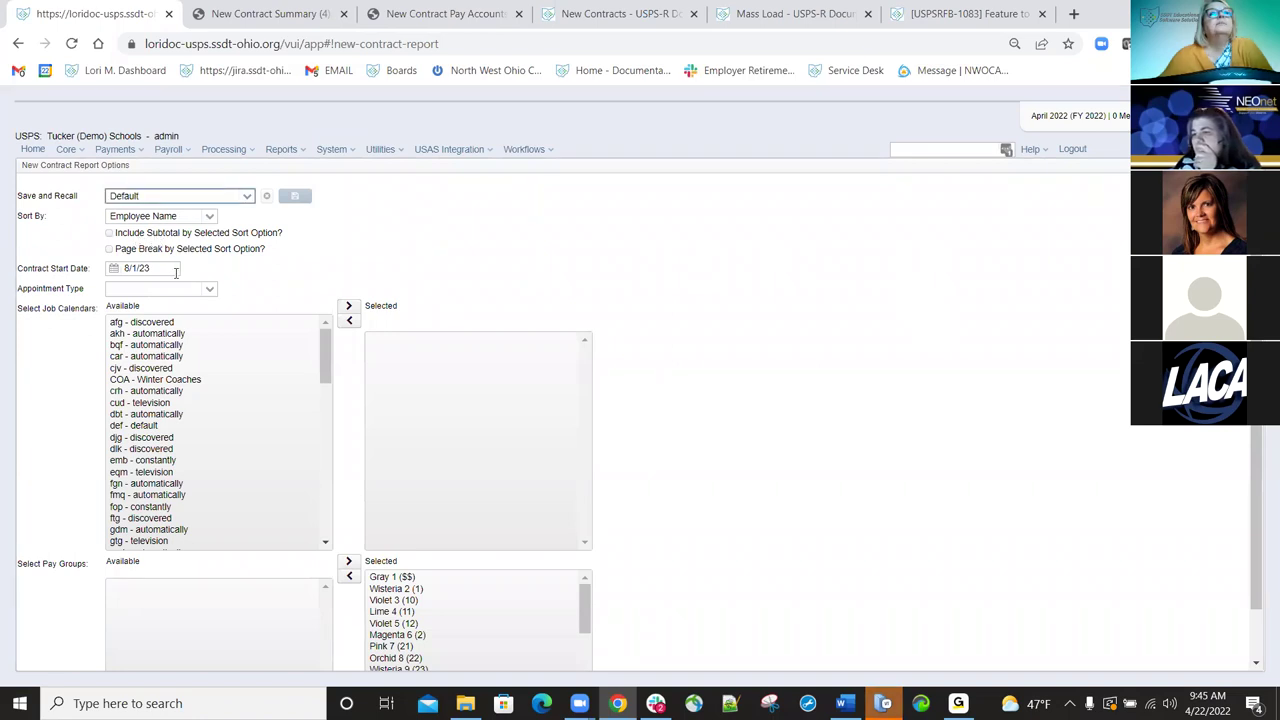
click(176, 269)
text(8/1/22)
key(Tab)
key(Down)
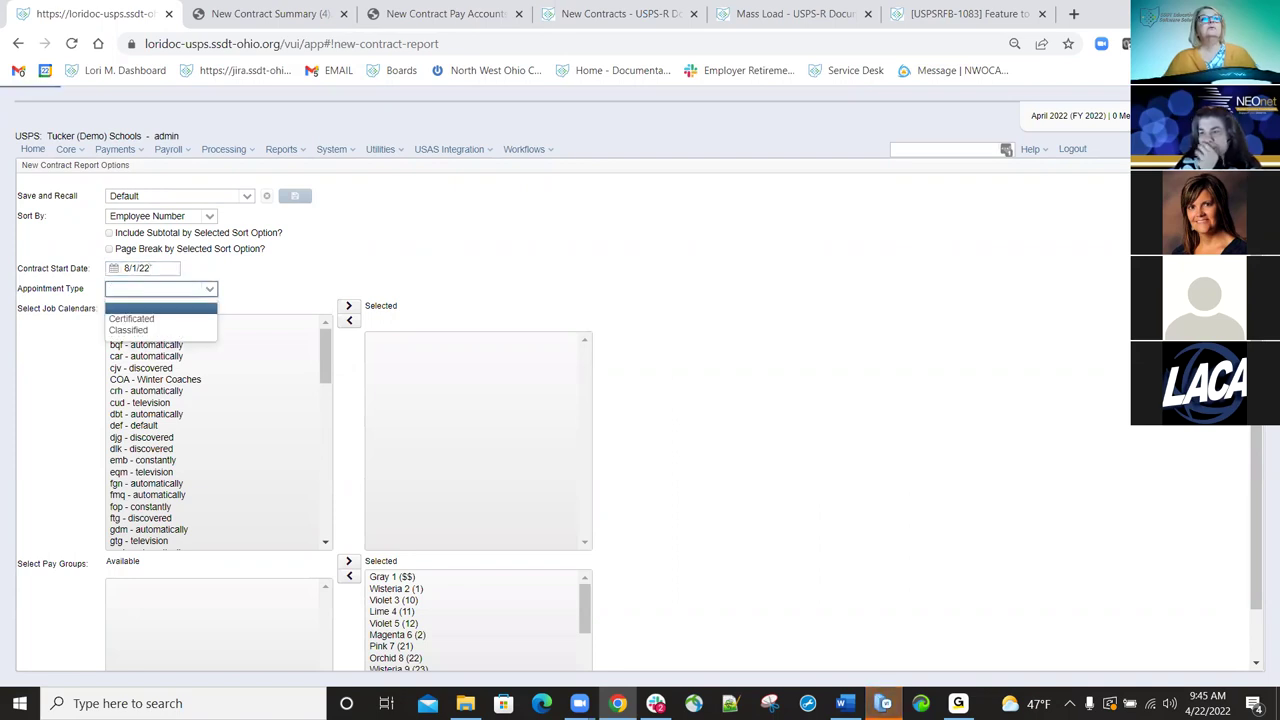
key(shift+Tab)
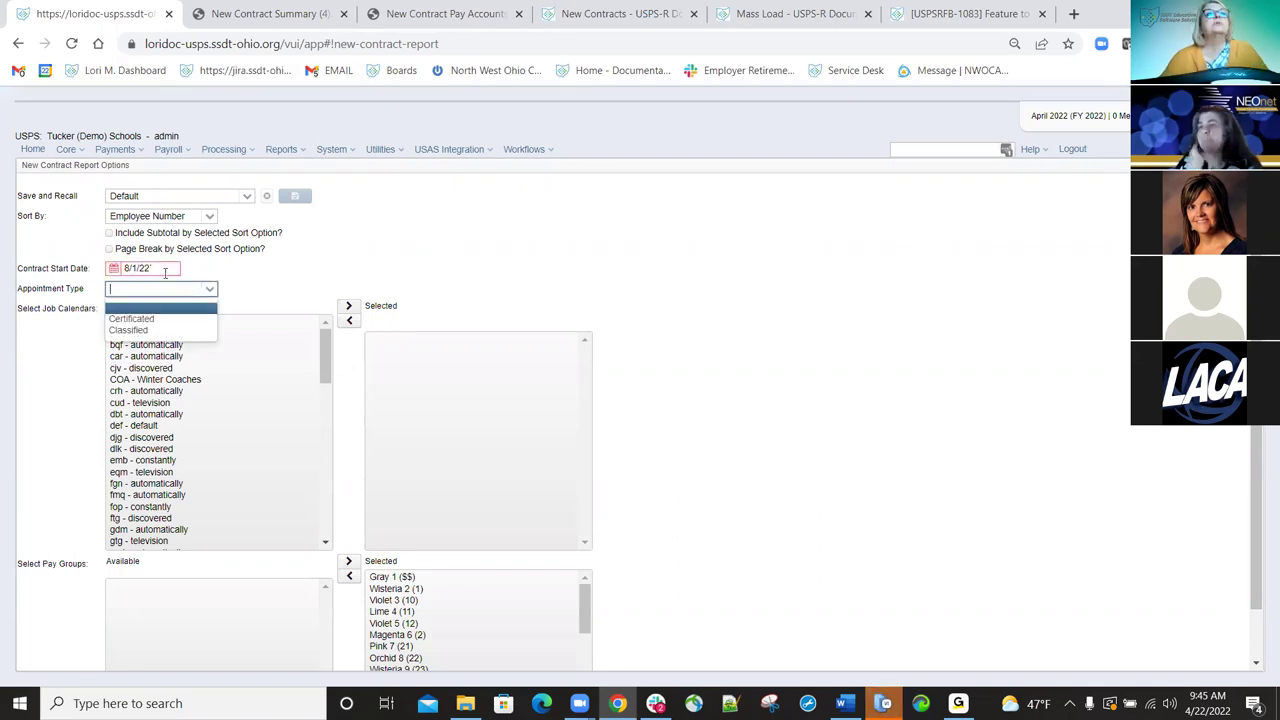
click(292, 306)
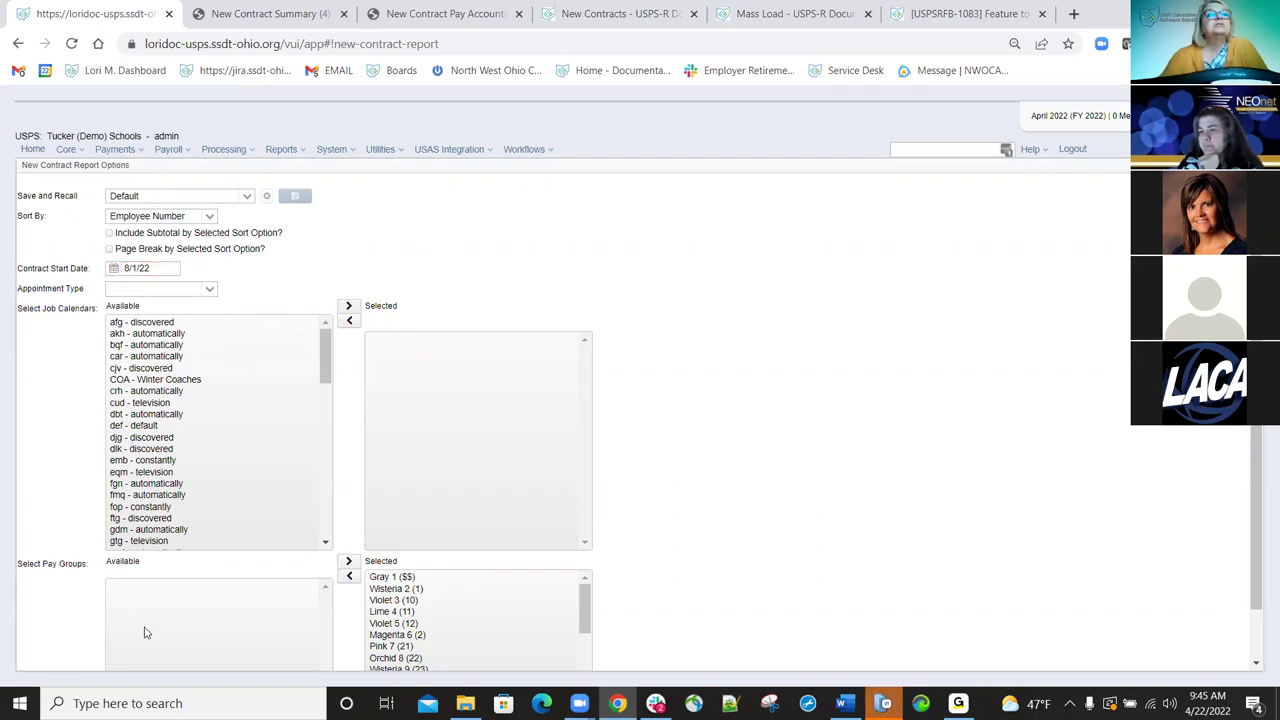
Select the "car - automatically" job calendar for the New Contract Report, and generate, save and open the PDF.
scroll(88, 442, down, 2)
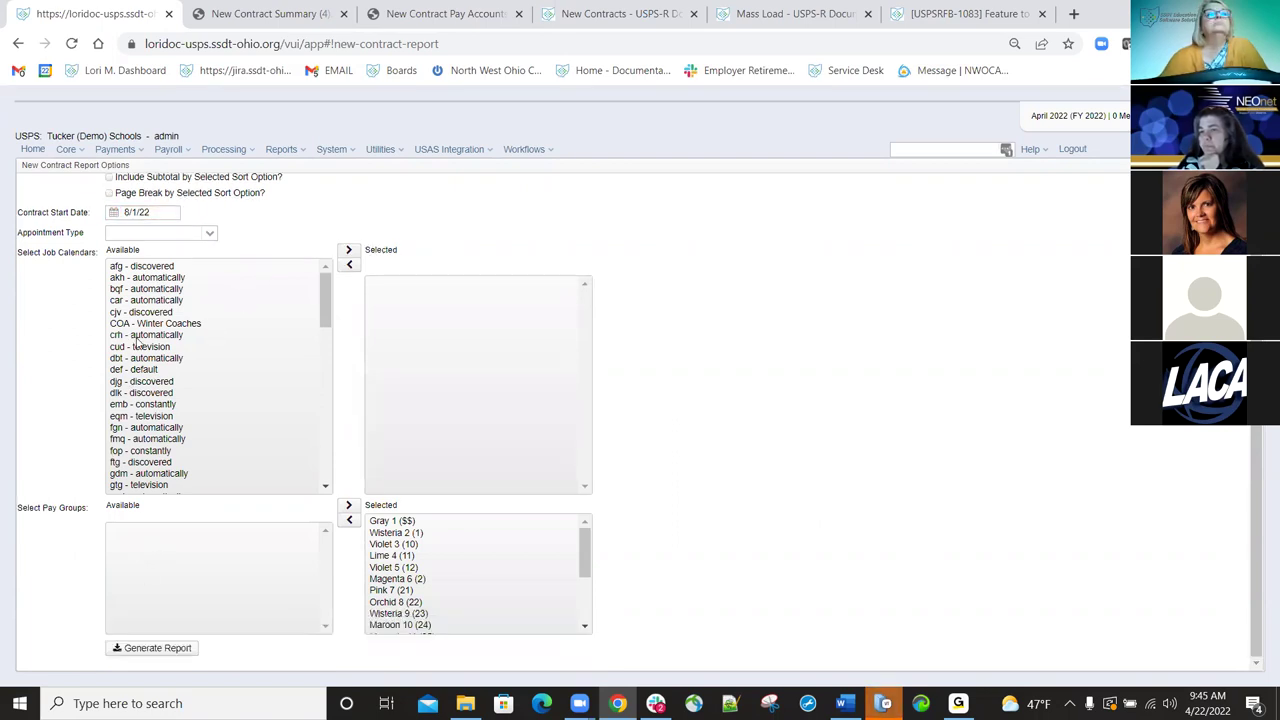
click(152, 301)
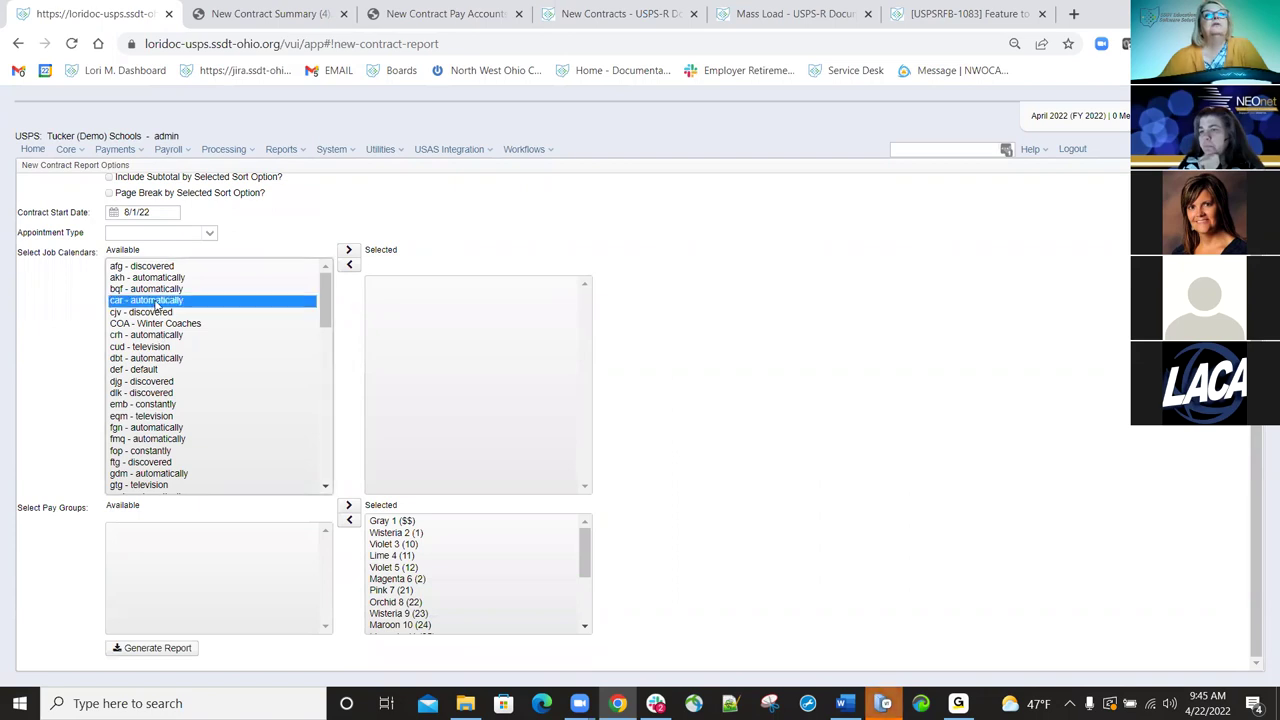
double_click(155, 301)
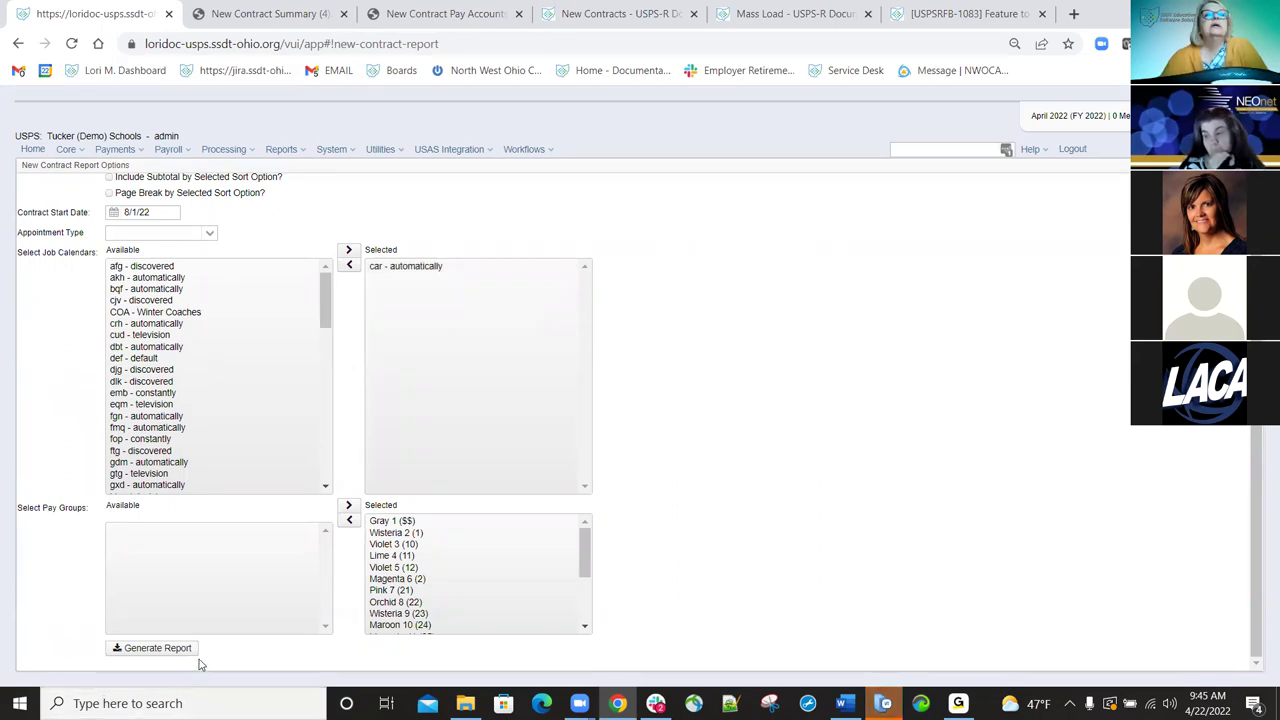
click(152, 652)
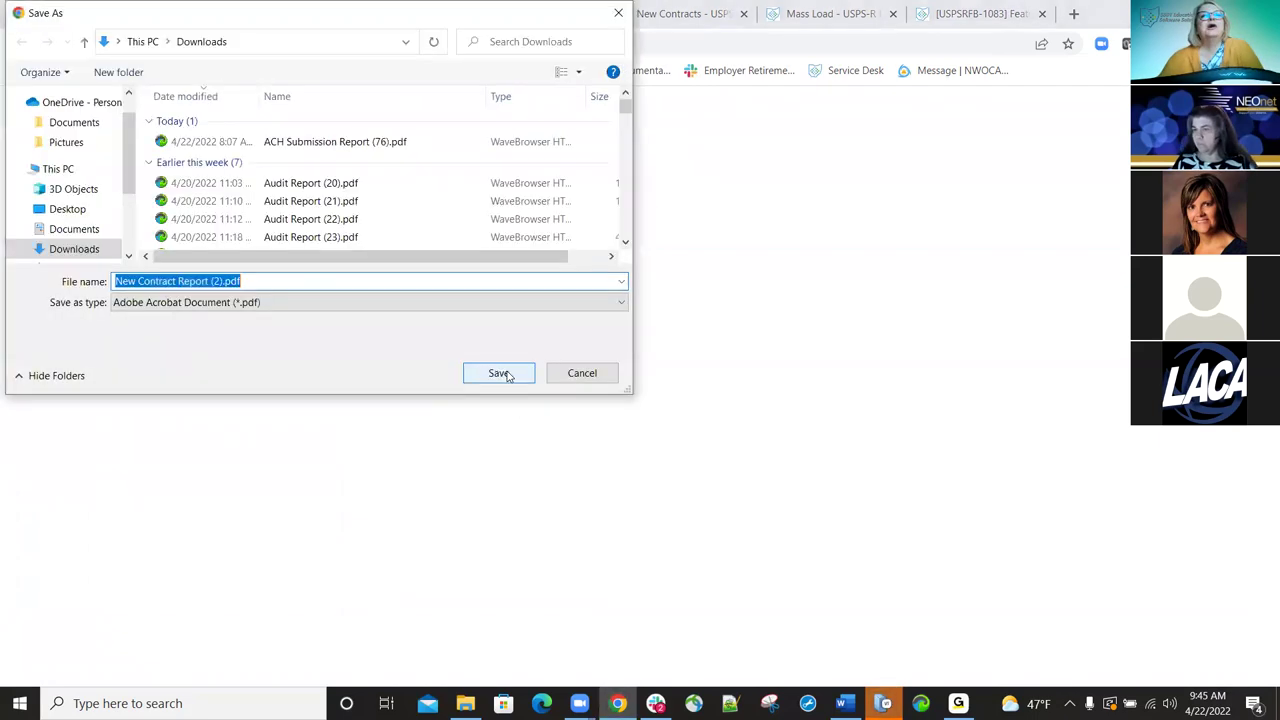
click(507, 375)
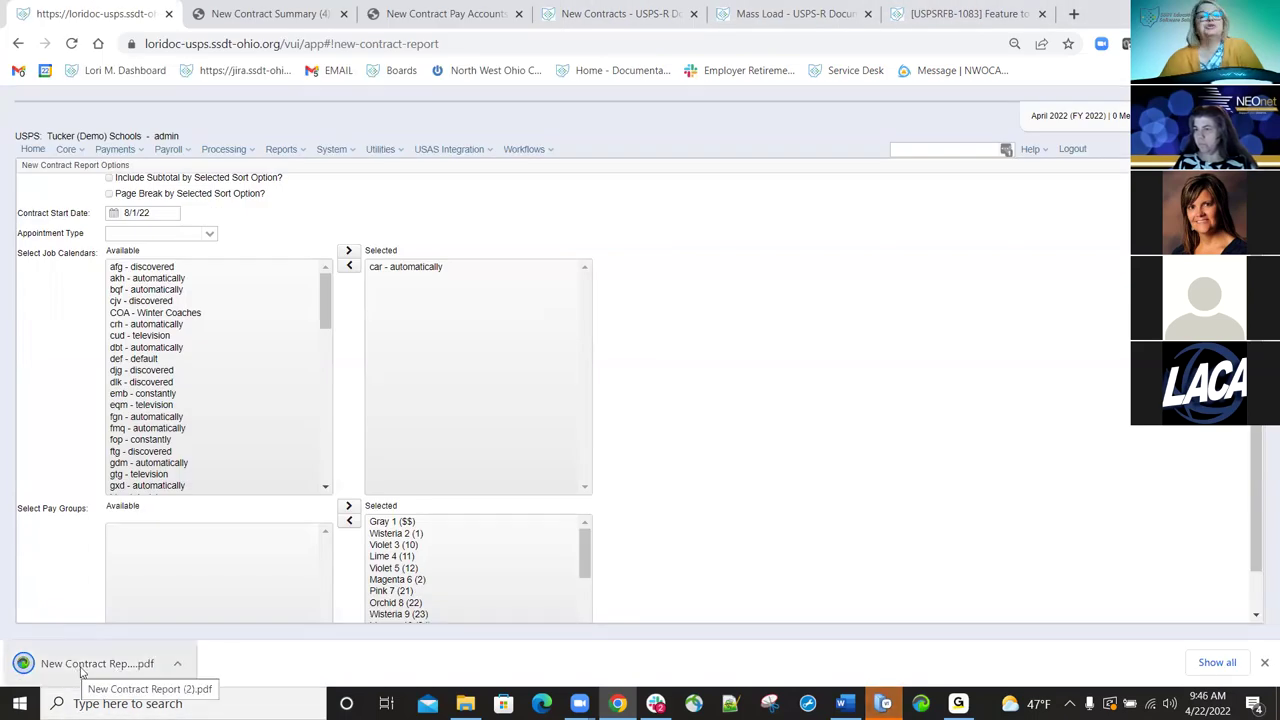
click(80, 668)
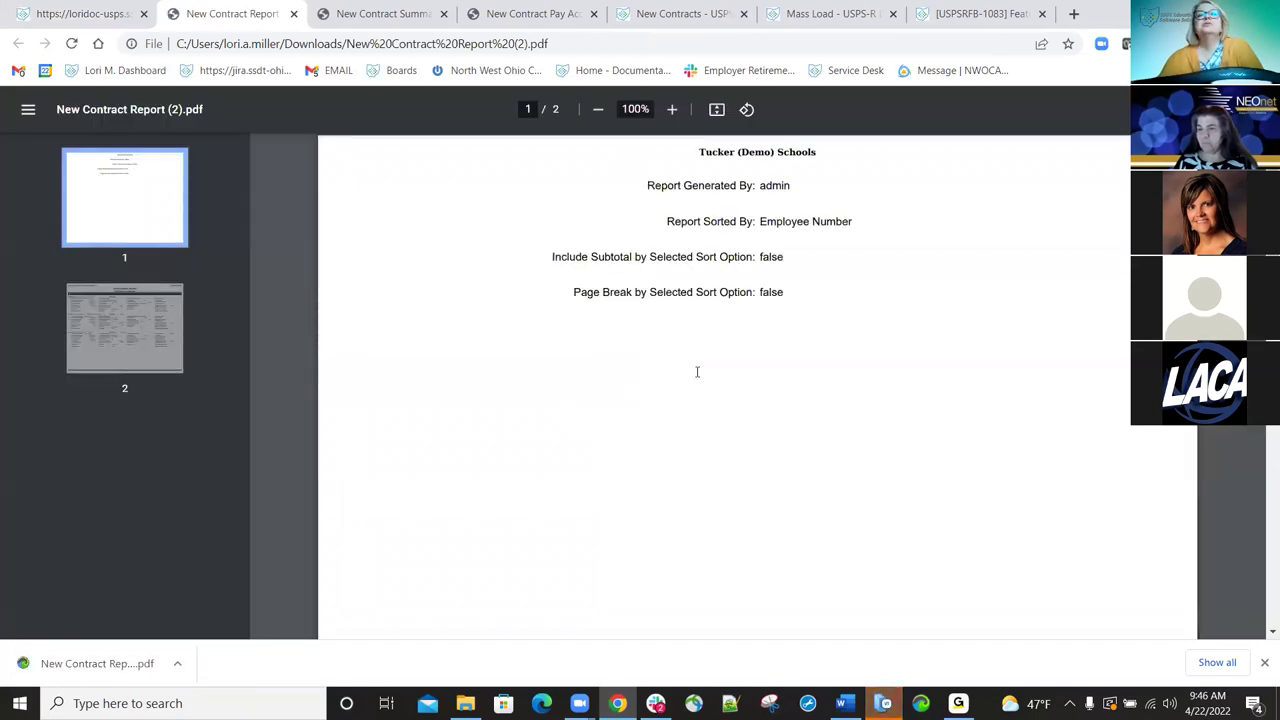
Examine the contract details of each employee on page 2 of the New Contract Report PDF and close it.
scroll(697, 372, down, 7)
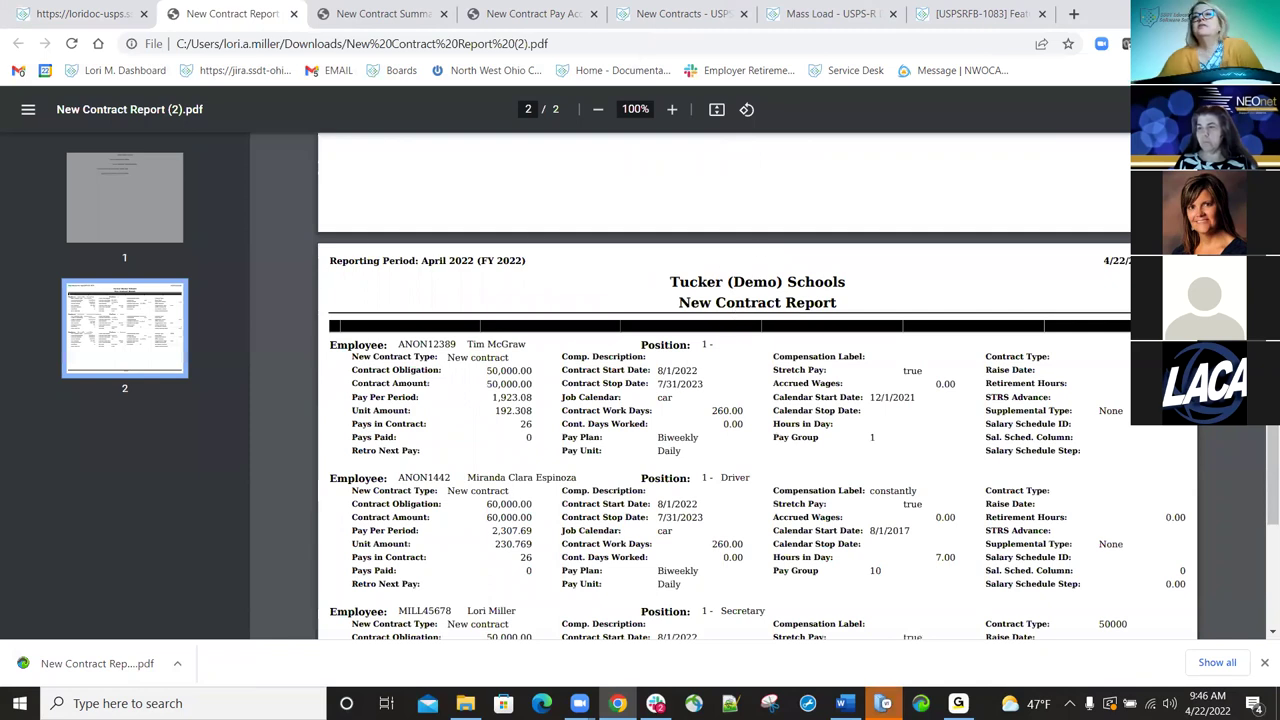
scroll(577, 320, down, 2)
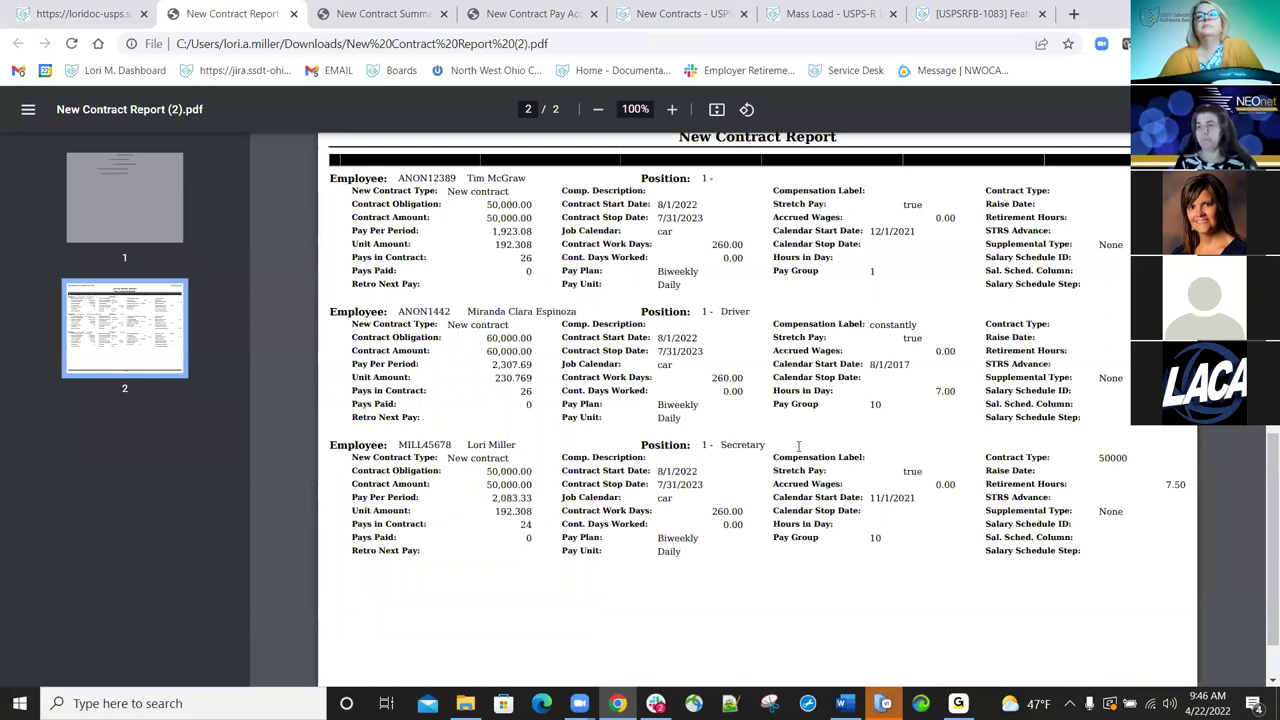
scroll(580, 490, down, 1)
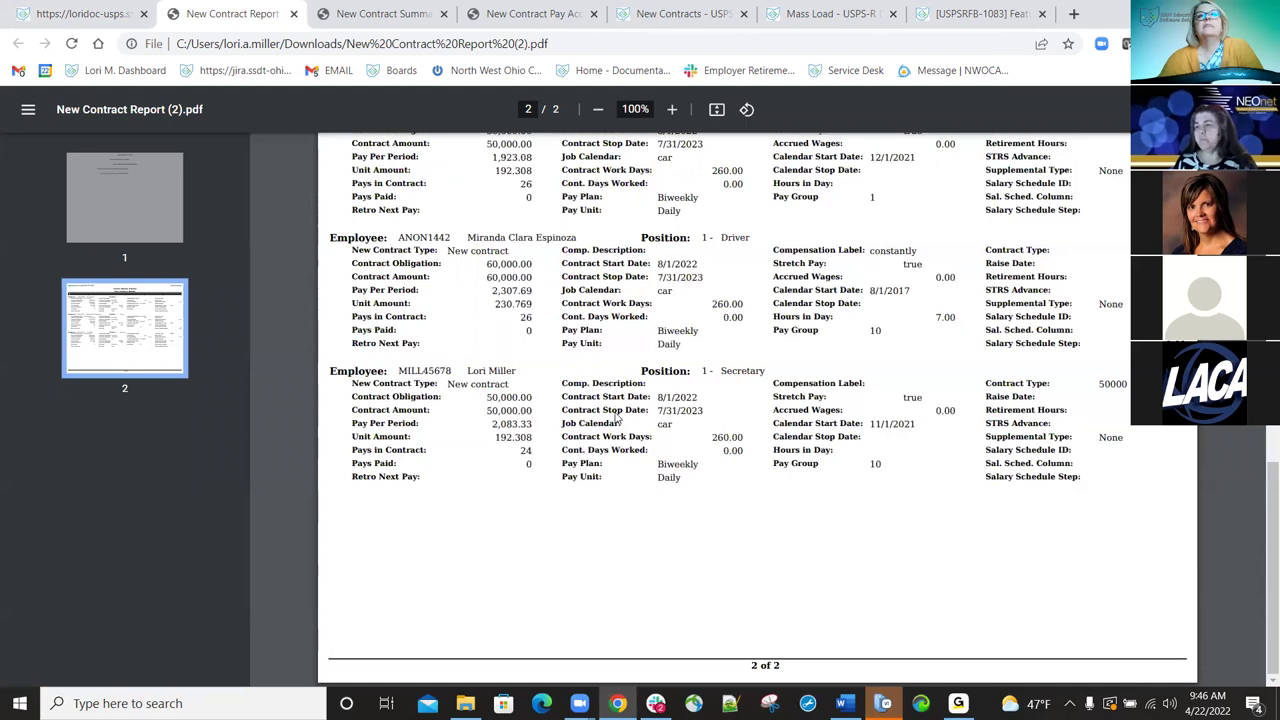
key(Home)
scroll(880, 430, down, 8)
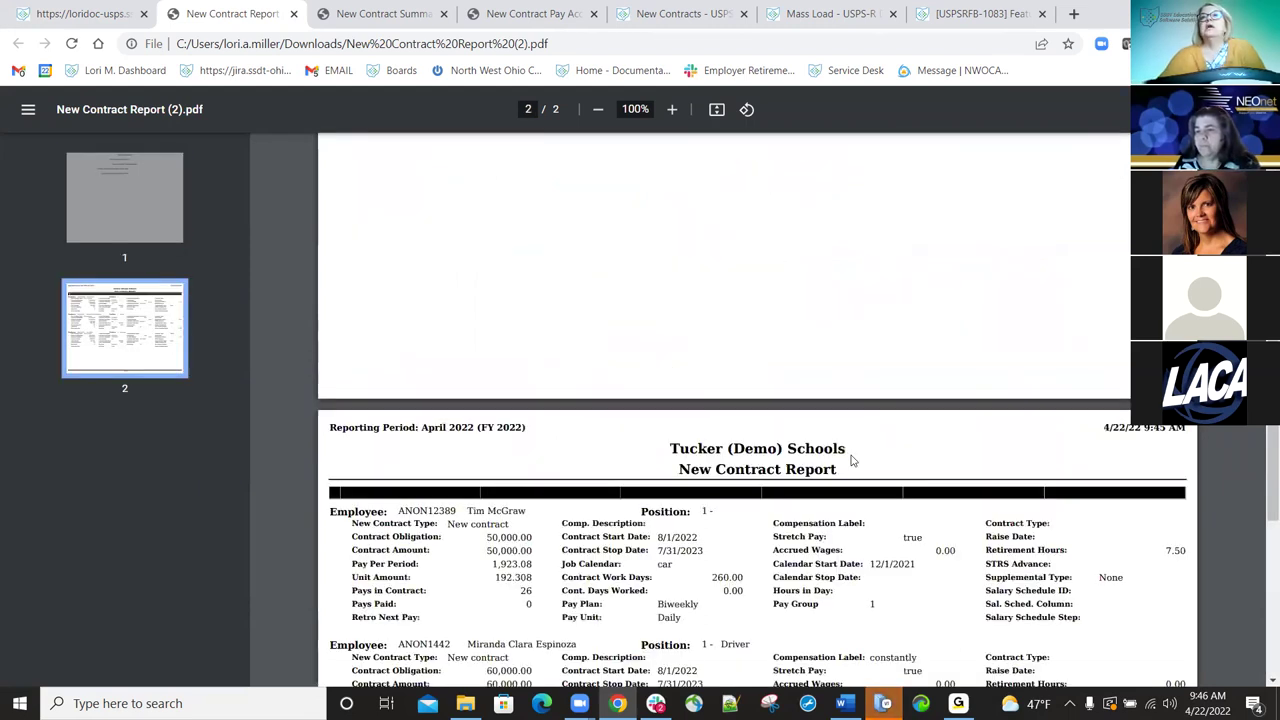
scroll(852, 460, down, 5)
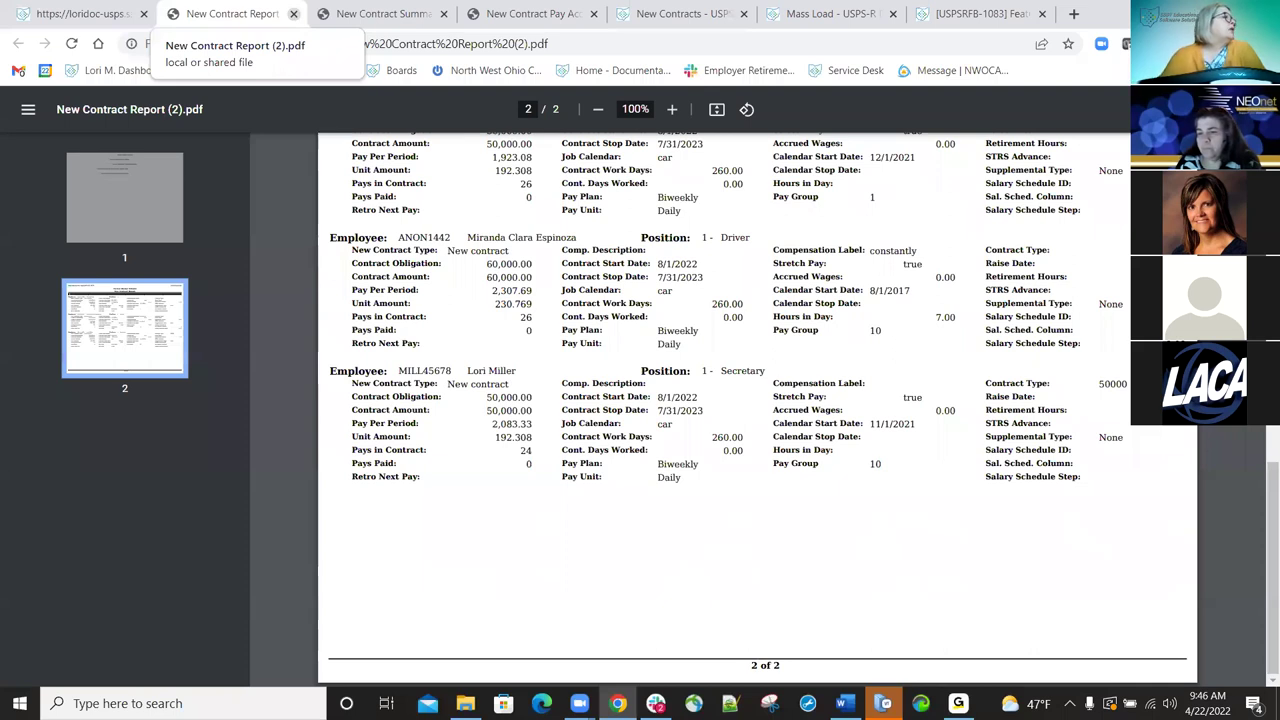
click(293, 14)
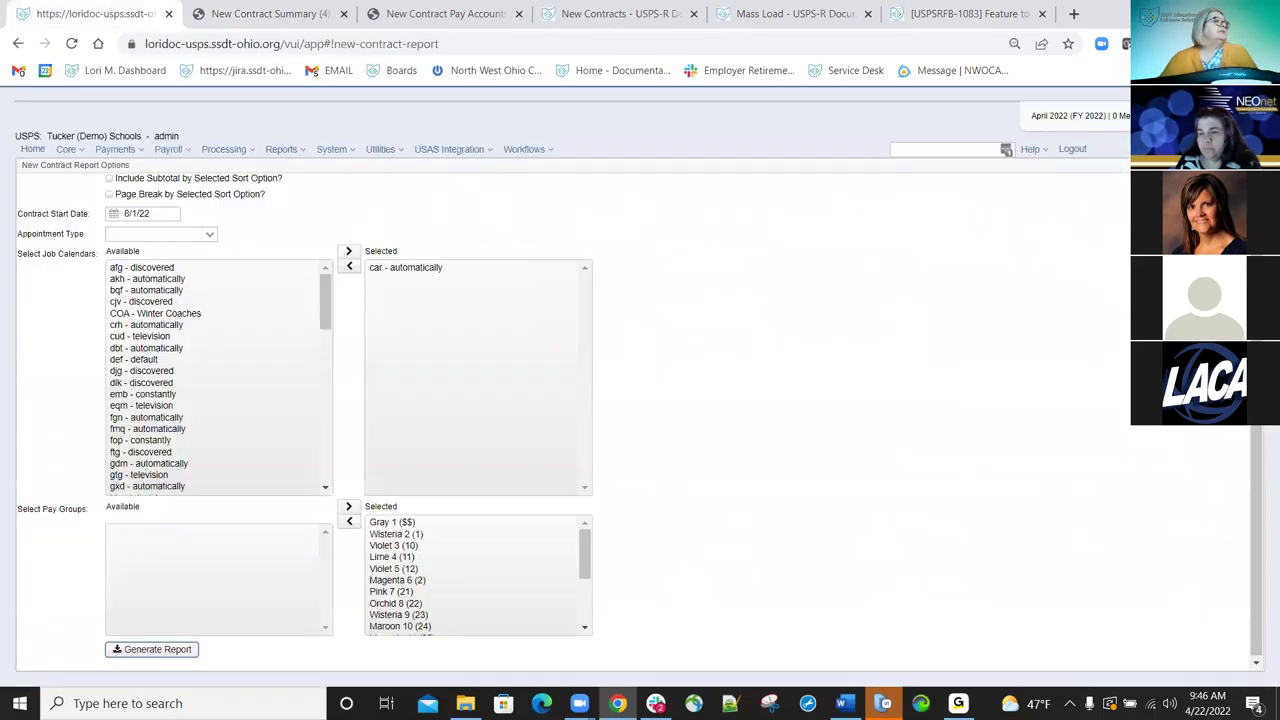
Open the Public Shared USPS-R Reports Library from USPS and go to its Quarterly Reports section.
click(1047, 152)
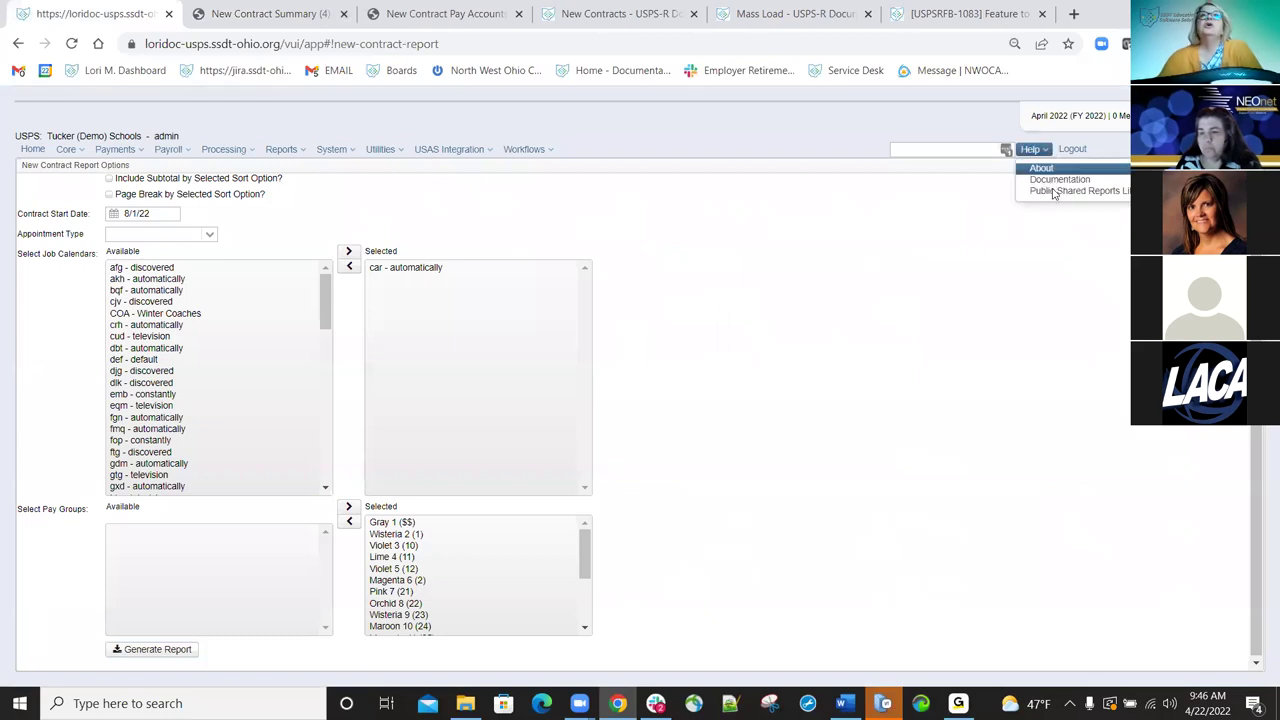
click(1053, 194)
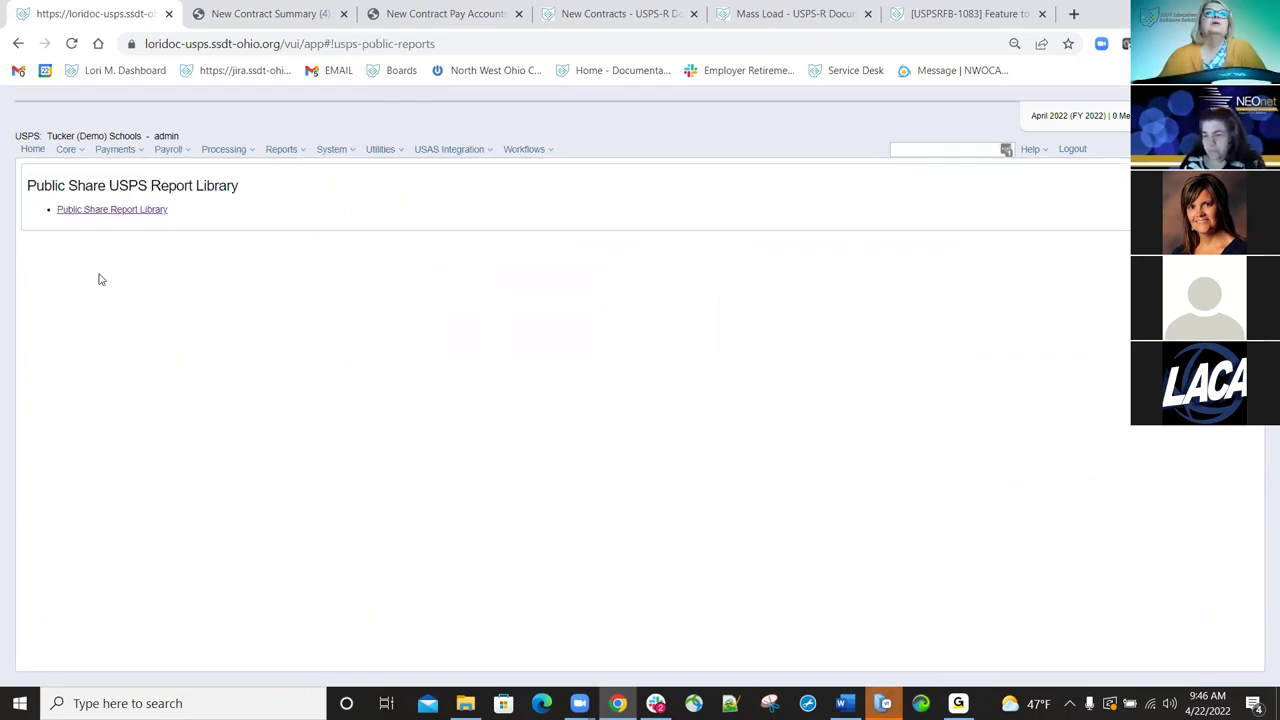
click(123, 211)
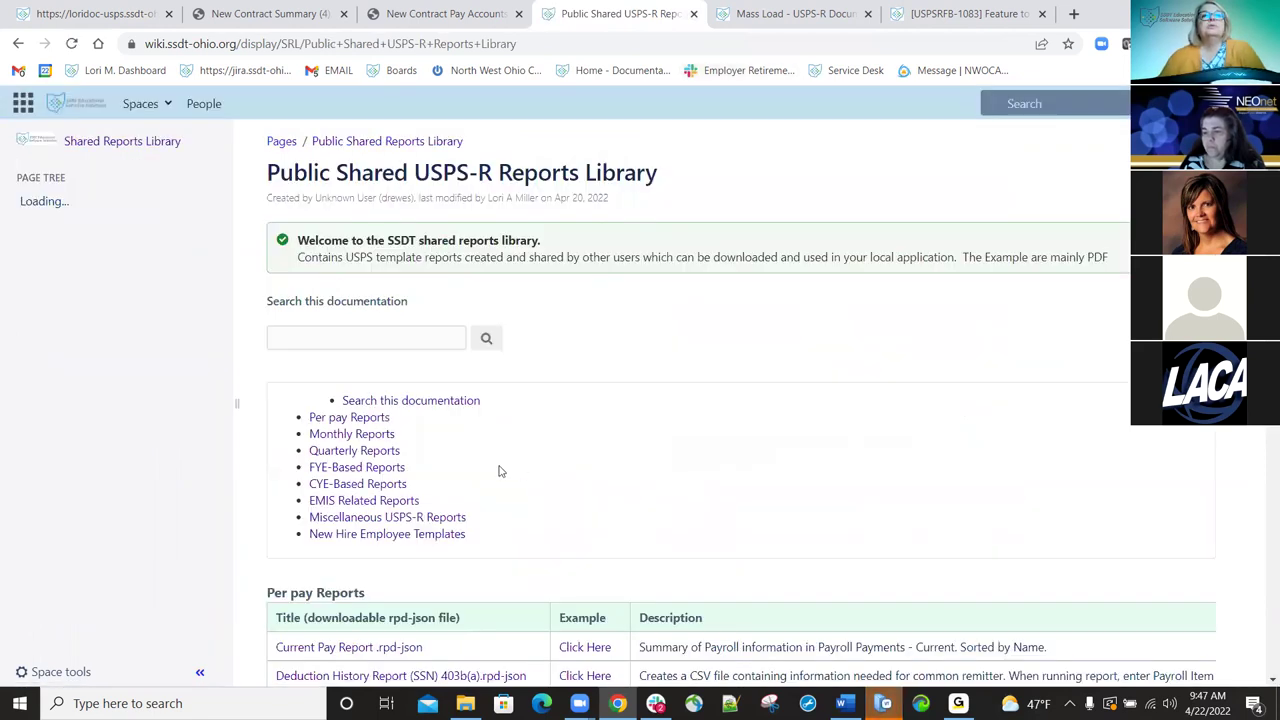
click(328, 450)
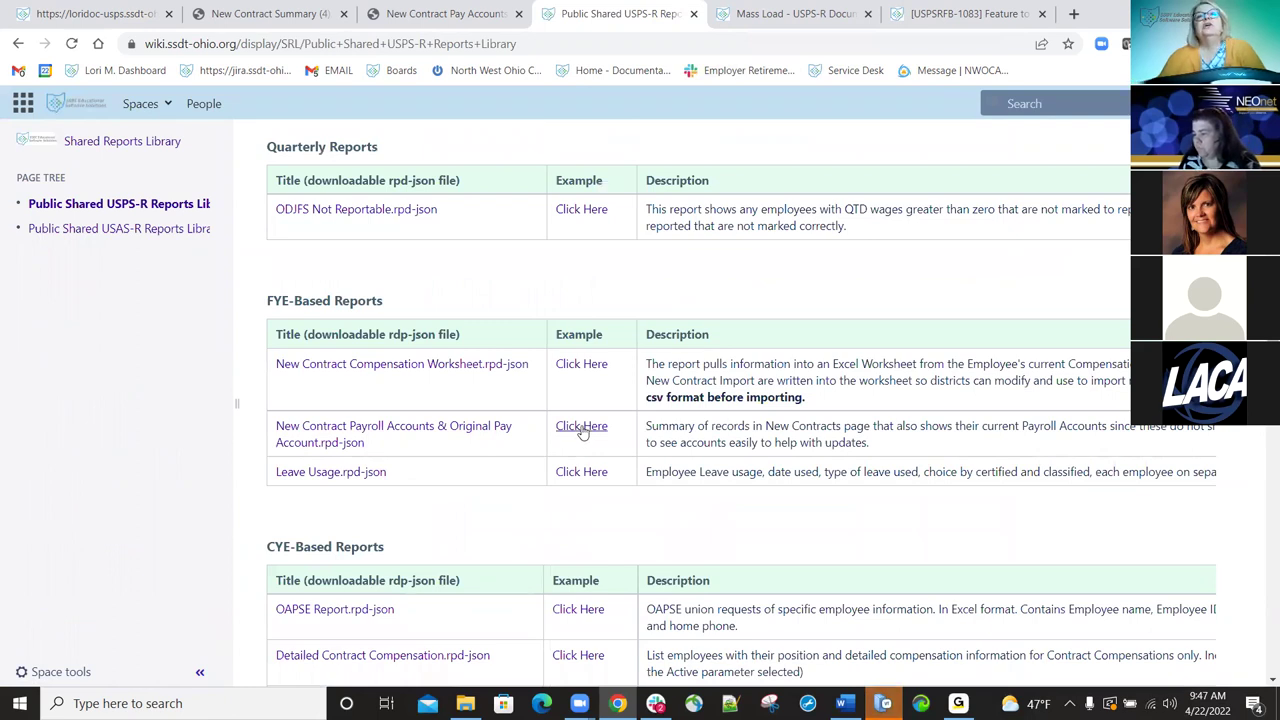
View the example PDF of the New Contract Payroll Accounts & Original Pay Account report through its grand total, and close the library page.
click(581, 427)
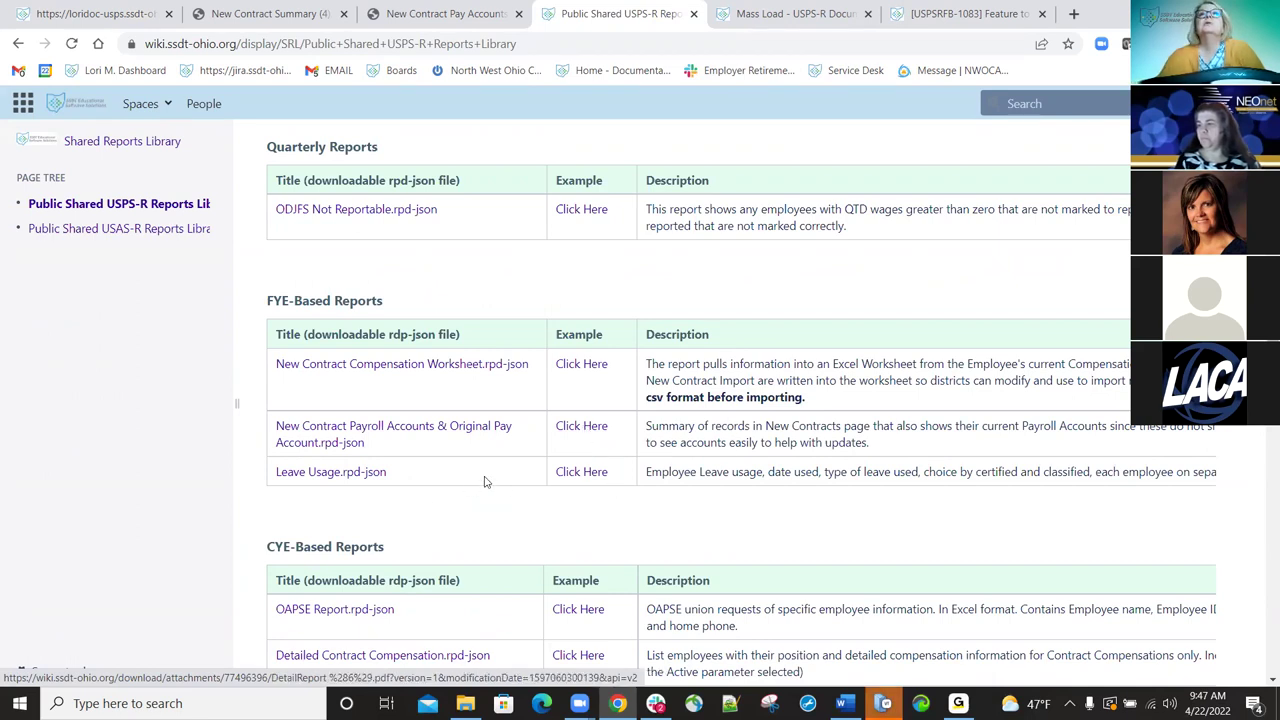
click(588, 428)
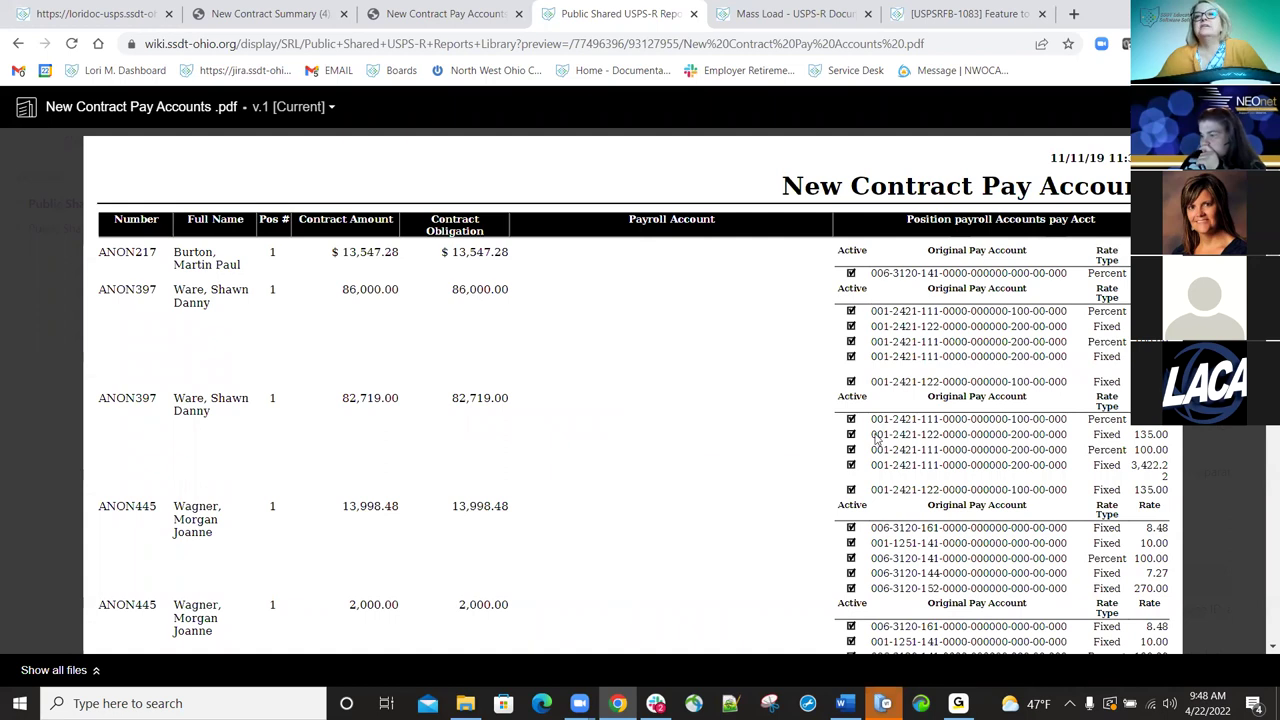
scroll(820, 345, down, 10)
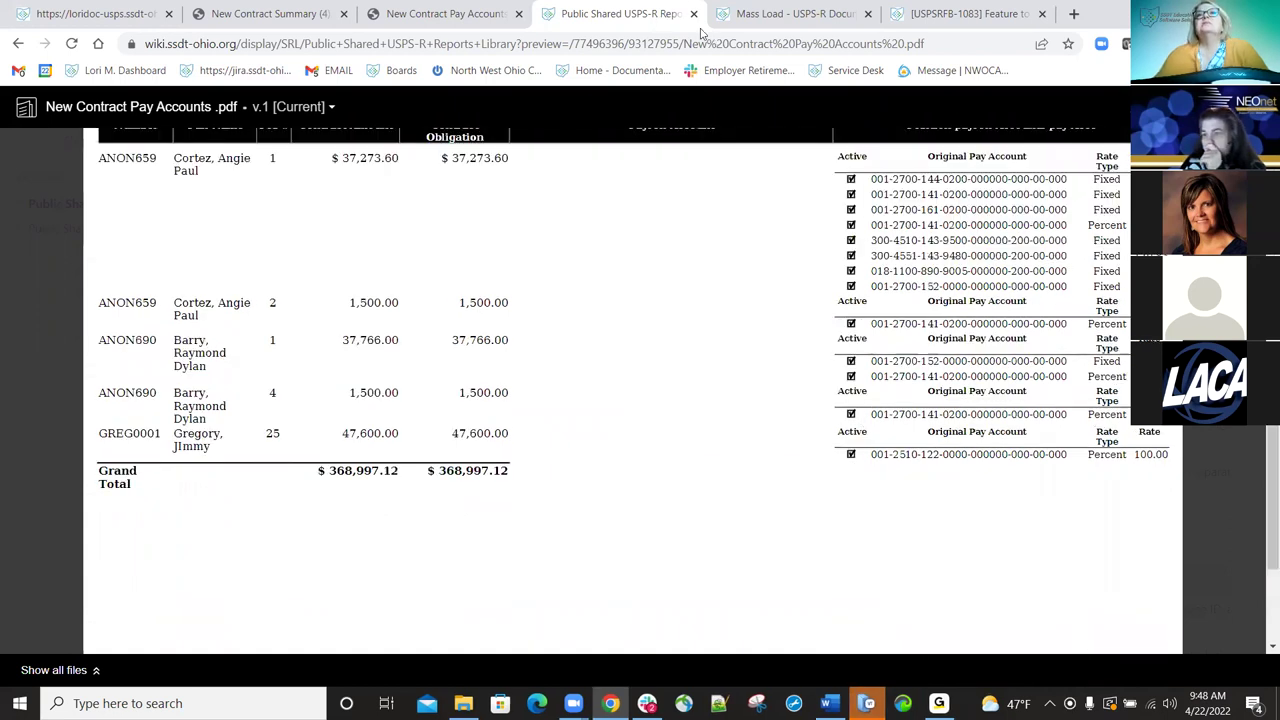
key(Home)
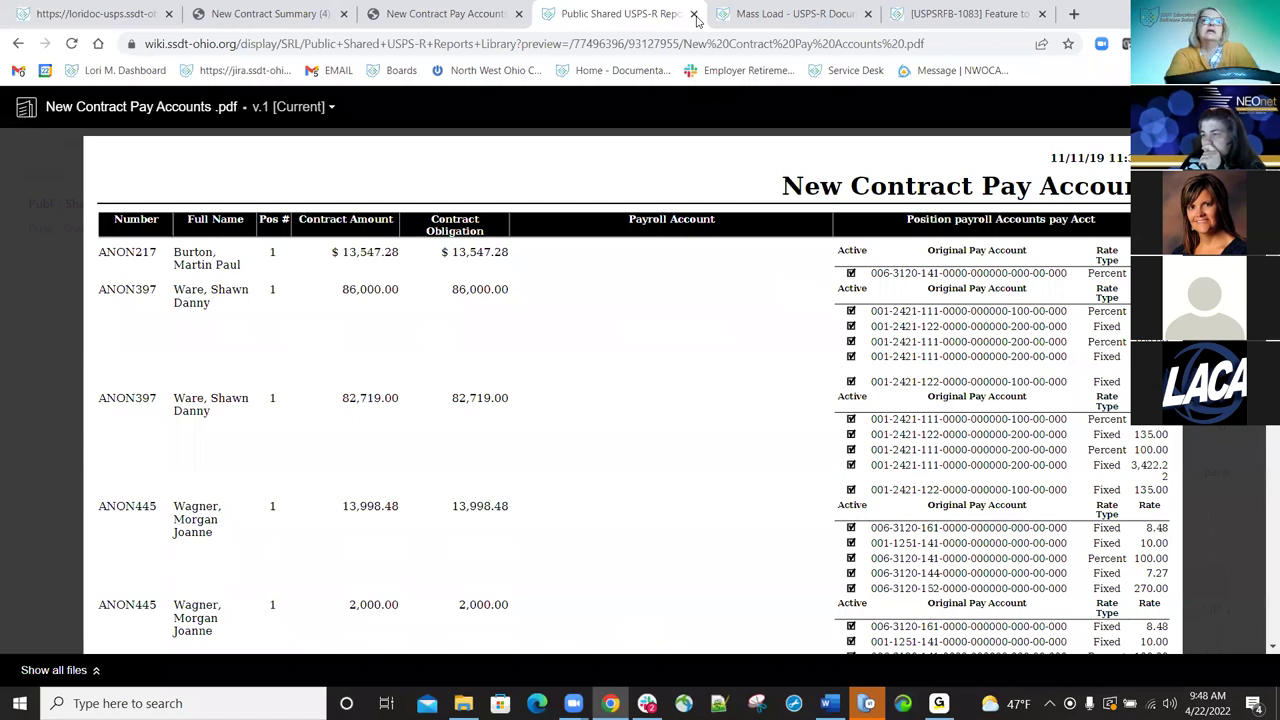
click(694, 14)
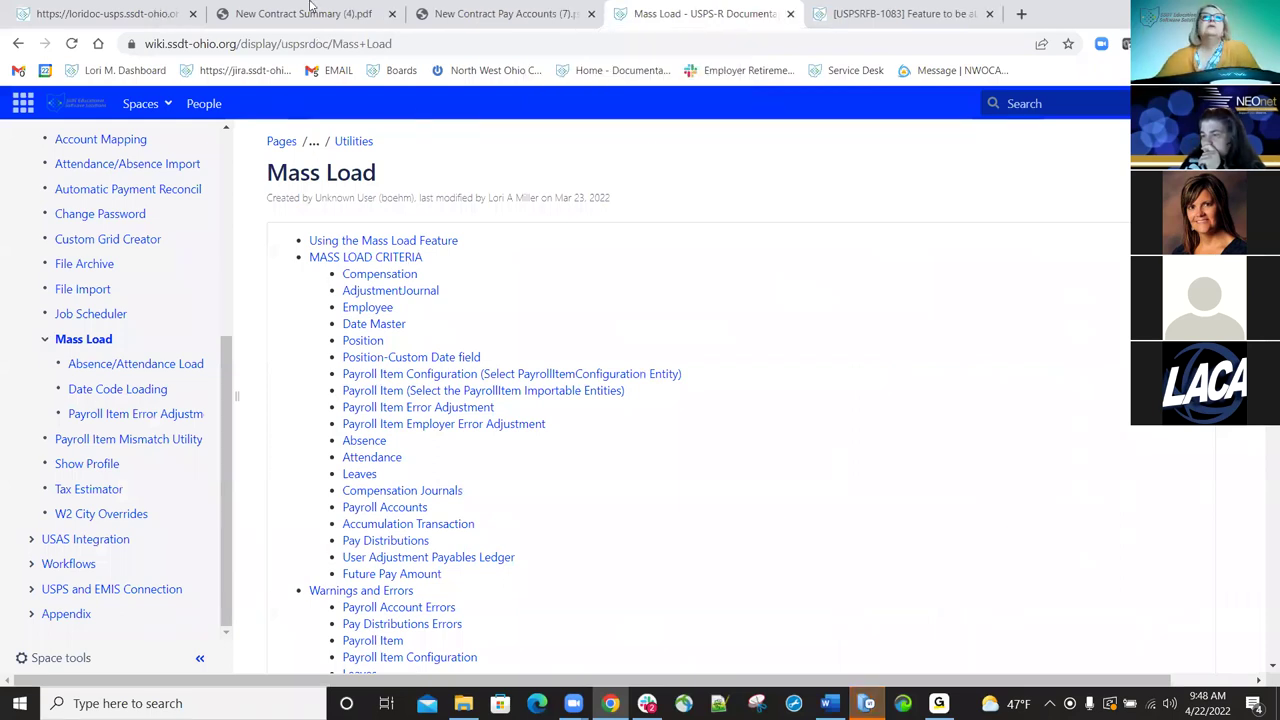
Return to the USPS application and open the New Contracts processing page.
key(ctrl+1)
click(240, 152)
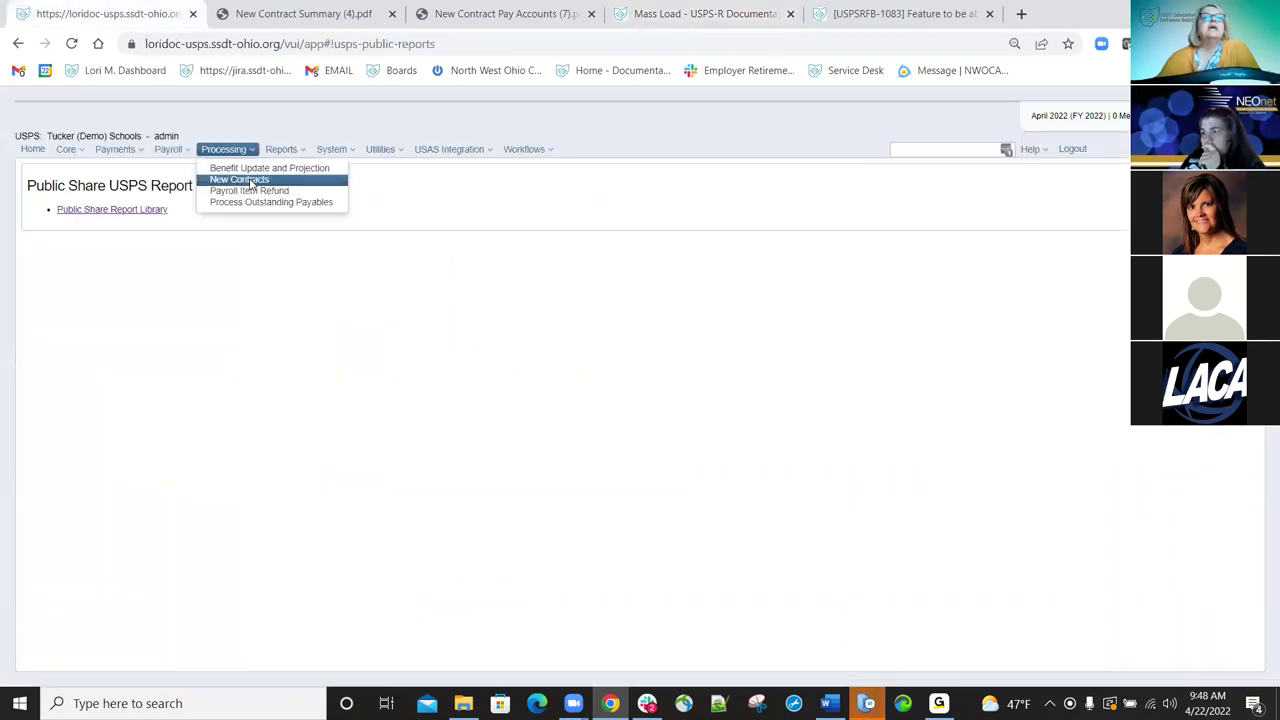
click(248, 182)
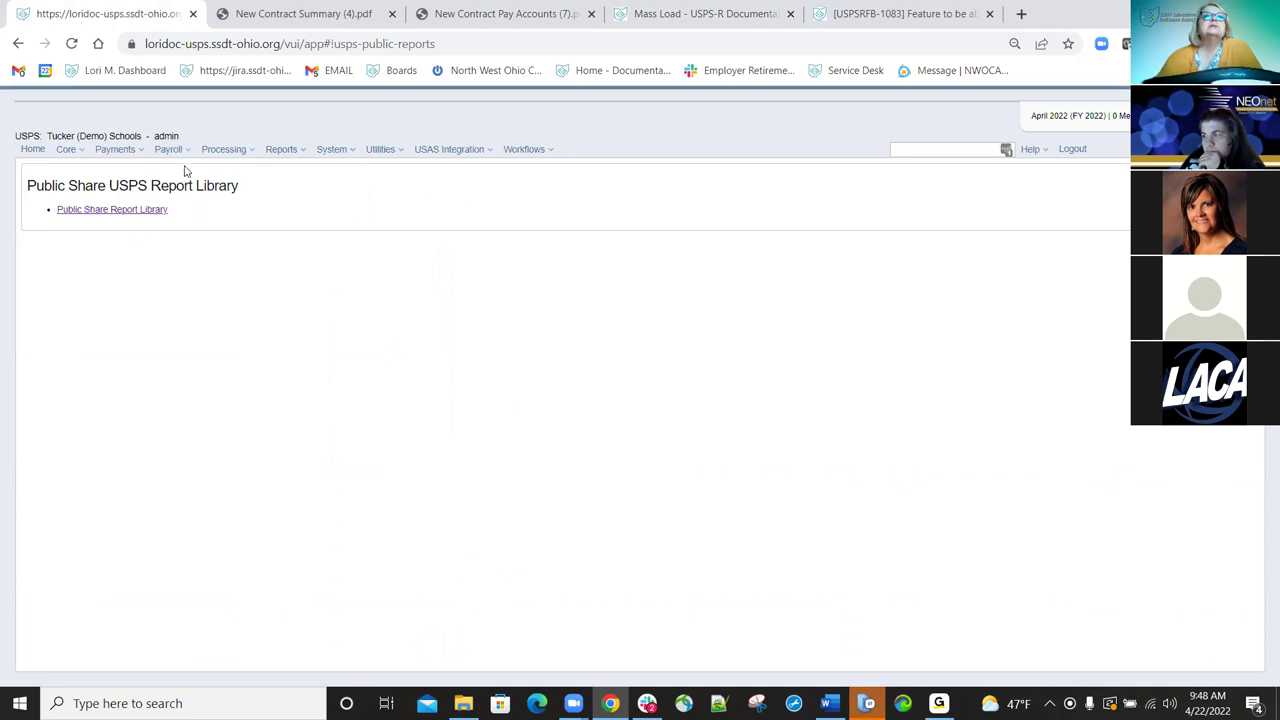
click(250, 152)
click(252, 181)
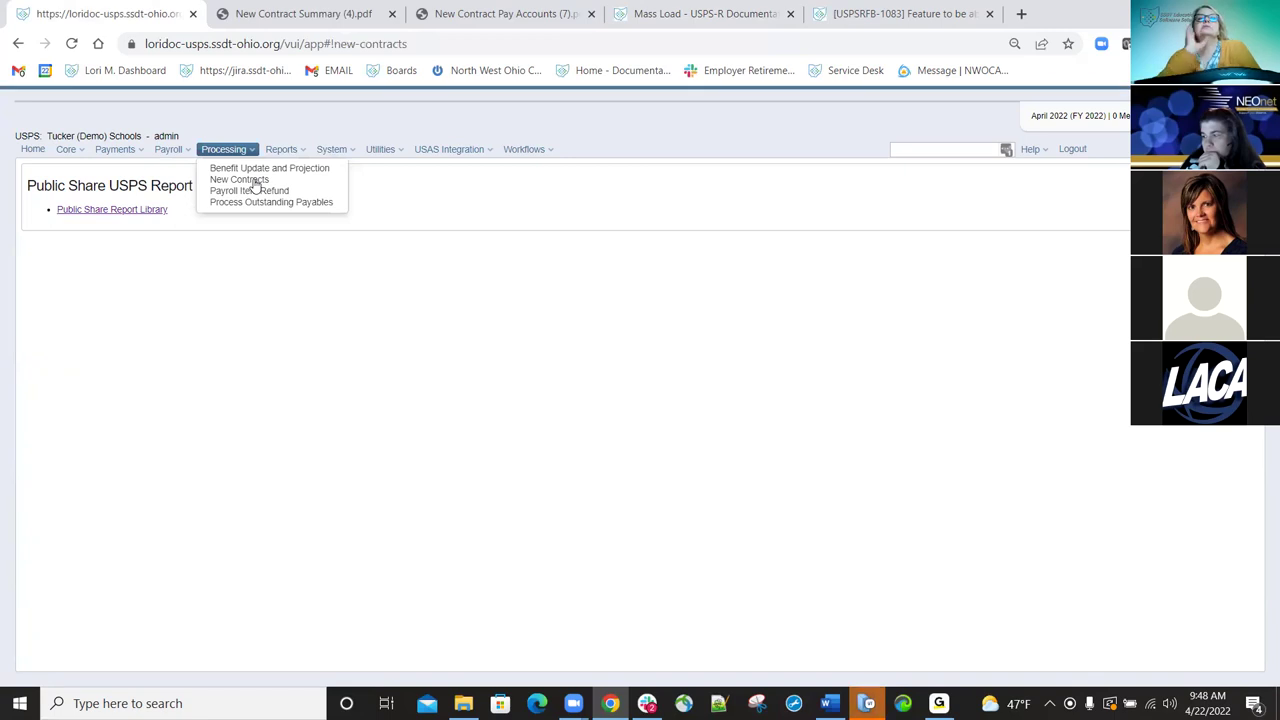
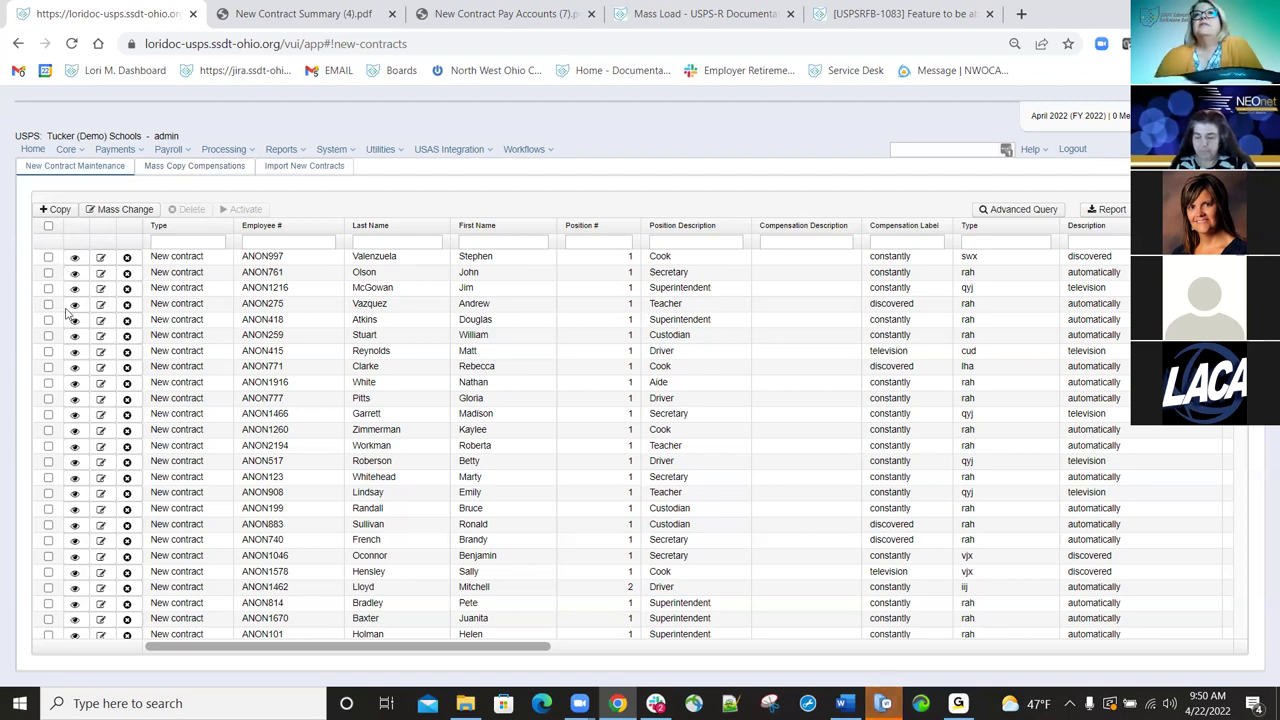
Select six individual contracts in the New Contract Maintenance grid, and extend the selection to all contracts.
click(48, 257)
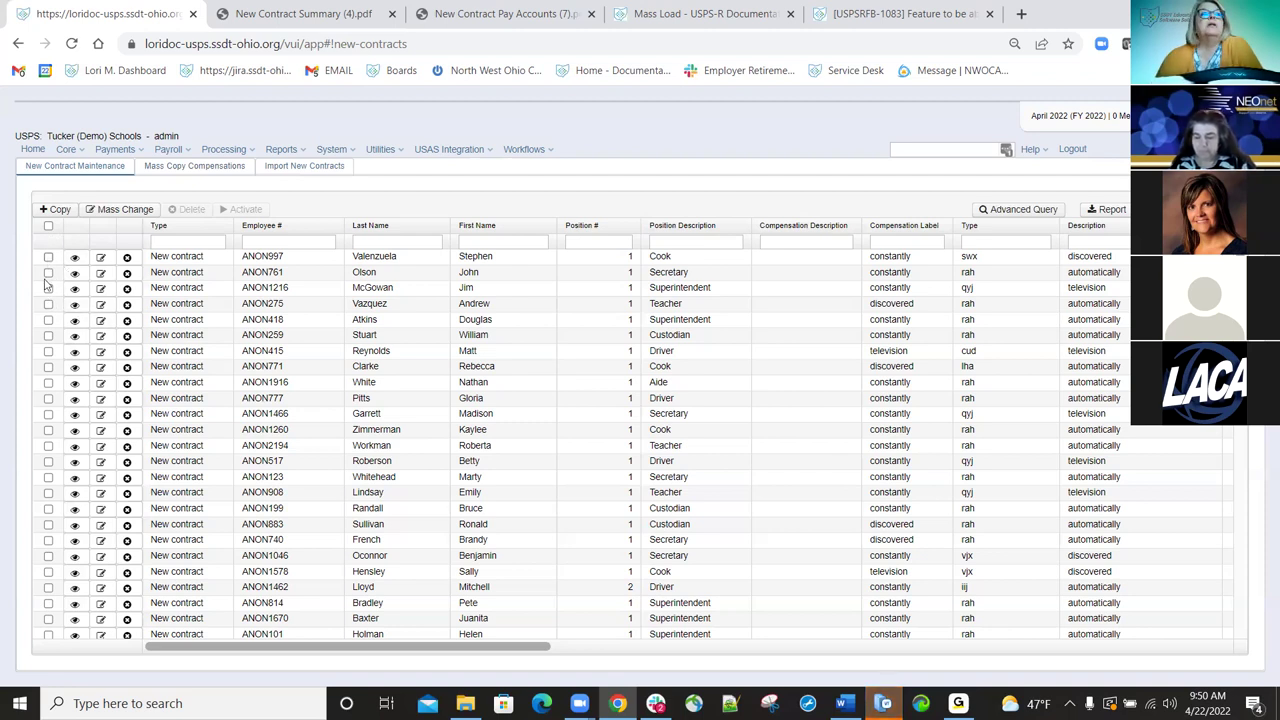
click(48, 303)
click(48, 351)
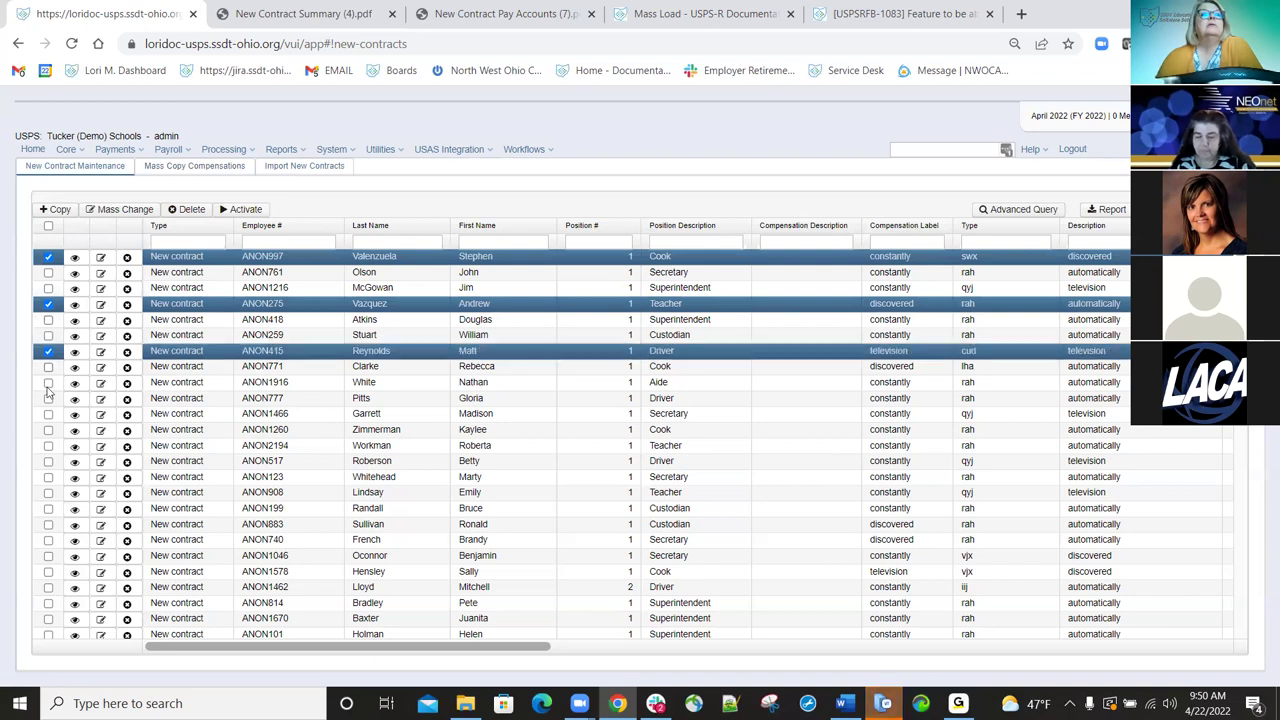
click(48, 382)
click(48, 414)
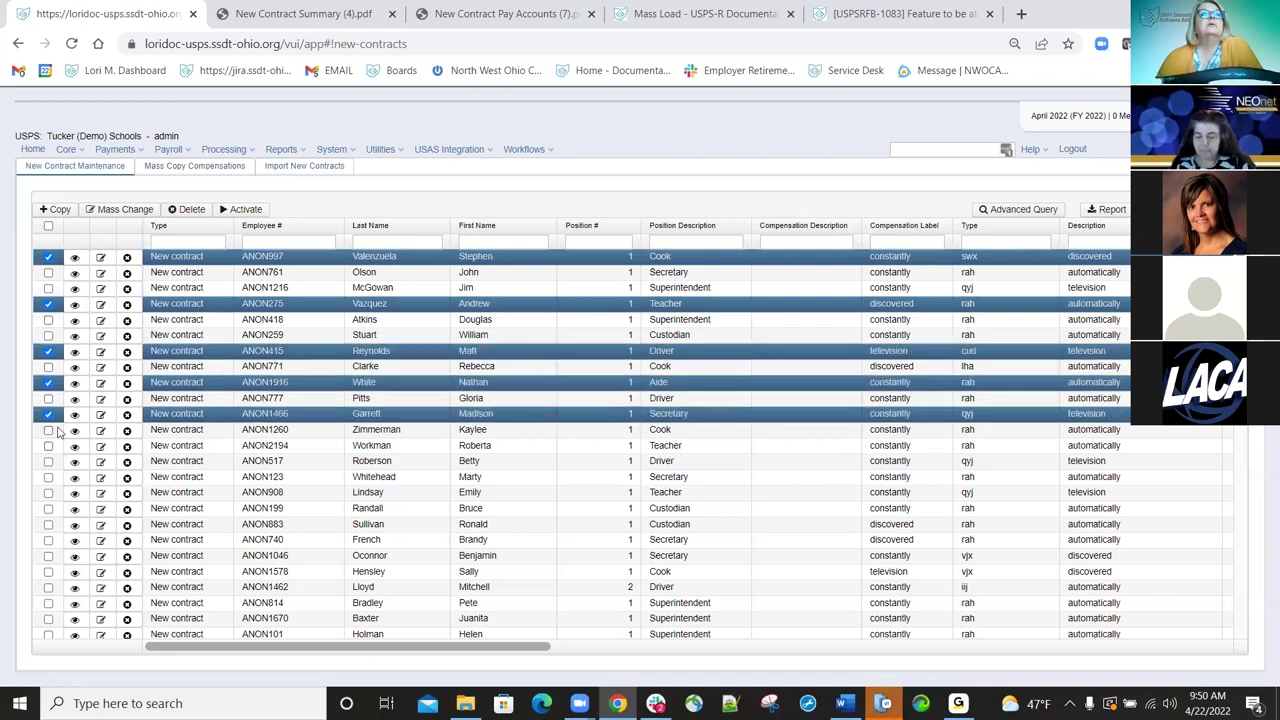
click(48, 445)
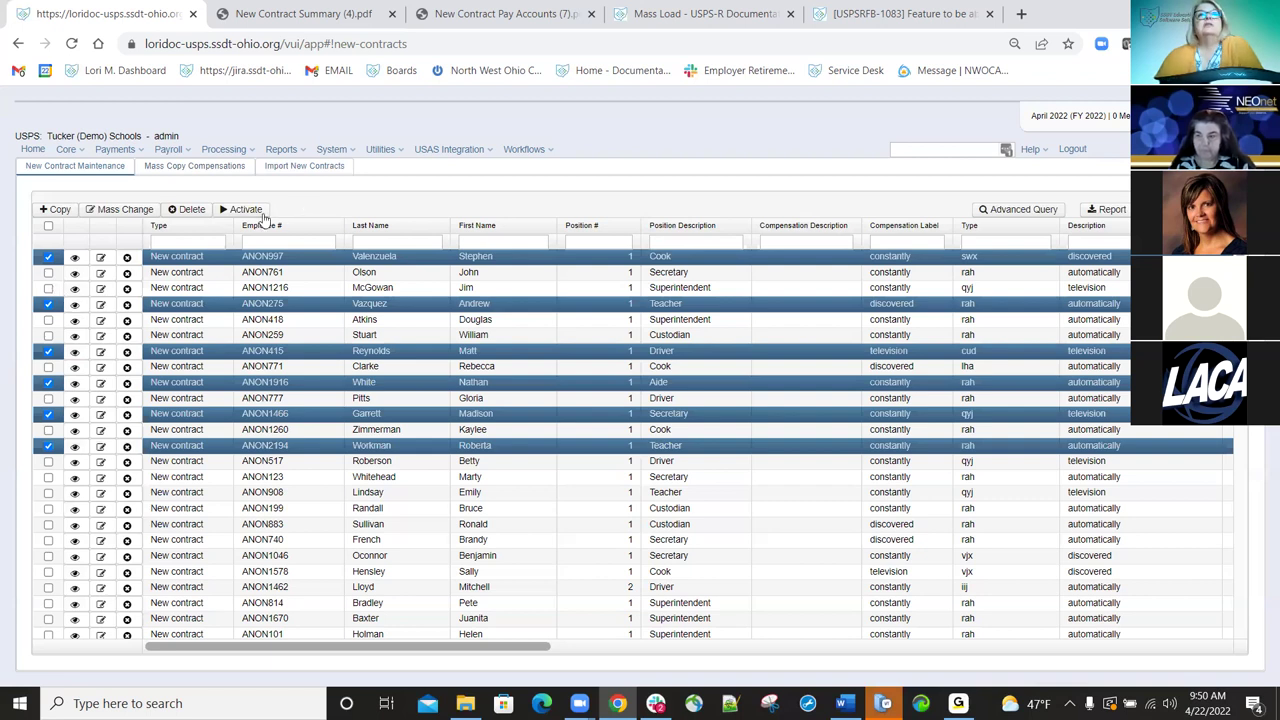
click(48, 228)
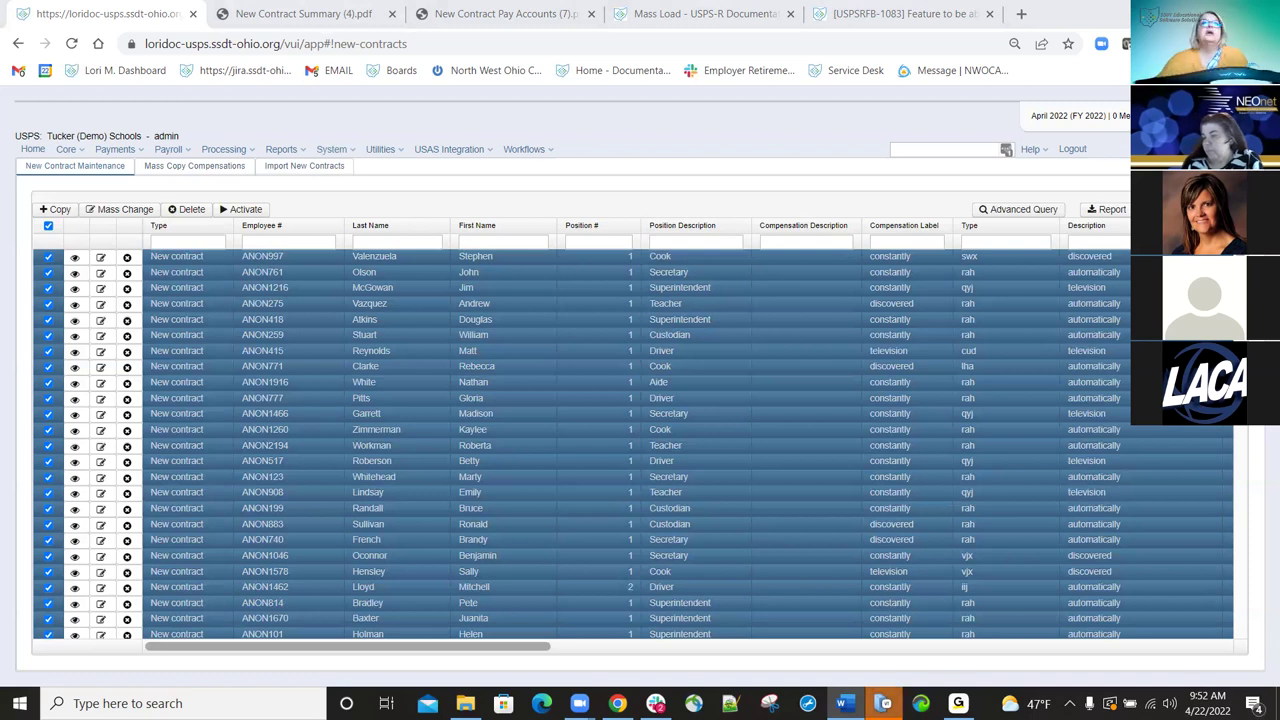
Open the Report Manager and filter the report names by "ssdt non".
click(297, 155)
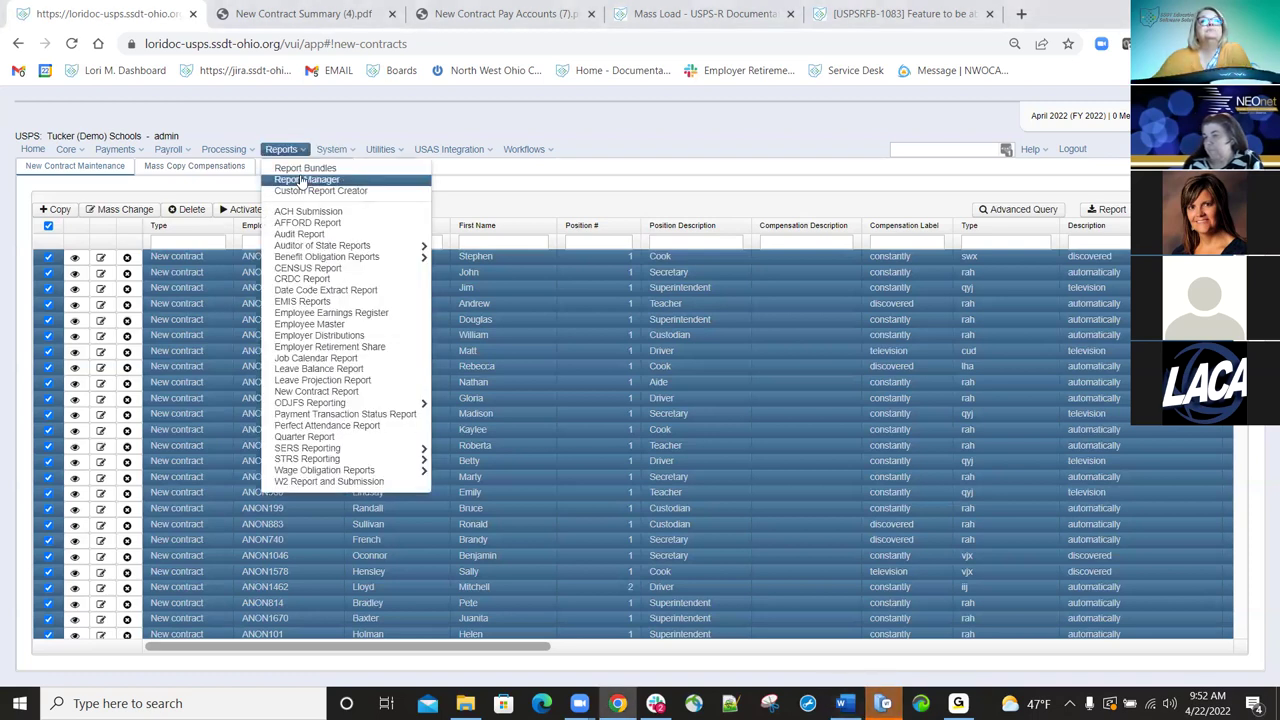
click(302, 181)
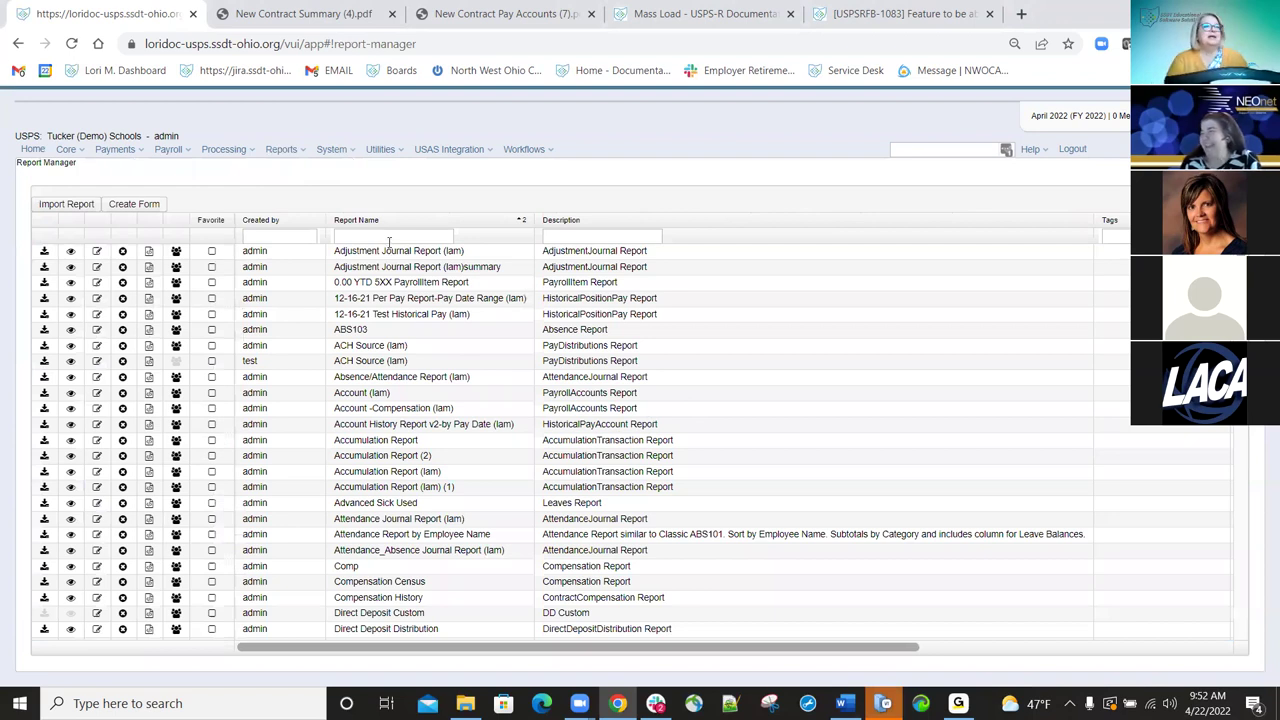
click(389, 244)
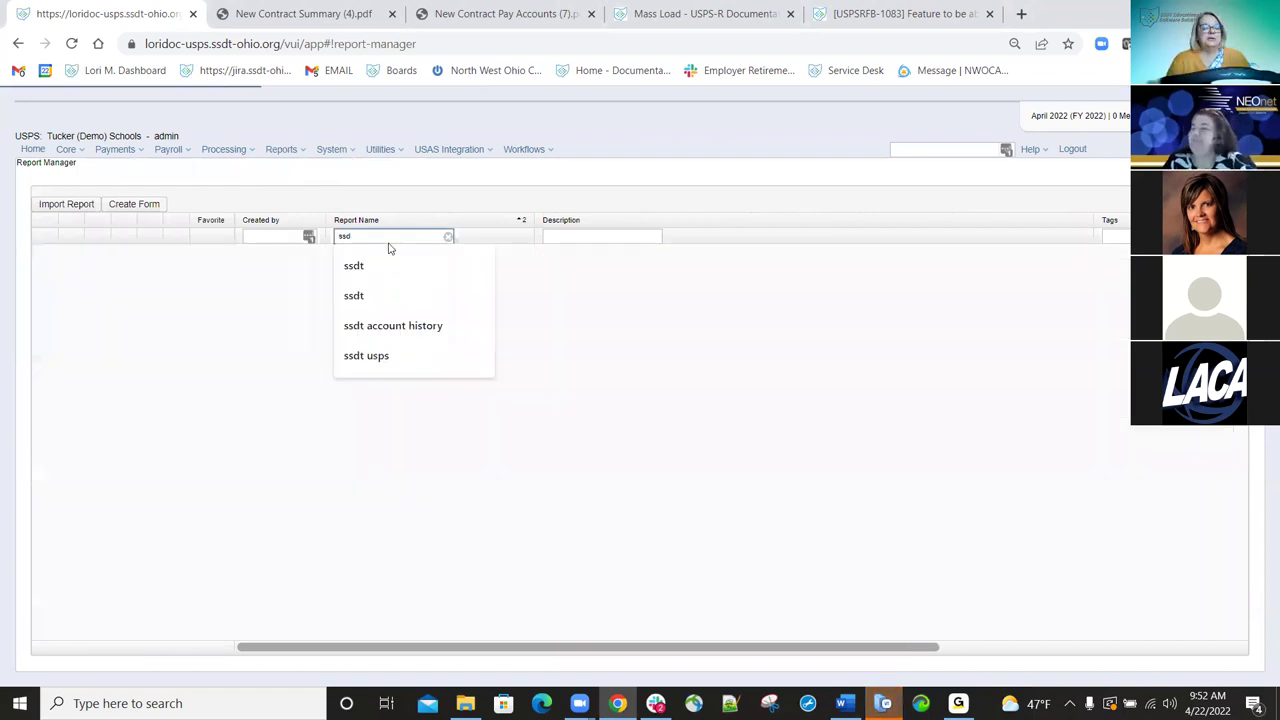
text(ssdt)
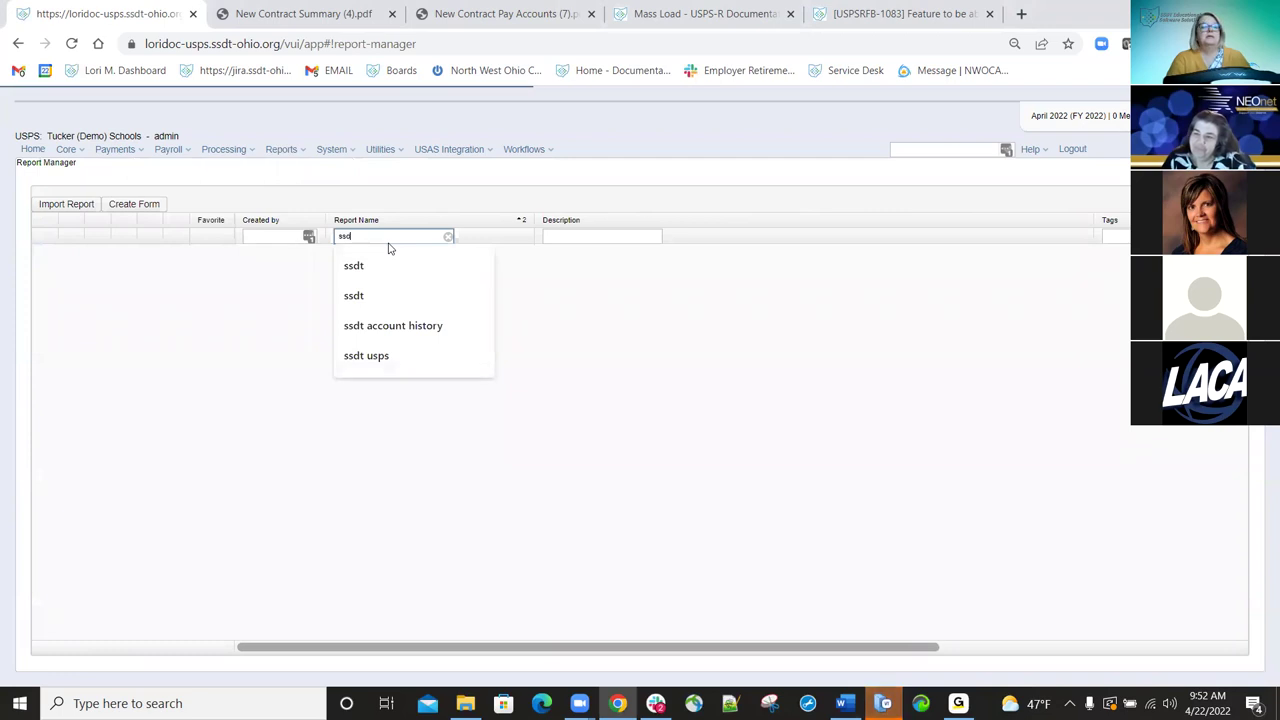
text( non)
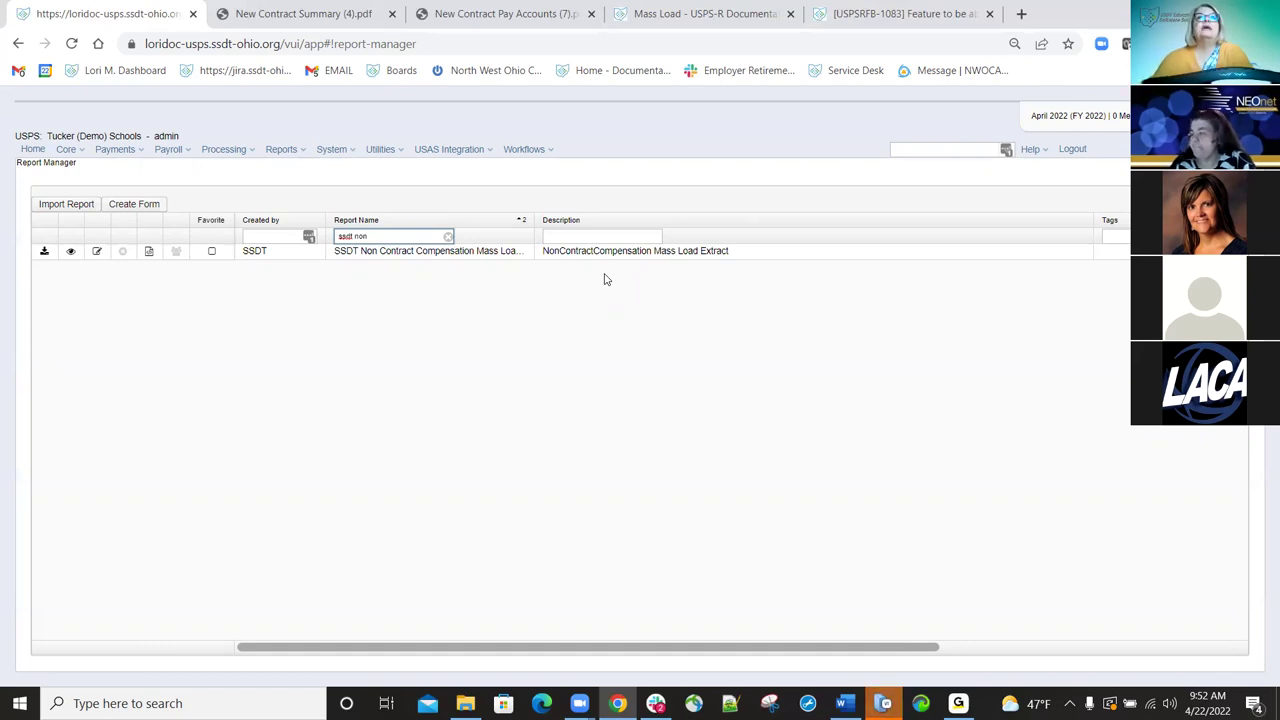
Generate the SSDT Non Contract Compensation Mass Load Extract in Excel-FieldNames format, open it in Excel and enable editing.
click(44, 252)
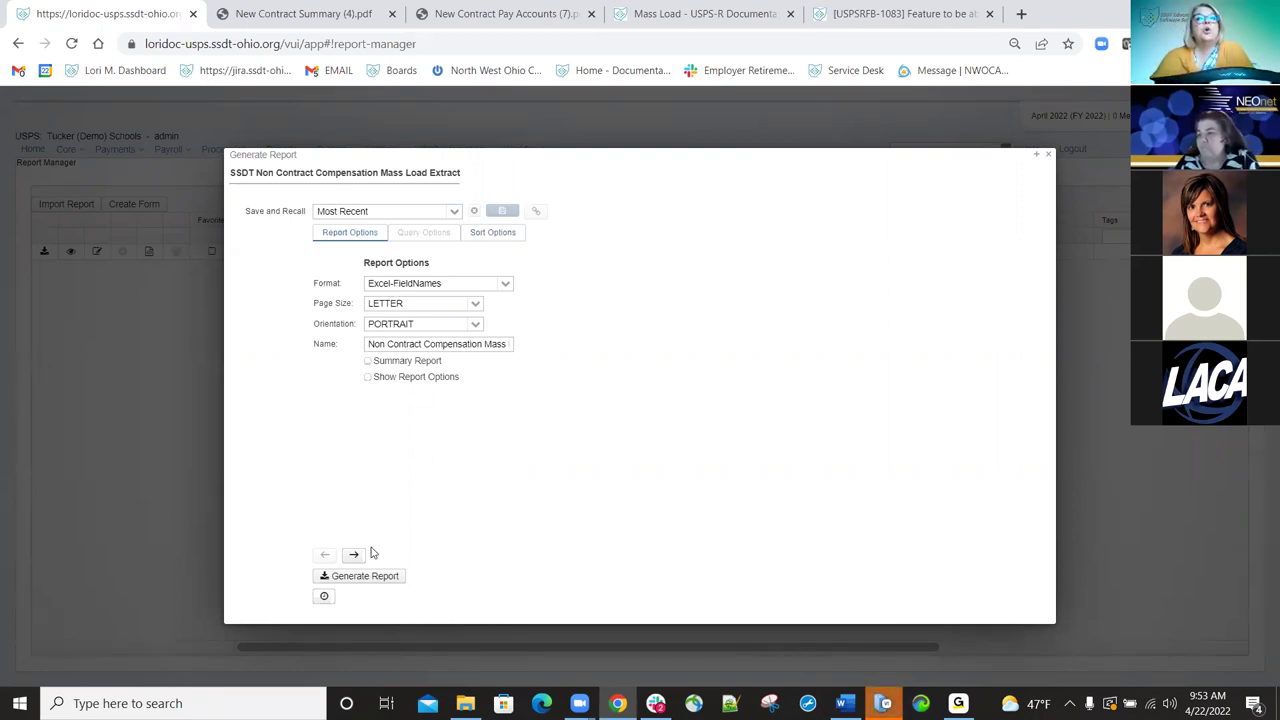
click(366, 579)
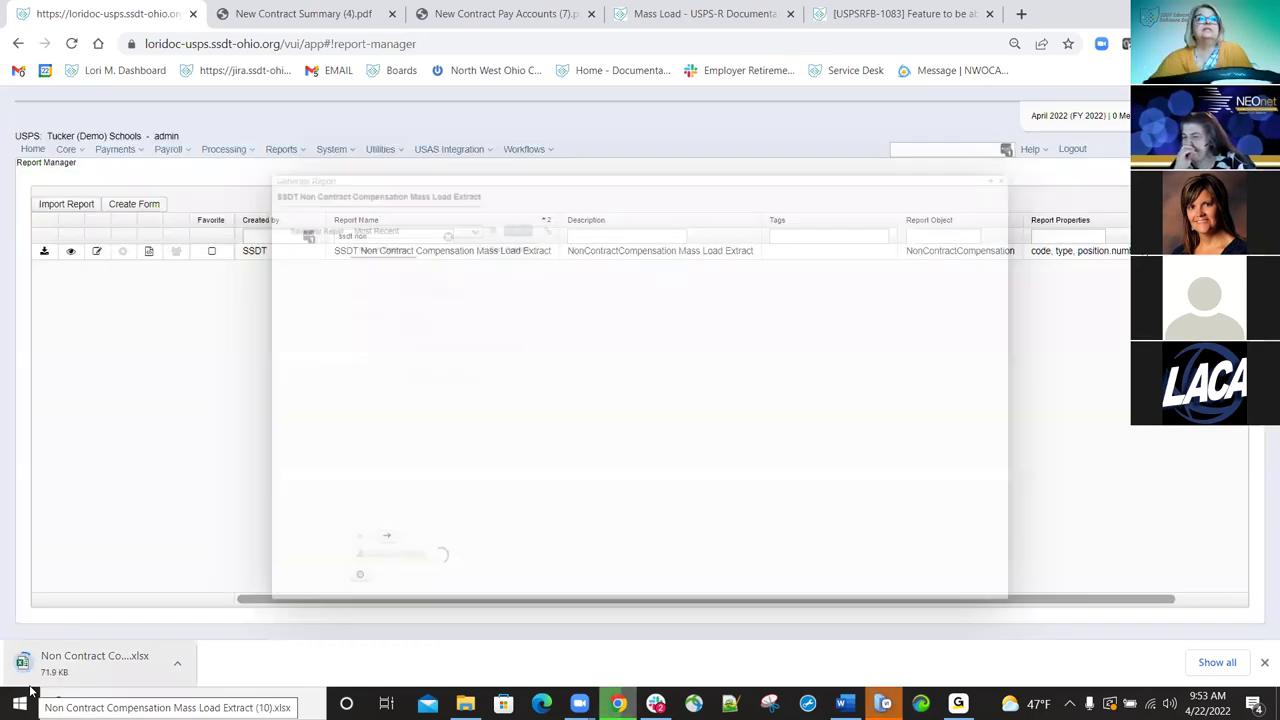
click(95, 663)
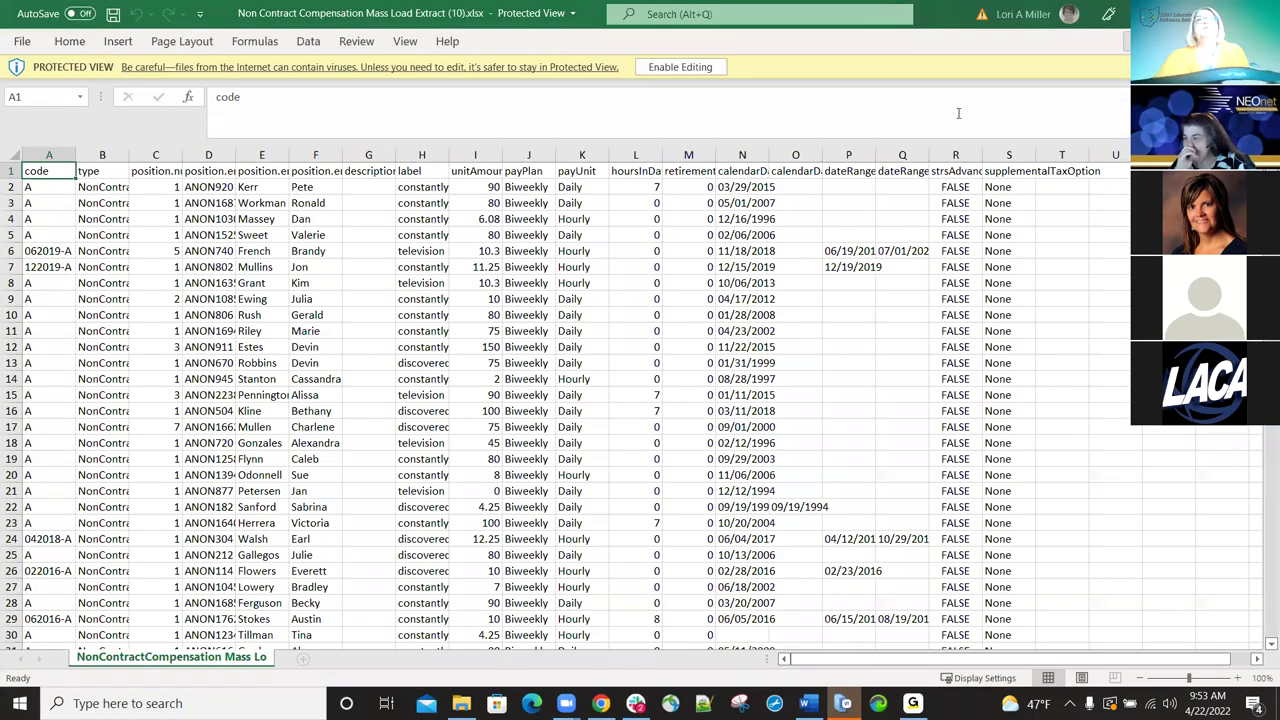
click(661, 67)
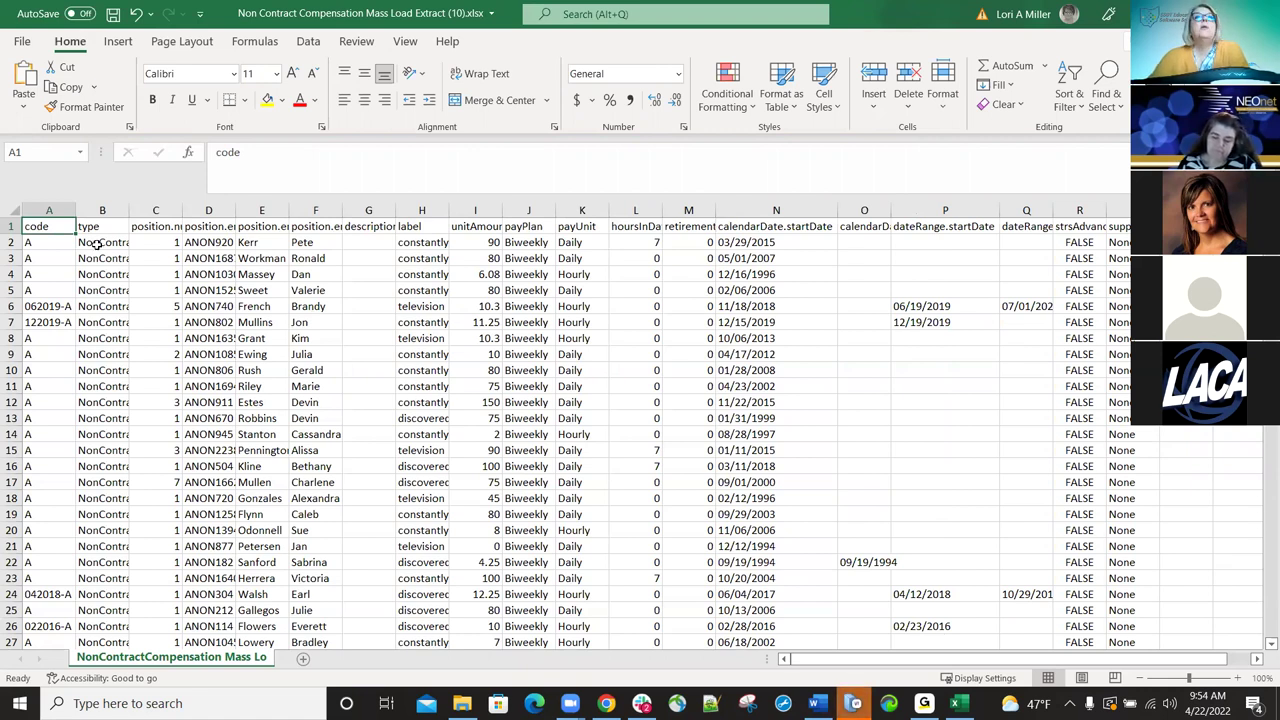
Sort the extract's rows by dateRange.startDate in ascending order, treating the first row as headers.
click(928, 226)
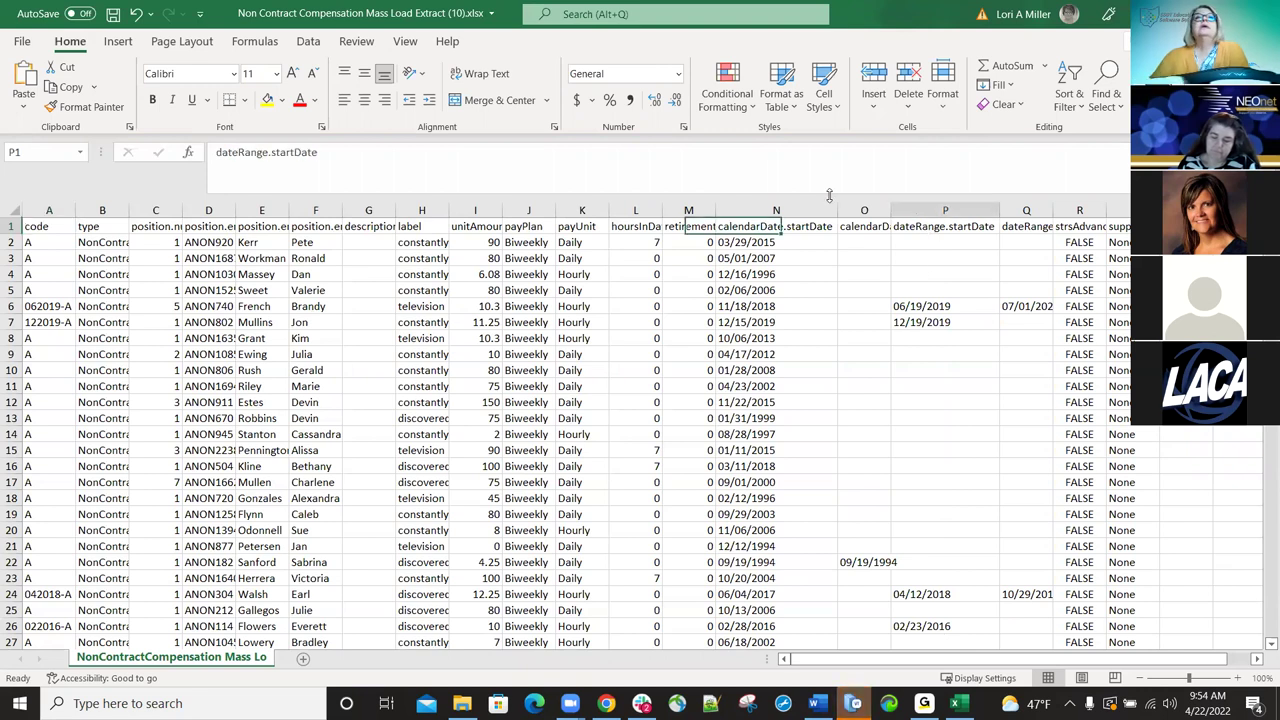
click(310, 43)
click(650, 84)
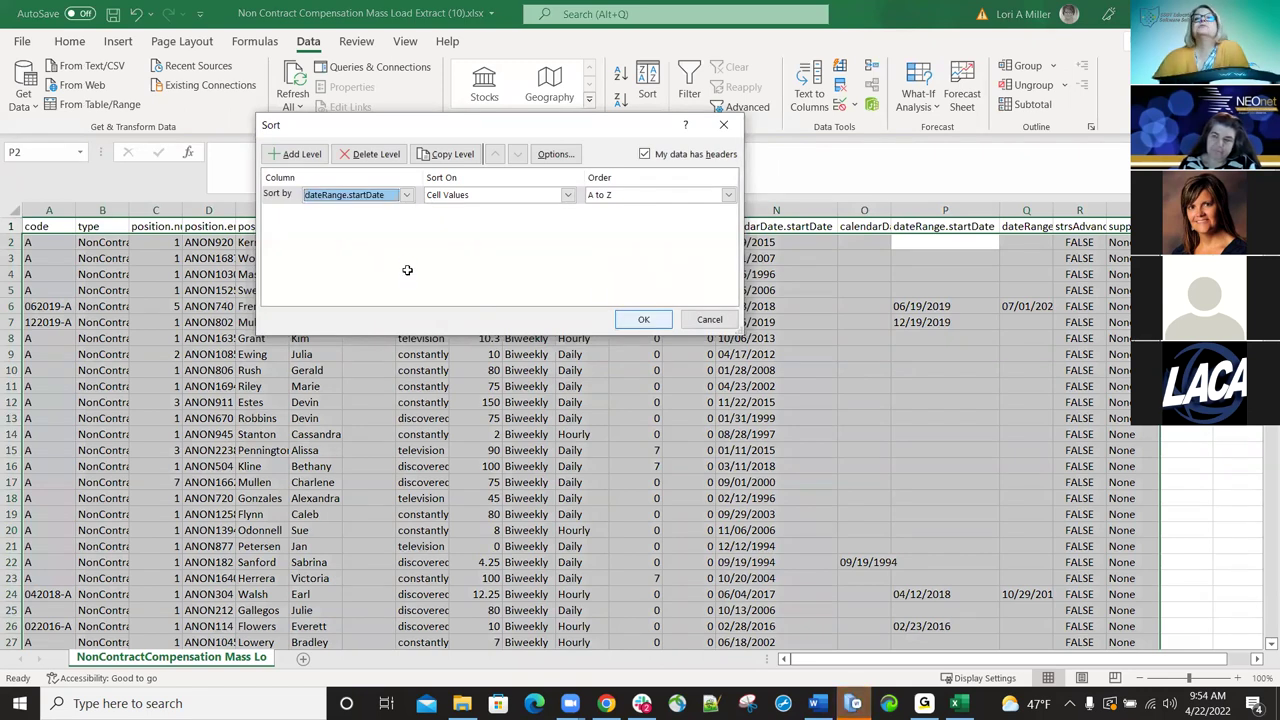
key(Return)
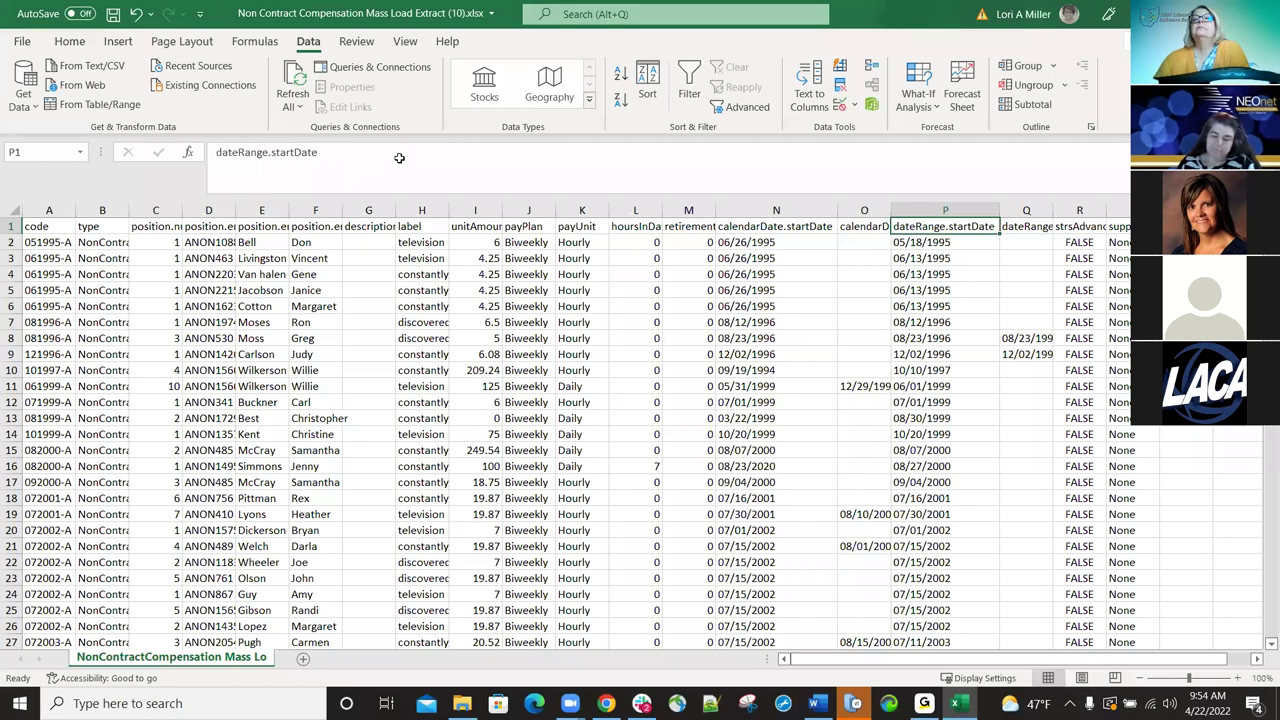
Delete the data rows whose dateRange.startDate is earlier than 01/05/2021.
key(ctrl+shift+End)
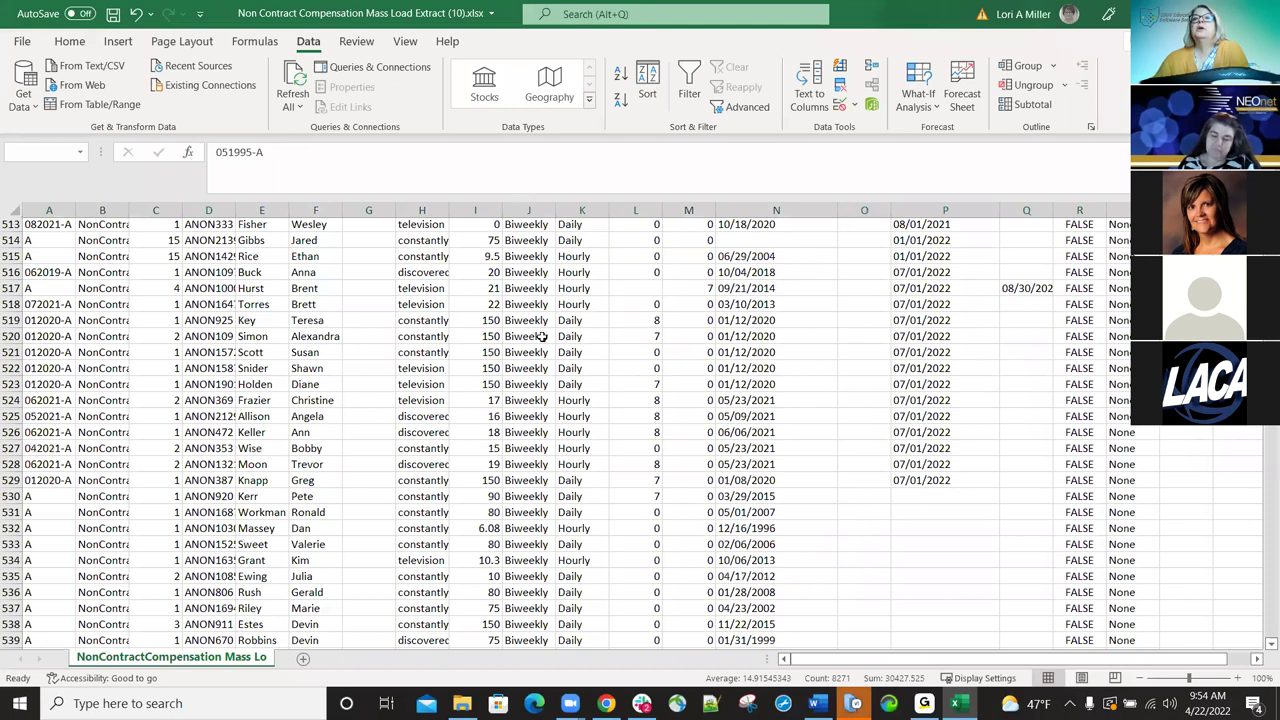
scroll(543, 395, up, 9)
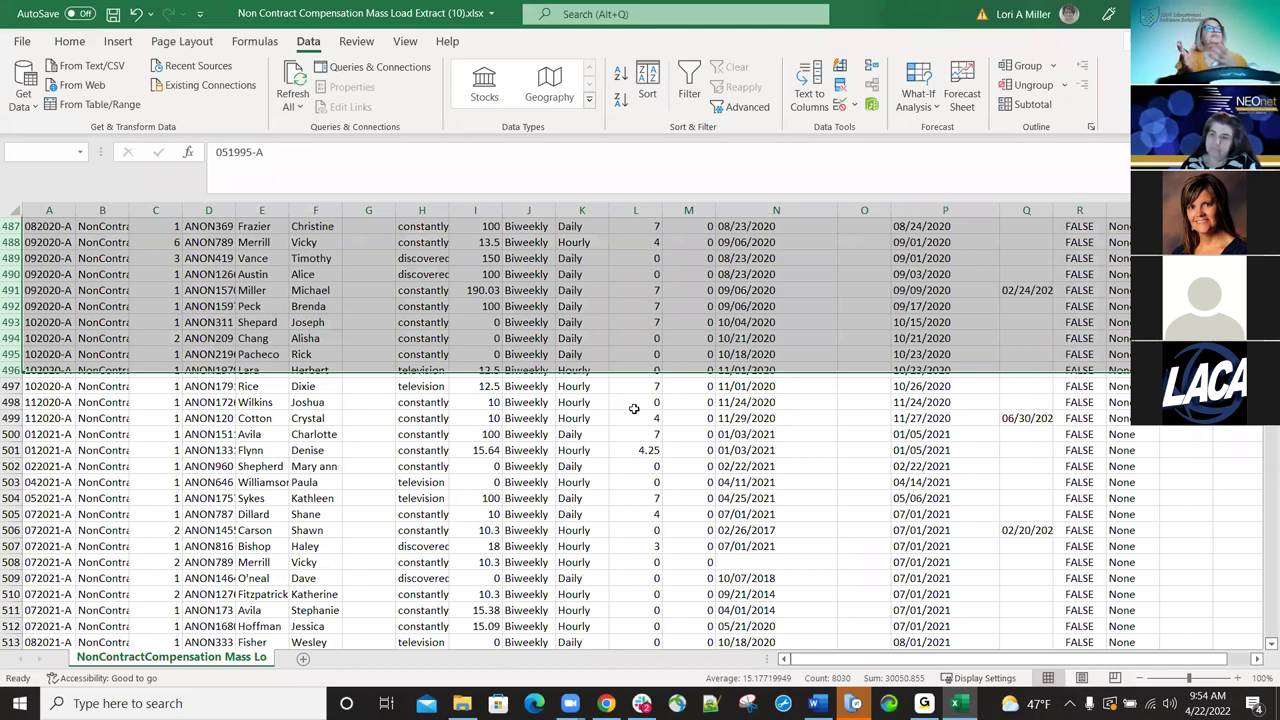
key(ctrl+minus)
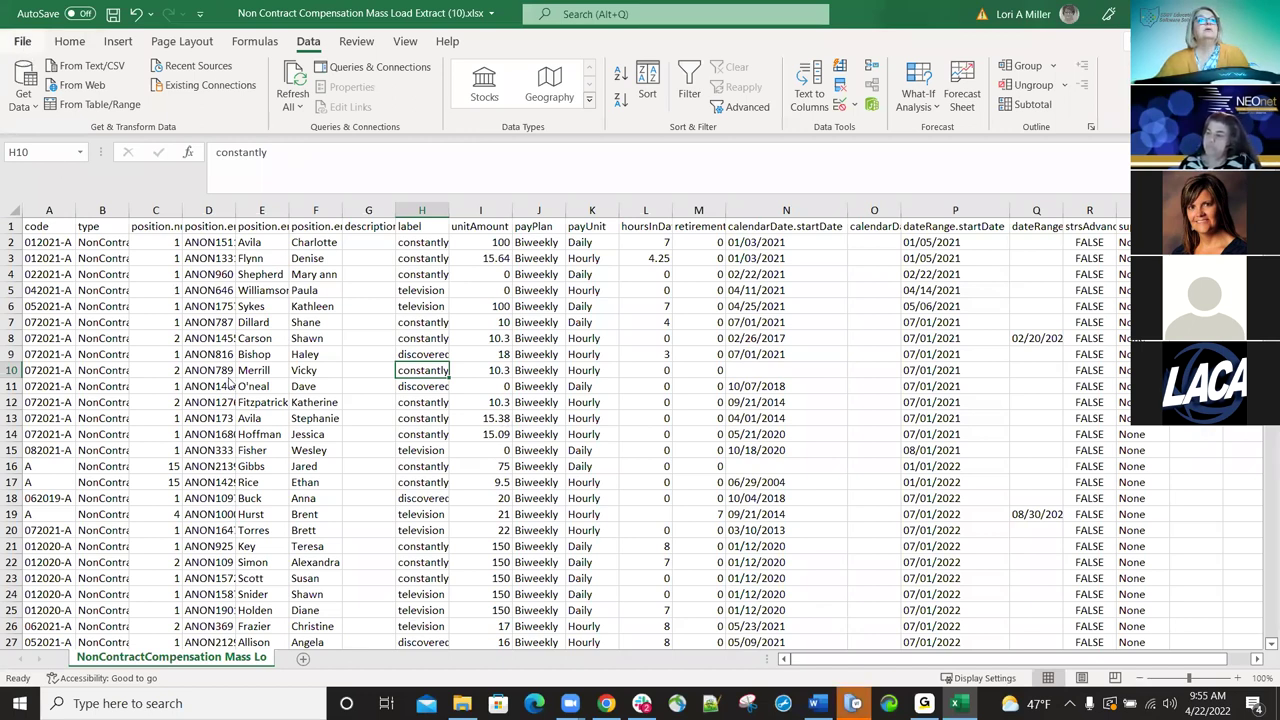
Save the extract in Downloads as the CSV (Comma delimited) file Non Contract Compensation Mass Load Extract (10).csv.
key(alt+f)
key(a)
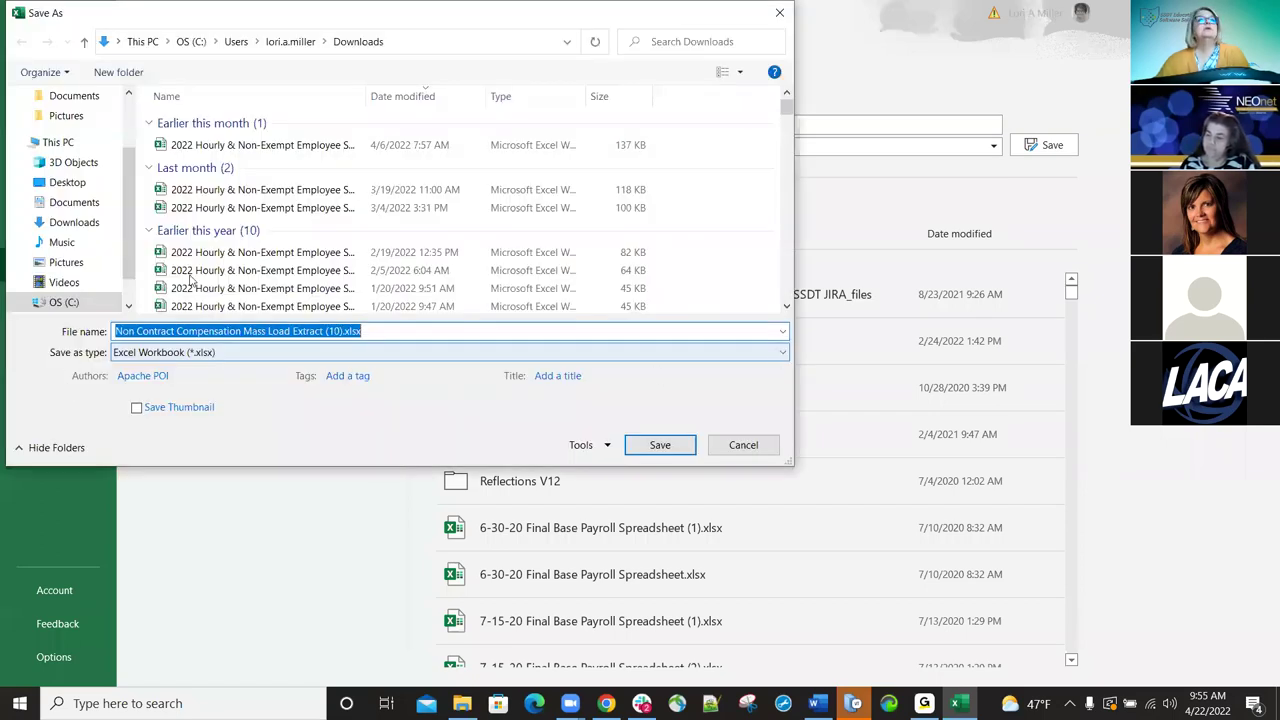
key(alt+t)
key(alt+Down)
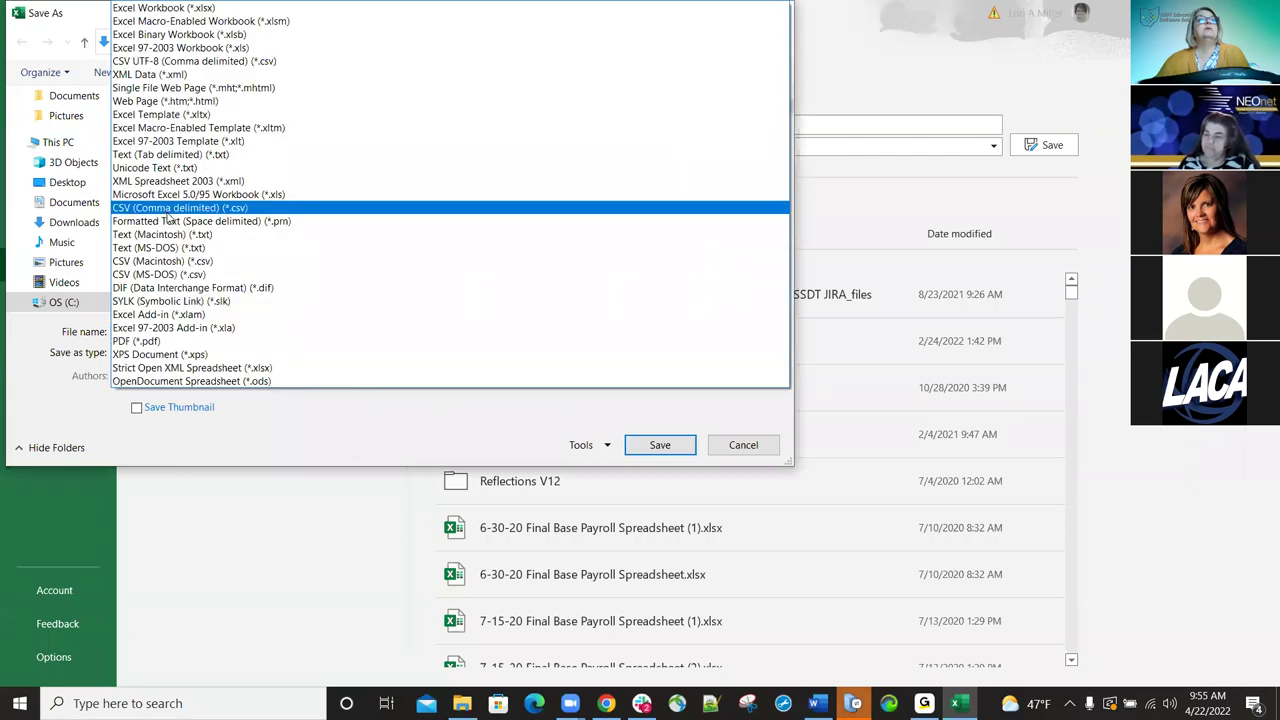
click(660, 422)
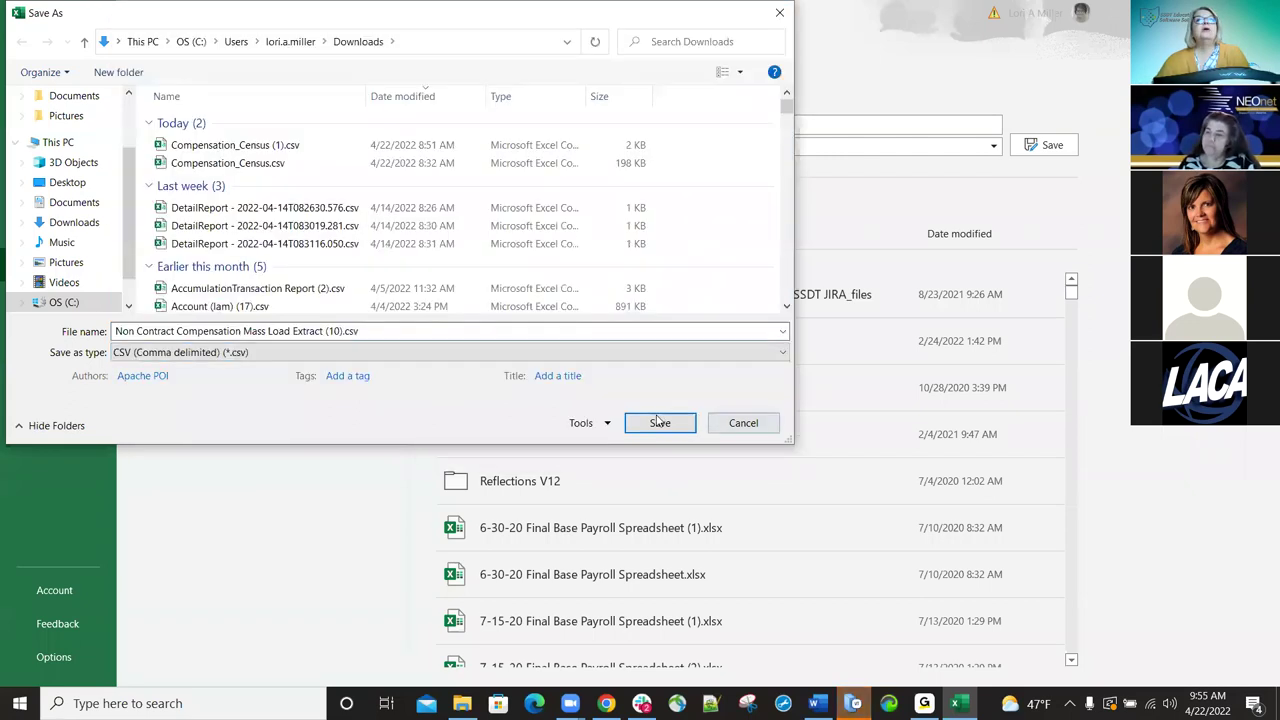
click(657, 424)
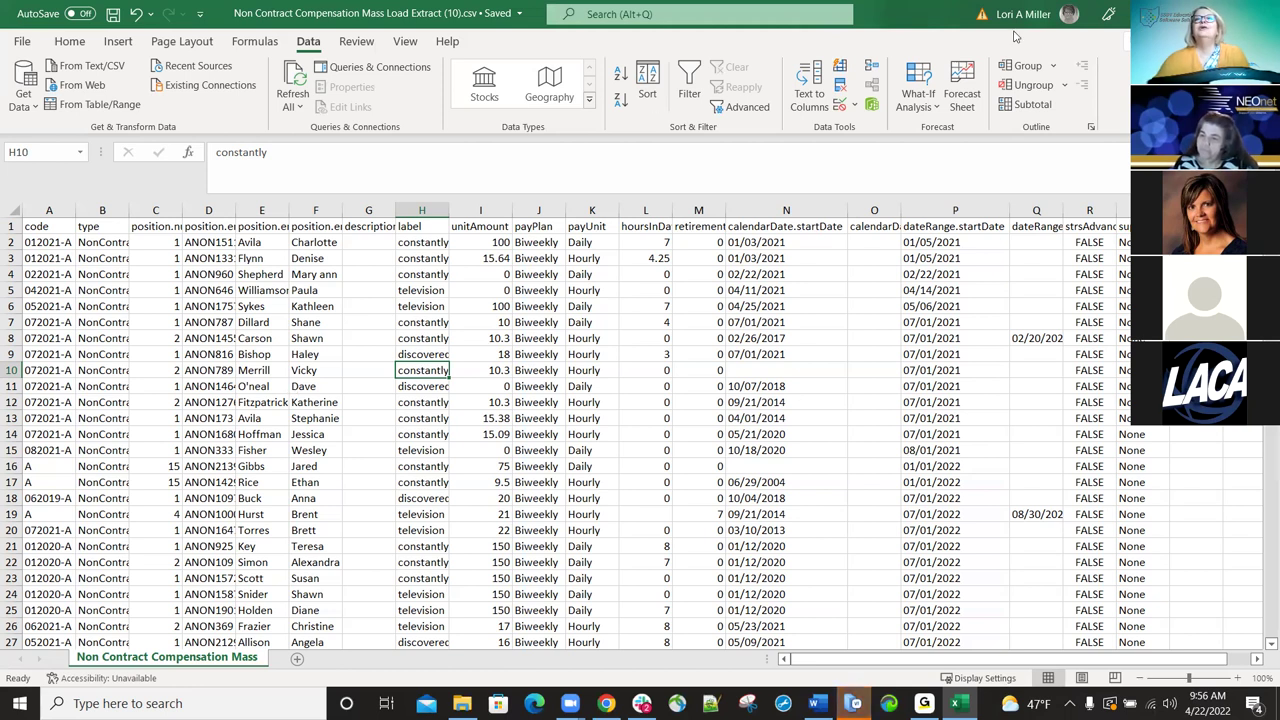
Switch to the USPS application, open the Mass Load utility and choose Compensation as the importable entity.
key(alt+Tab)
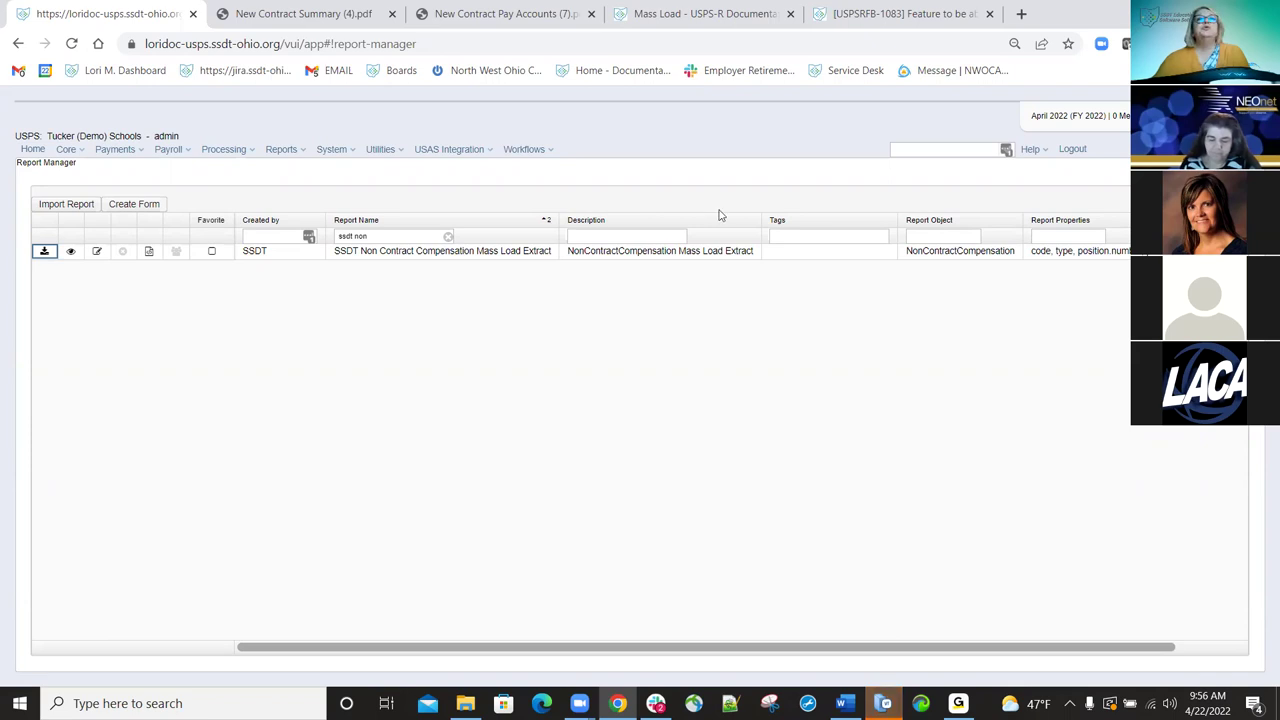
click(403, 150)
click(408, 263)
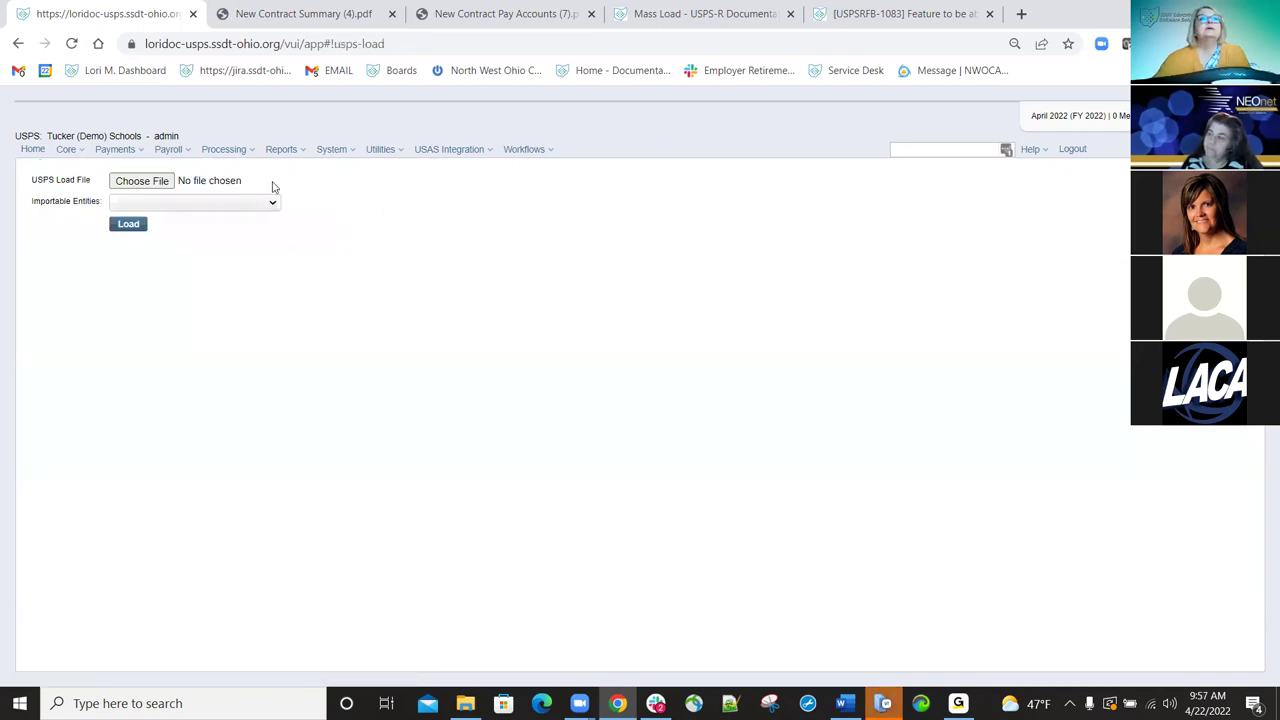
click(139, 183)
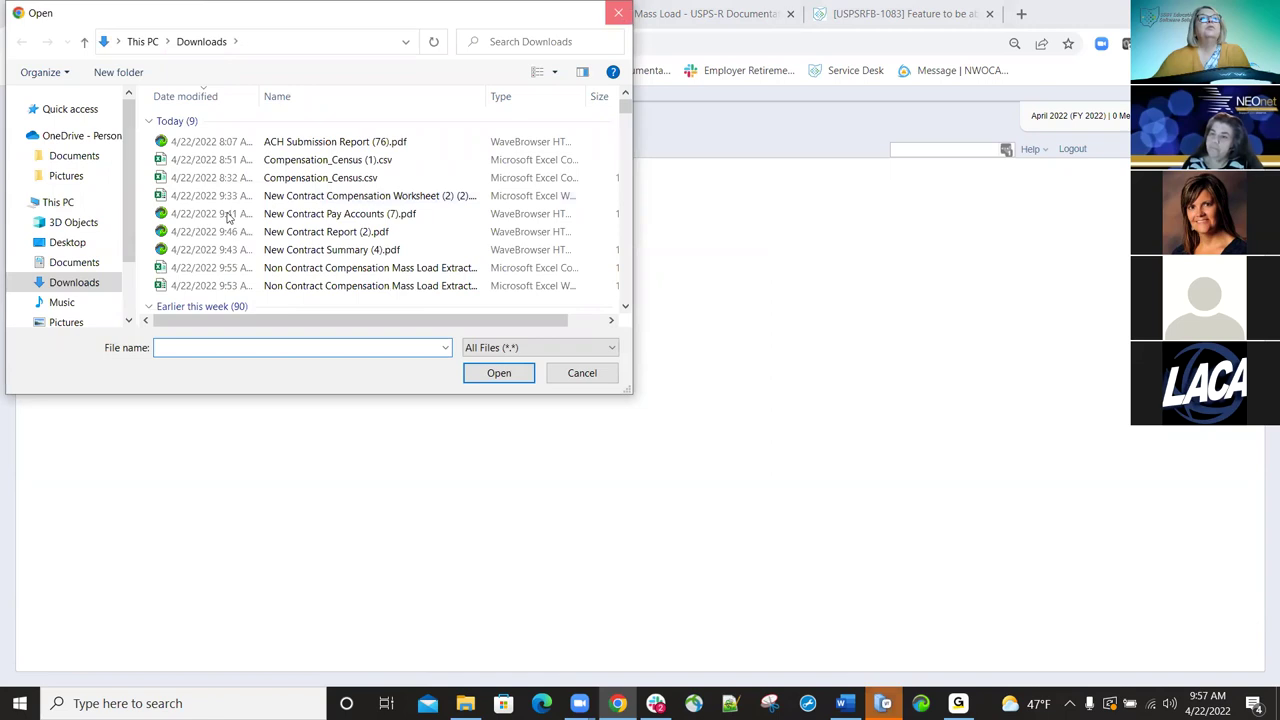
key(Escape)
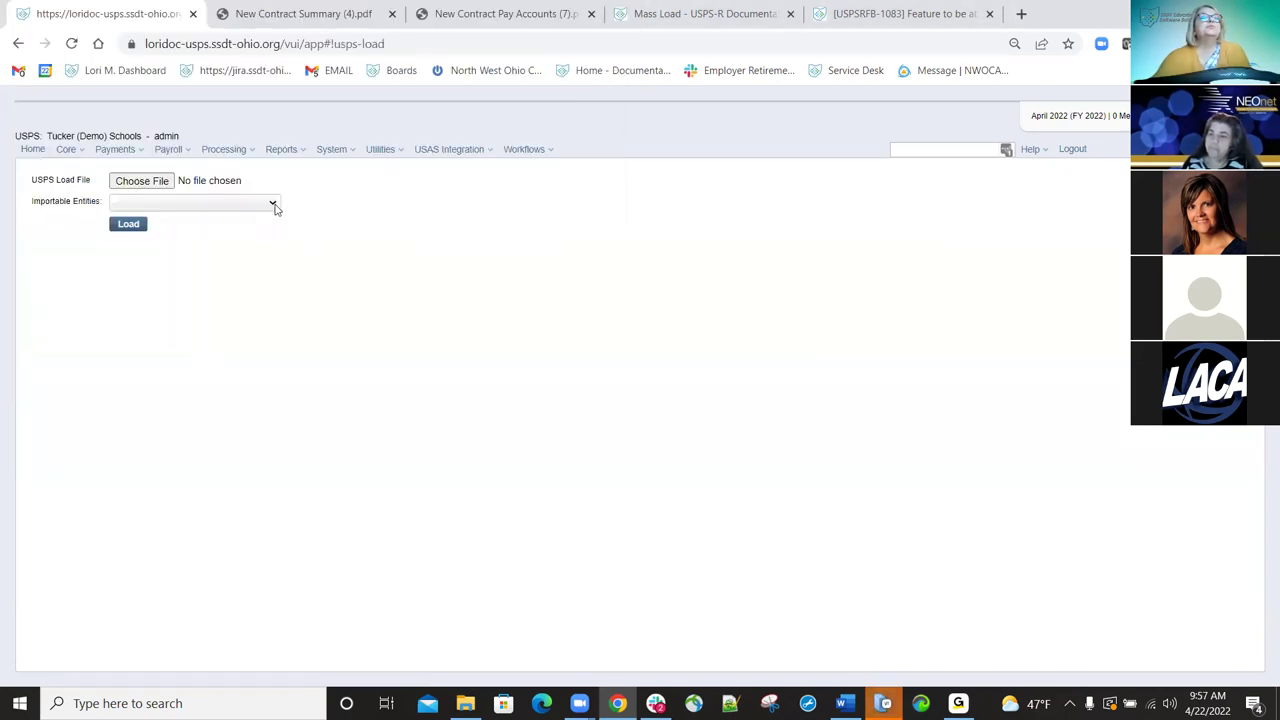
click(272, 205)
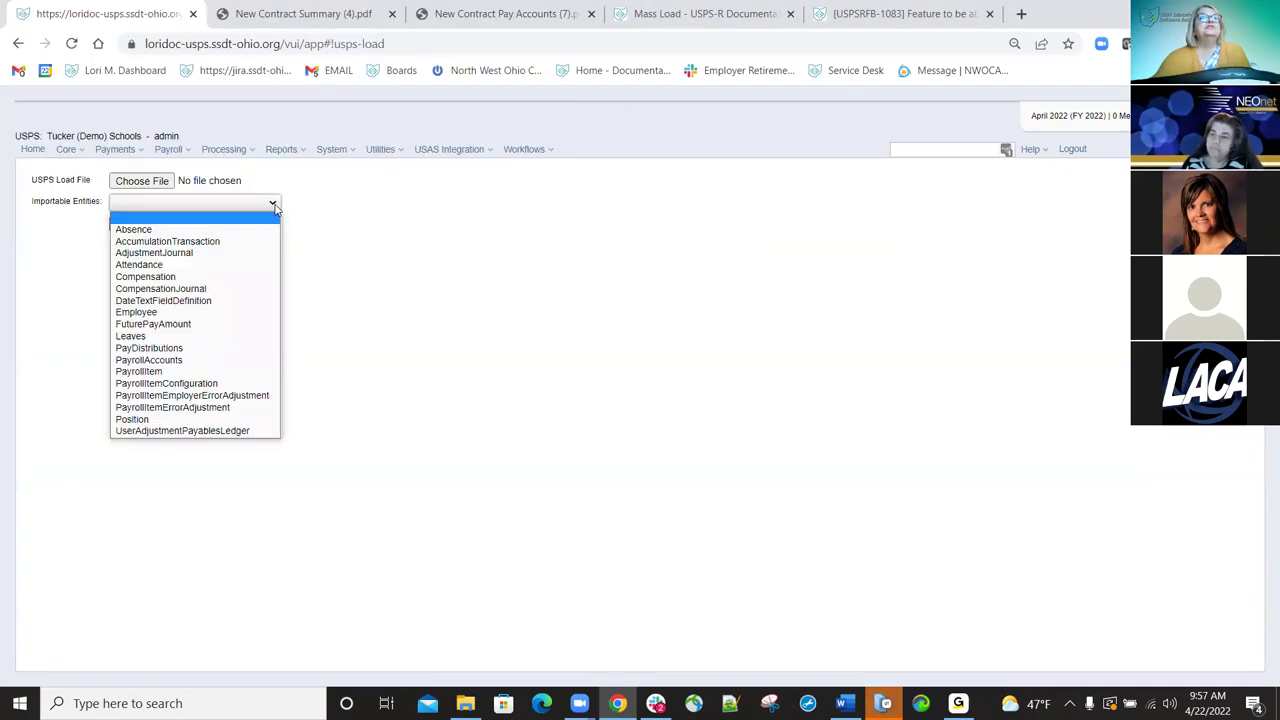
click(178, 278)
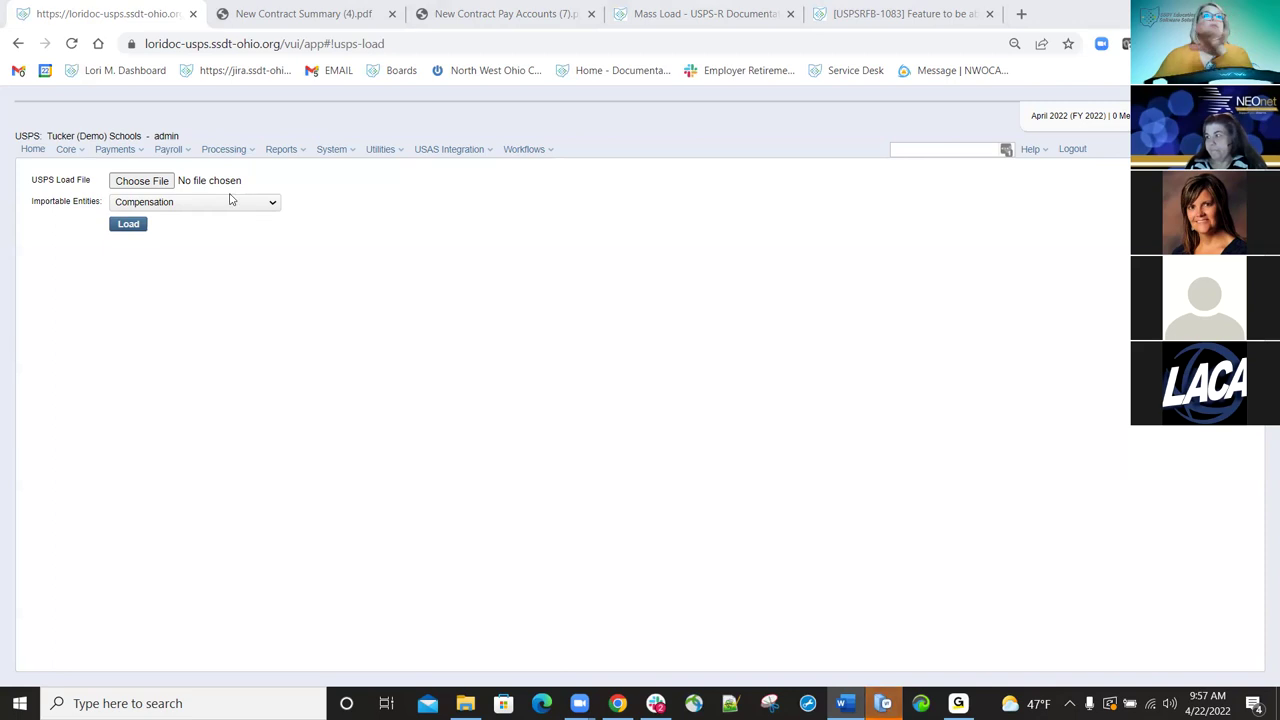
Open the core Compensation records and show the Non Contract Compensations grid.
click(82, 151)
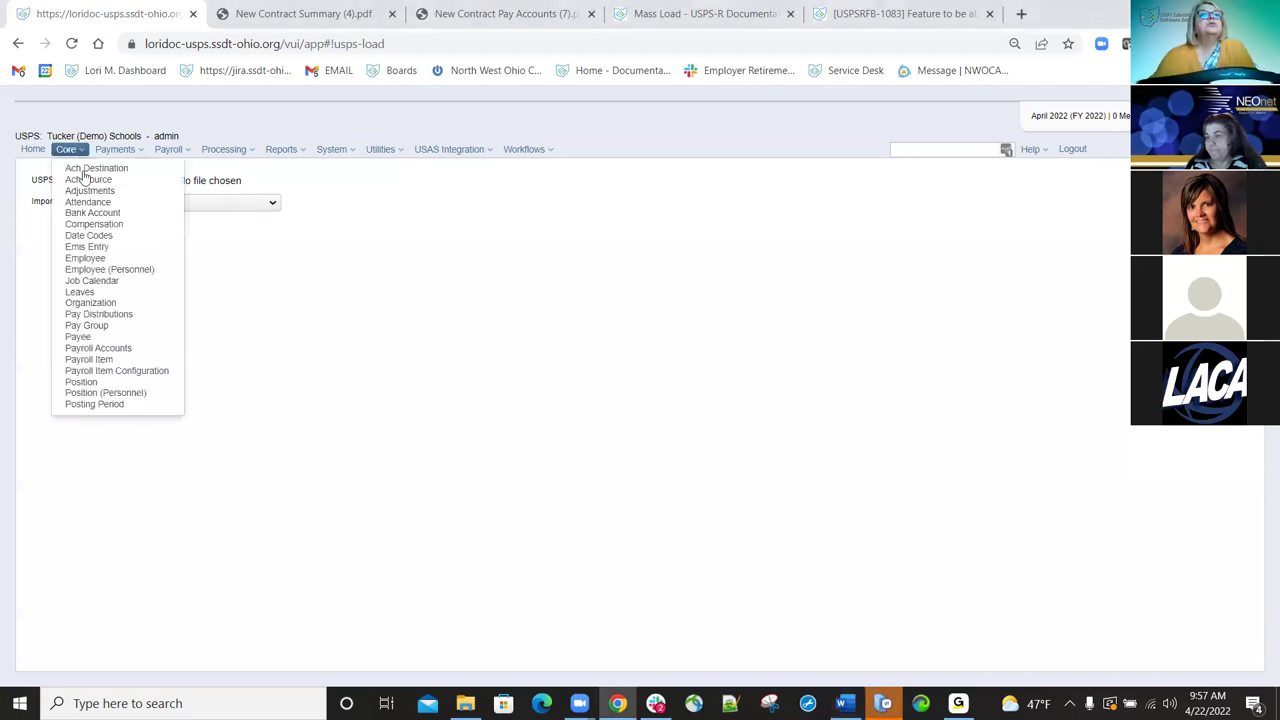
click(111, 227)
click(113, 228)
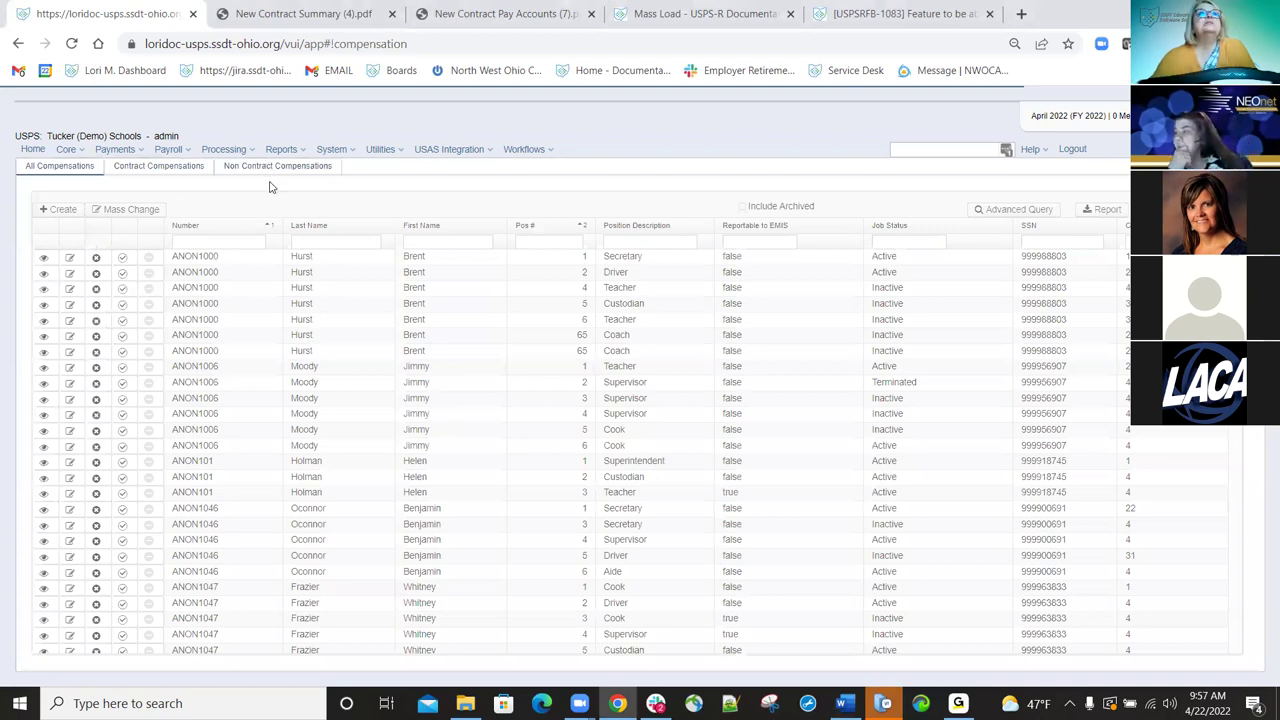
click(270, 180)
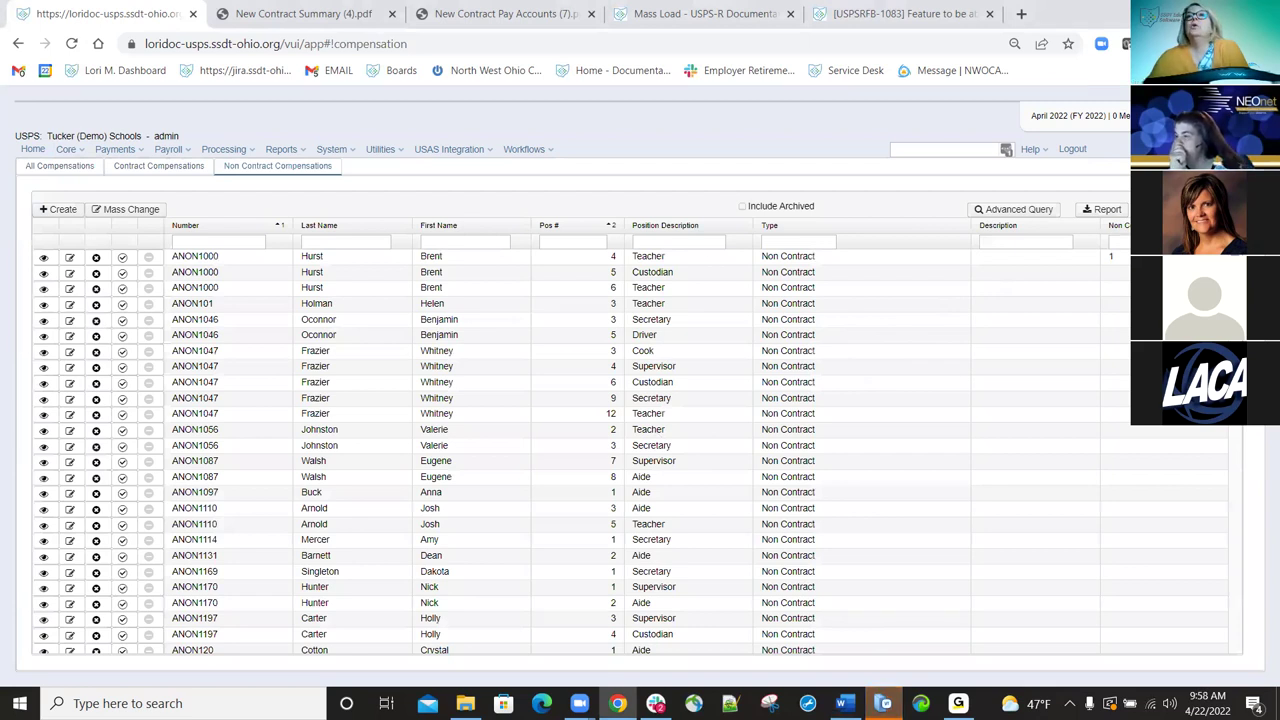
Add the Compensation Start Date and Compensation Stop Date columns to the Non Contract Compensations grid.
click(1118, 225)
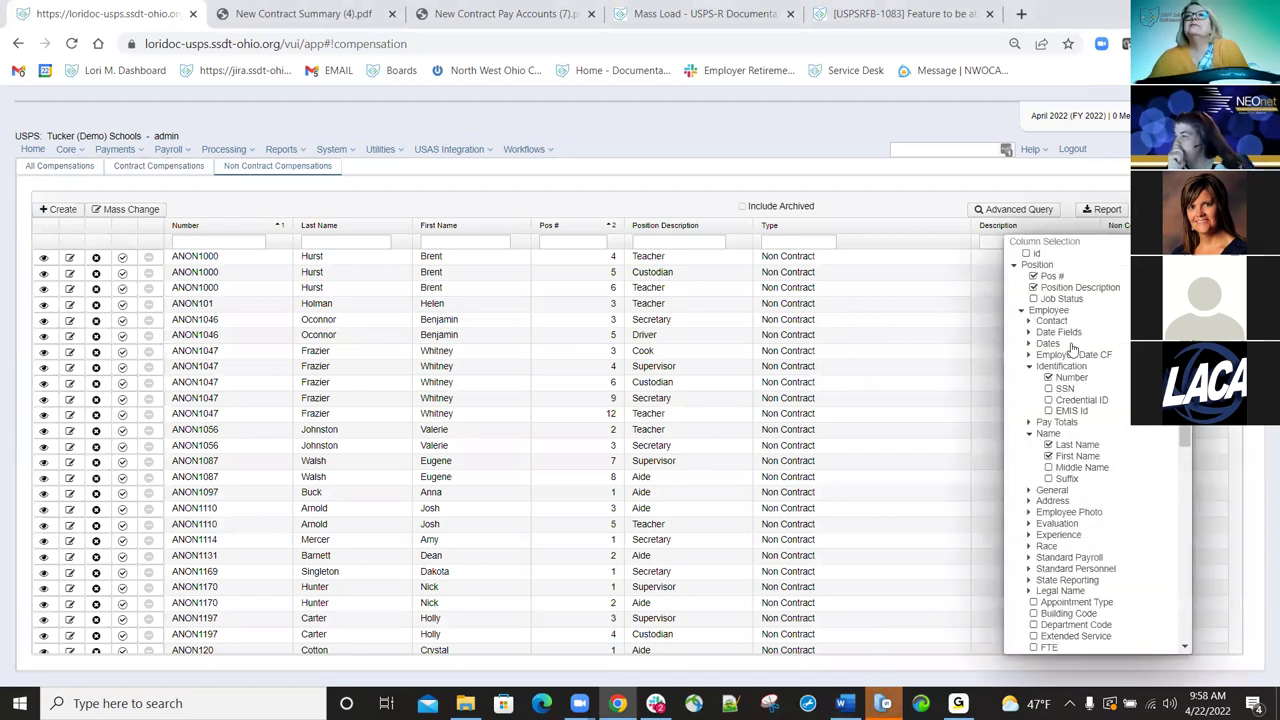
click(1029, 333)
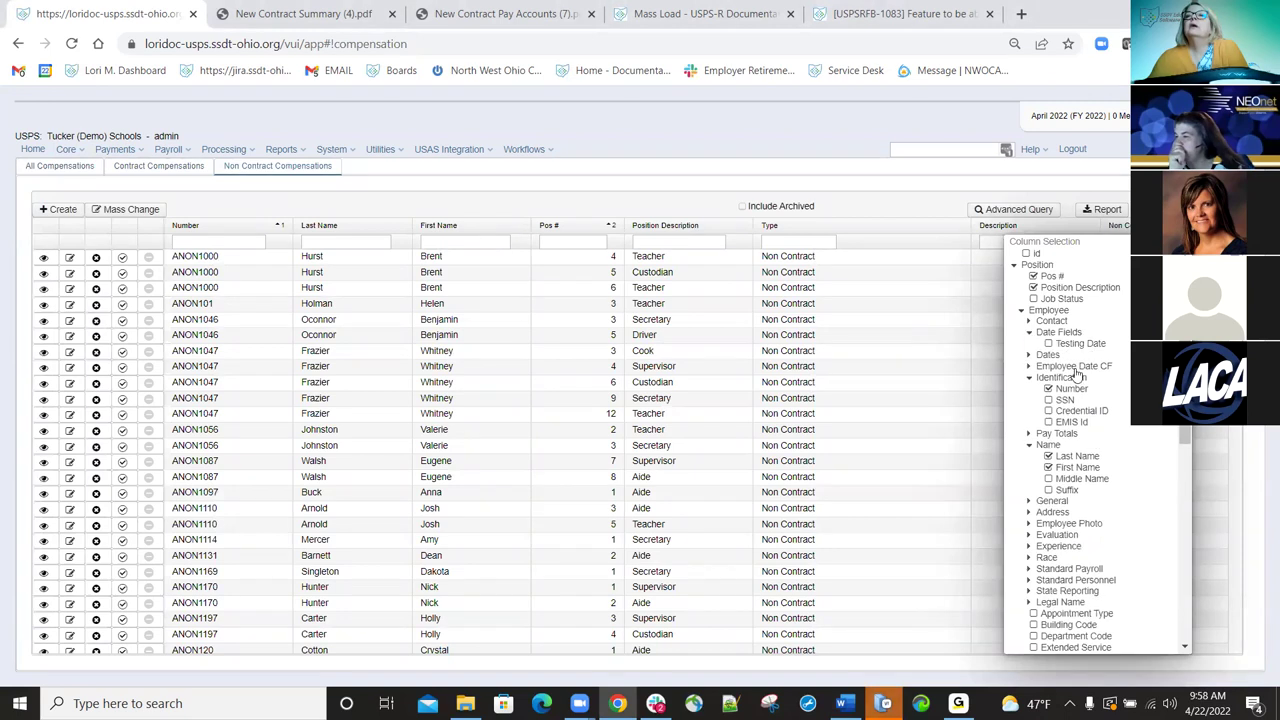
scroll(1058, 335, down, 1)
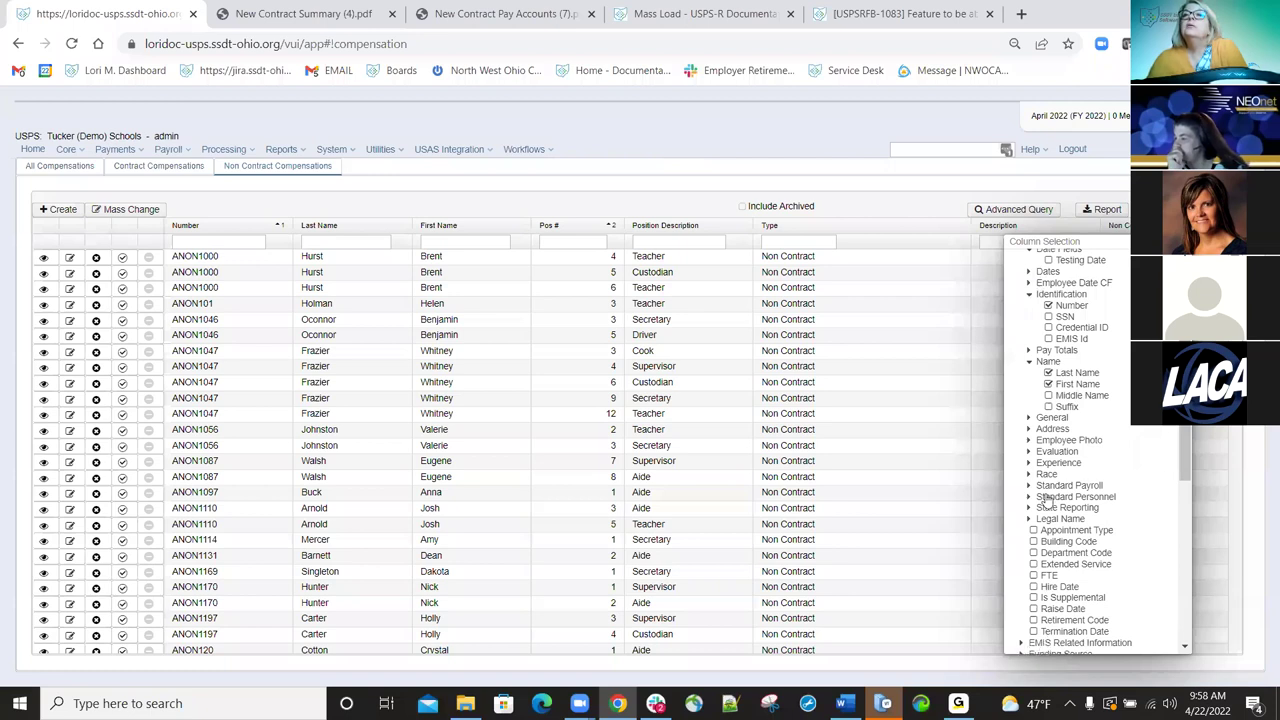
scroll(1048, 455, down, 3)
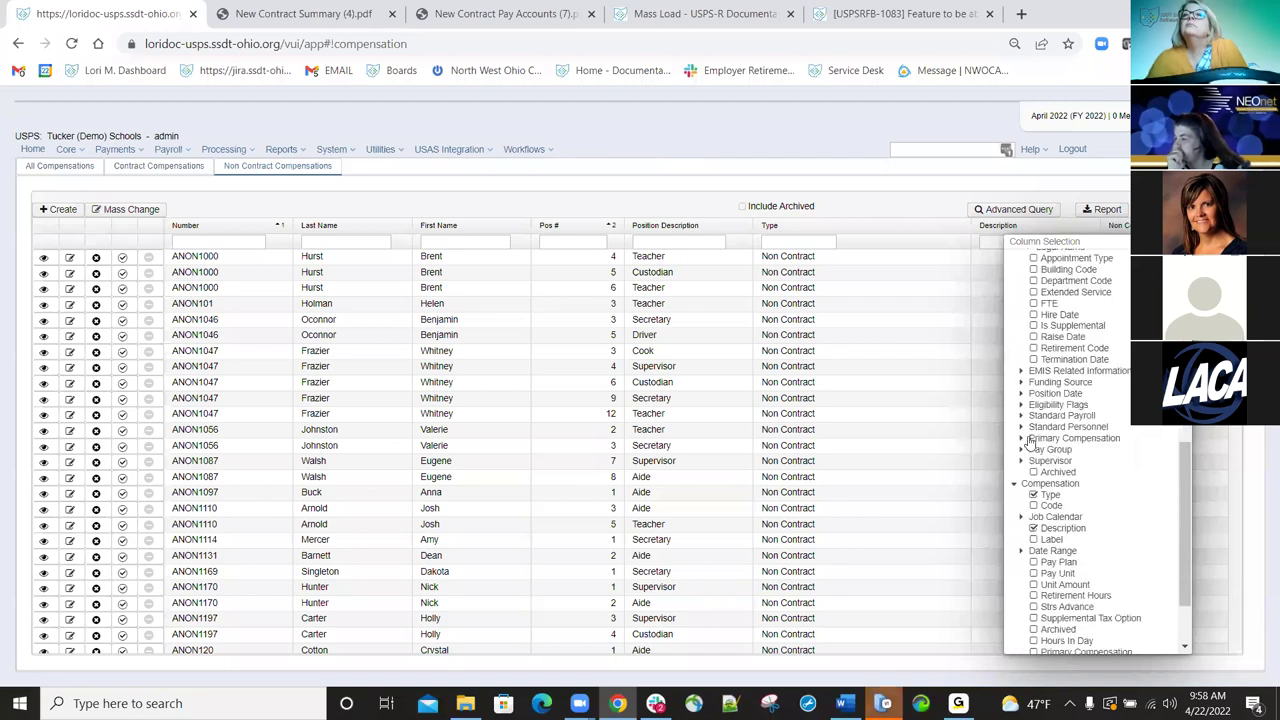
scroll(1068, 494, up, 2)
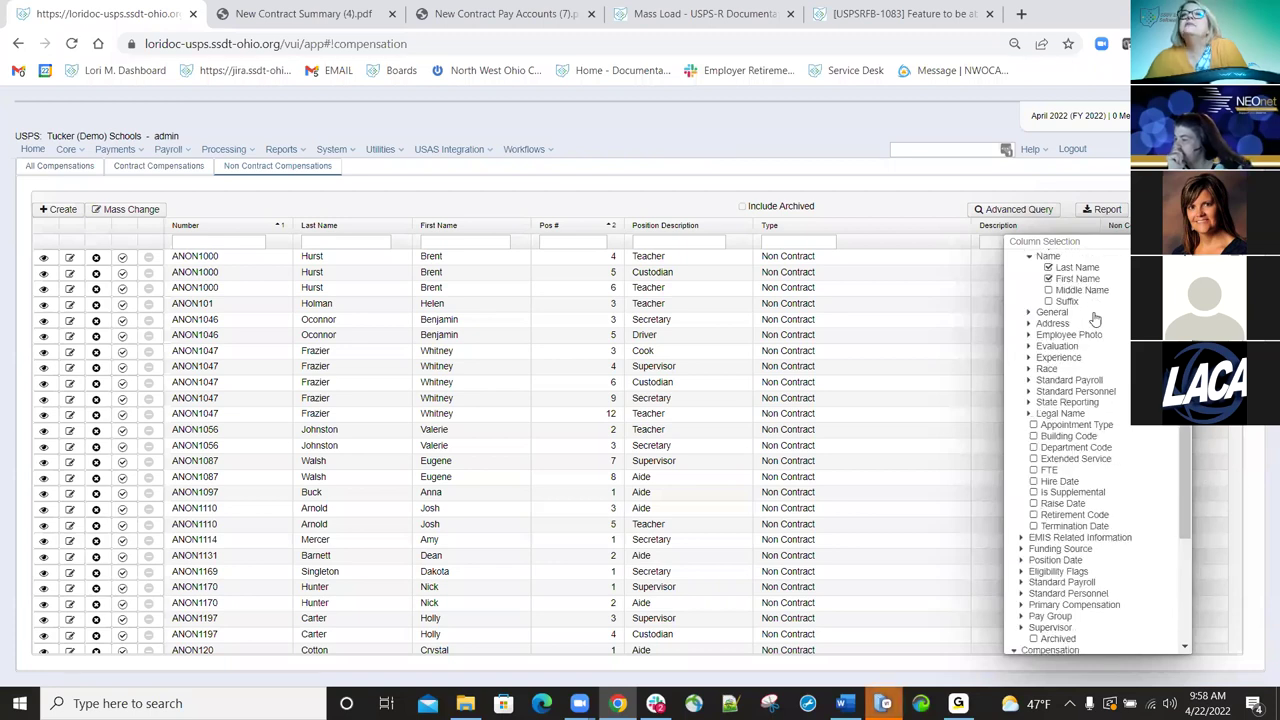
scroll(1088, 330, up, 3)
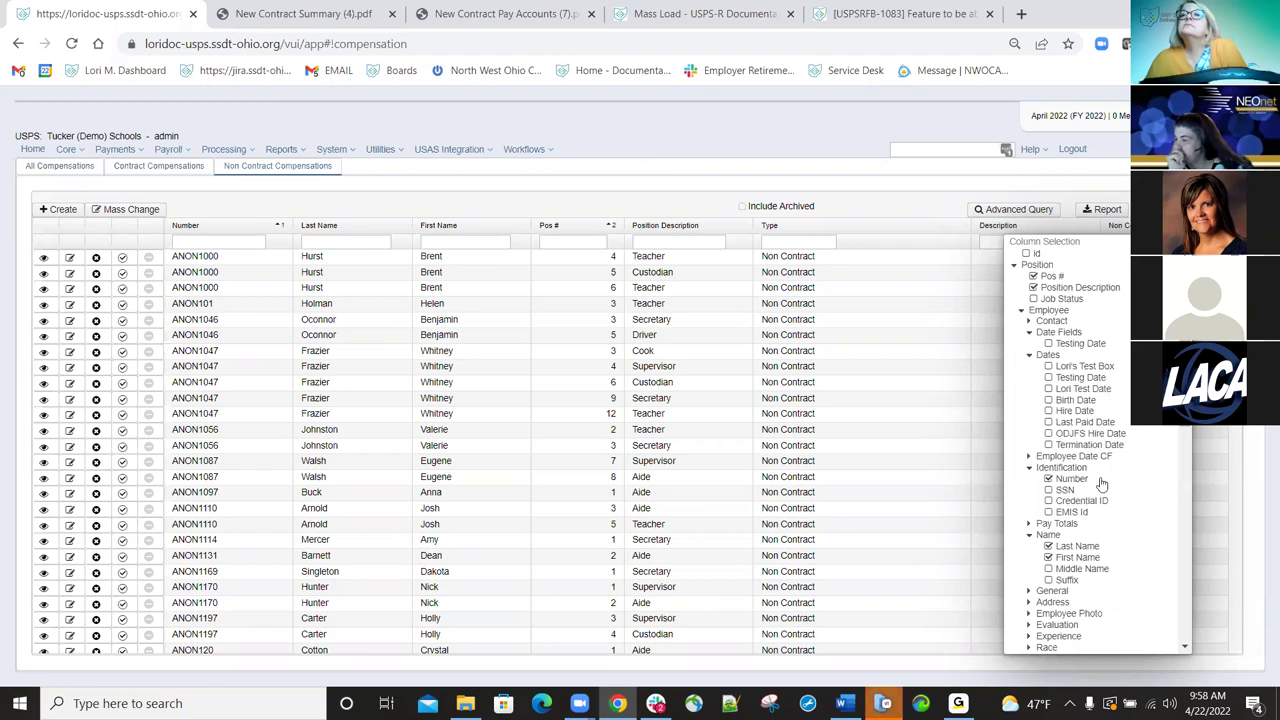
scroll(1115, 481, down, 3)
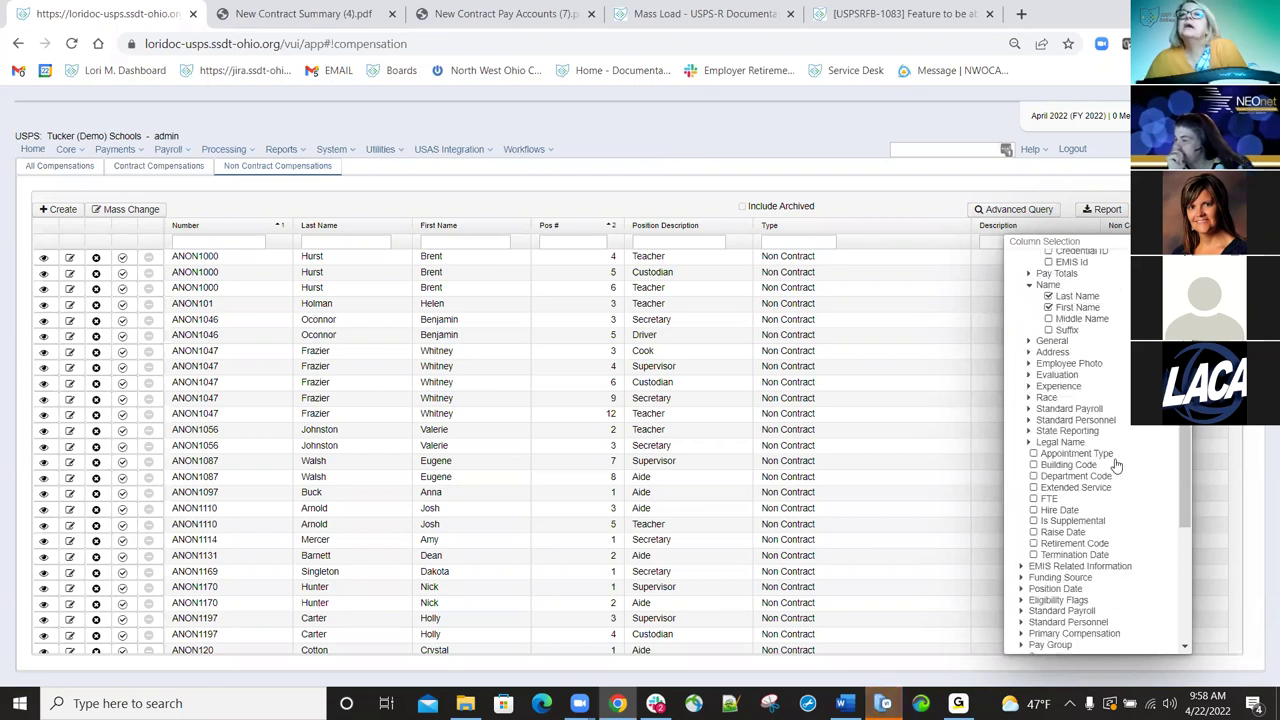
scroll(1121, 472, down, 1)
scroll(1112, 495, down, 2)
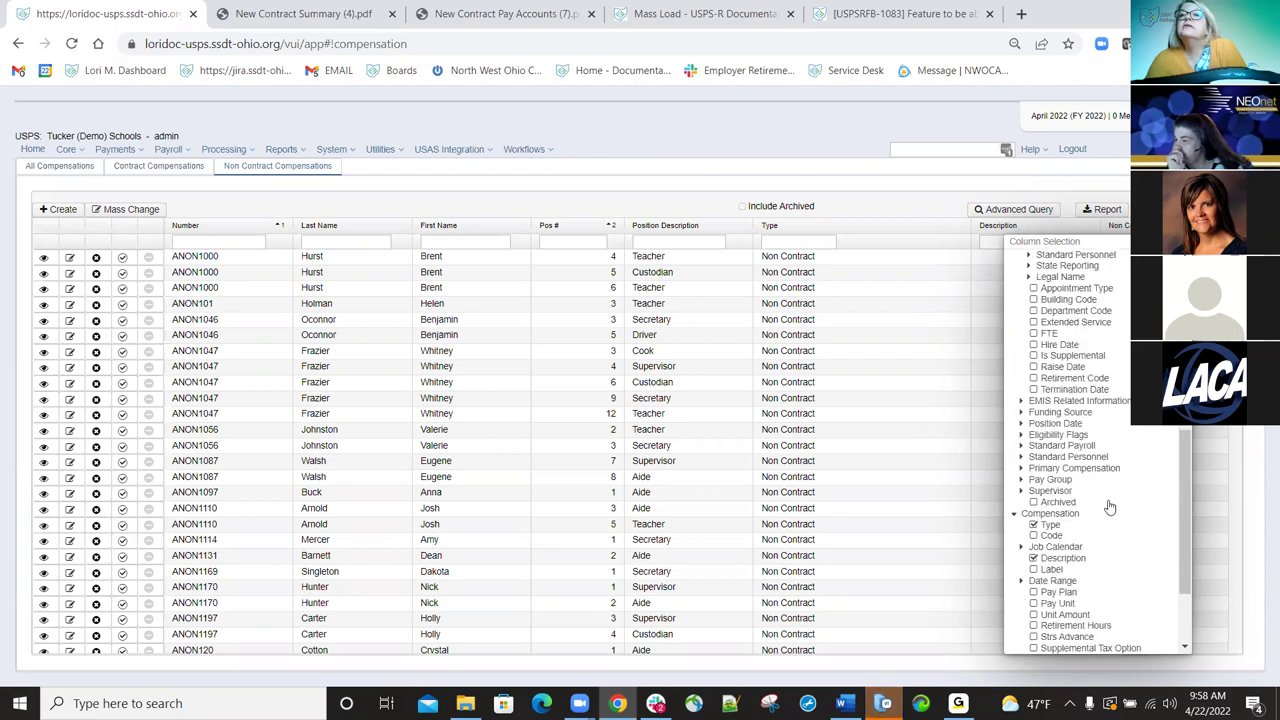
scroll(1094, 513, down, 3)
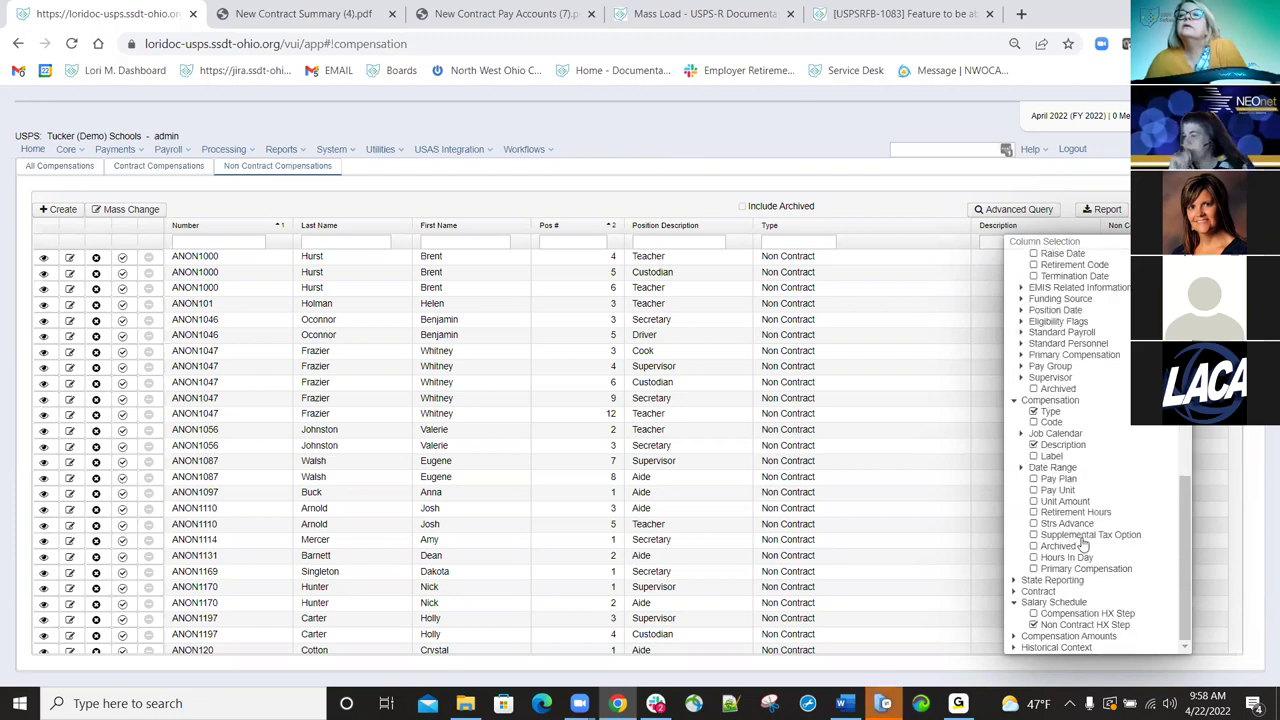
click(1022, 468)
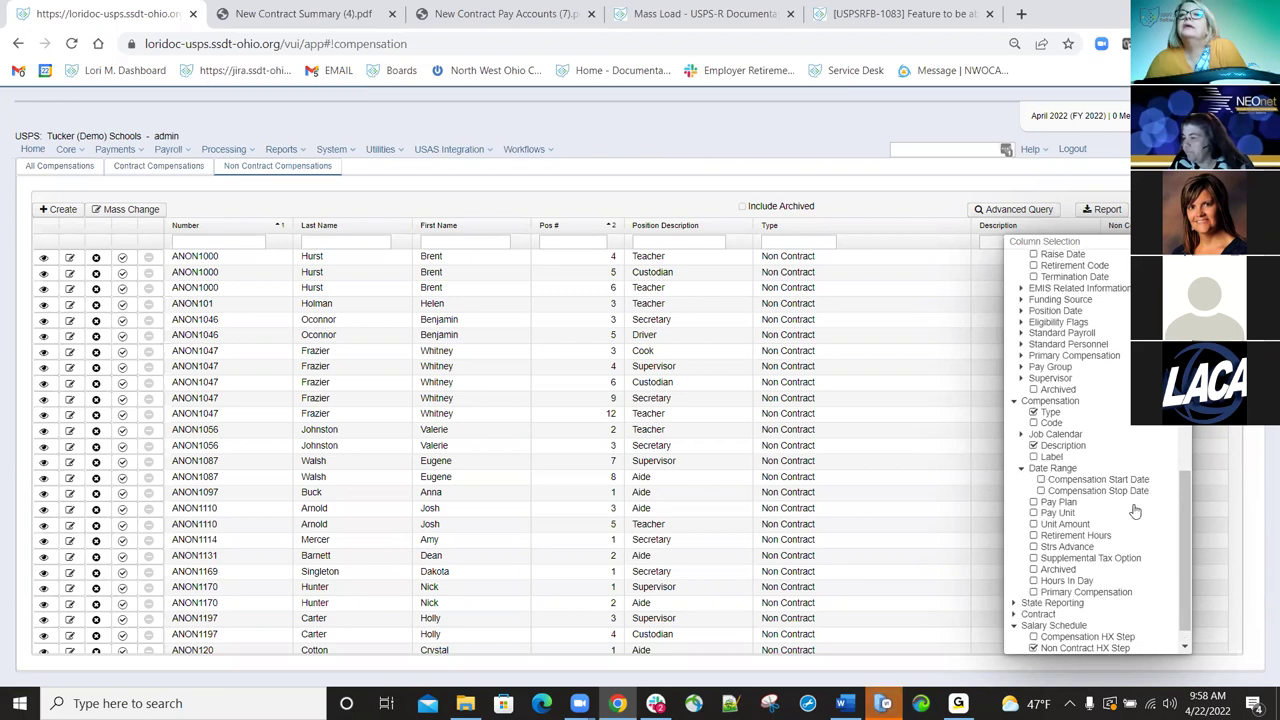
click(1042, 481)
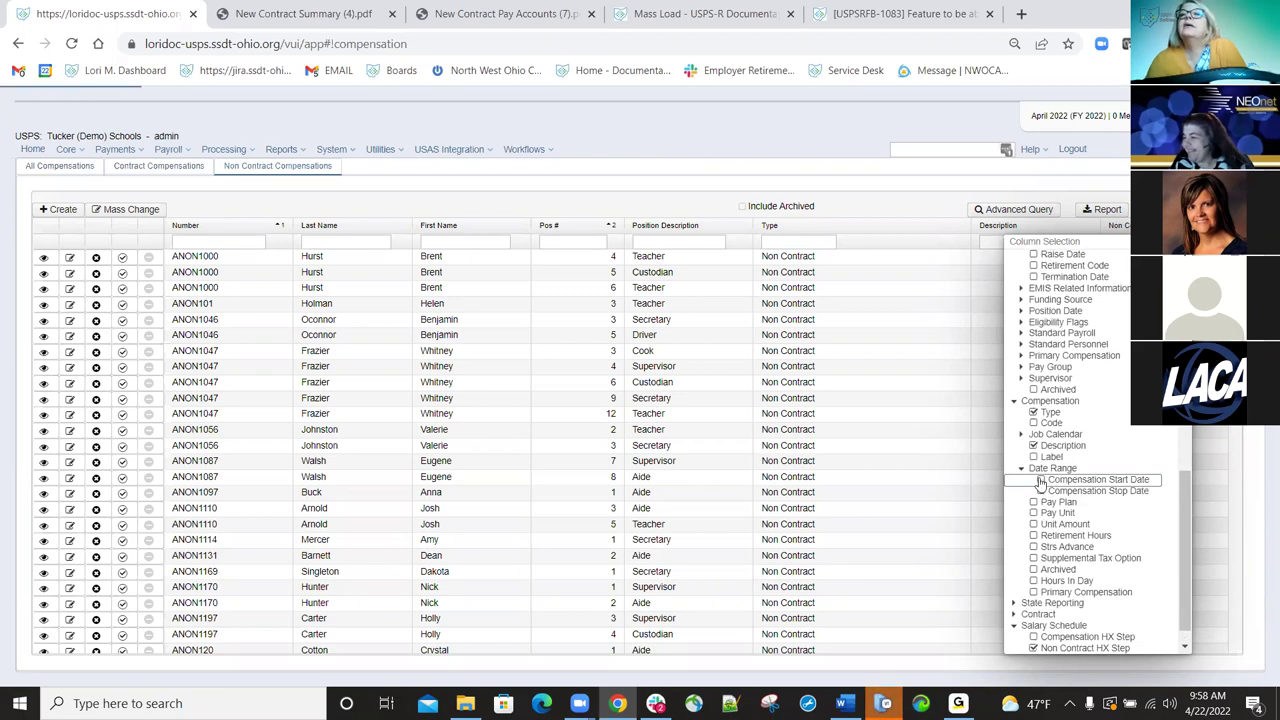
click(1021, 469)
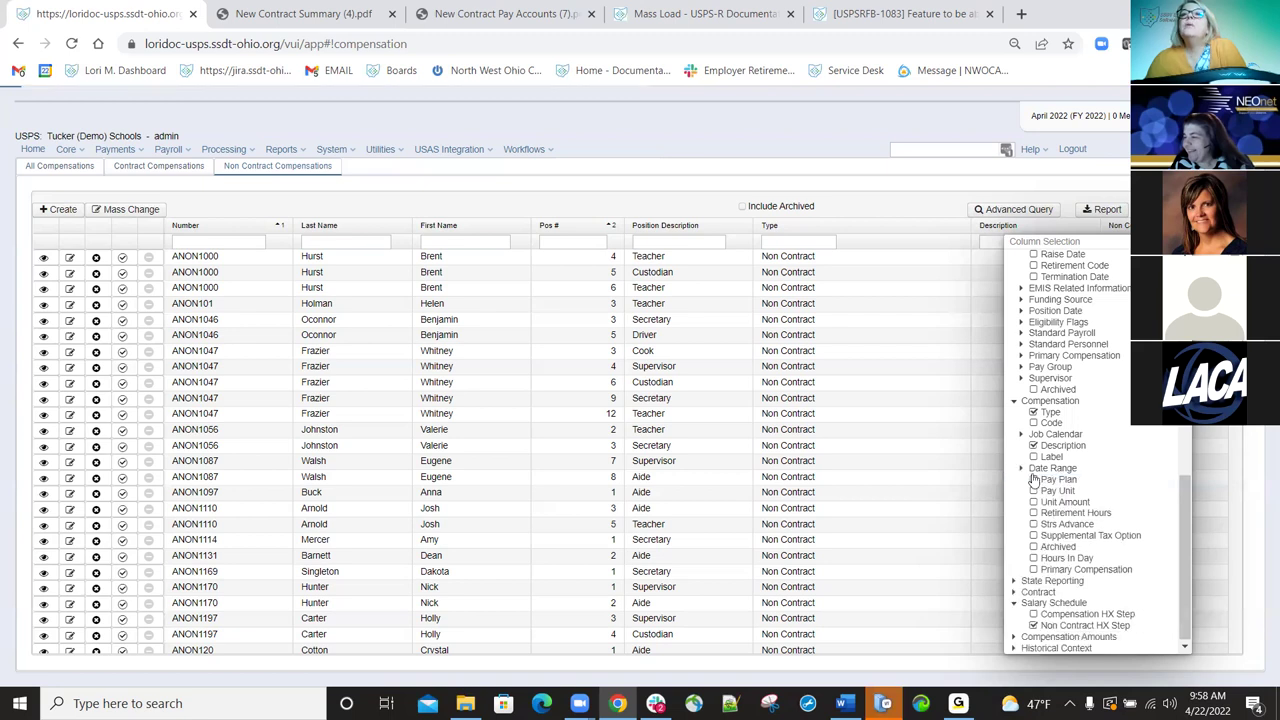
click(1021, 470)
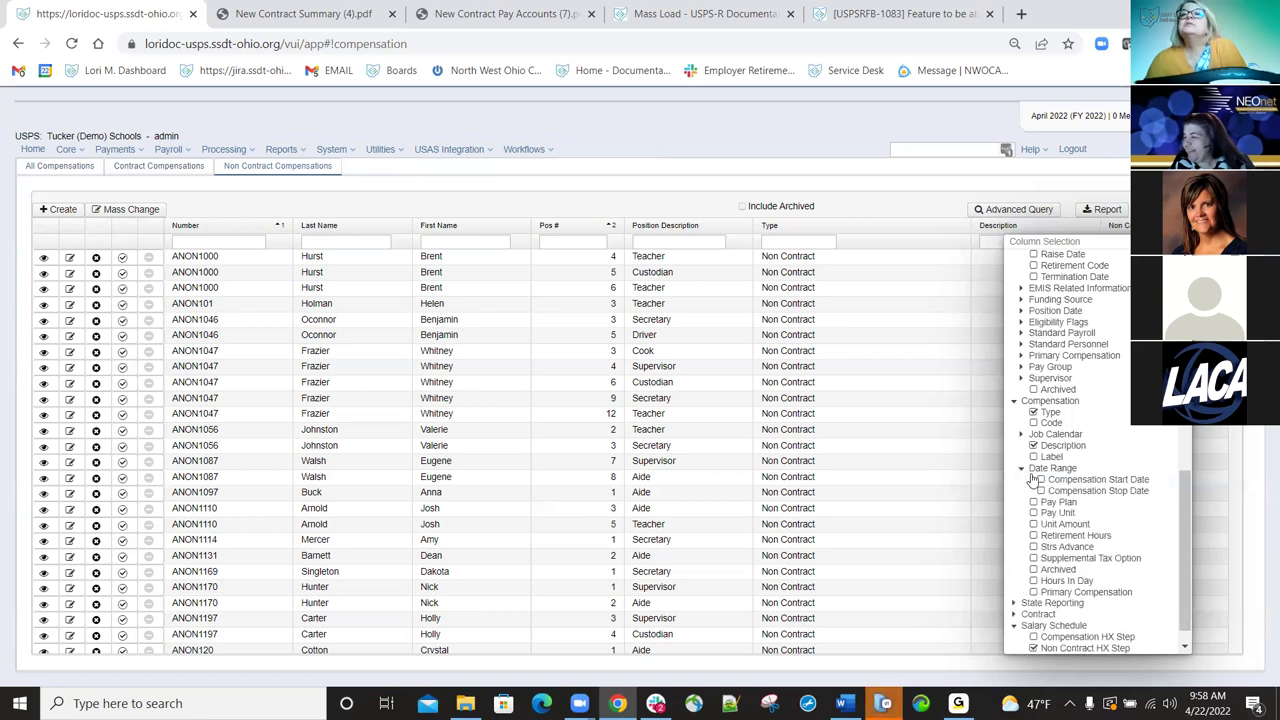
click(1041, 492)
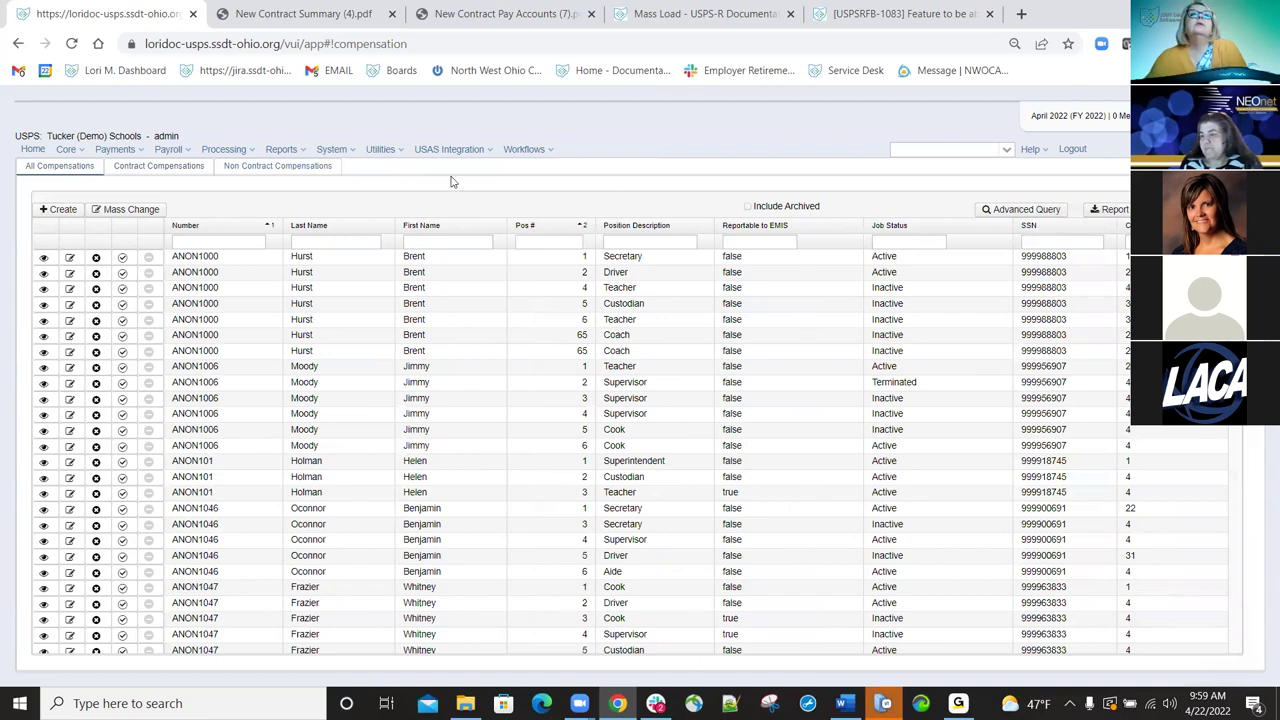
Return to the Non Contract Compensations grid and filter Compensation Start Date by 7/1/22.
click(279, 168)
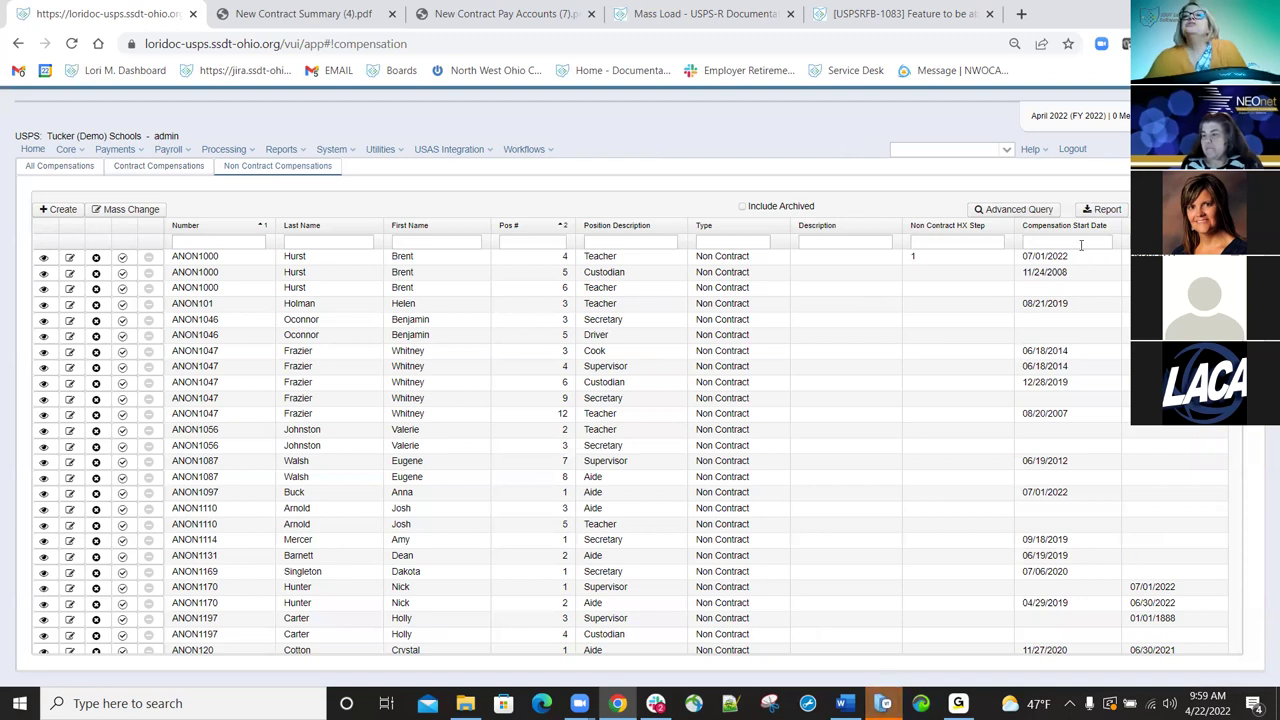
click(1088, 241)
text(7/1/22)
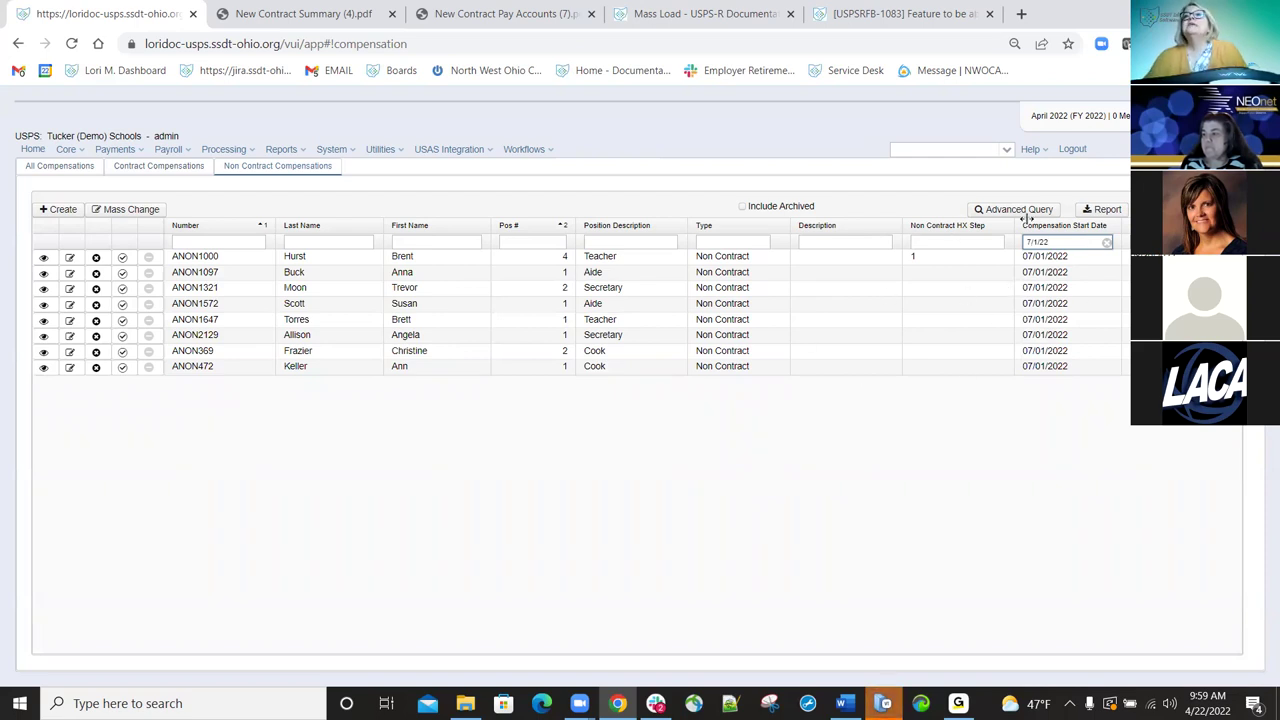
Generate the Compensation Report as a PDF download, save it as Compensation Report (17).pdf, and view it.
click(1100, 210)
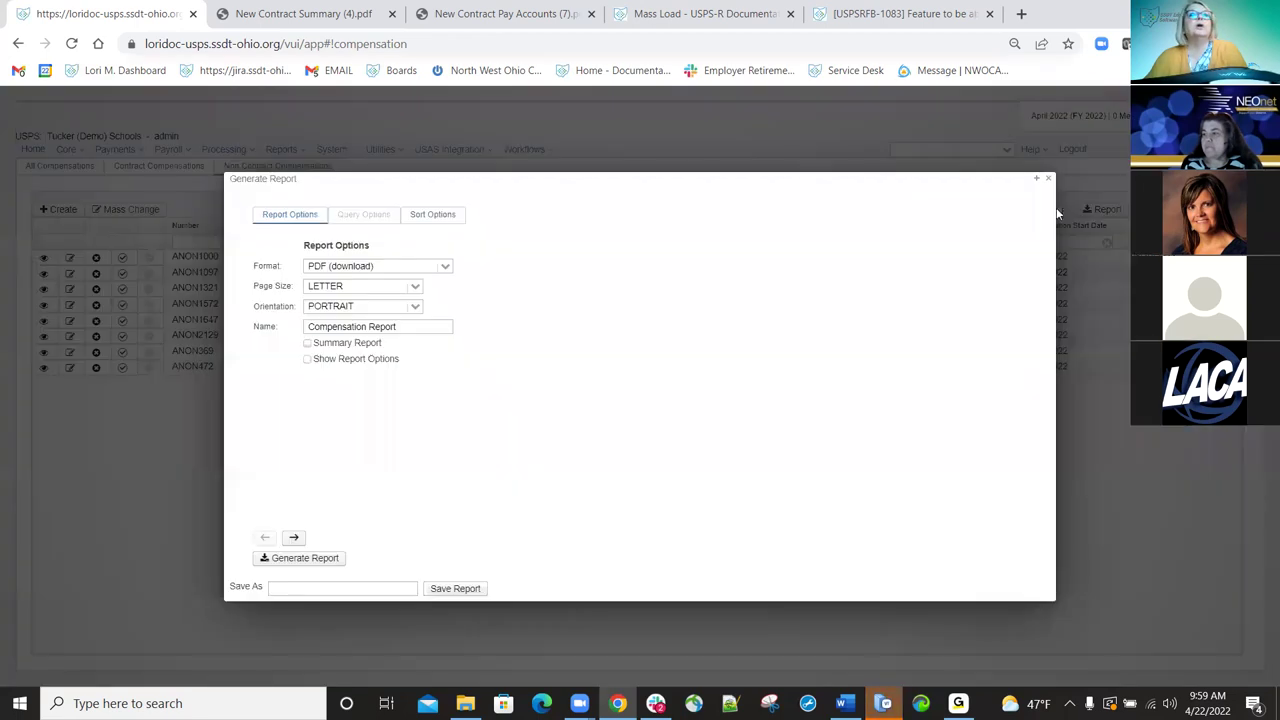
click(305, 558)
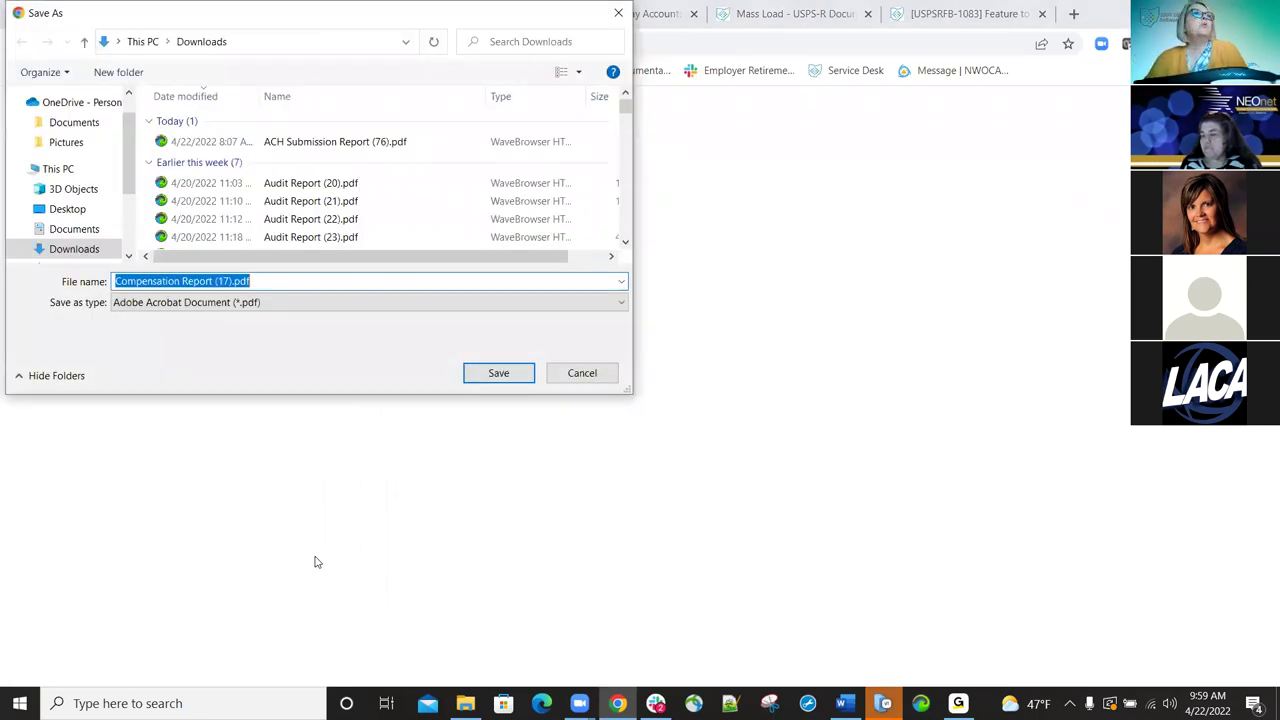
key(Return)
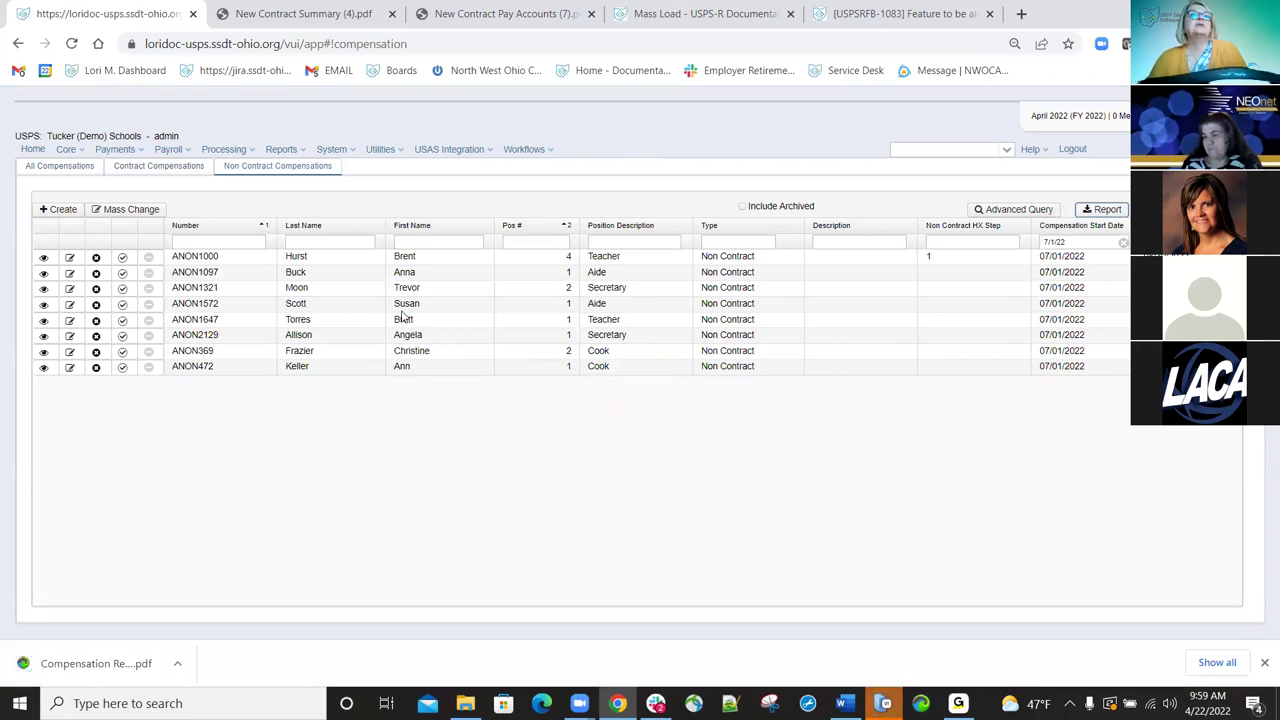
click(96, 664)
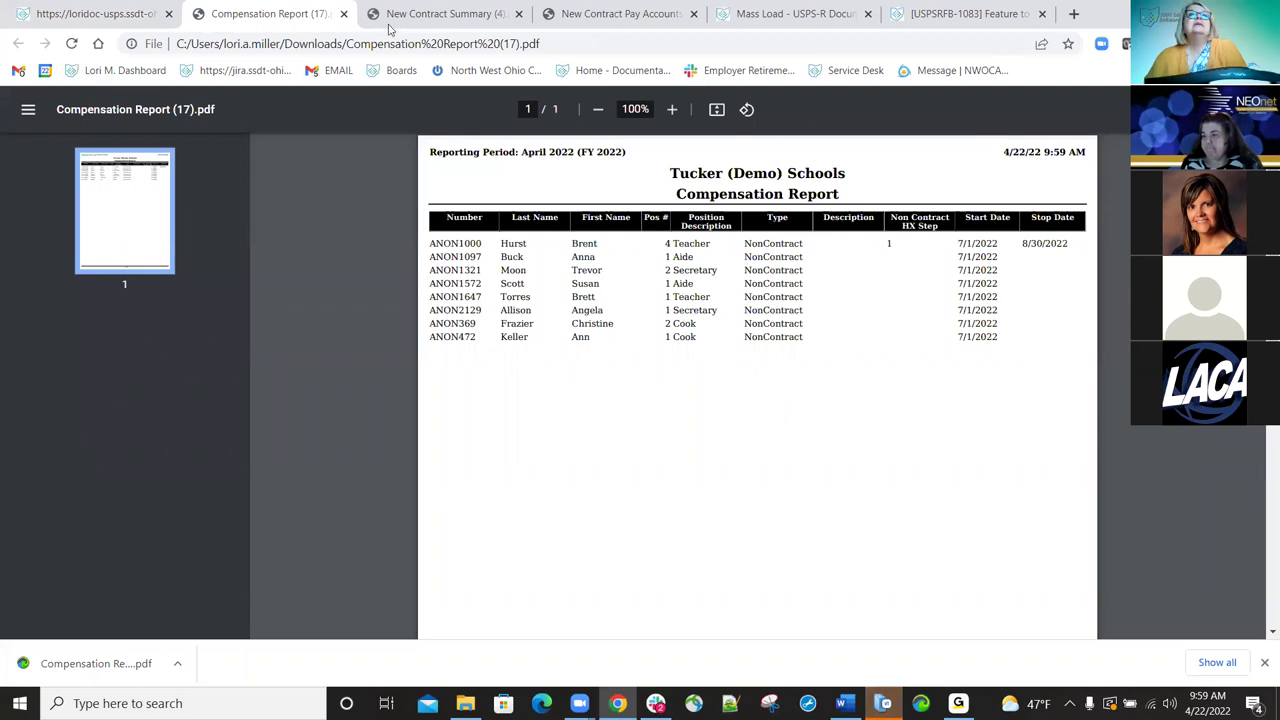
click(343, 14)
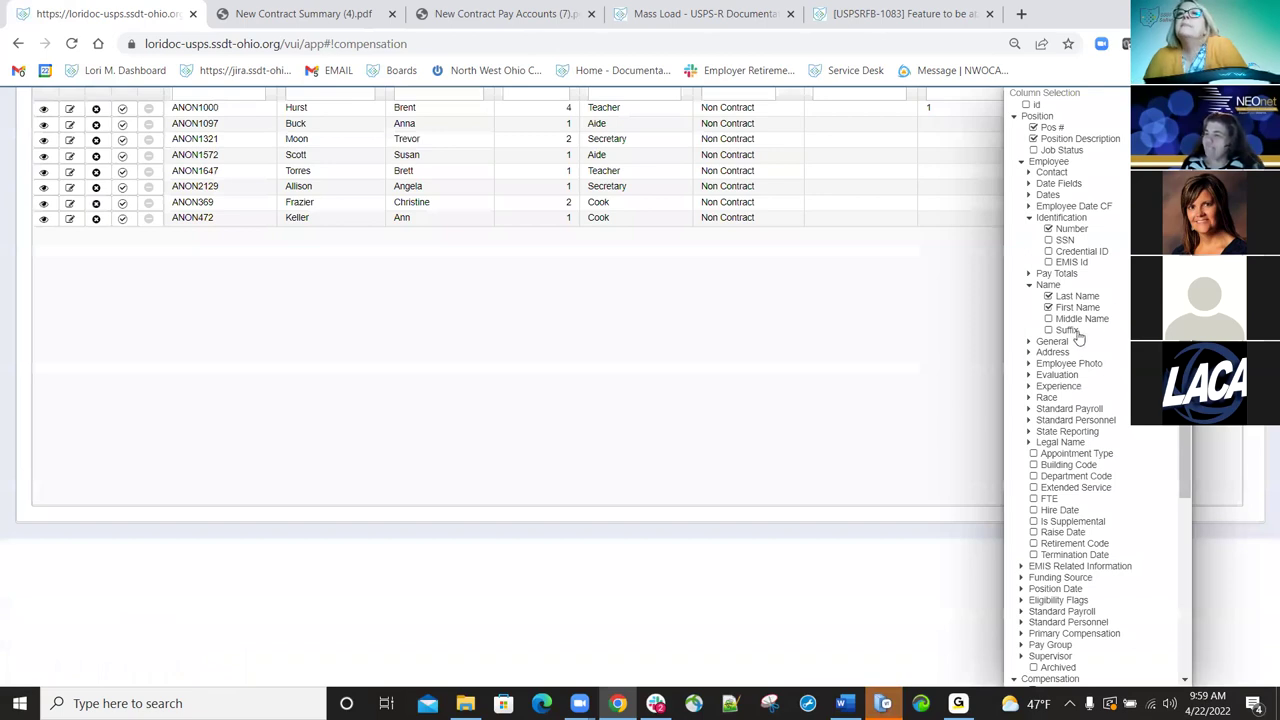
Add the Unit Amount column to the Non Contract Compensations grid and filter Compensation Start Date by 7/1/22.
scroll(1050, 500, up, 2)
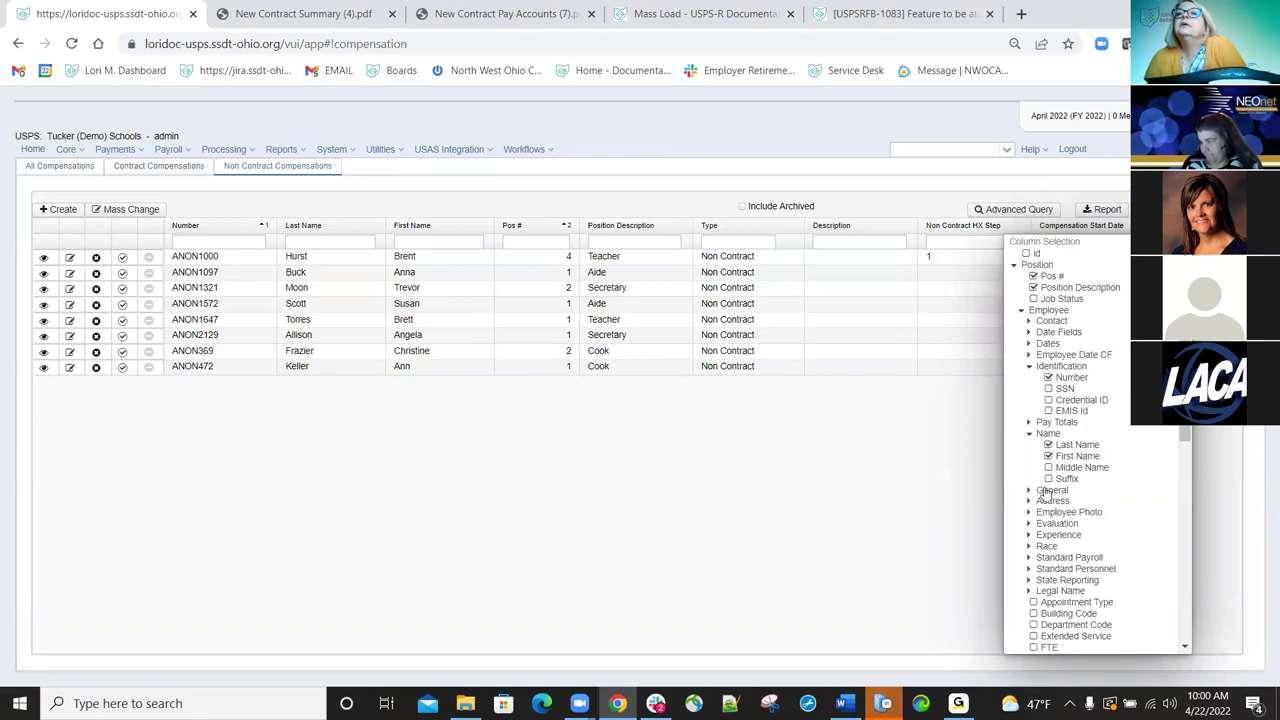
scroll(1045, 497, down, 1)
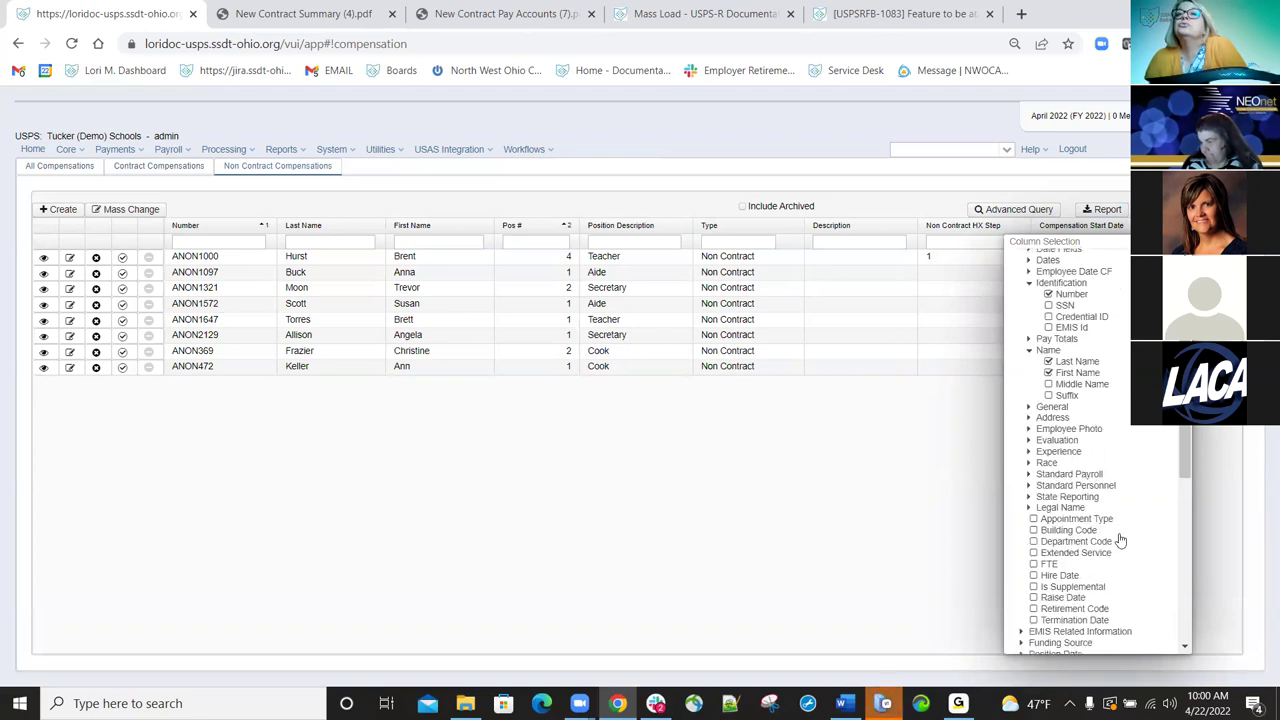
scroll(1120, 542, down, 2)
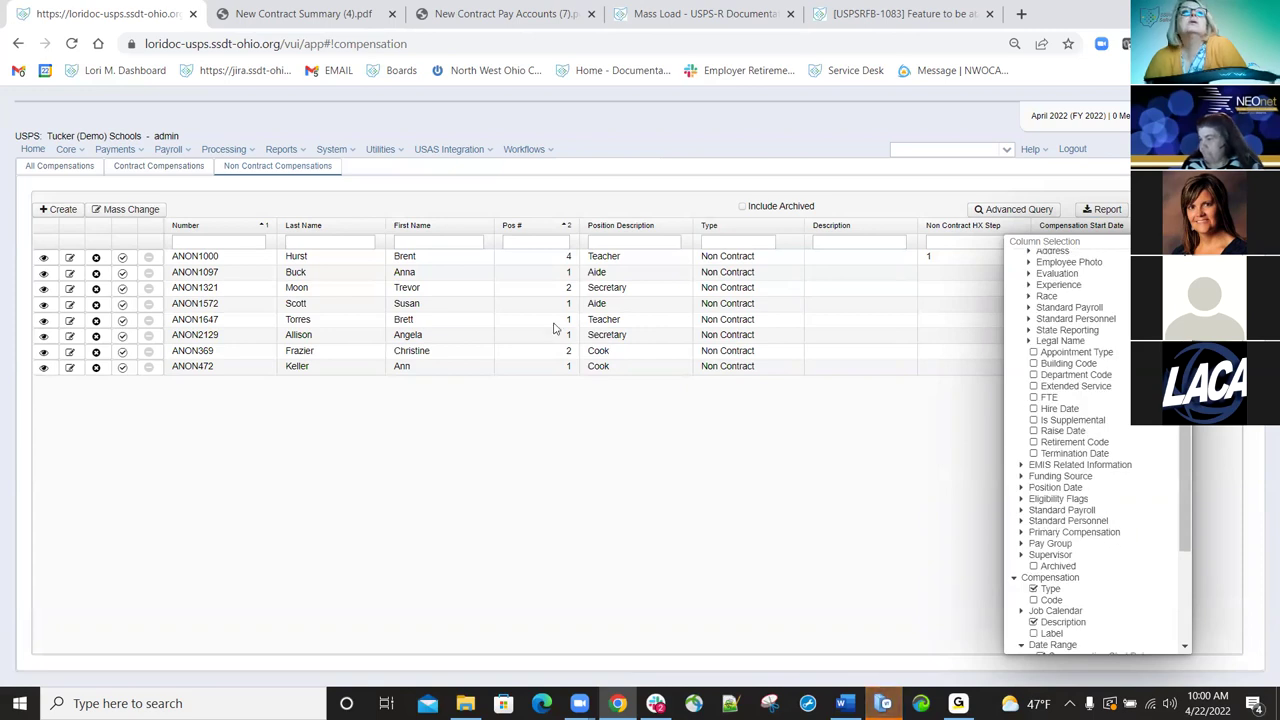
scroll(1092, 610, down, 2)
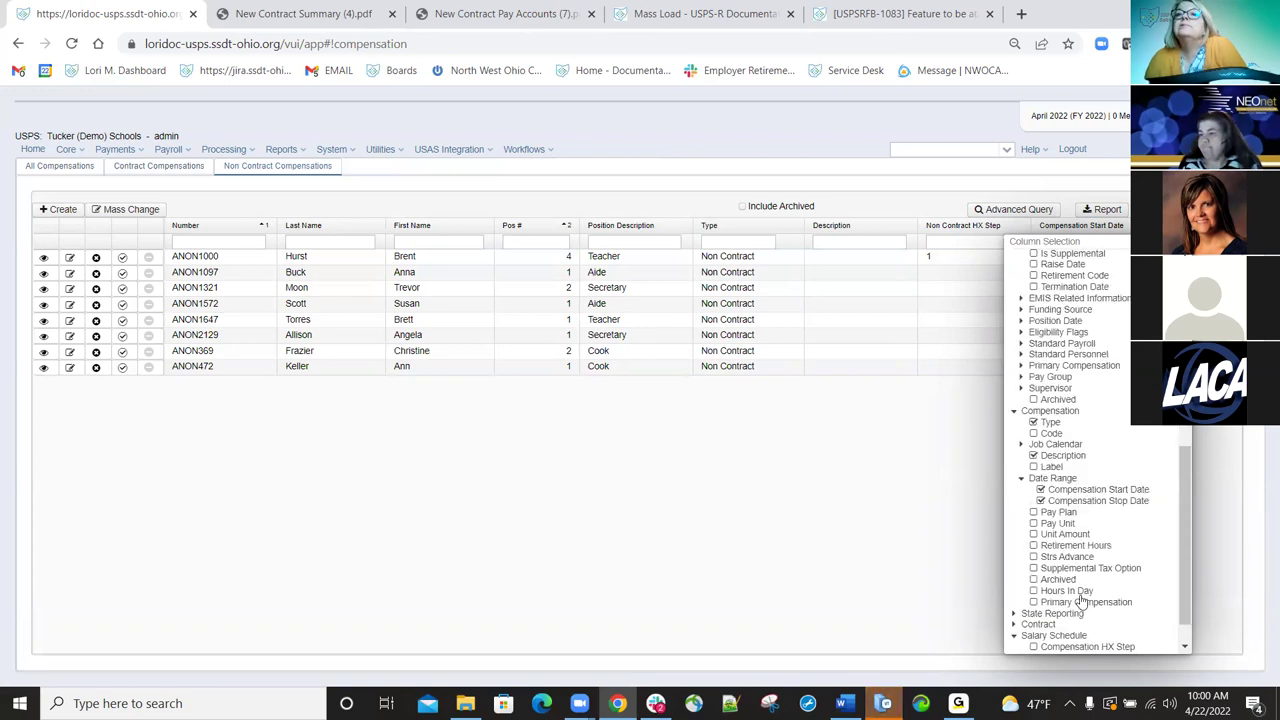
click(1034, 537)
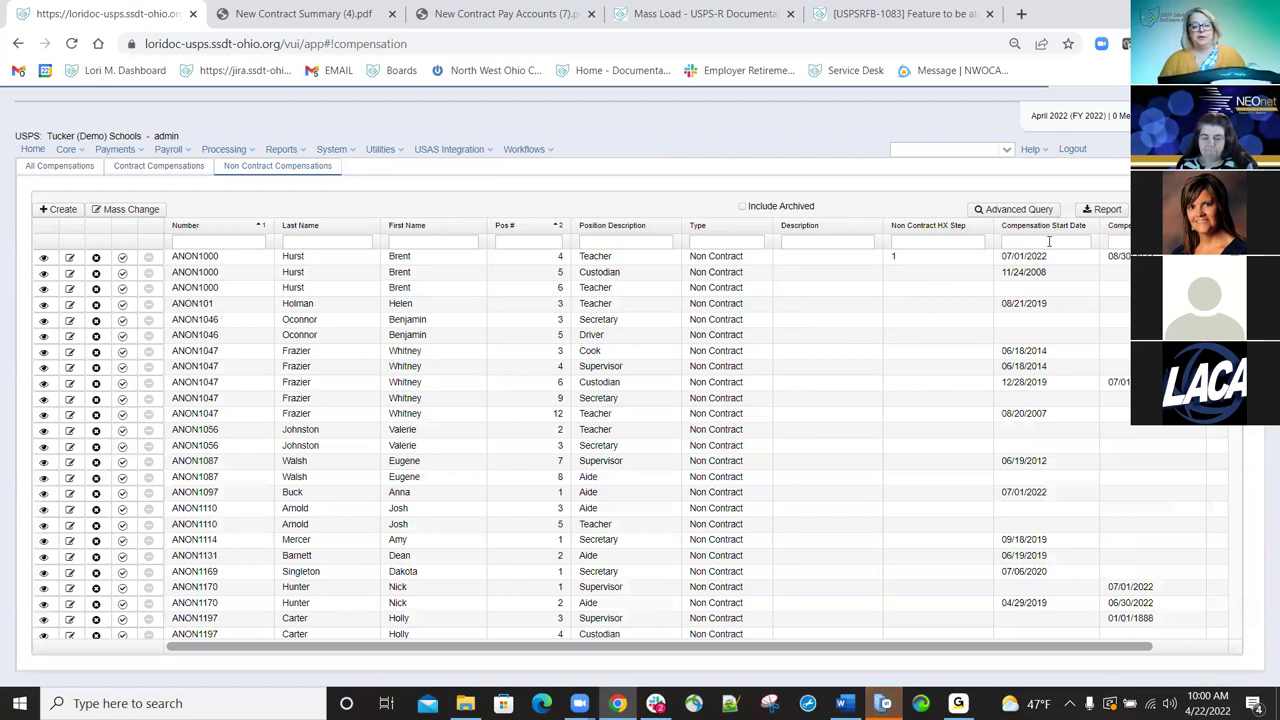
click(1049, 241)
text(7/1/22)
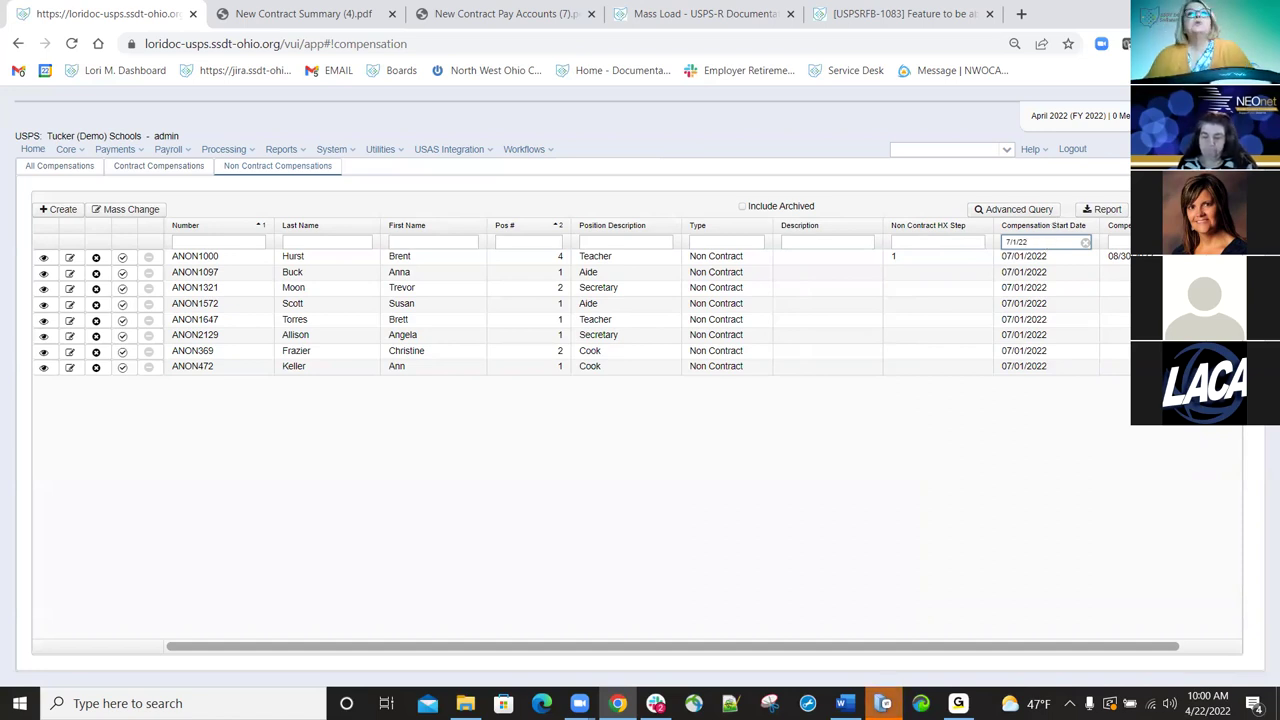
Generate the Compensation Report in Comma Separated Values format and save it as Compensation Report (35).csv.
click(1099, 212)
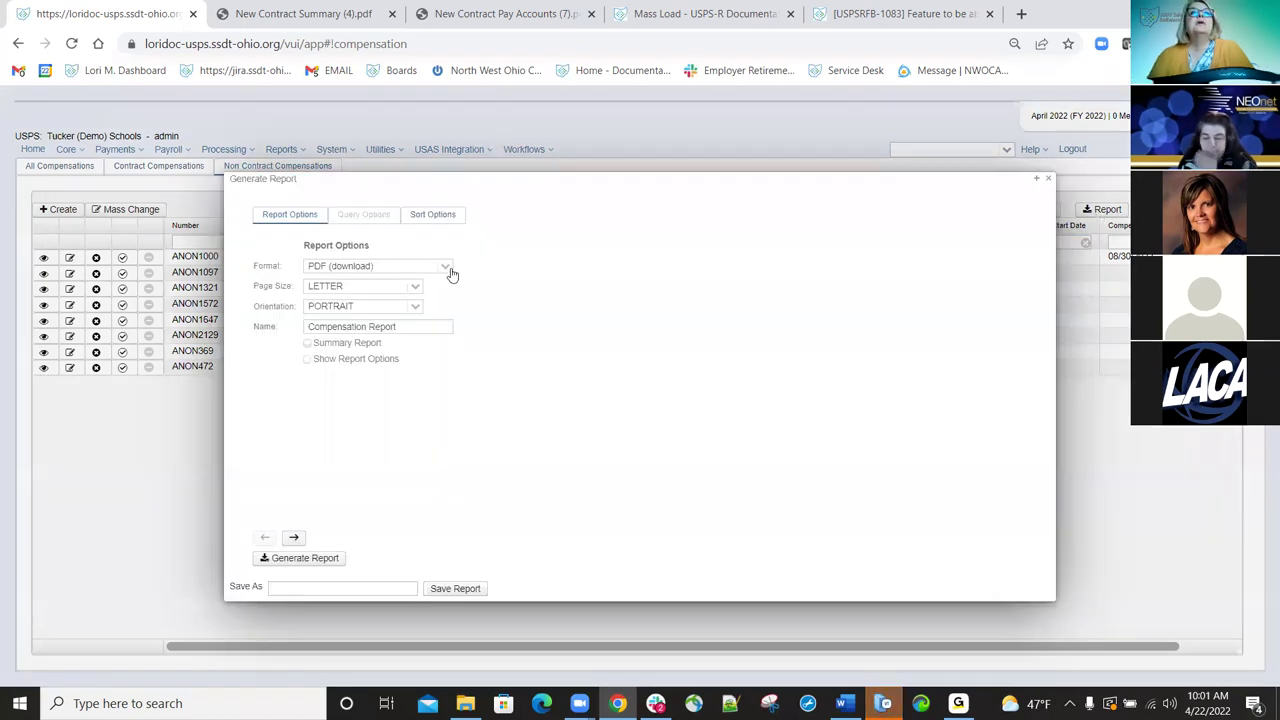
key(alt+Down)
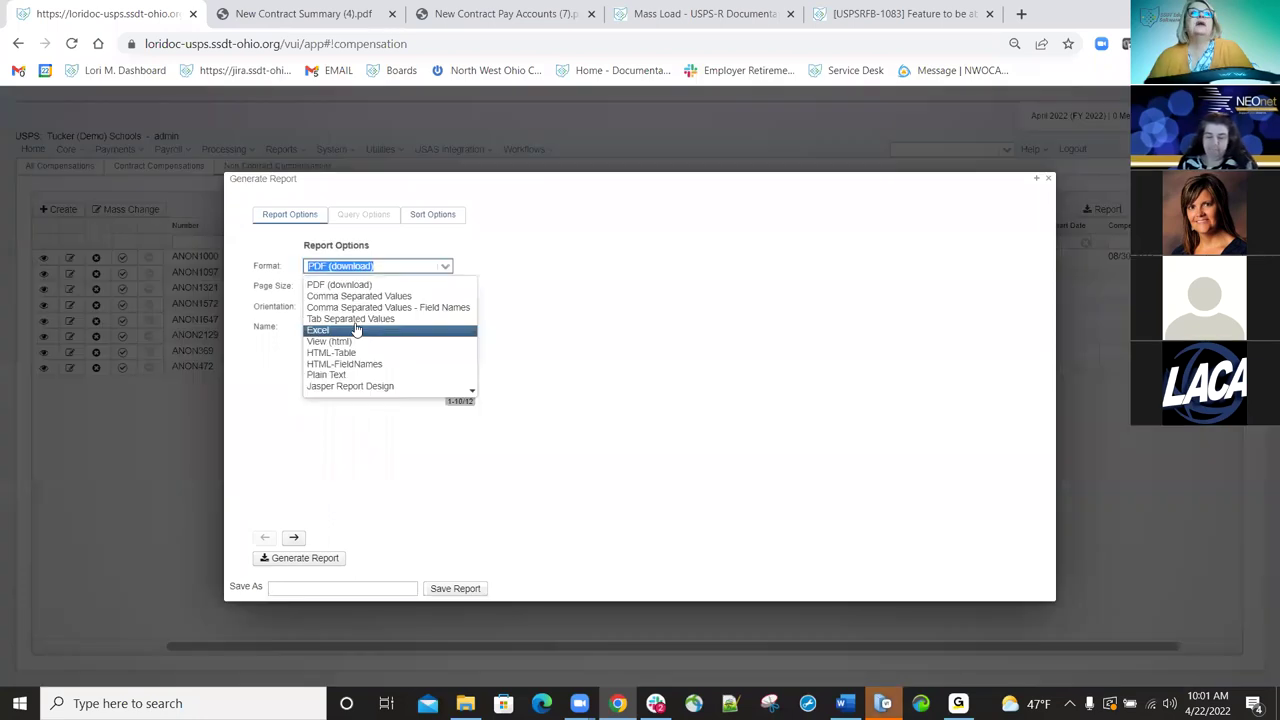
key(Up)
key(Up)
key(Up)
key(Return)
click(318, 560)
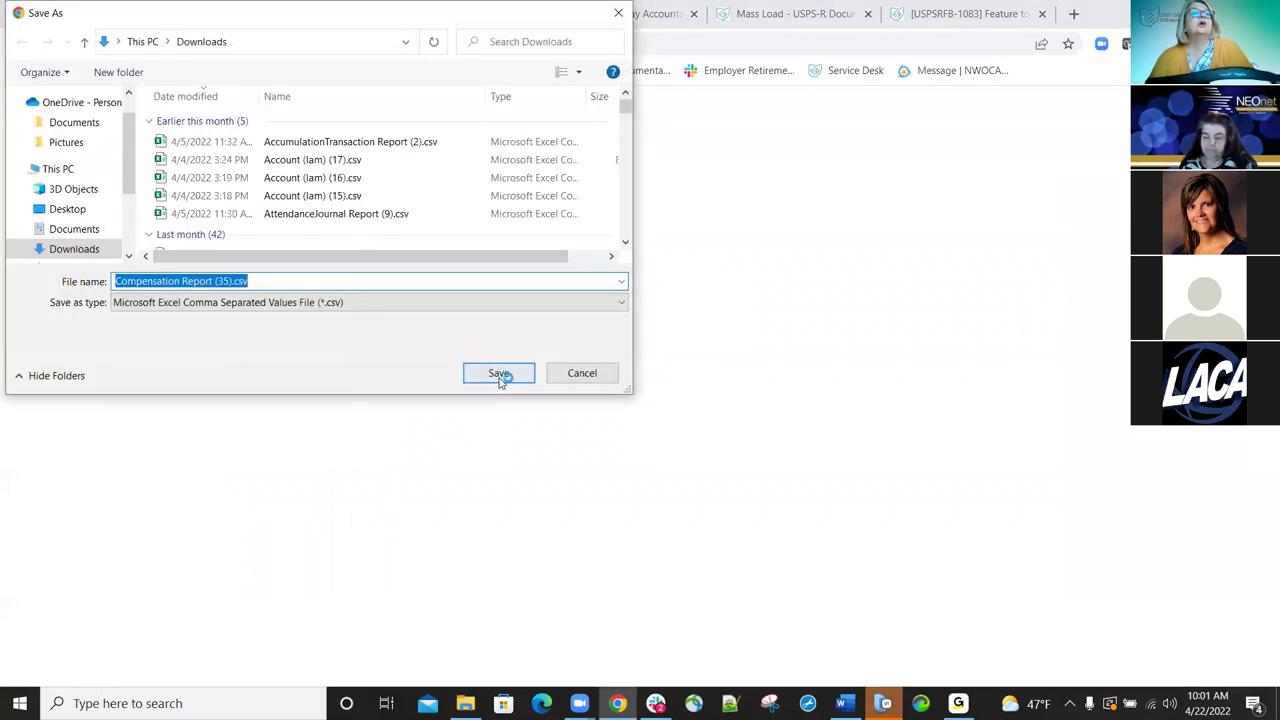
key(Return)
Open the downloaded Compensation Report (35).csv in Excel and total the Unit Amount column in cell K10 with AutoSum.
click(112, 664)
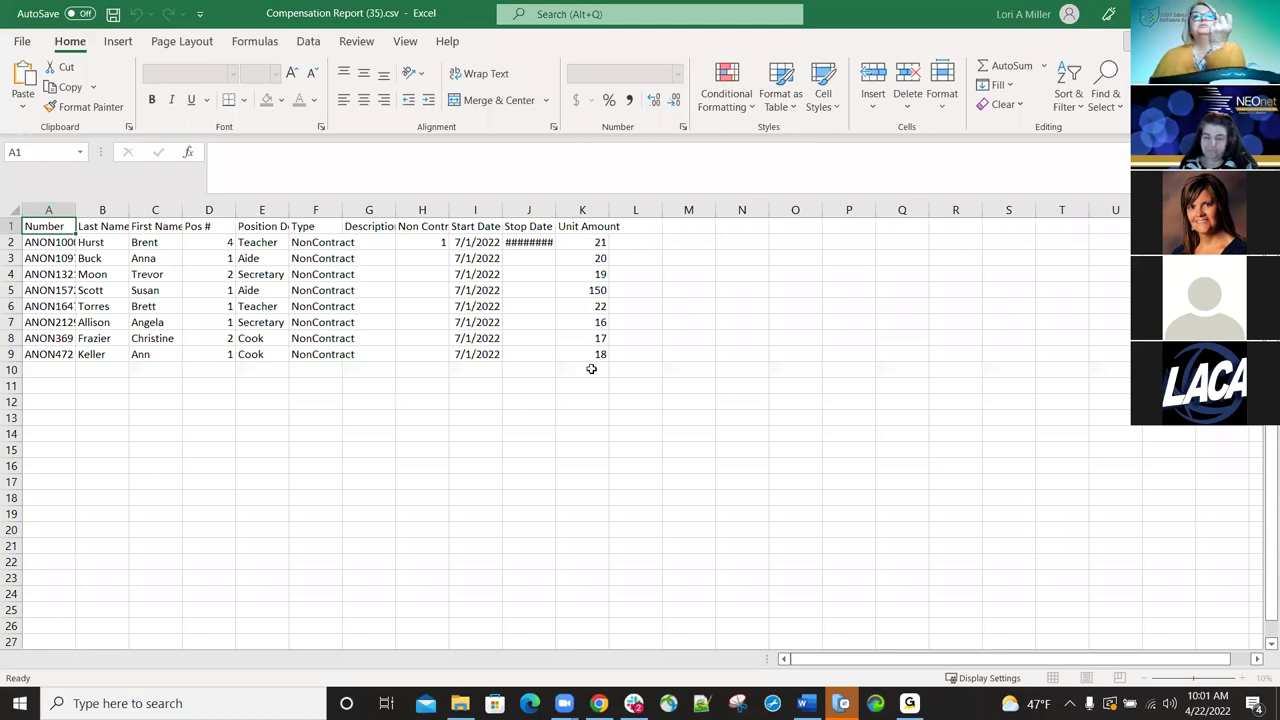
double_click(1008, 66)
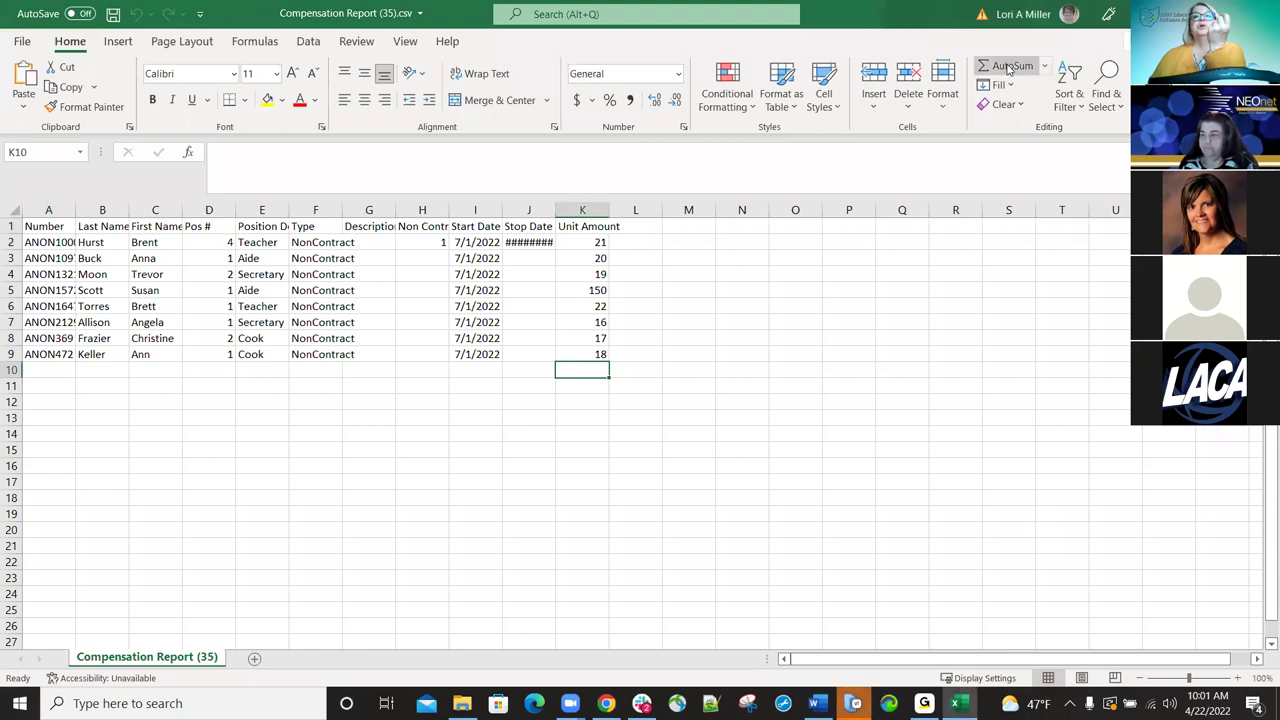
click(706, 499)
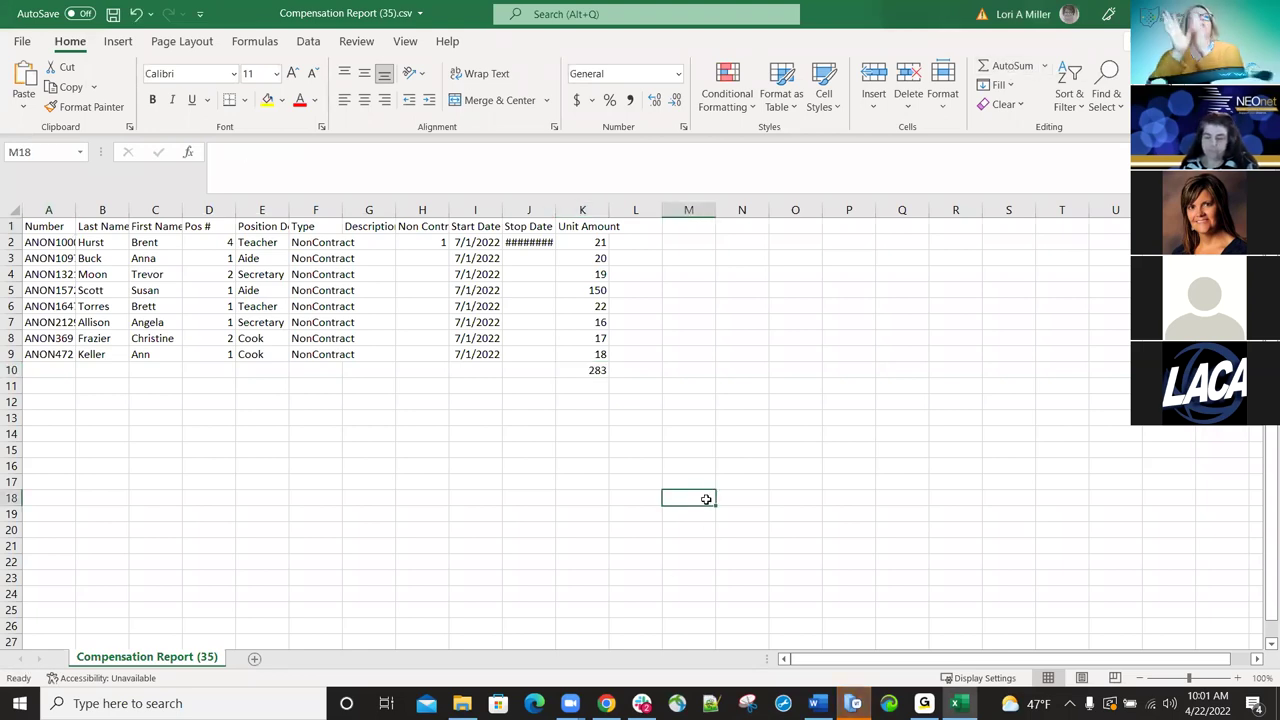